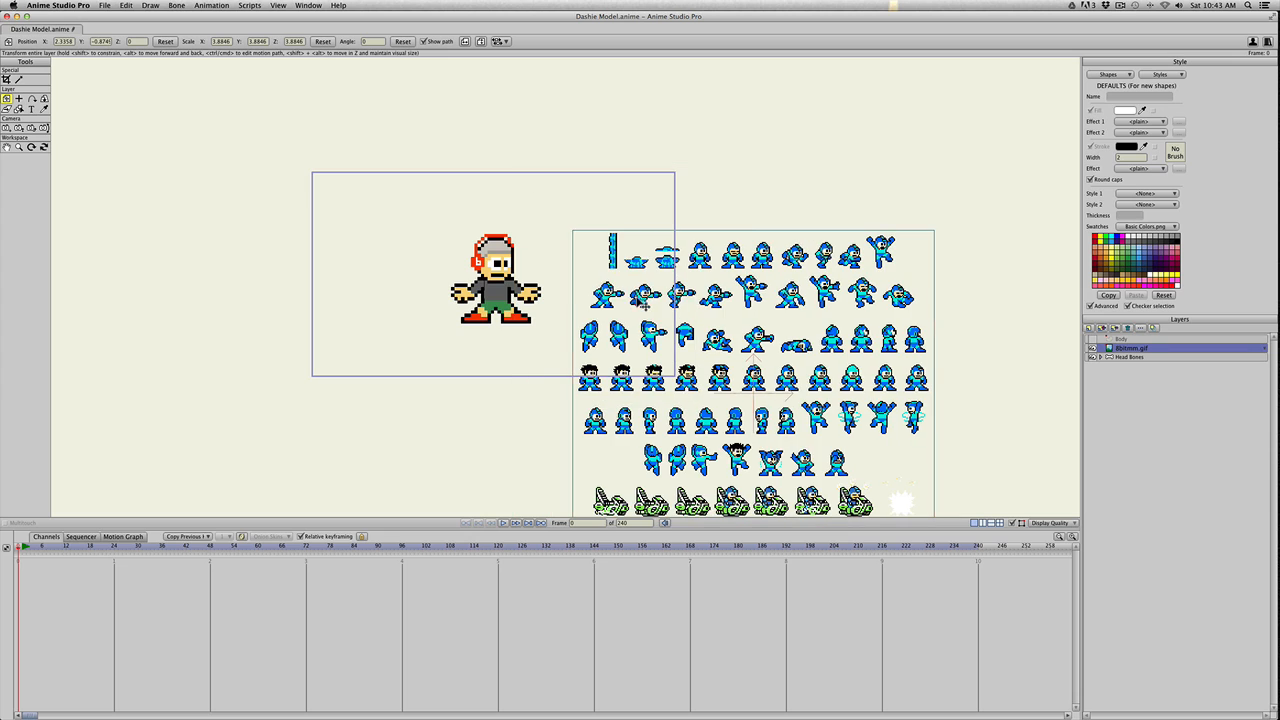
# Scale the Mega Man sprite sheet up to 6.07 and move it clear of the character so their pixel sizes can be compared
pyautogui.scroll(-3, 686, 341)
pyautogui.scroll(4, 690, 340)
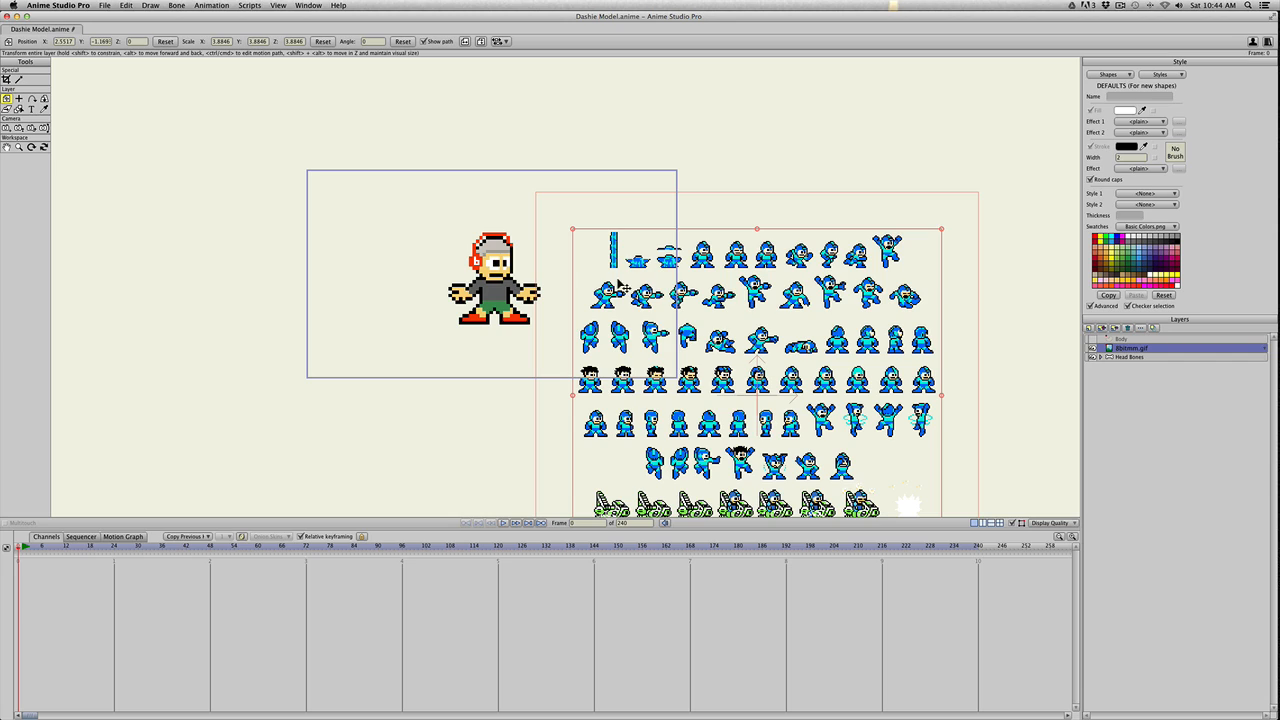
pyautogui.moveTo(575, 232); pyautogui.dragTo(491, 134)
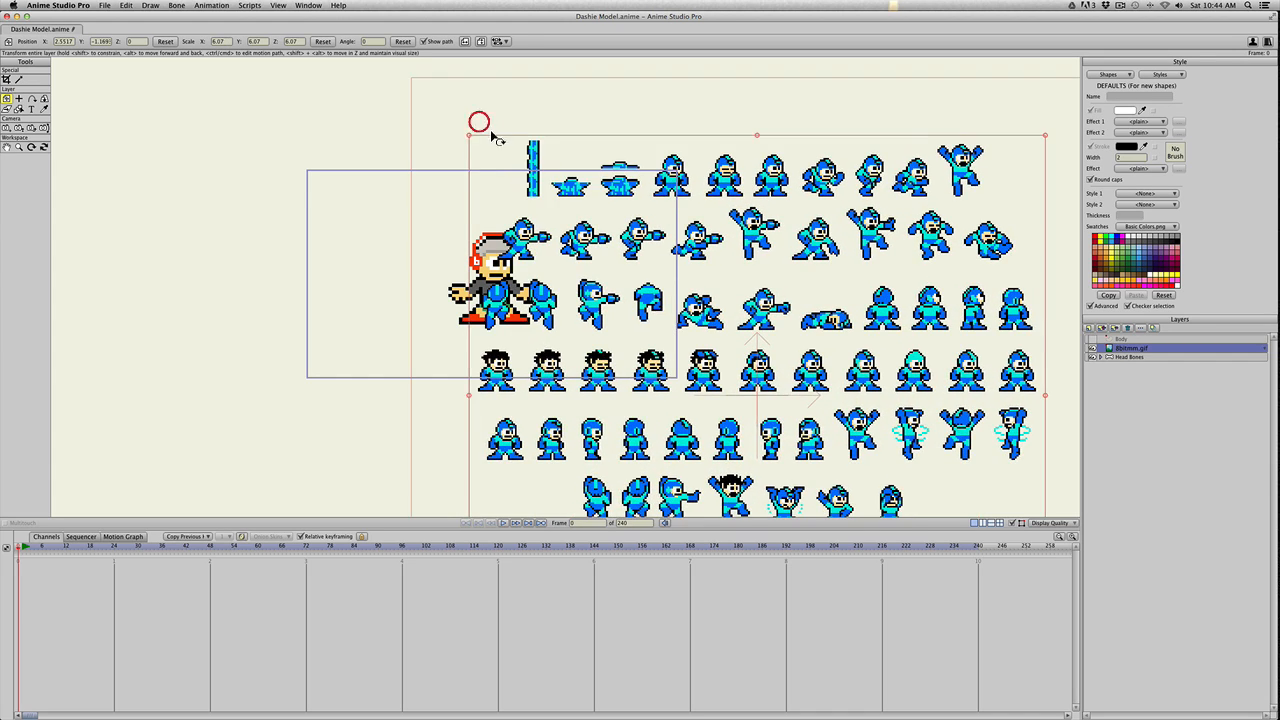
pyautogui.moveTo(555, 203); pyautogui.dragTo(667, 309)
pyautogui.moveTo(708, 241); pyautogui.dragTo(651, 286)
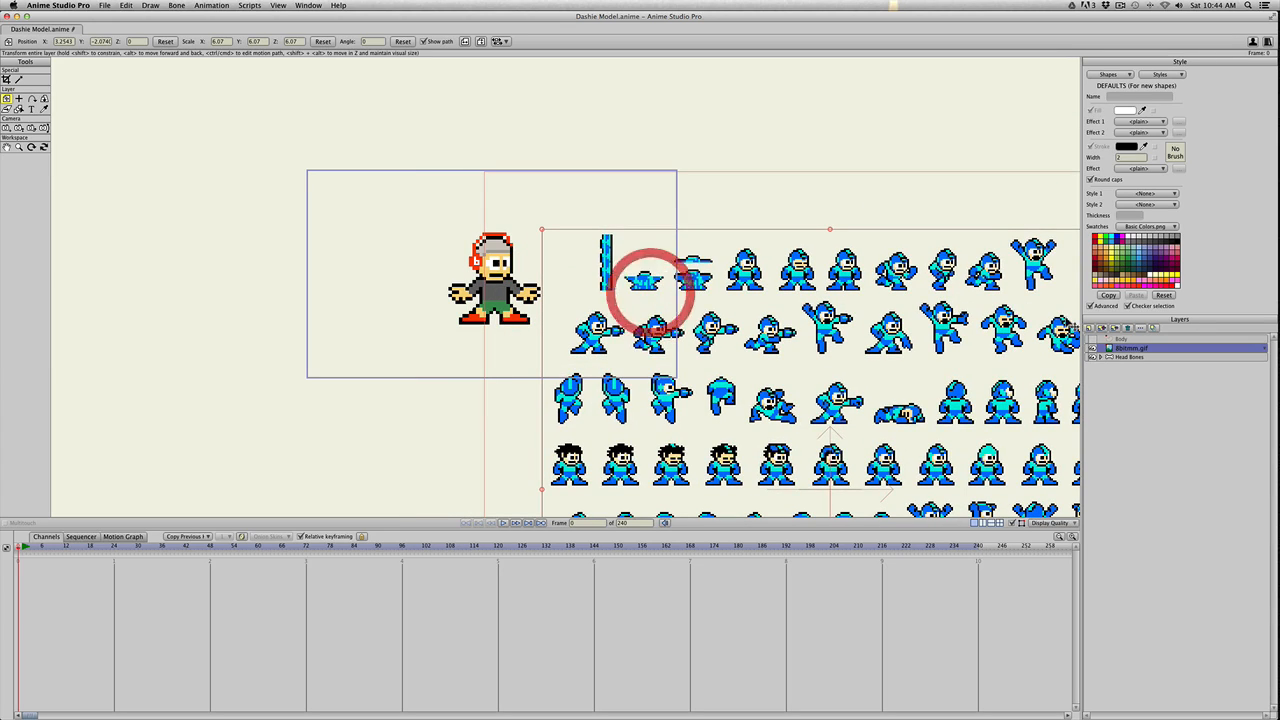
# Hide the sprite sheet layer, then select the Head Bones layer and expand its sublayers
pyautogui.click(1092, 349)
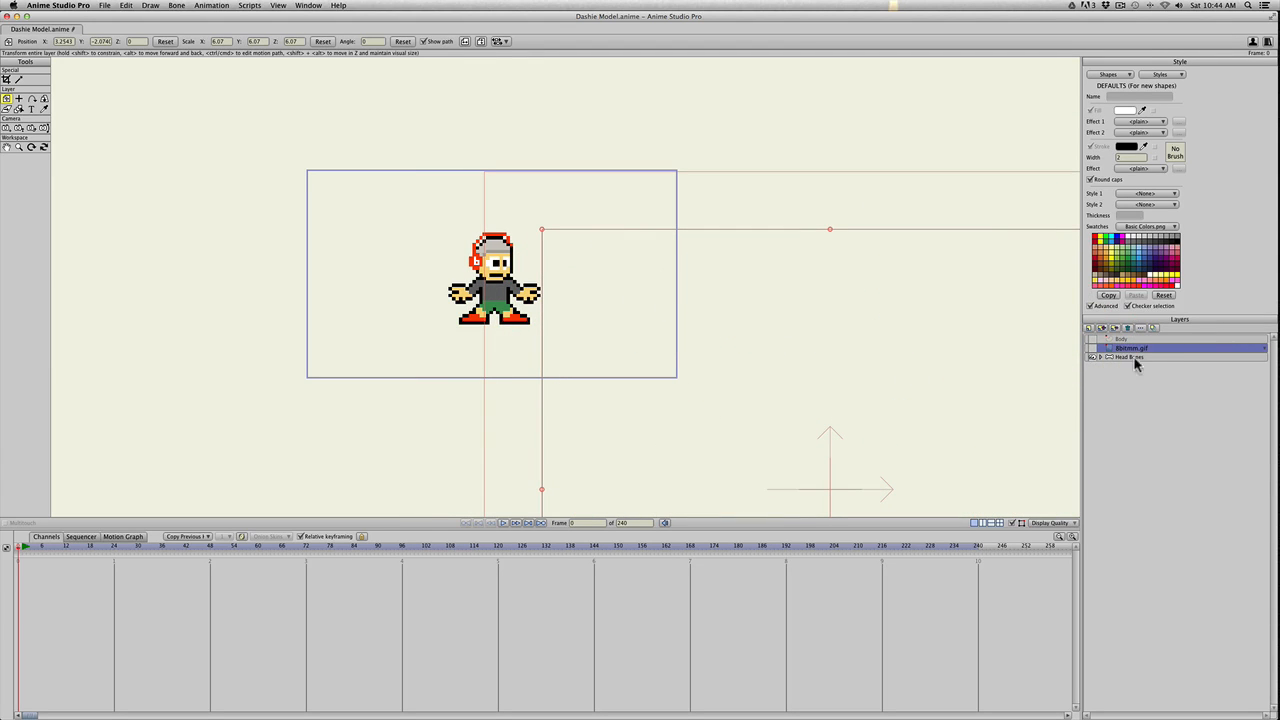
pyautogui.click(1131, 357)
pyautogui.click(1104, 341)
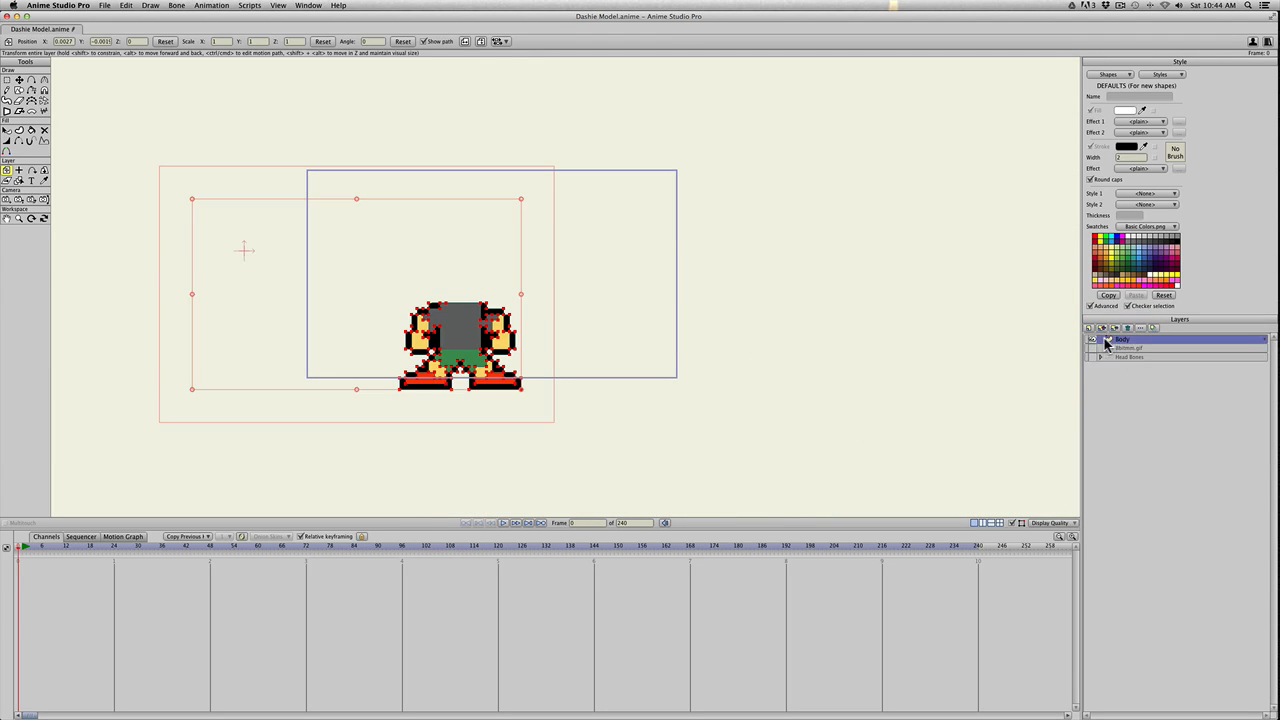
pyautogui.click(1103, 357)
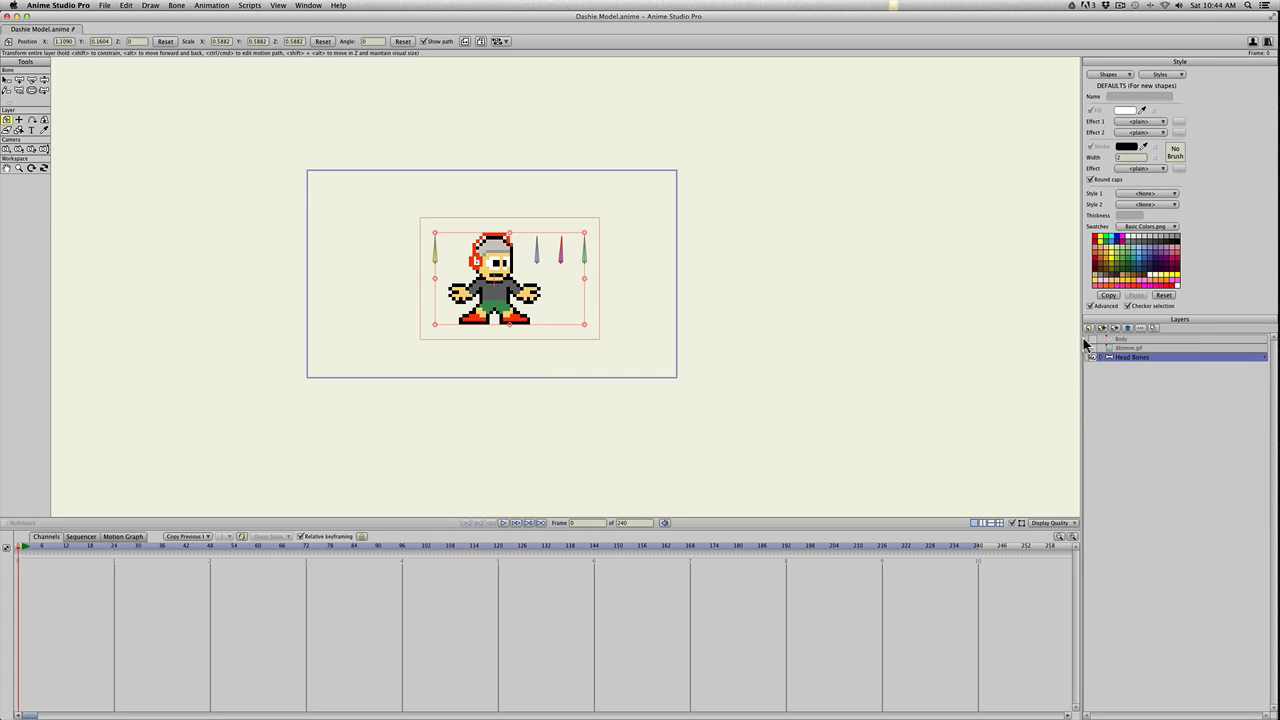
pyautogui.scroll(4, 690, 338)
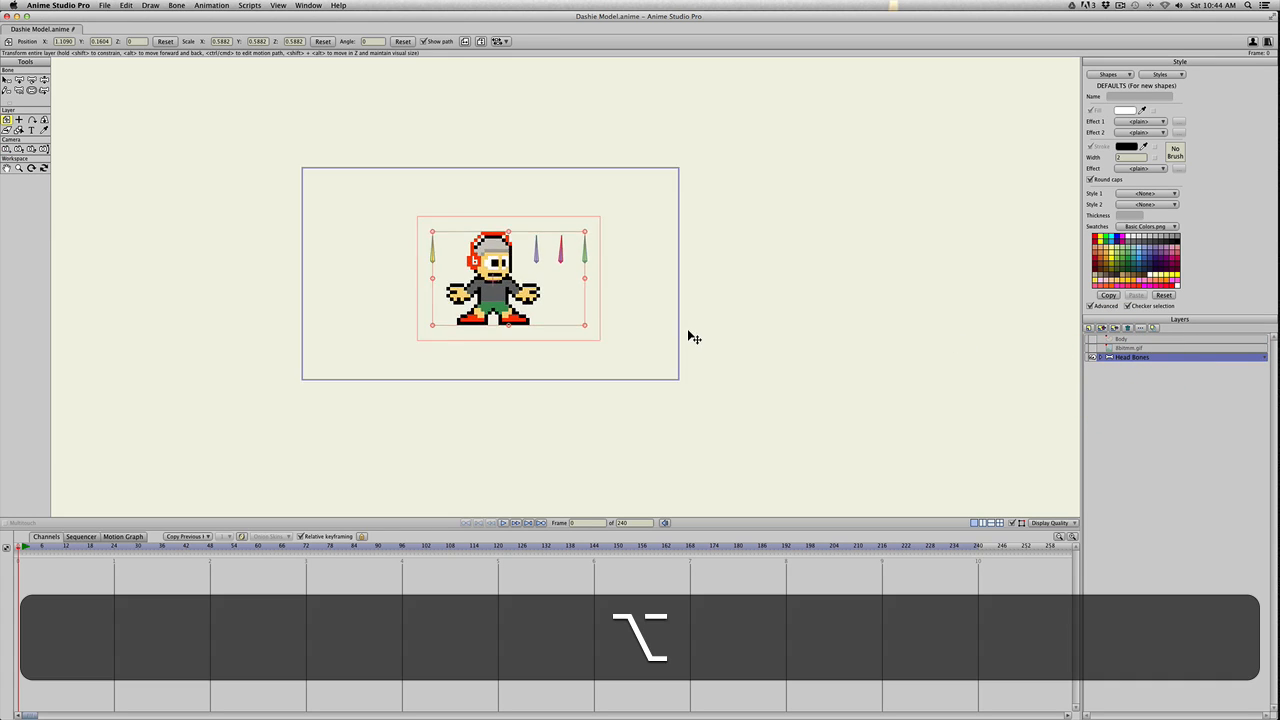
pyautogui.click(1104, 357)
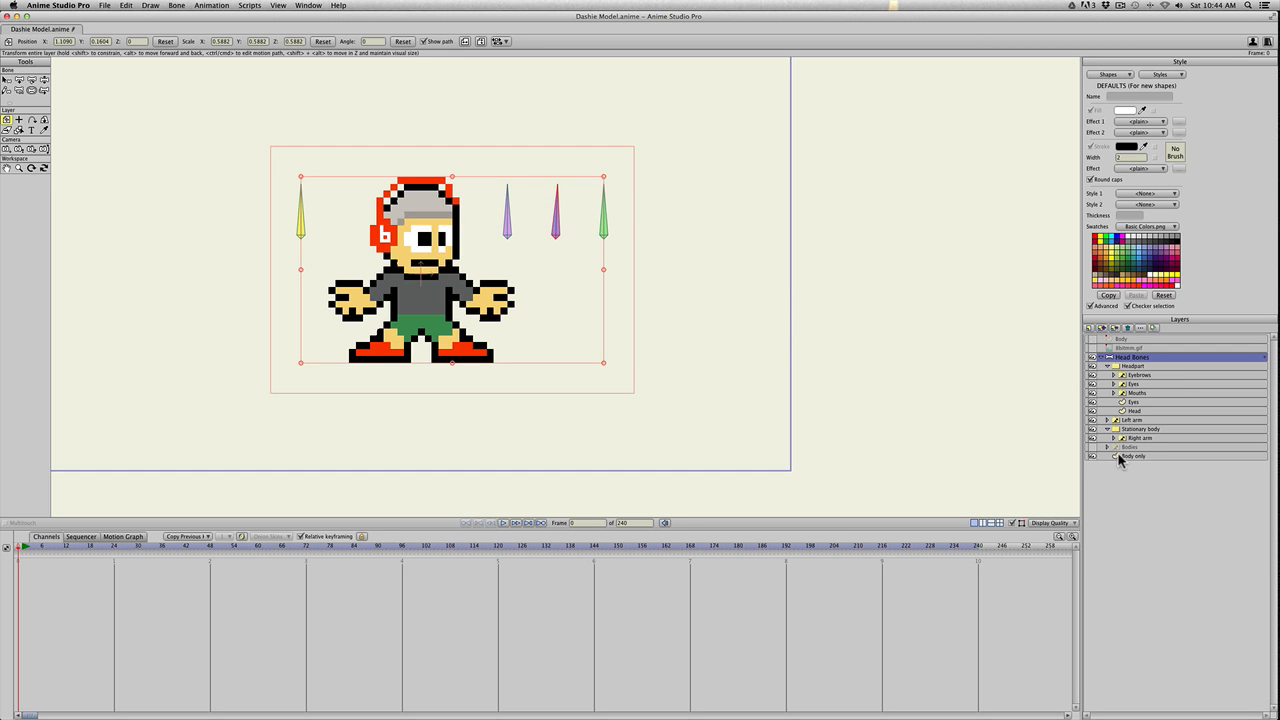
# Hide every sublayer of Head Bones except Body only, leaving the torso and legs isolated
pyautogui.moveTo(1091, 453); pyautogui.dragTo(1092, 370)
pyautogui.click(1091, 454)
pyautogui.click(1091, 454)
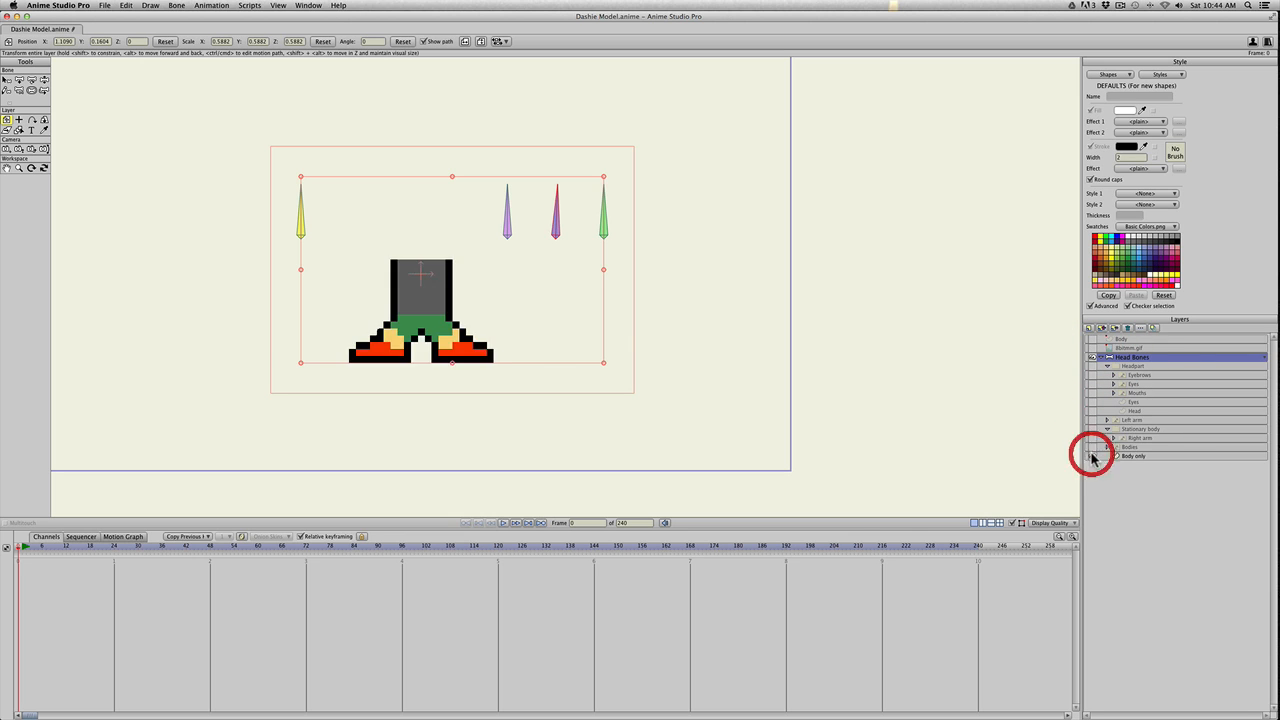
pyautogui.click(1091, 454)
pyautogui.click(1091, 454)
pyautogui.scroll(2, 430, 325)
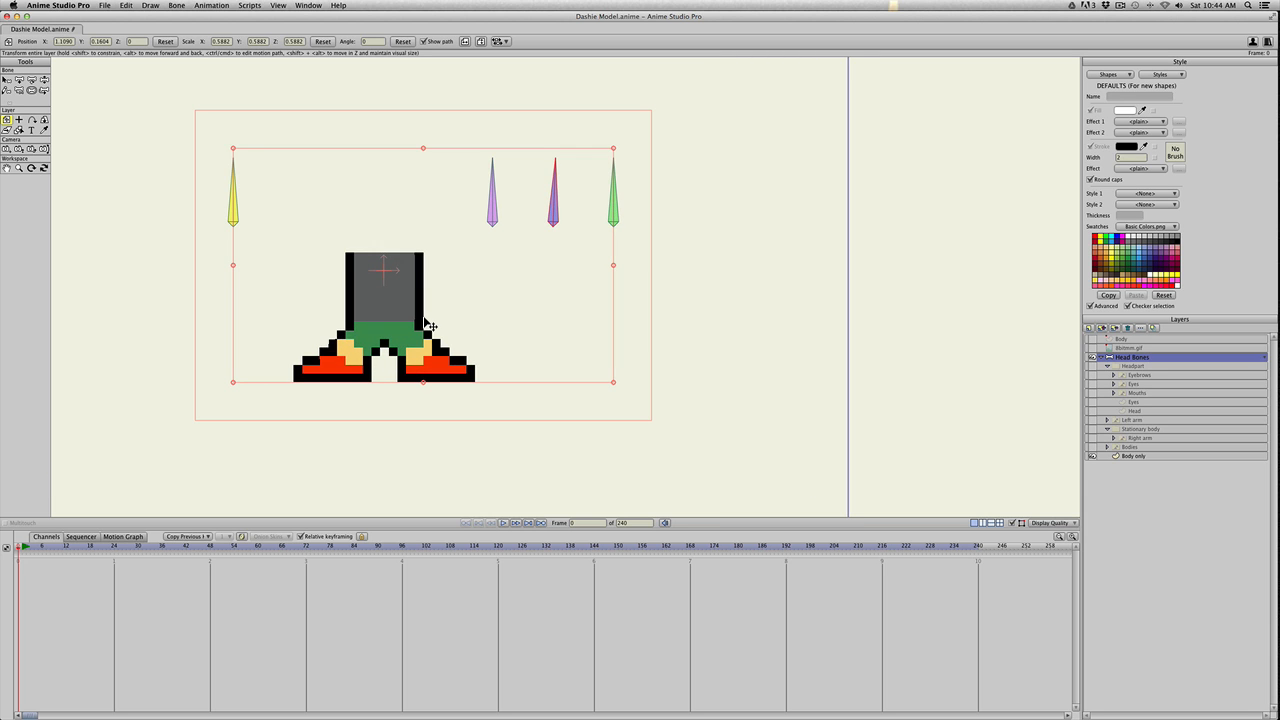
pyautogui.scroll(2, 406, 318)
pyautogui.scroll(-2, 398, 321)
pyautogui.press('space')
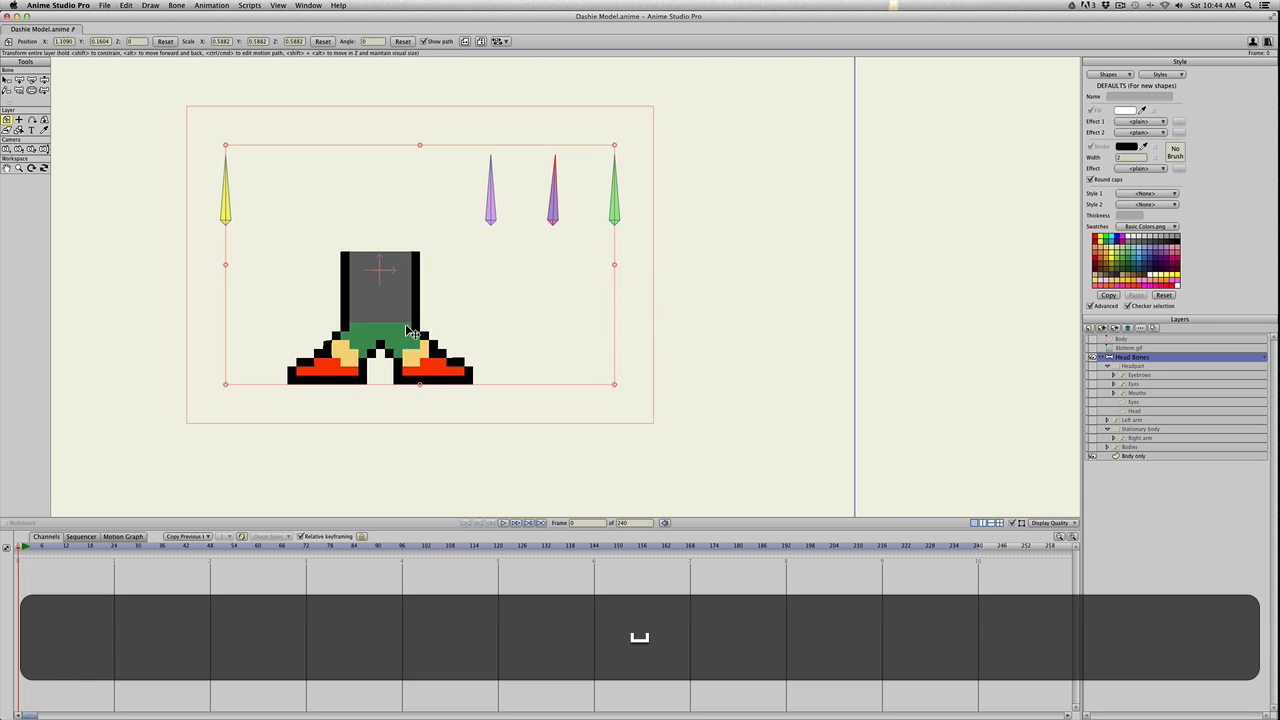
pyautogui.moveTo(404, 326); pyautogui.dragTo(453, 327)
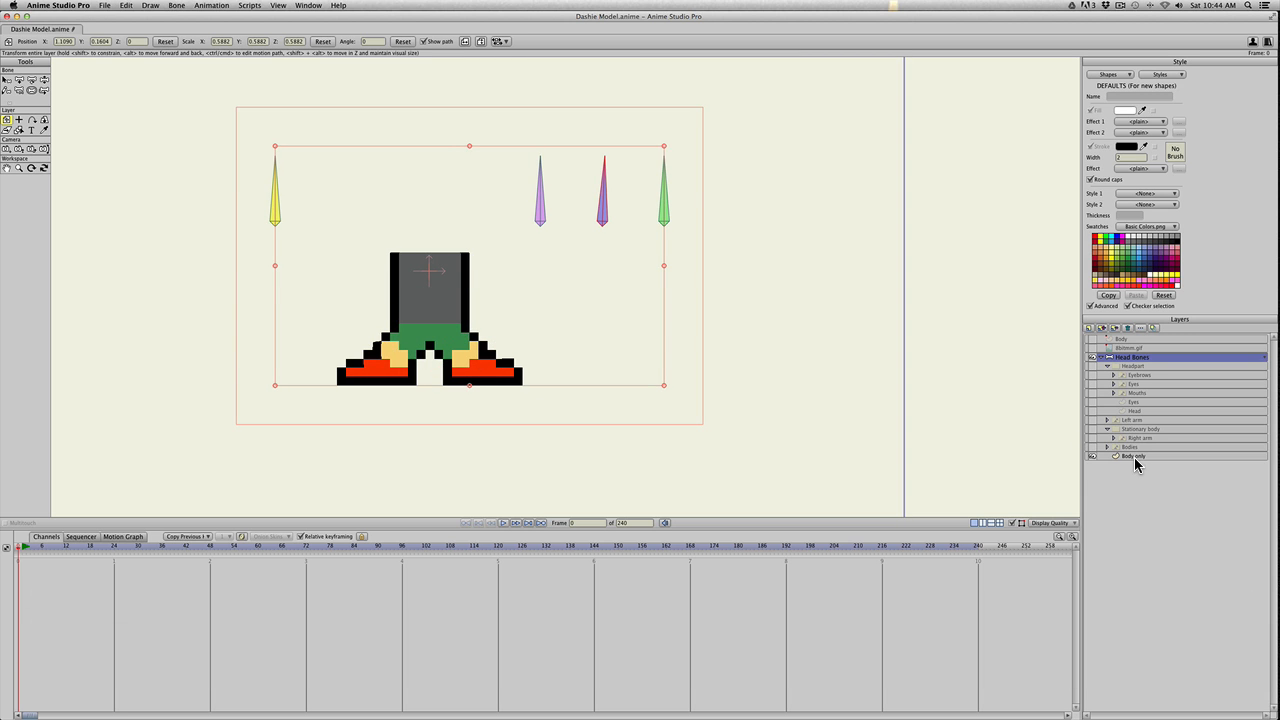
# Select the Body only layer and turn on the grid over its artwork
pyautogui.click(1136, 458)
pyautogui.scroll(4, 634, 383)
pyautogui.press('space')
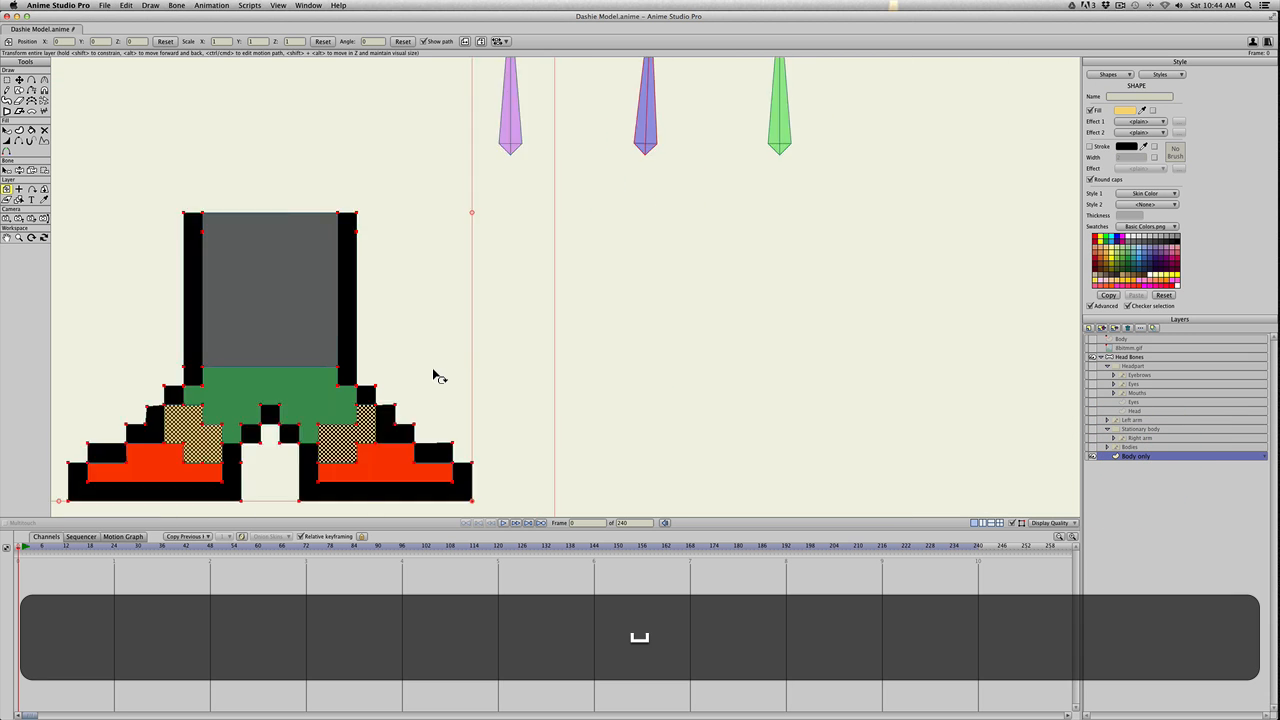
pyautogui.scroll(-3, 433, 375)
pyautogui.moveTo(430, 374); pyautogui.dragTo(490, 373)
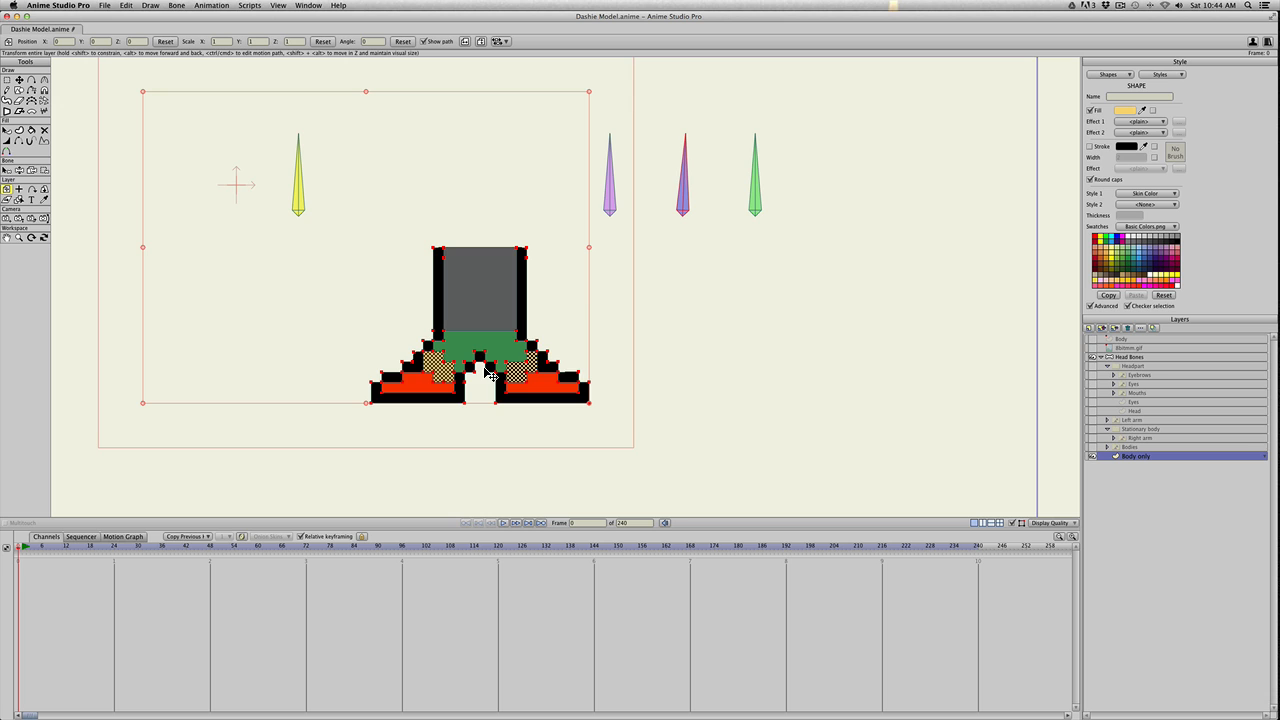
pyautogui.press('super+g')
pyautogui.scroll(4, 490, 374)
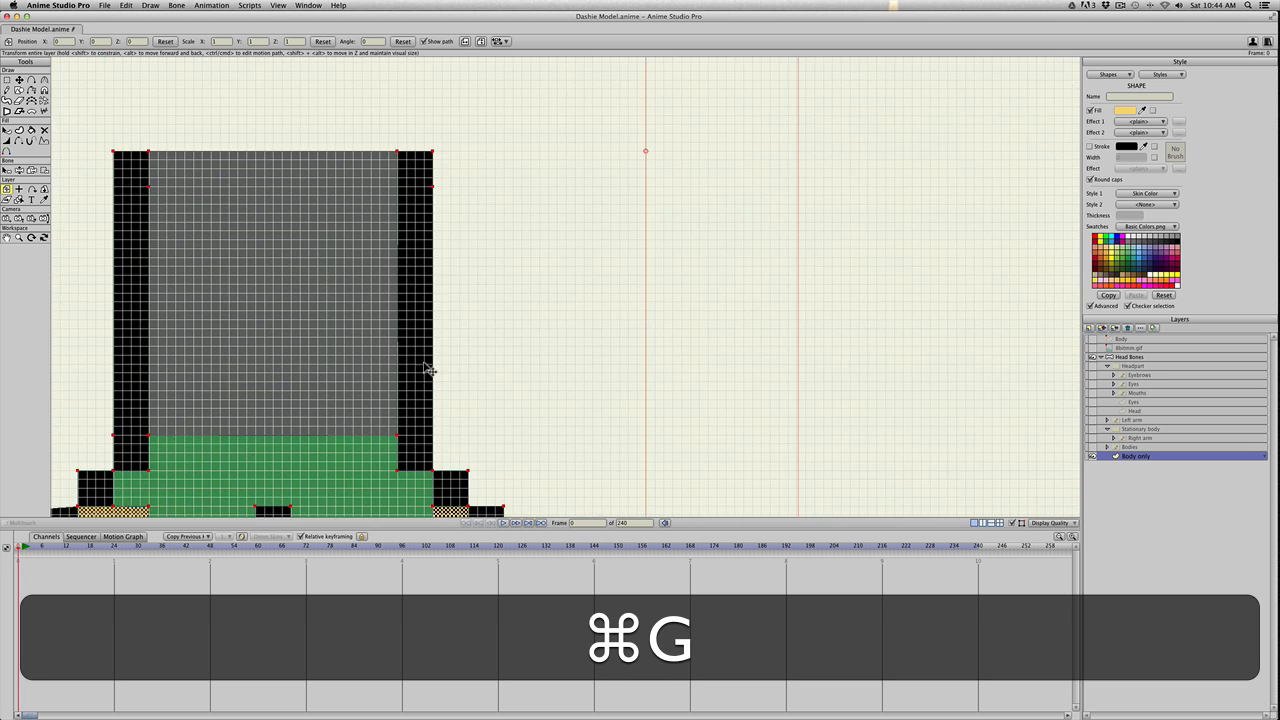
pyautogui.press('space')
pyautogui.moveTo(363, 380); pyautogui.dragTo(471, 317)
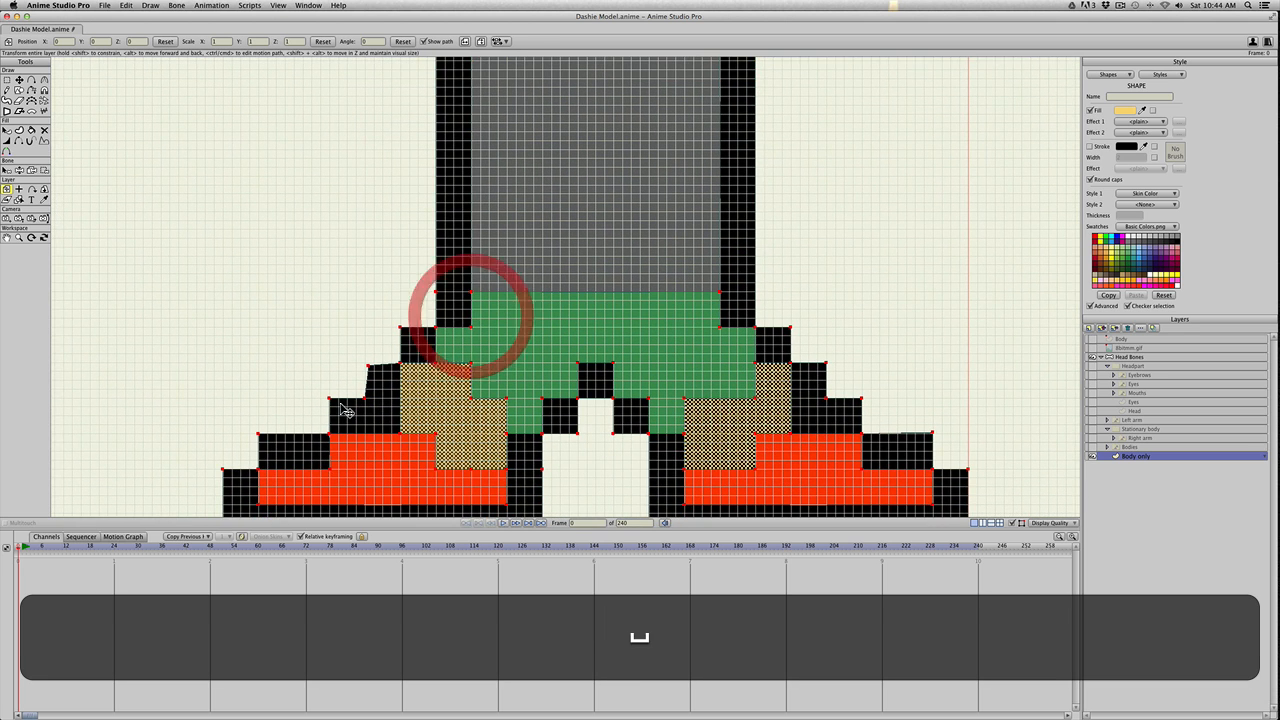
# Snap the misaligned corner point on the outline of the leg nearest the yellow bone to the grid
pyautogui.press('t')
pyautogui.click(365, 363)
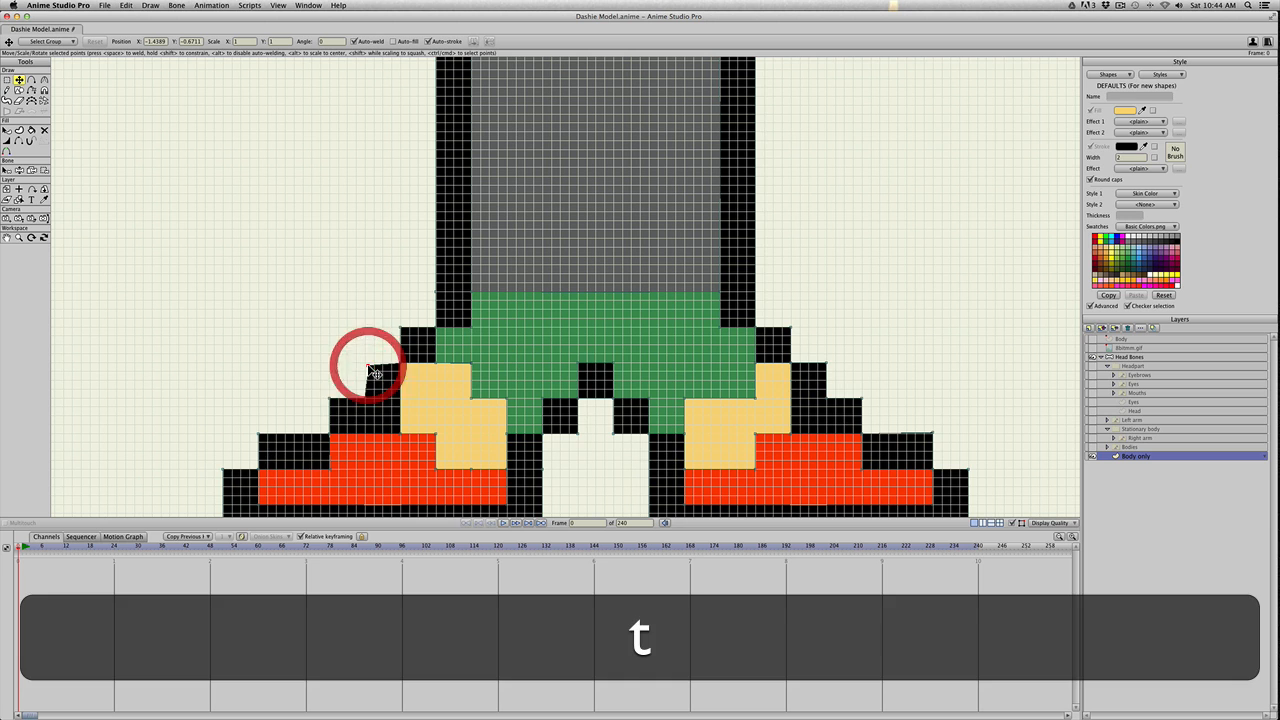
pyautogui.click(364, 362)
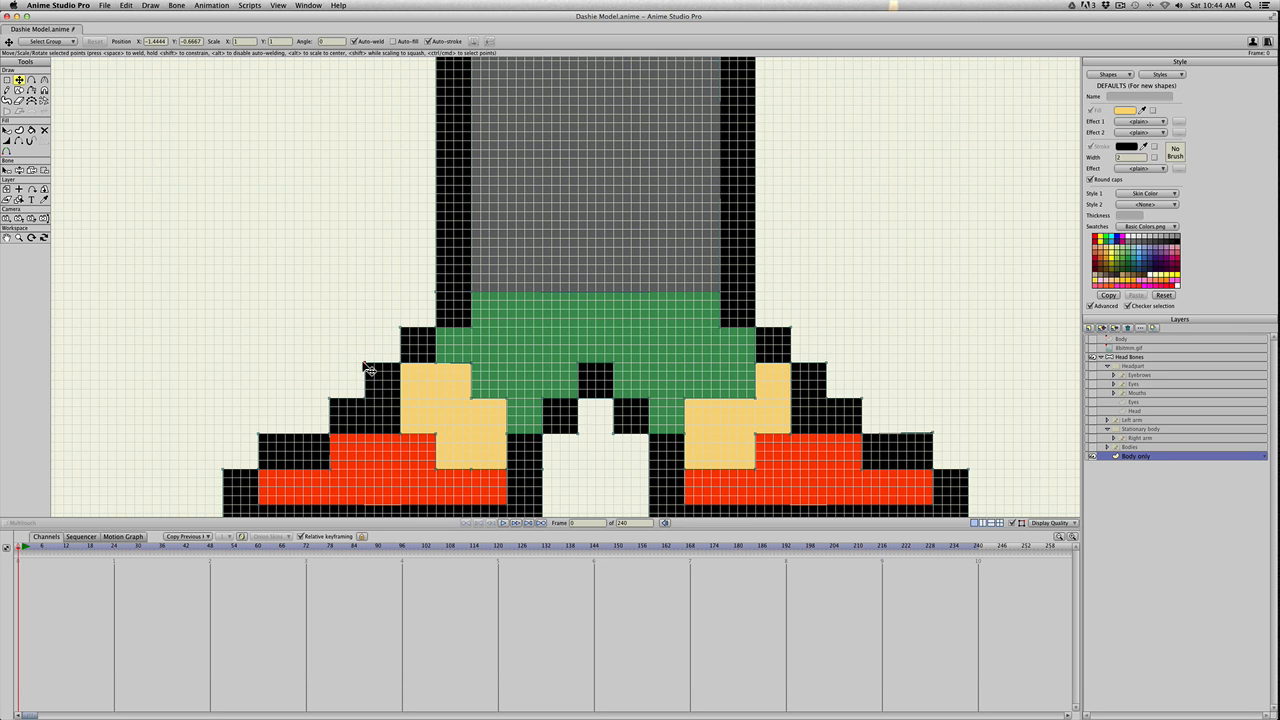
pyautogui.scroll(-5, 486, 371)
pyautogui.click(497, 373)
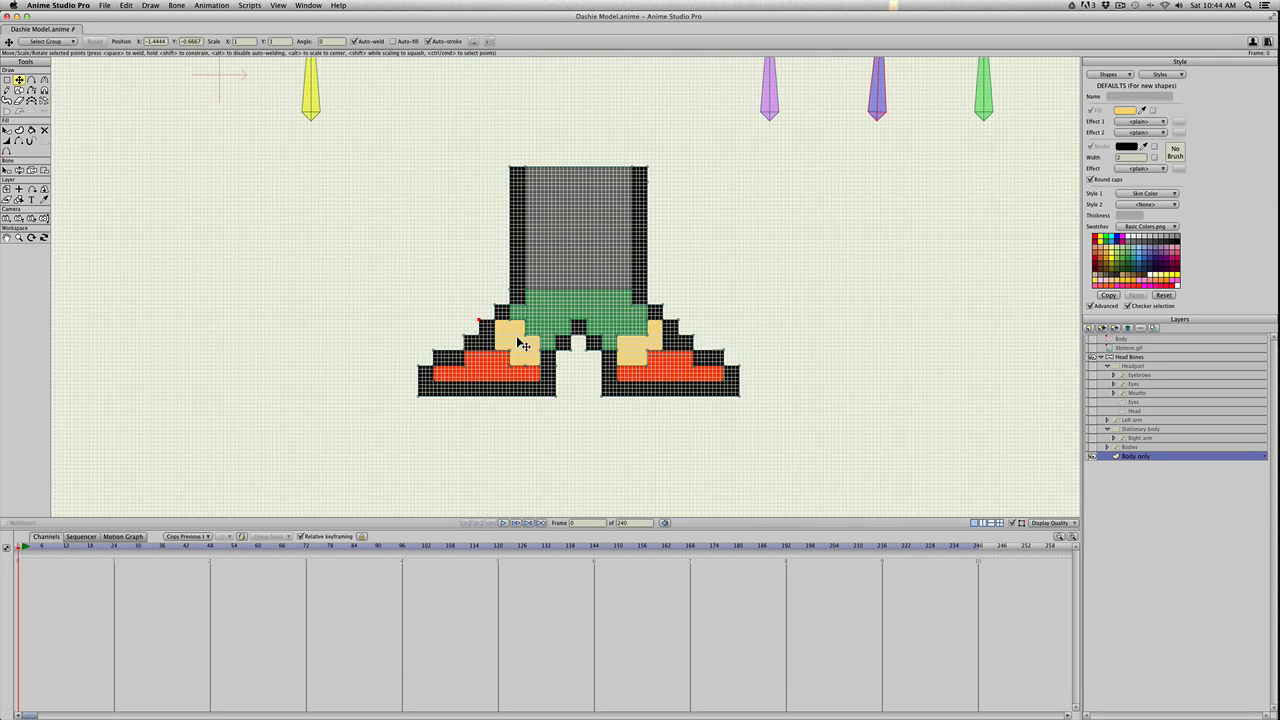
# Set the grid spacing to 20 with the square grid style
pyautogui.press('space')
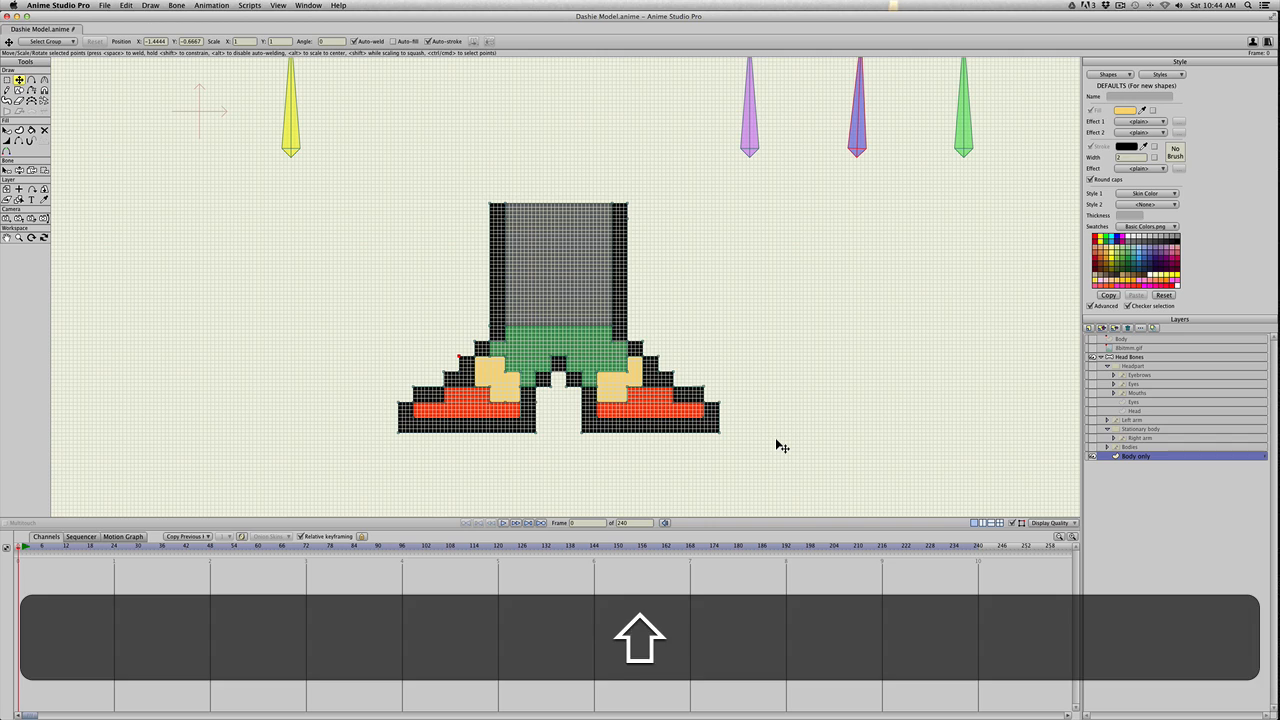
pyautogui.press('shift+super+g')
pyautogui.write('20')
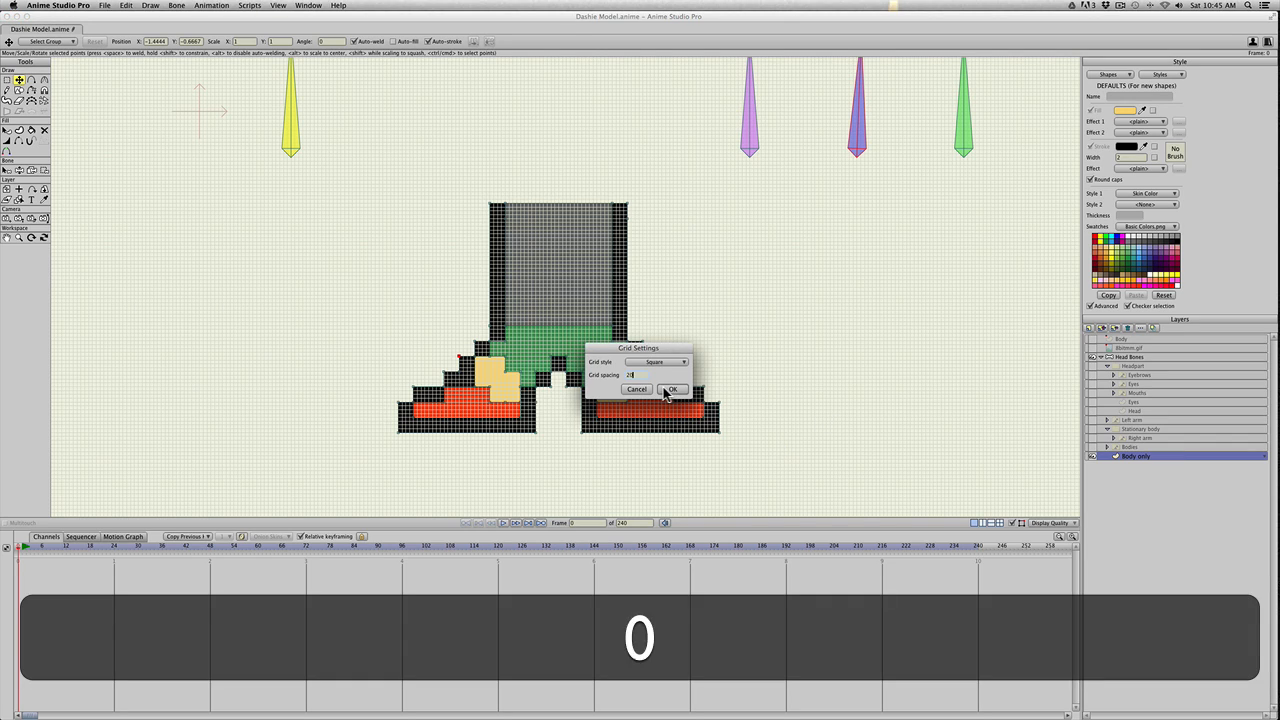
pyautogui.press('Return')
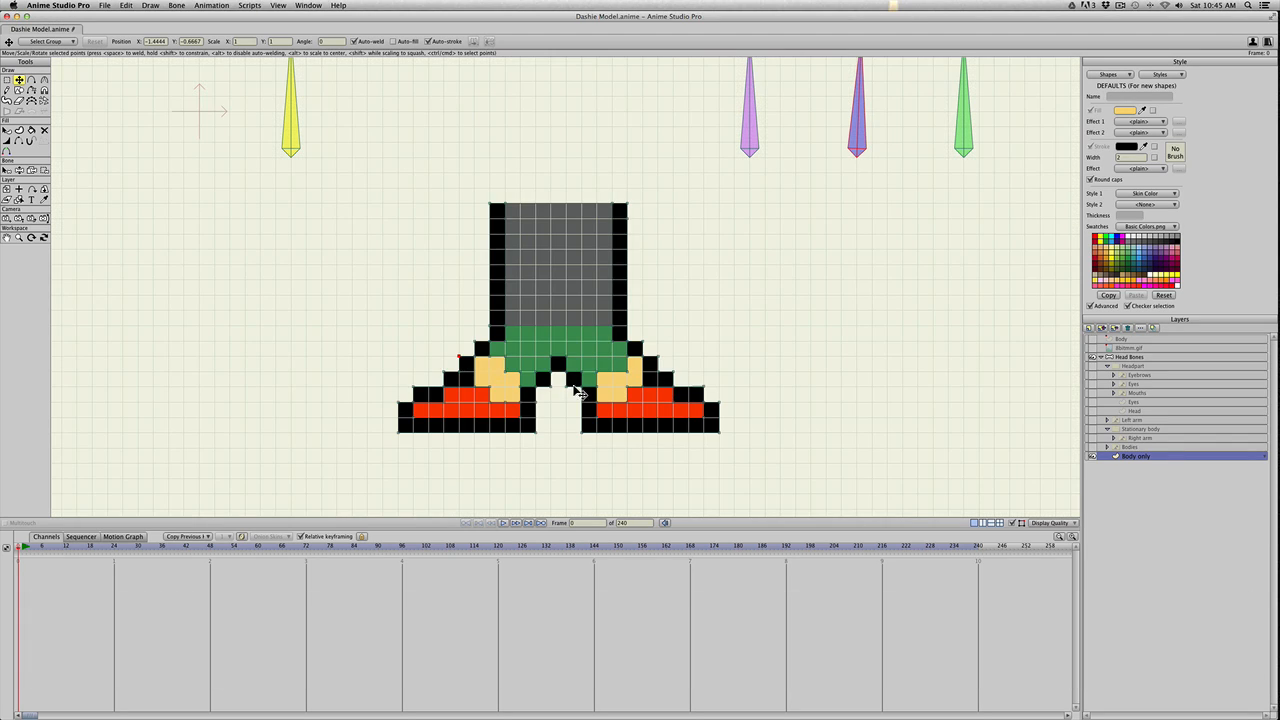
# Align the inner toe corner point of the right shoe's outline with a grid intersection using Transform Points
pyautogui.press('t')
pyautogui.click(700, 387)
pyautogui.click(702, 400)
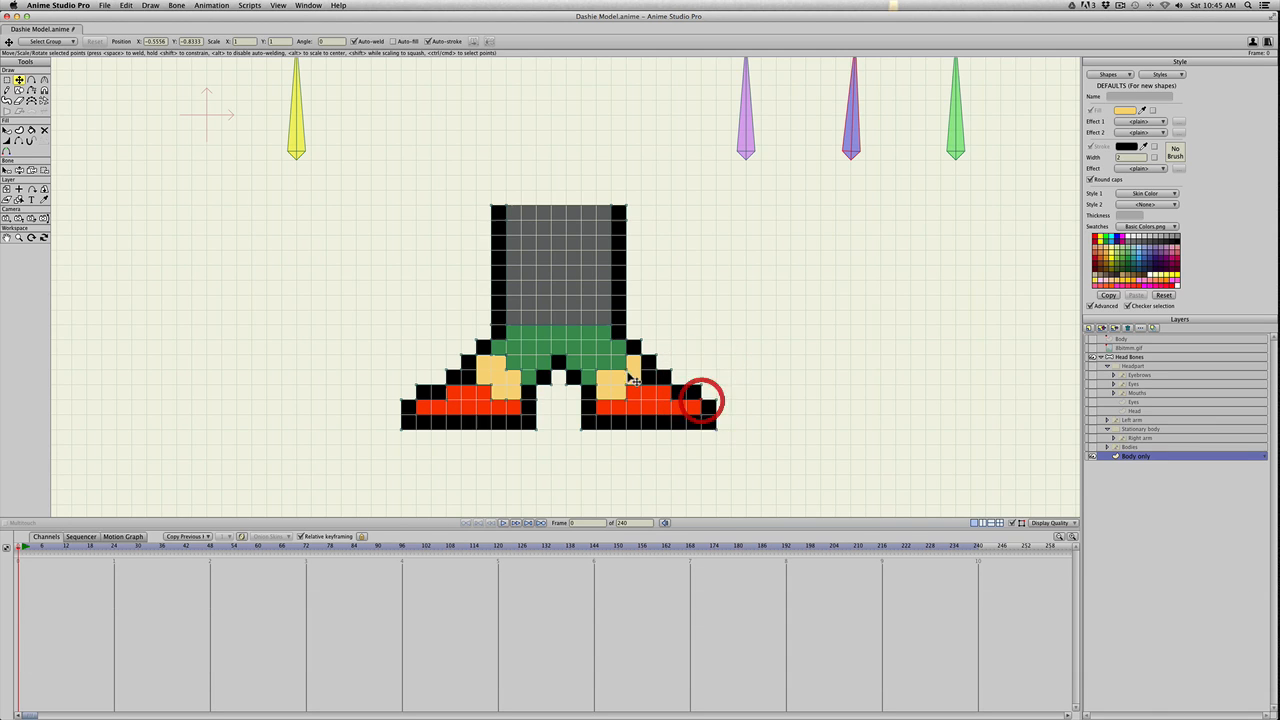
pyautogui.scroll(-5, 680, 368)
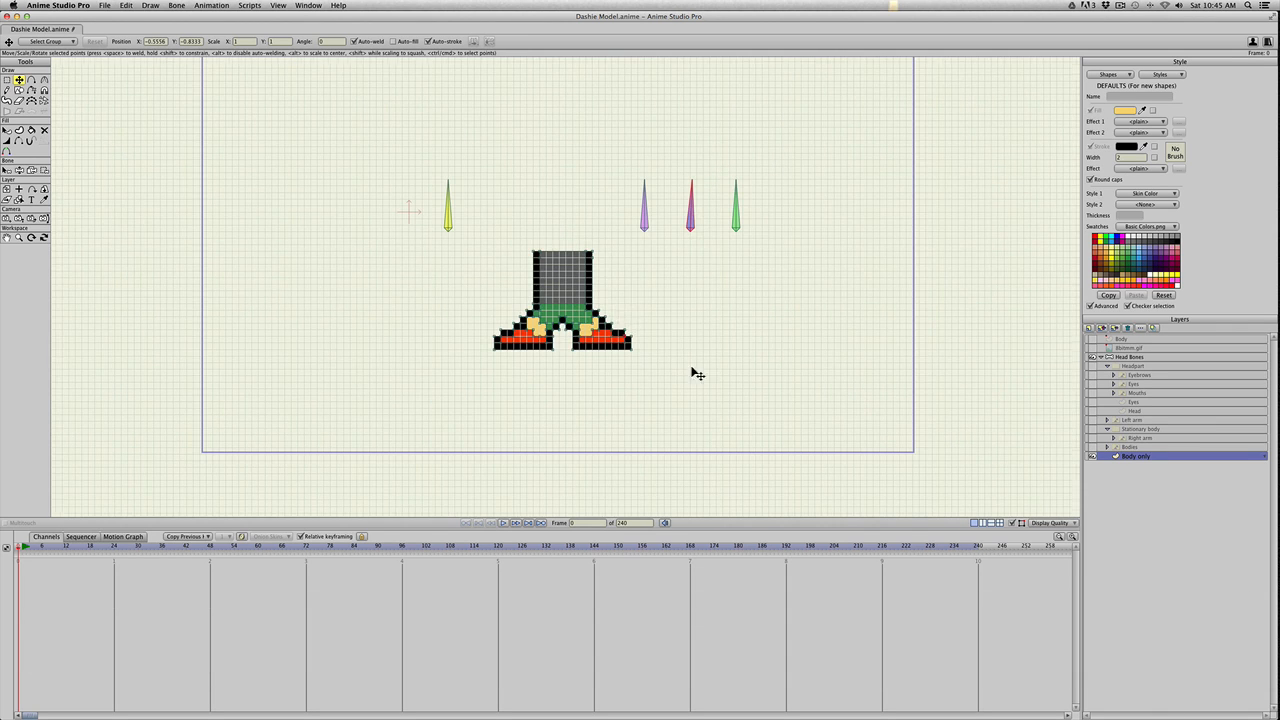
# Hide Body only and show the Bodies layer together with the Mega Man sprite sheet
pyautogui.click(1092, 456)
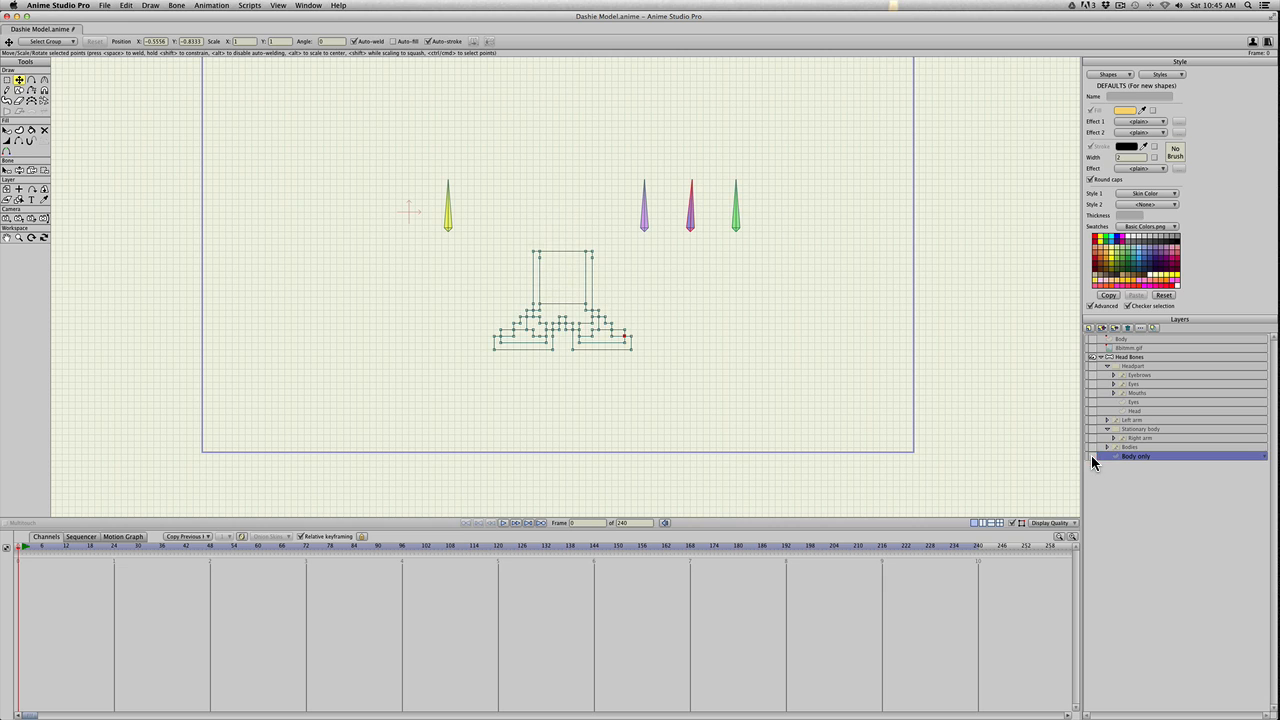
pyautogui.click(1091, 447)
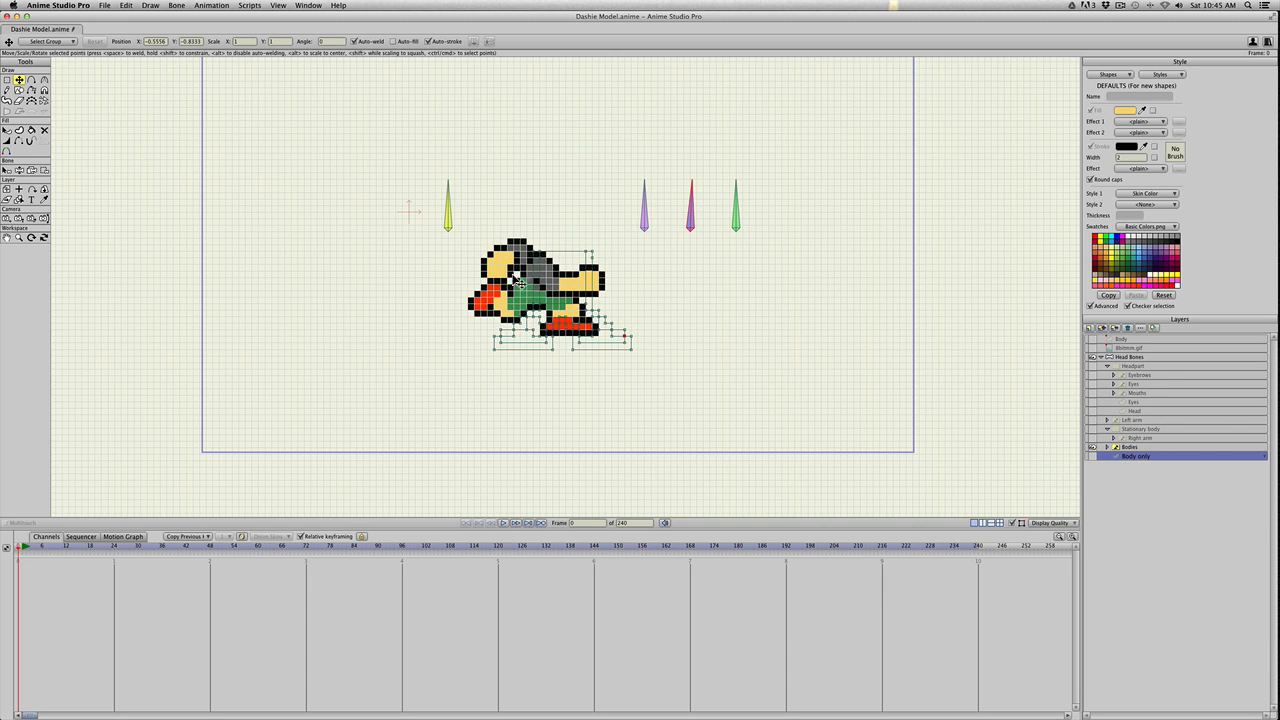
pyautogui.scroll(-1, 519, 283)
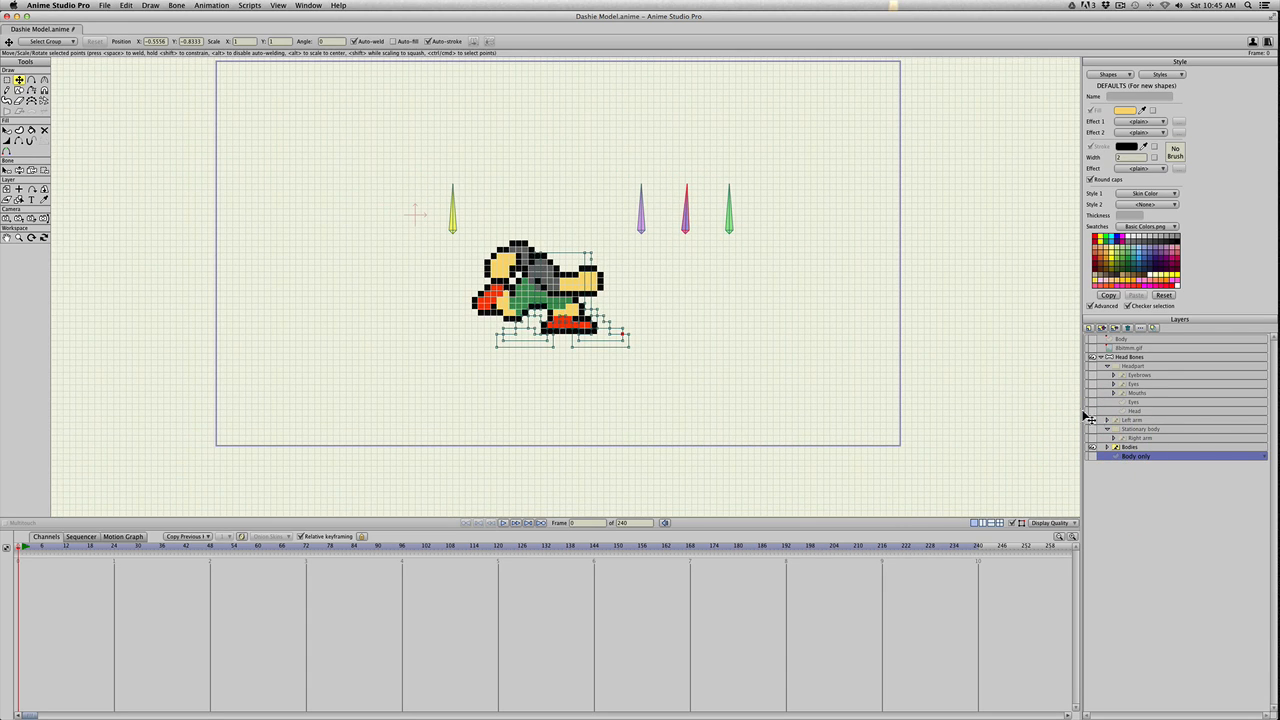
pyautogui.click(1092, 347)
pyautogui.scroll(-1, 818, 333)
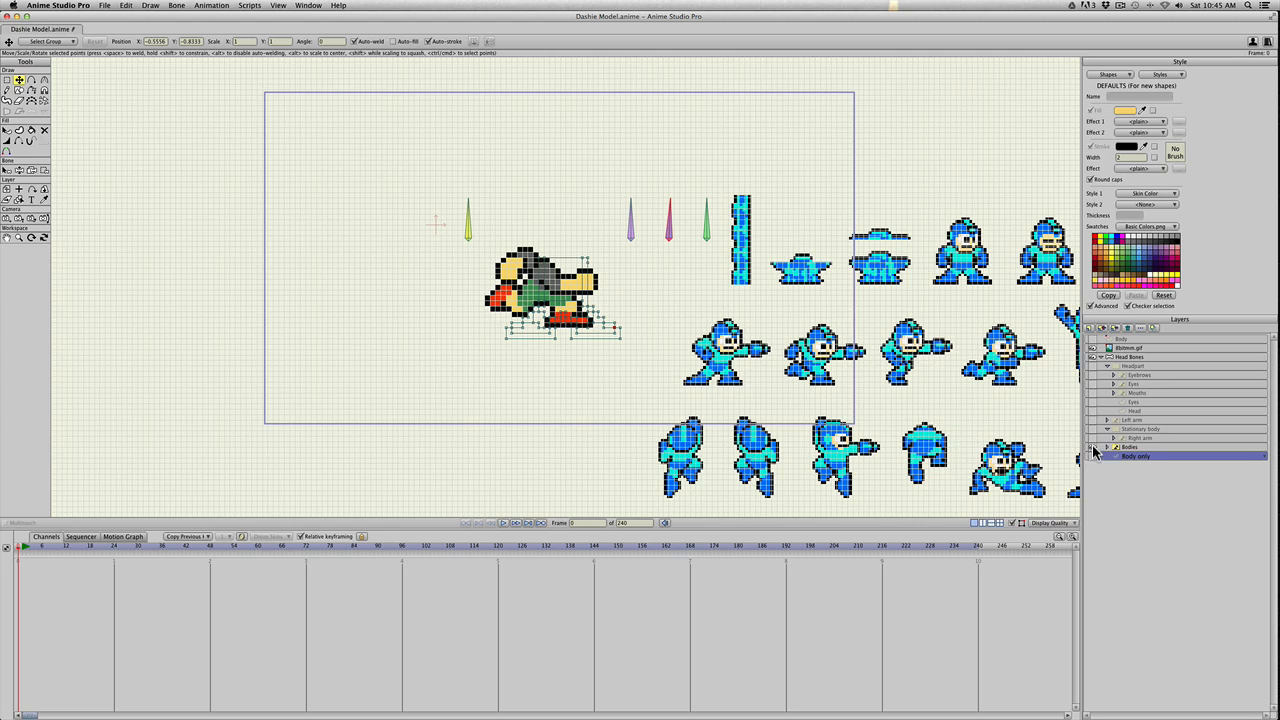
# Preview the Jump 2 and Jump 1 poses of the Bodies switch layer
pyautogui.rightClick(1141, 449)
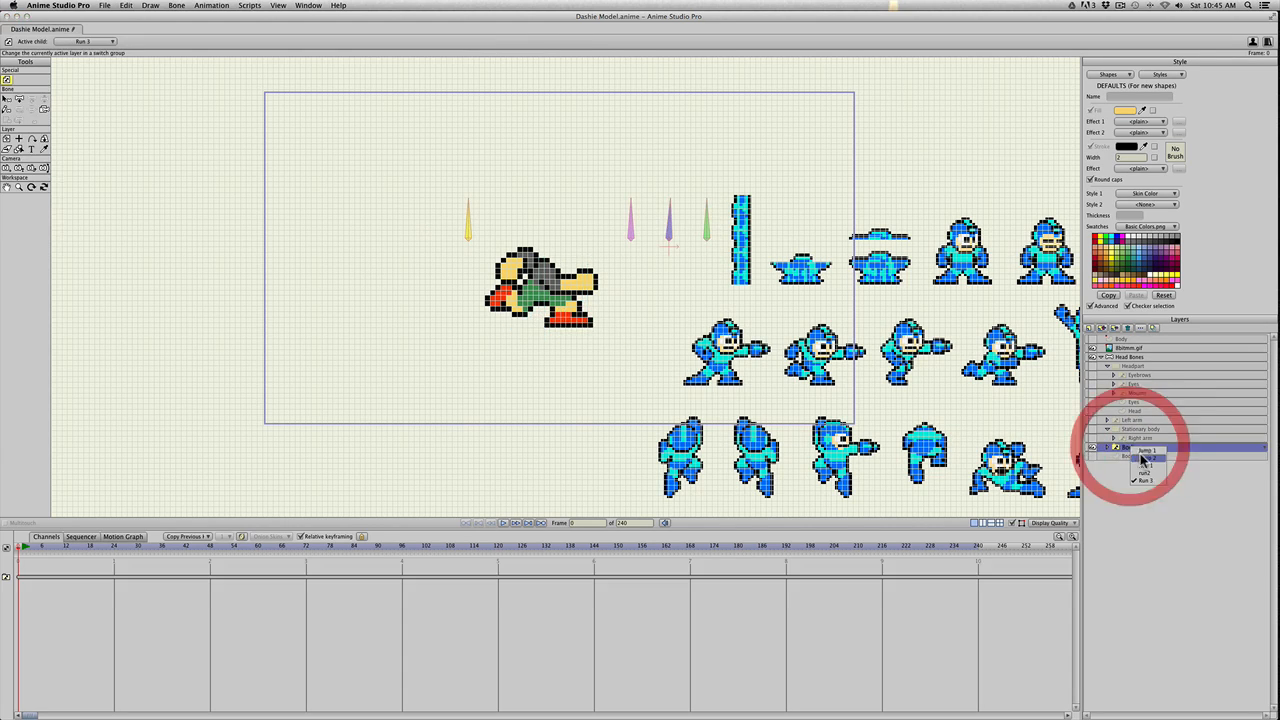
pyautogui.click(1141, 457)
pyautogui.rightClick(1137, 444)
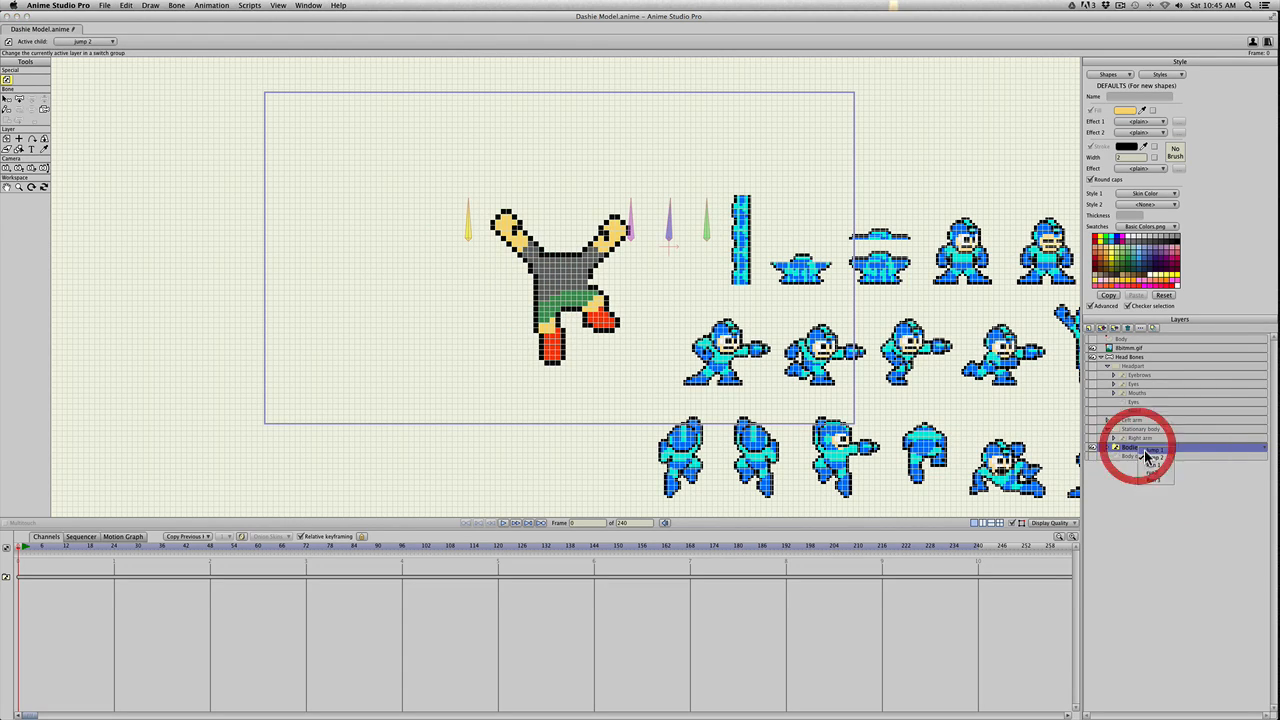
# Show Body only and the Stationary body's Right arm in place of Bodies, and switch the arm to Right default arm
pyautogui.click(1093, 449)
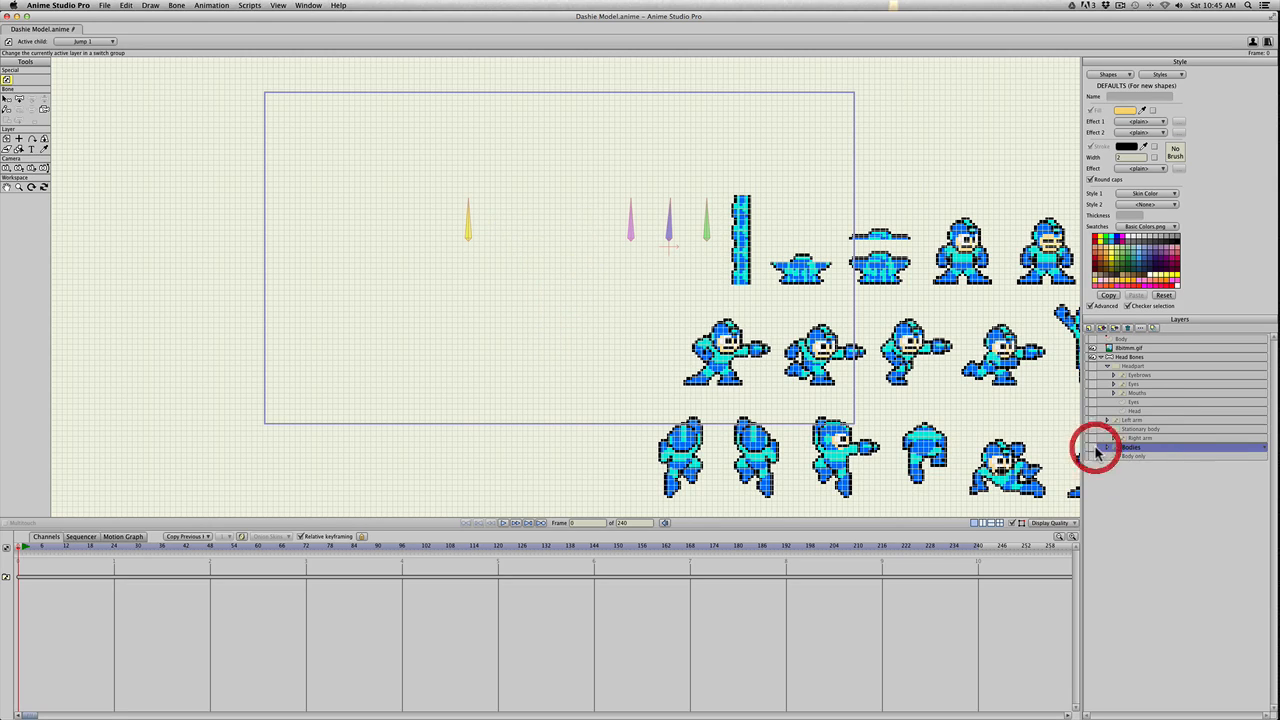
pyautogui.click(1094, 456)
pyautogui.click(1093, 437)
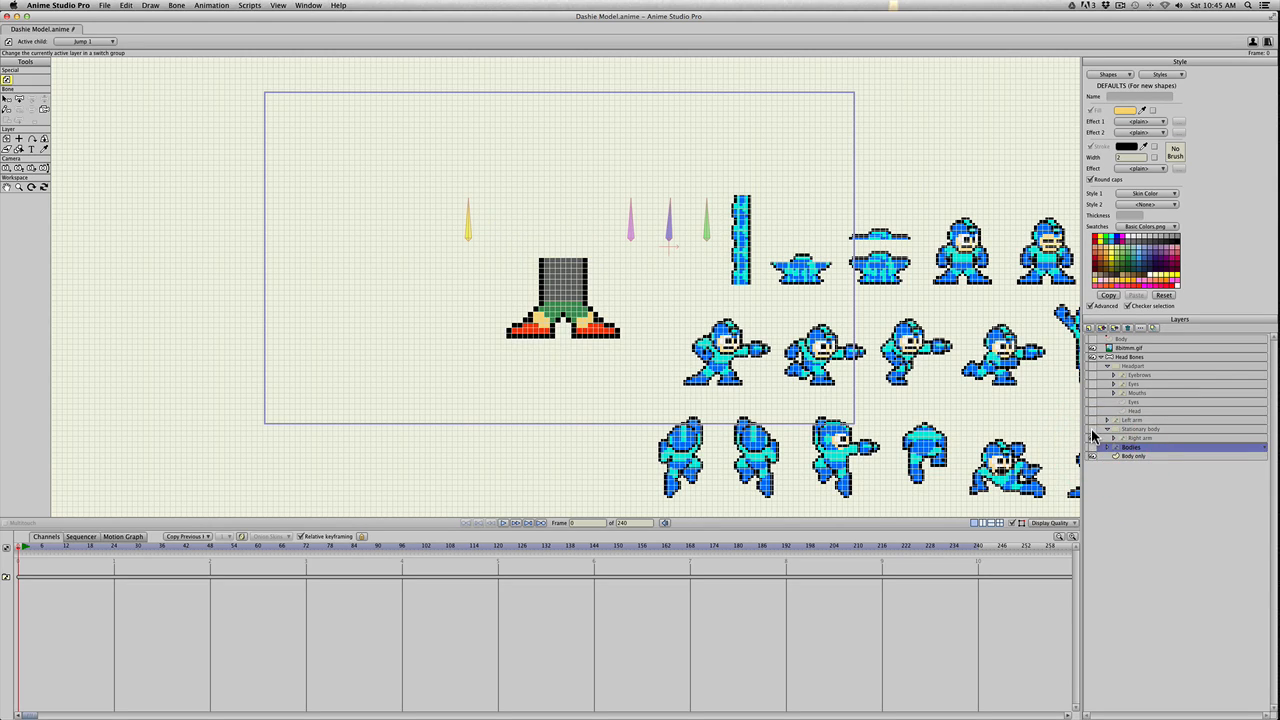
pyautogui.click(1092, 430)
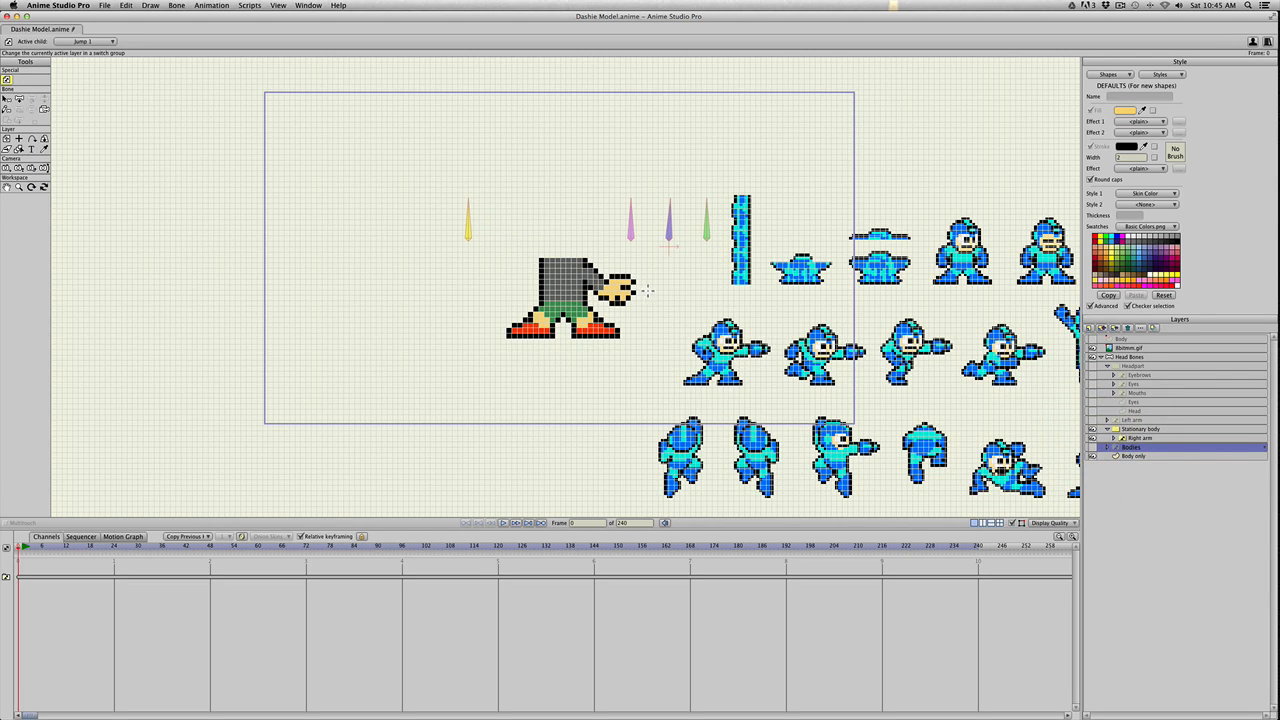
pyautogui.click(1123, 438)
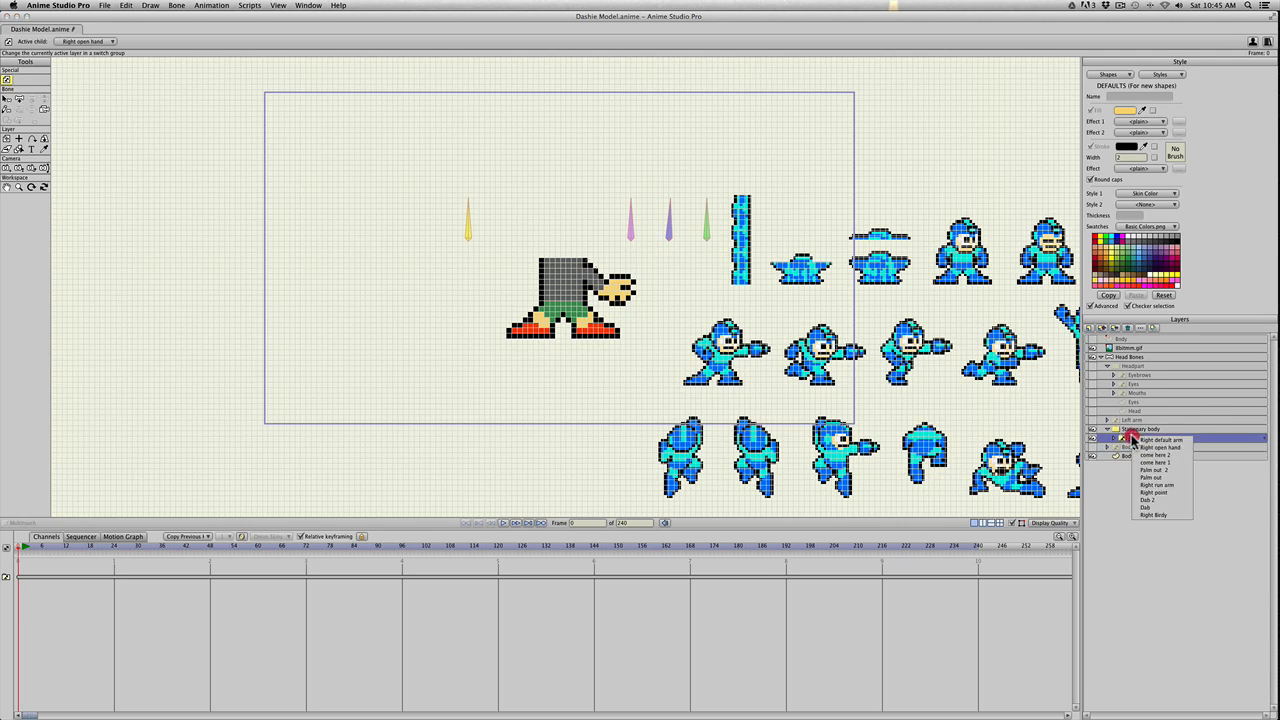
pyautogui.click(1144, 441)
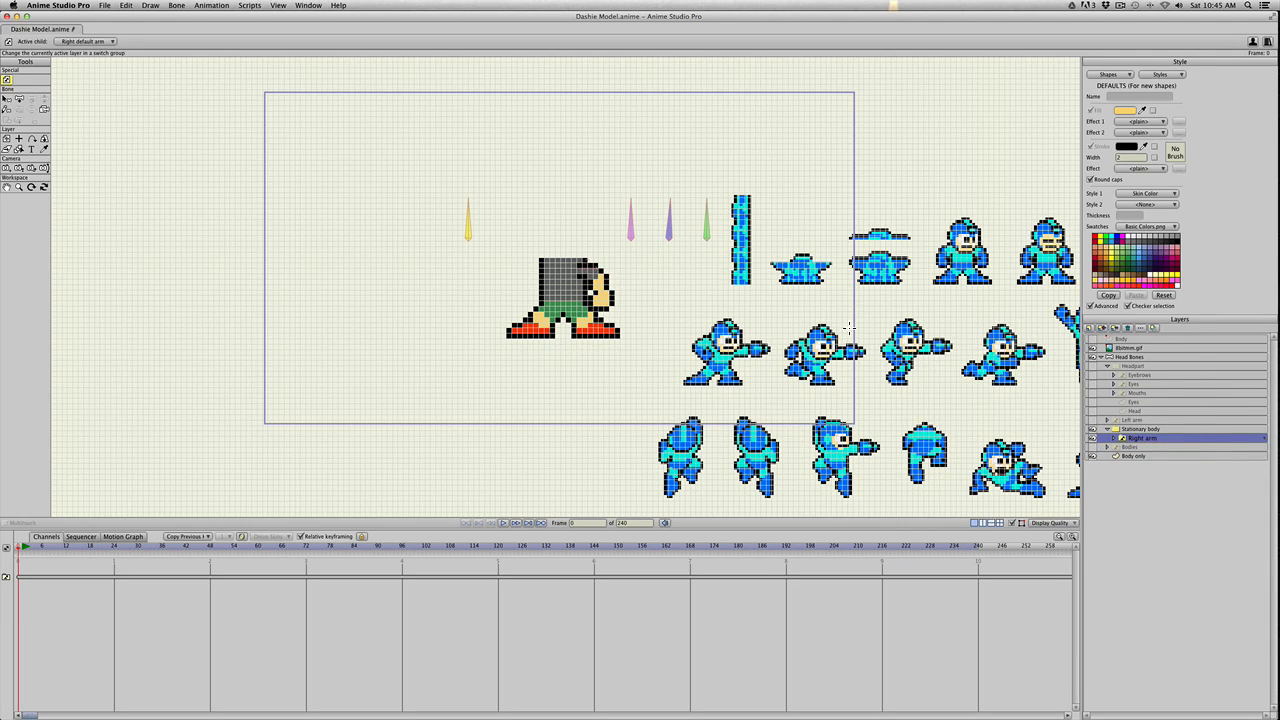
# Preview the Right open hand and come here 2 poses of the Right arm switch layer
pyautogui.click(1132, 437)
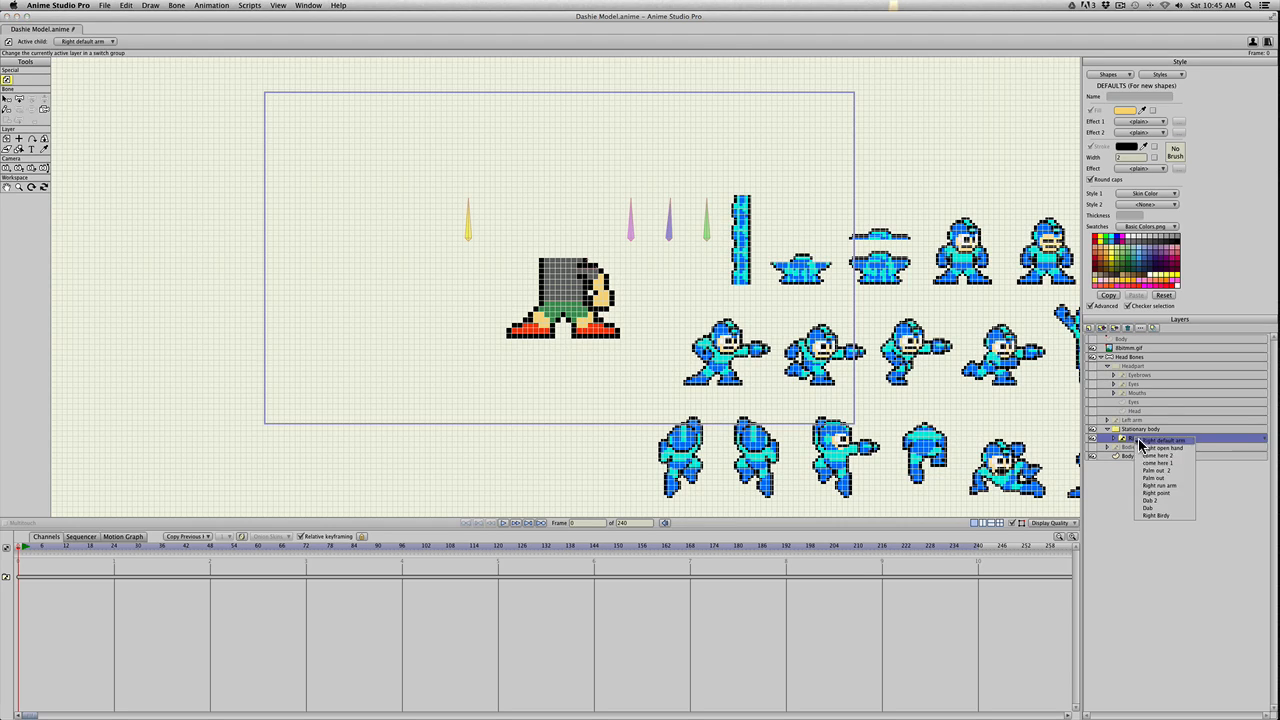
pyautogui.click(1147, 449)
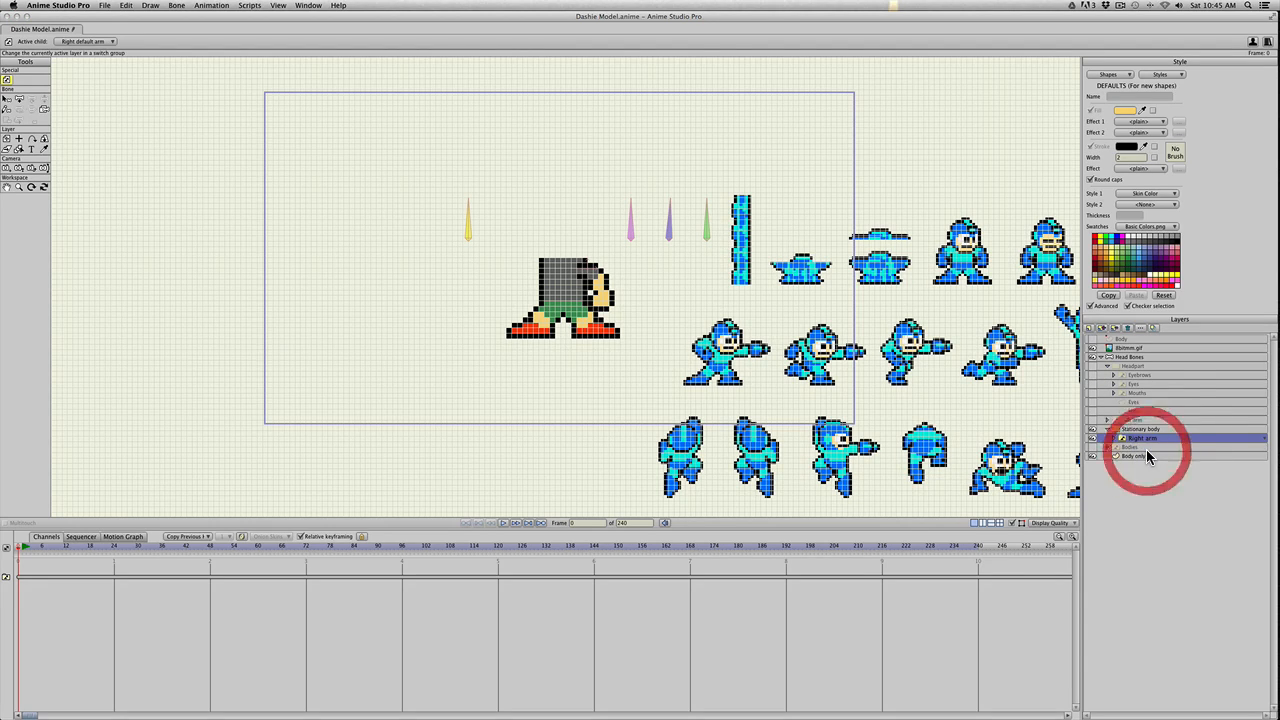
pyautogui.click(1146, 440)
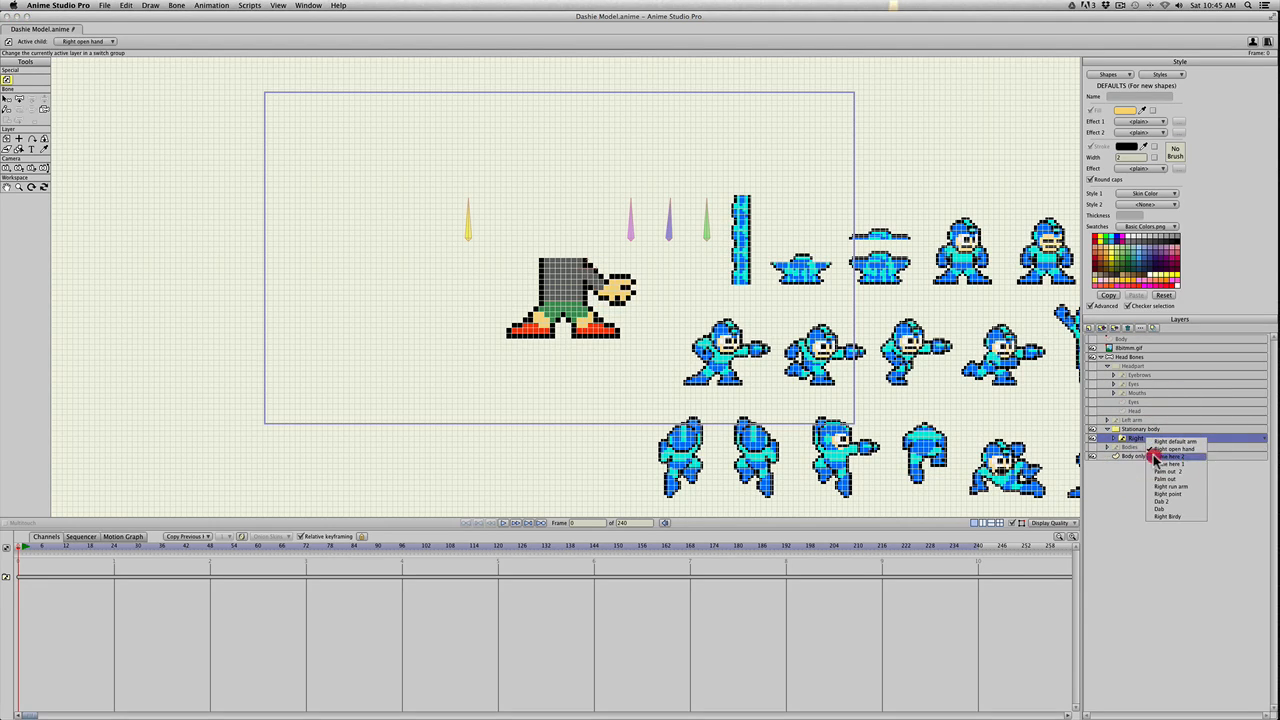
pyautogui.click(1153, 448)
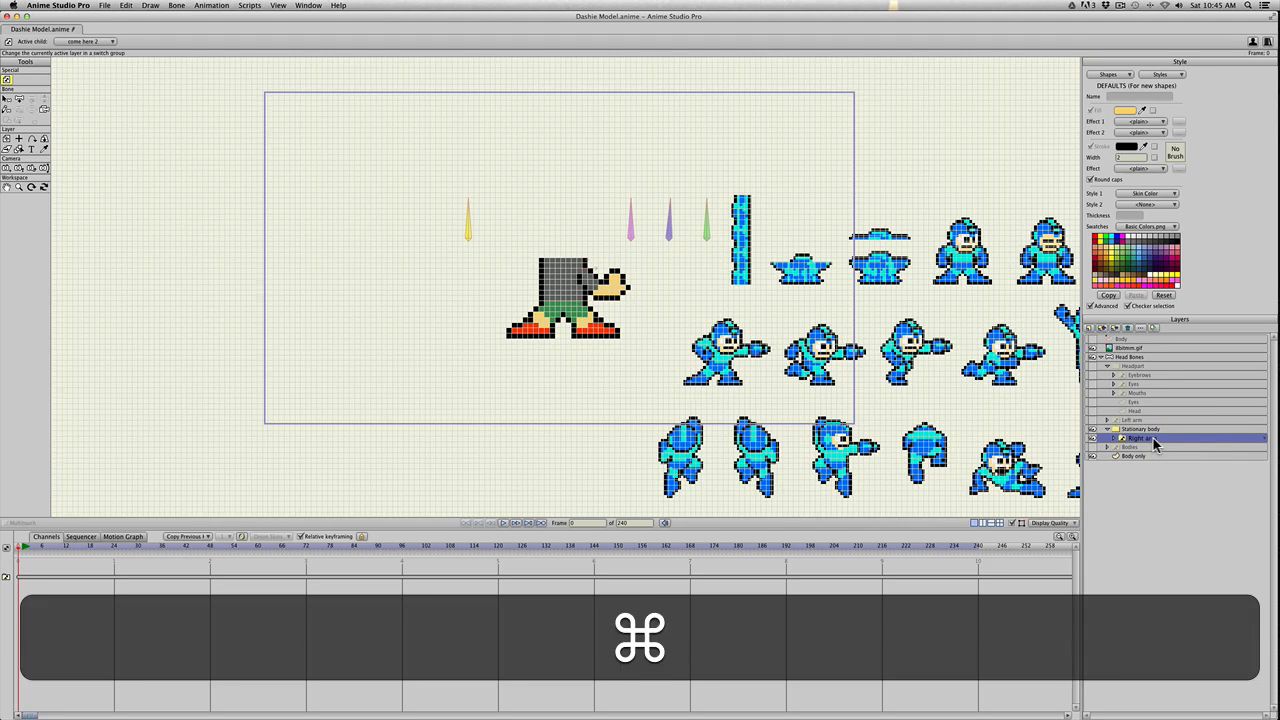
# Hide the grid and preview the come here 1 and Palm out 2 poses of the Right arm
pyautogui.press('super+g')
pyautogui.click(1155, 442)
pyautogui.click(1168, 465)
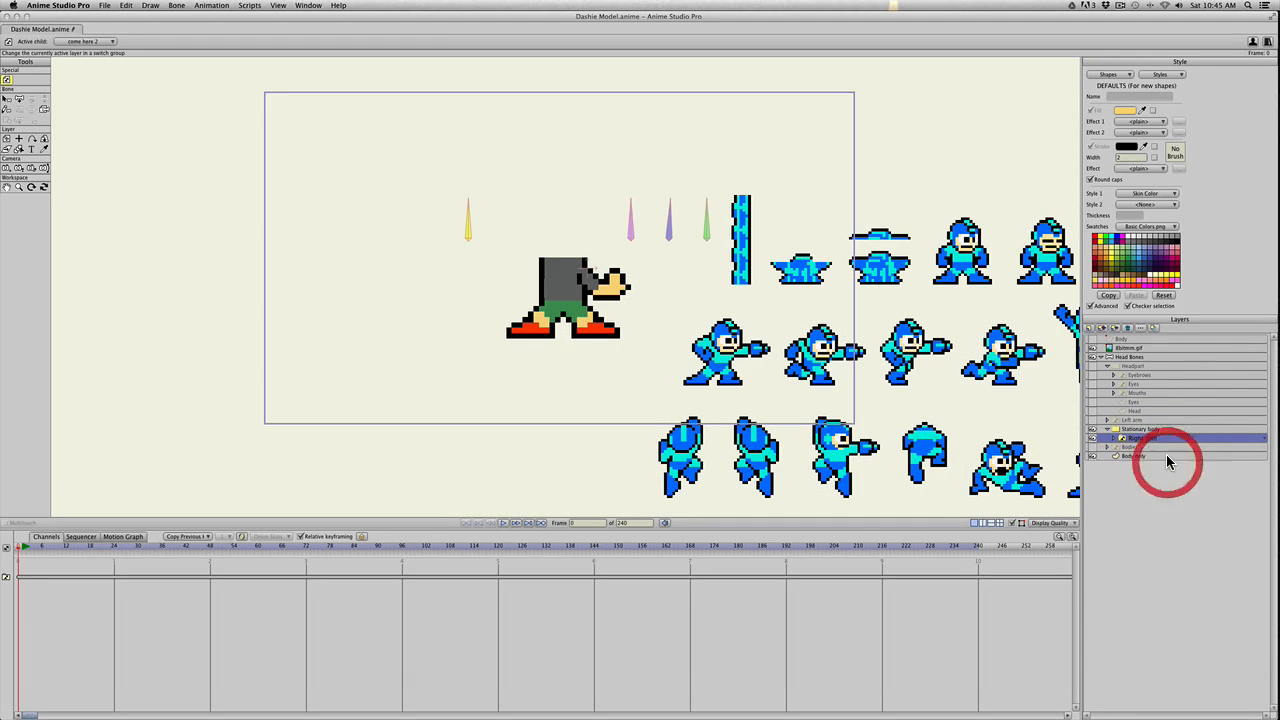
pyautogui.click(1165, 447)
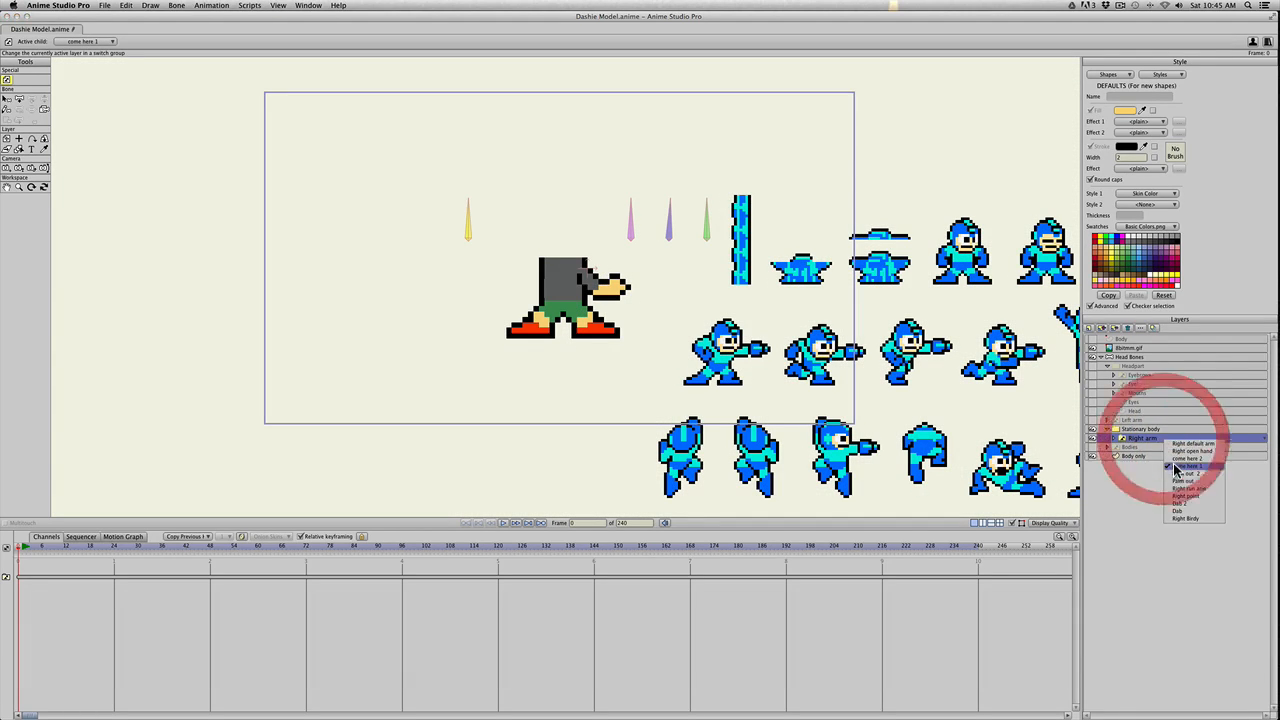
pyautogui.click(1177, 472)
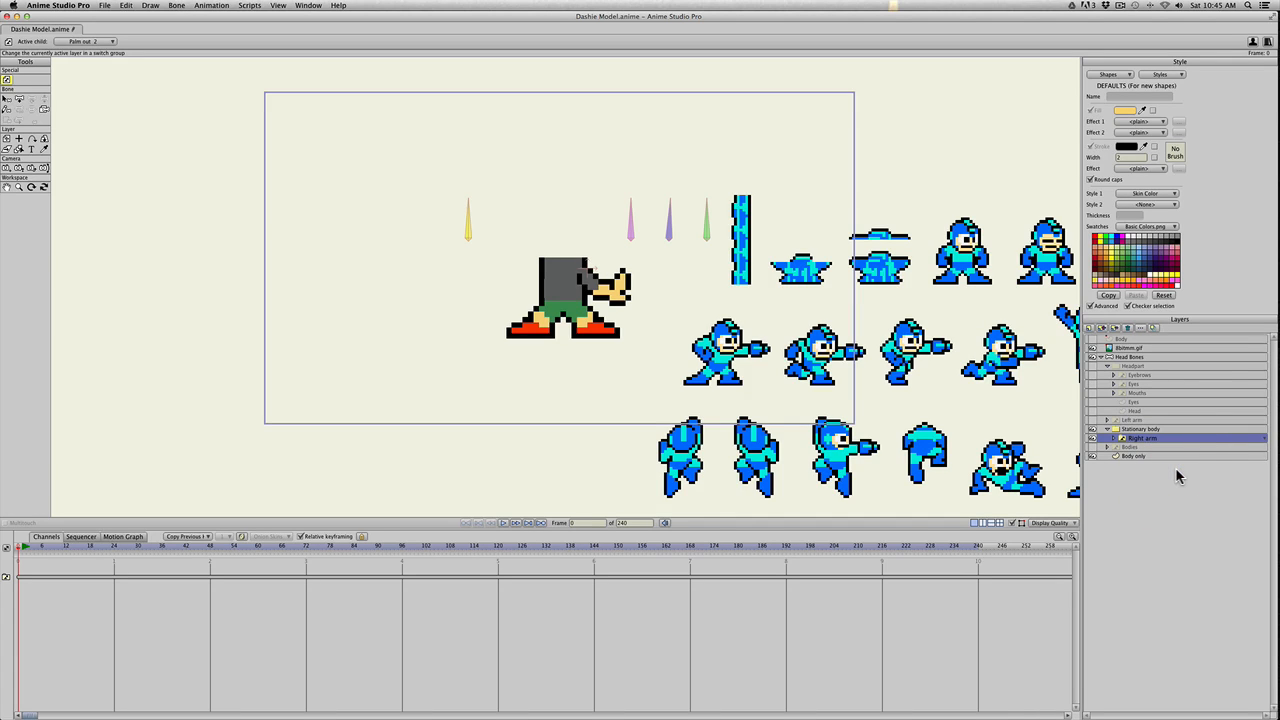
# Preview the Palm out, Right run arm and Dab 2 poses of the Right arm
pyautogui.click(1153, 443)
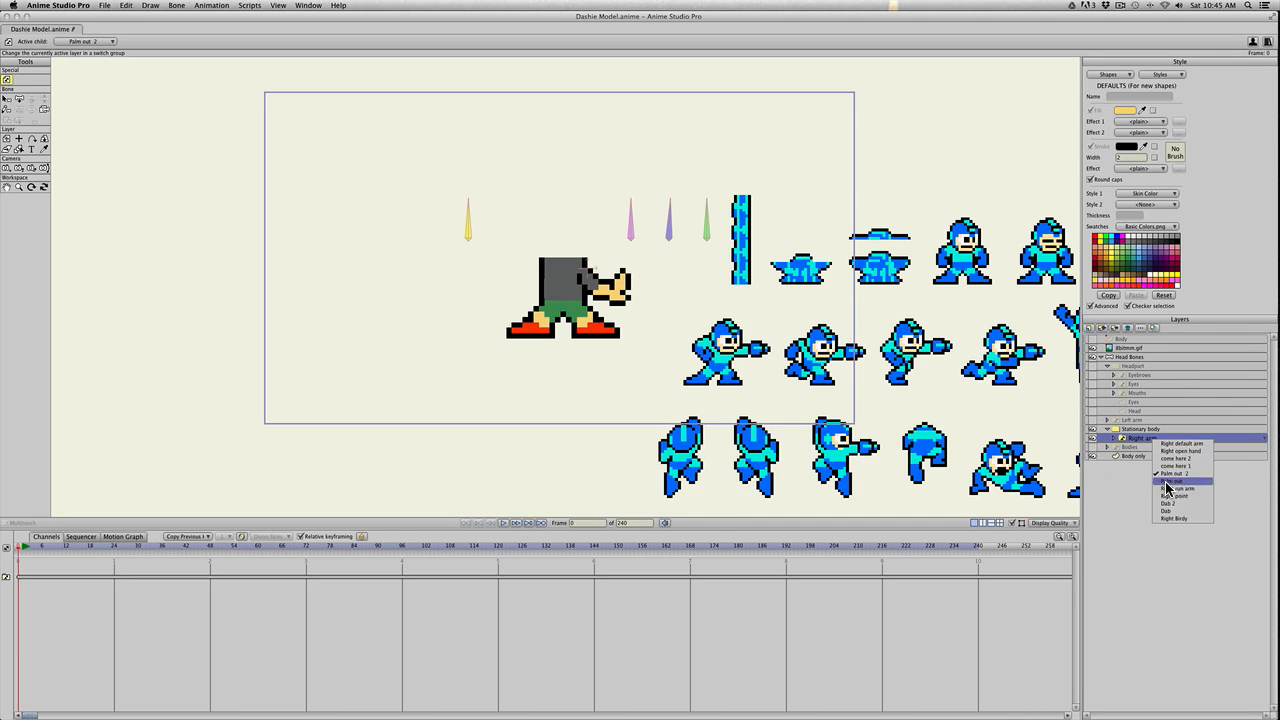
pyautogui.click(1163, 479)
pyautogui.click(1158, 452)
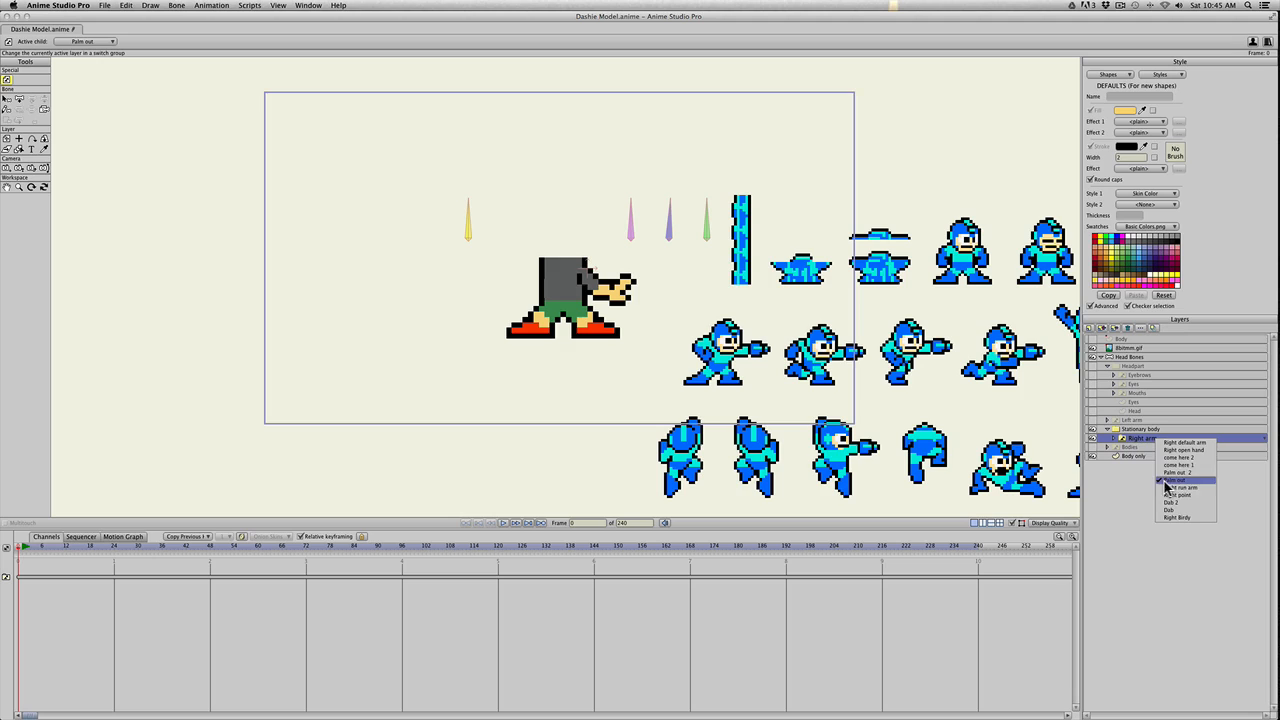
pyautogui.click(1154, 480)
pyautogui.click(1146, 442)
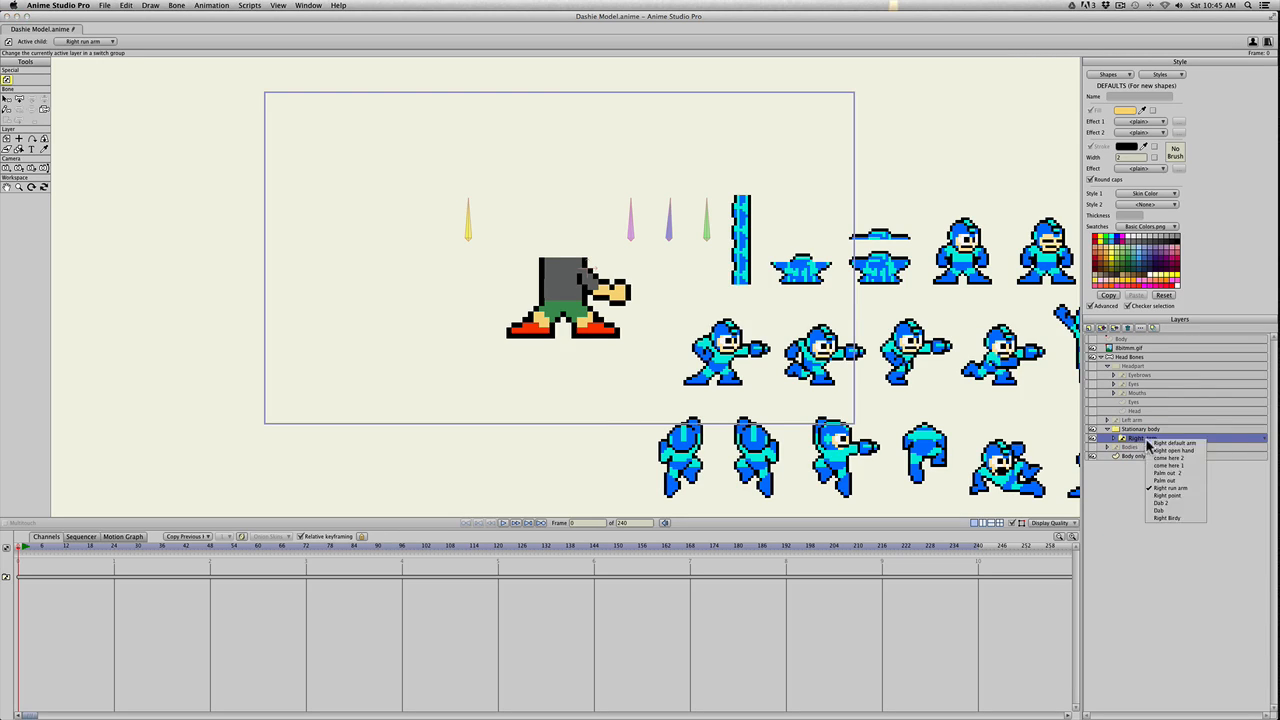
pyautogui.click(1160, 507)
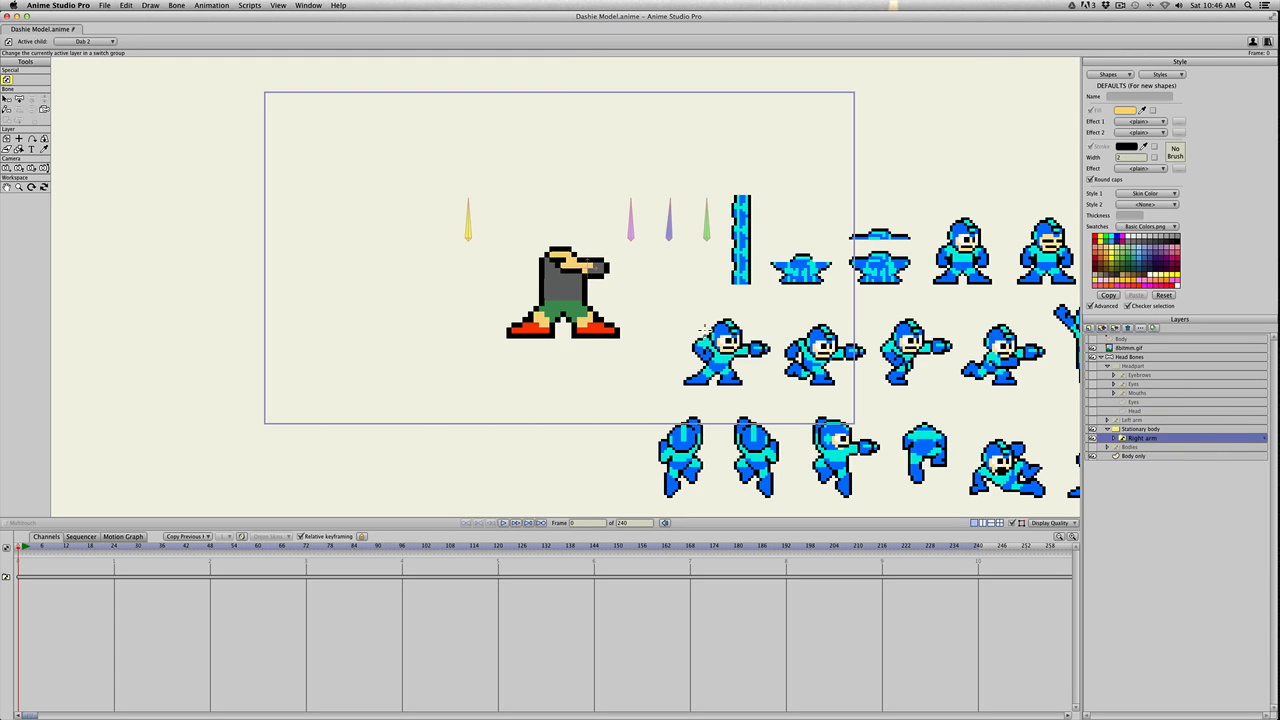
# Preview the Right Birdy pose and switch the Right arm back to Right default arm
pyautogui.click(1138, 440)
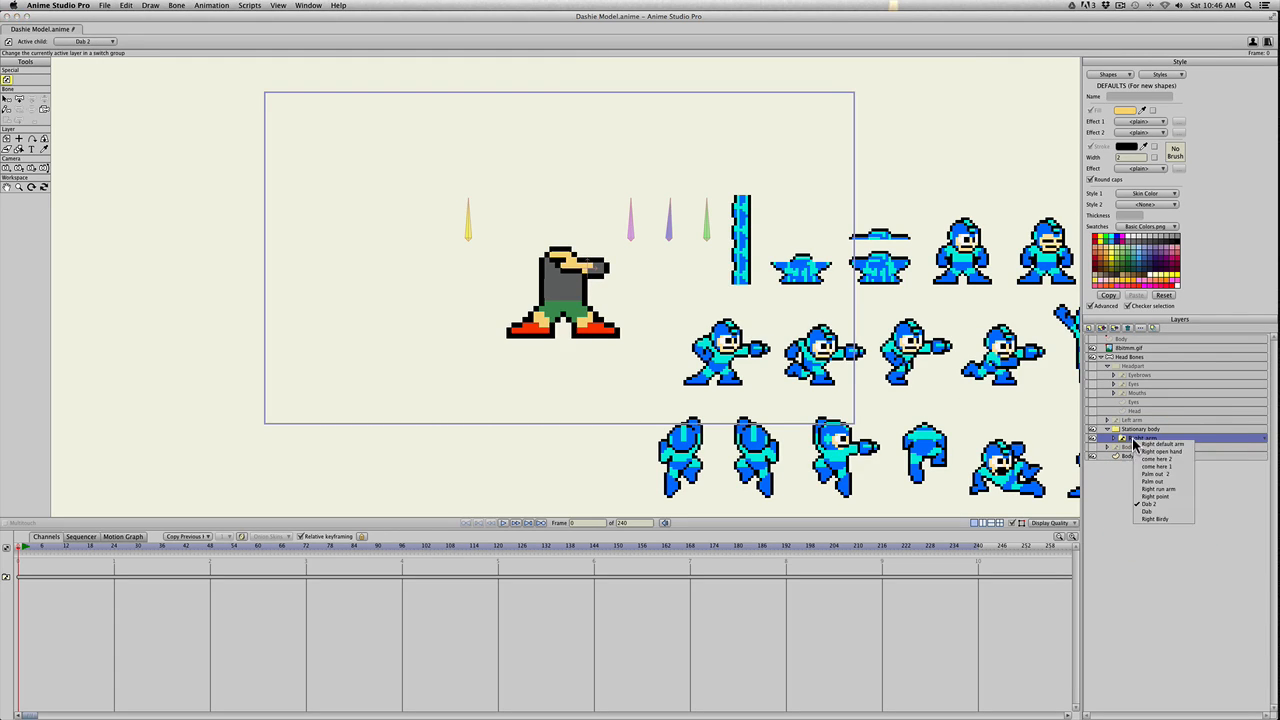
pyautogui.click(1143, 519)
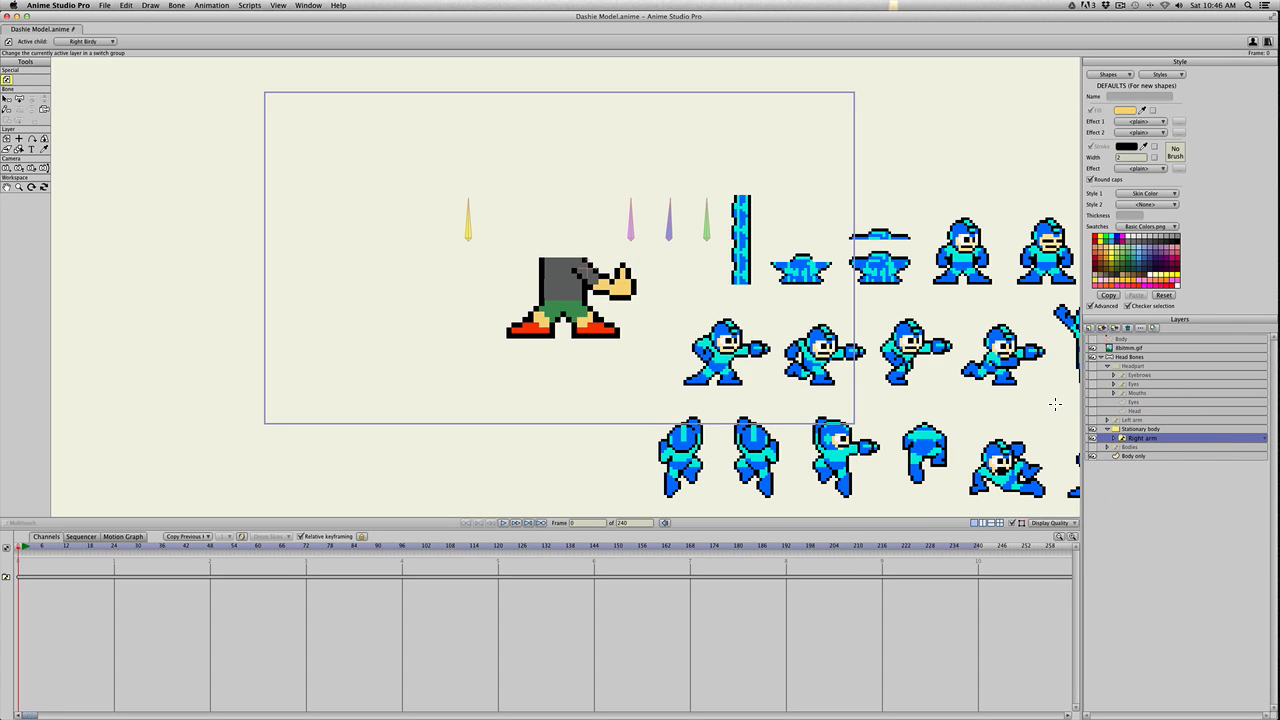
pyautogui.click(1138, 440)
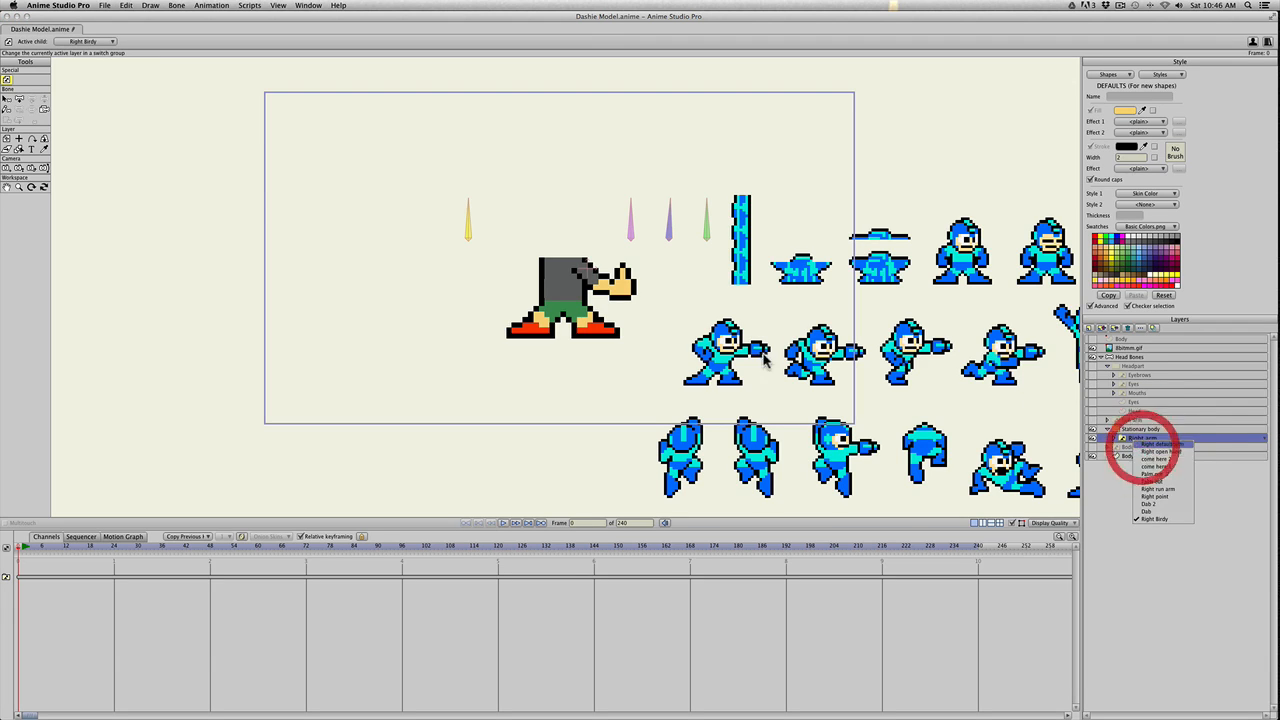
pyautogui.click(1145, 445)
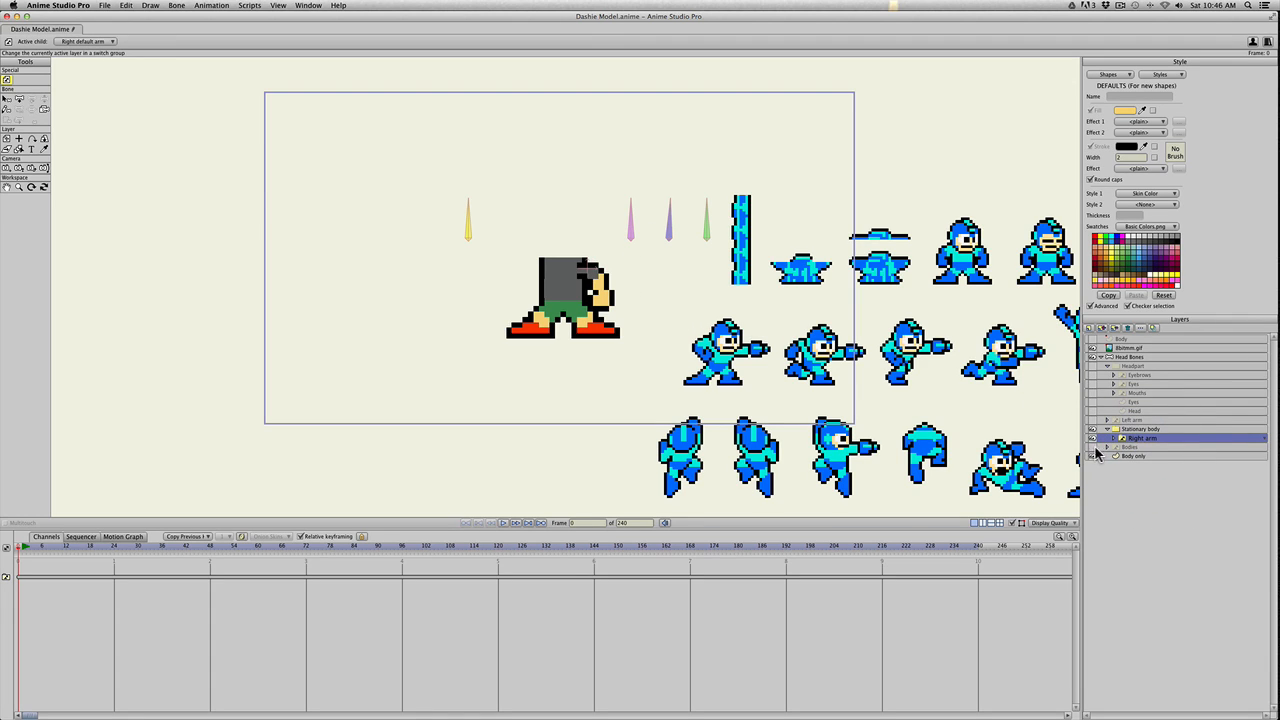
# Show the Headpart layers and Left arm together with the Right arm and Body only, leaving Bodies hidden
pyautogui.rightClick(1091, 449)
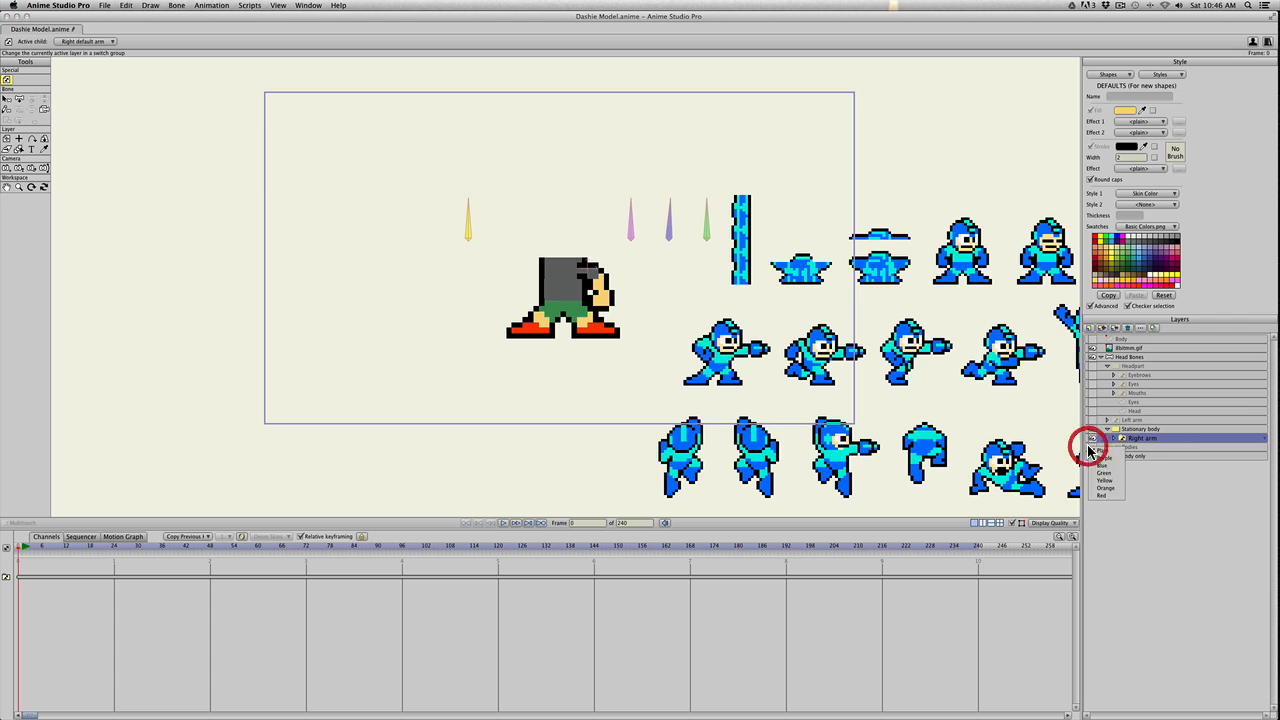
pyautogui.click(1093, 439)
pyautogui.moveTo(1093, 425); pyautogui.dragTo(1092, 362)
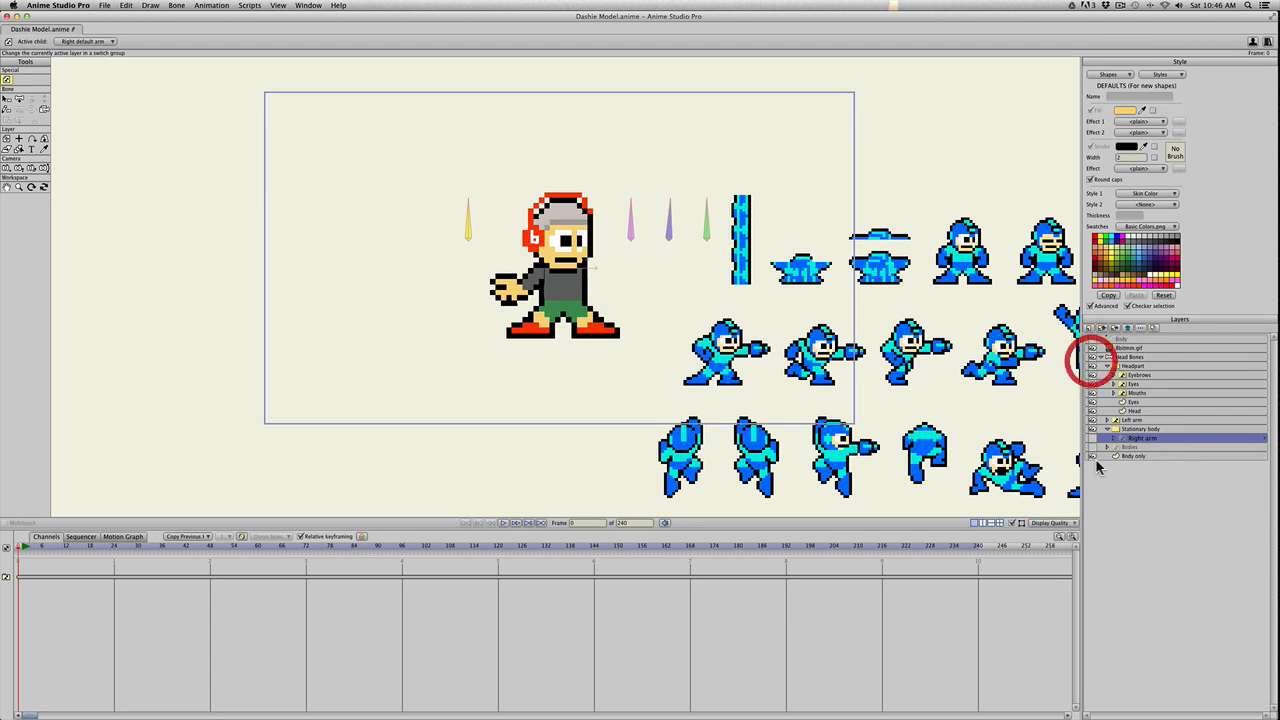
pyautogui.moveTo(1093, 437); pyautogui.dragTo(1093, 447)
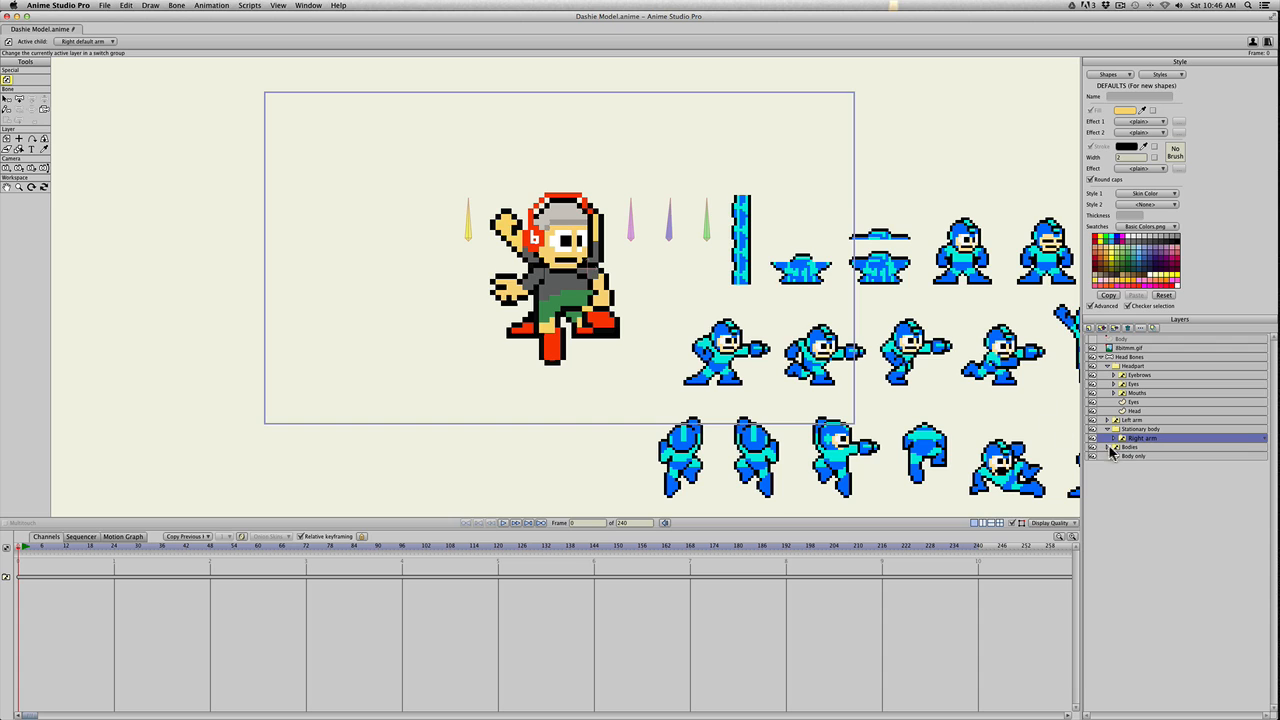
pyautogui.click(1092, 447)
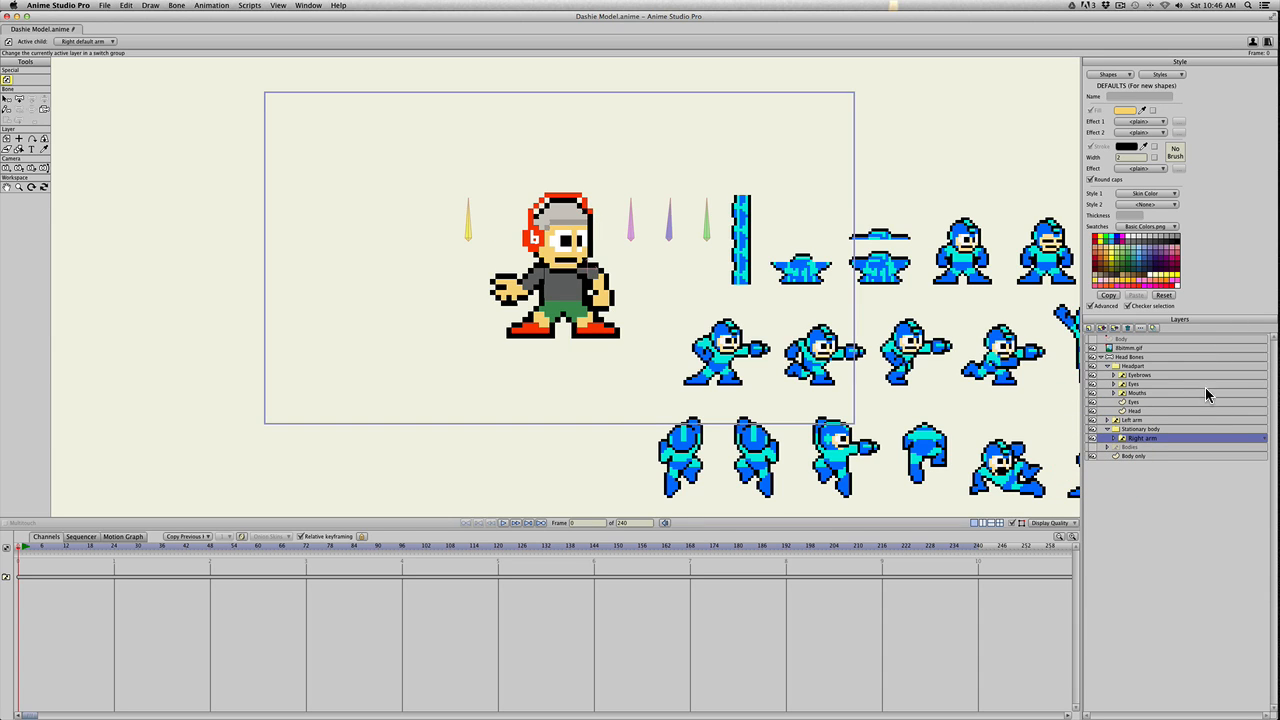
# Hide the 8bitmm.gif sprite sheet and activate the bone transform tool on the Head Bones layer
pyautogui.click(1135, 357)
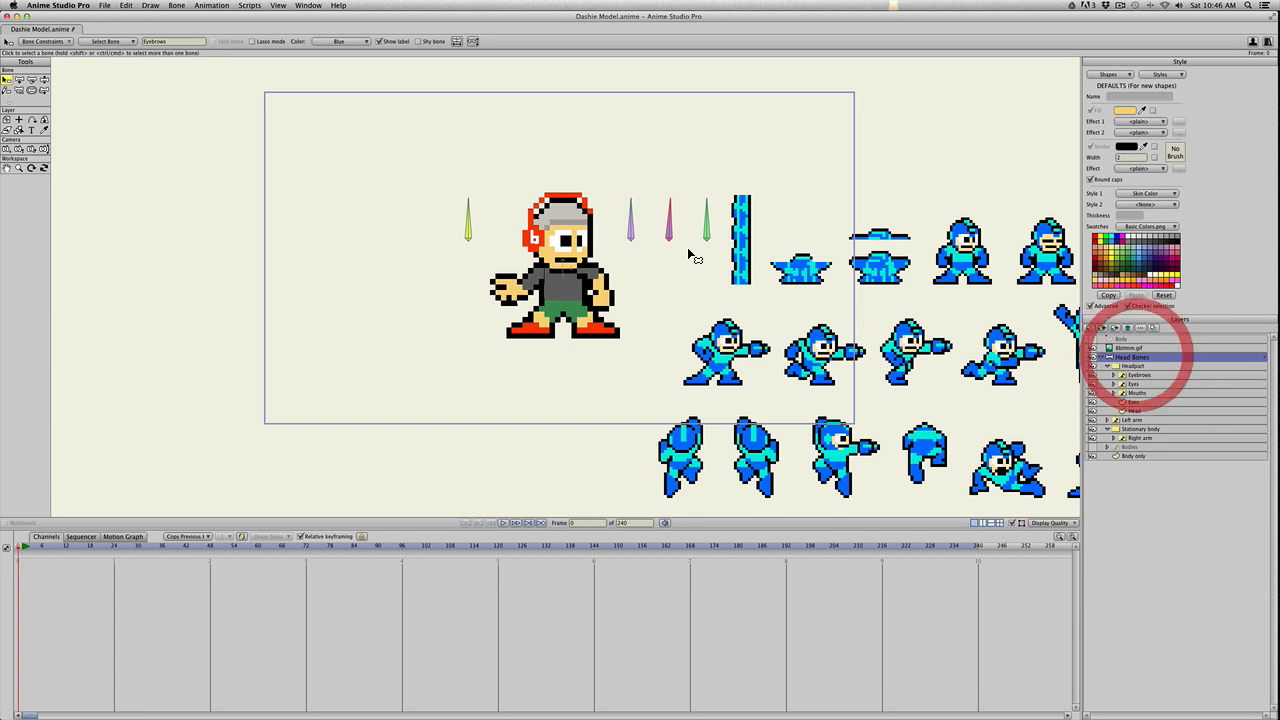
pyautogui.click(1092, 348)
pyautogui.press('t')
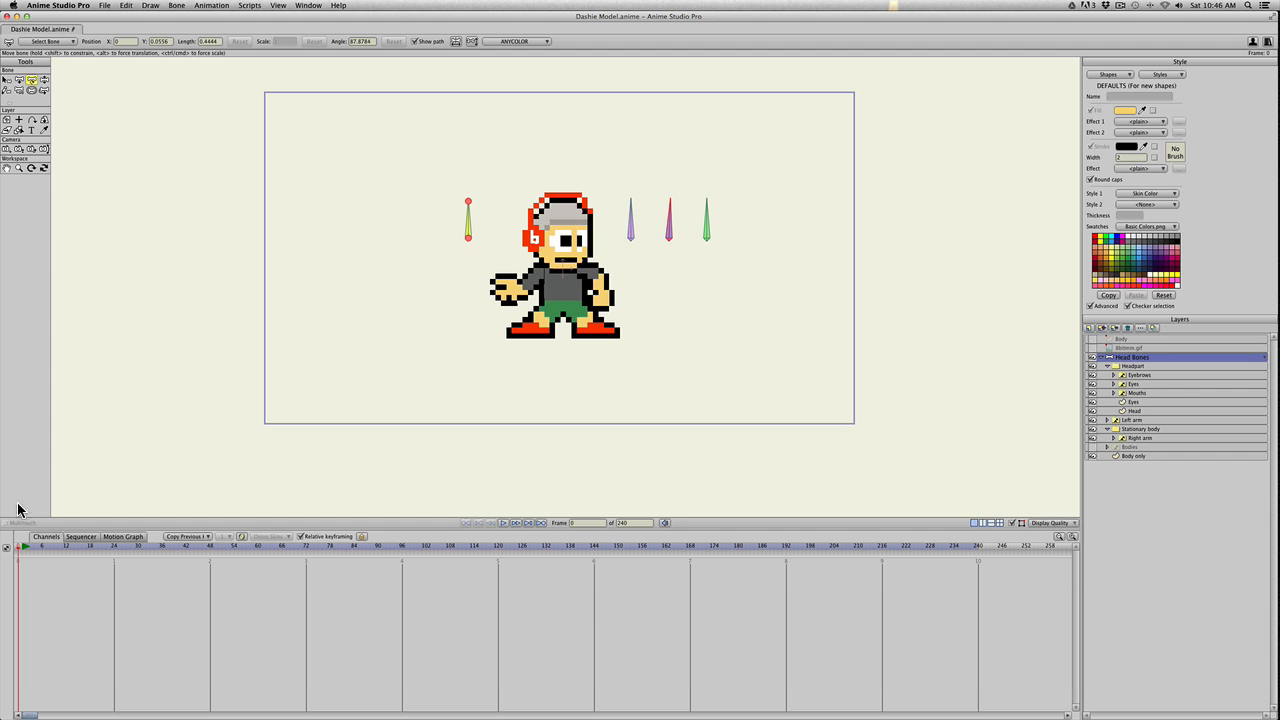
# At frame 3, rotate the three control bones right of the character and the one on its left to change the switch poses
pyautogui.click(29, 546)
pyautogui.press('t')
pyautogui.click(705, 228)
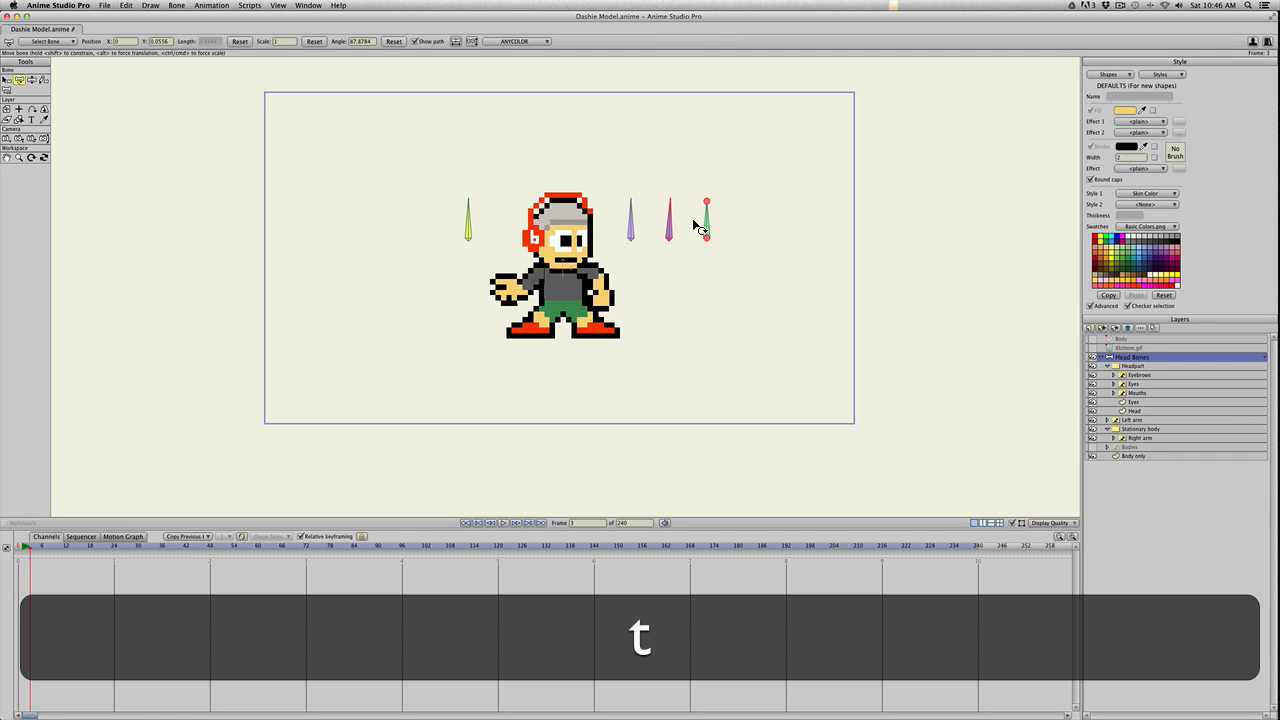
pyautogui.moveTo(707, 219); pyautogui.dragTo(645, 218)
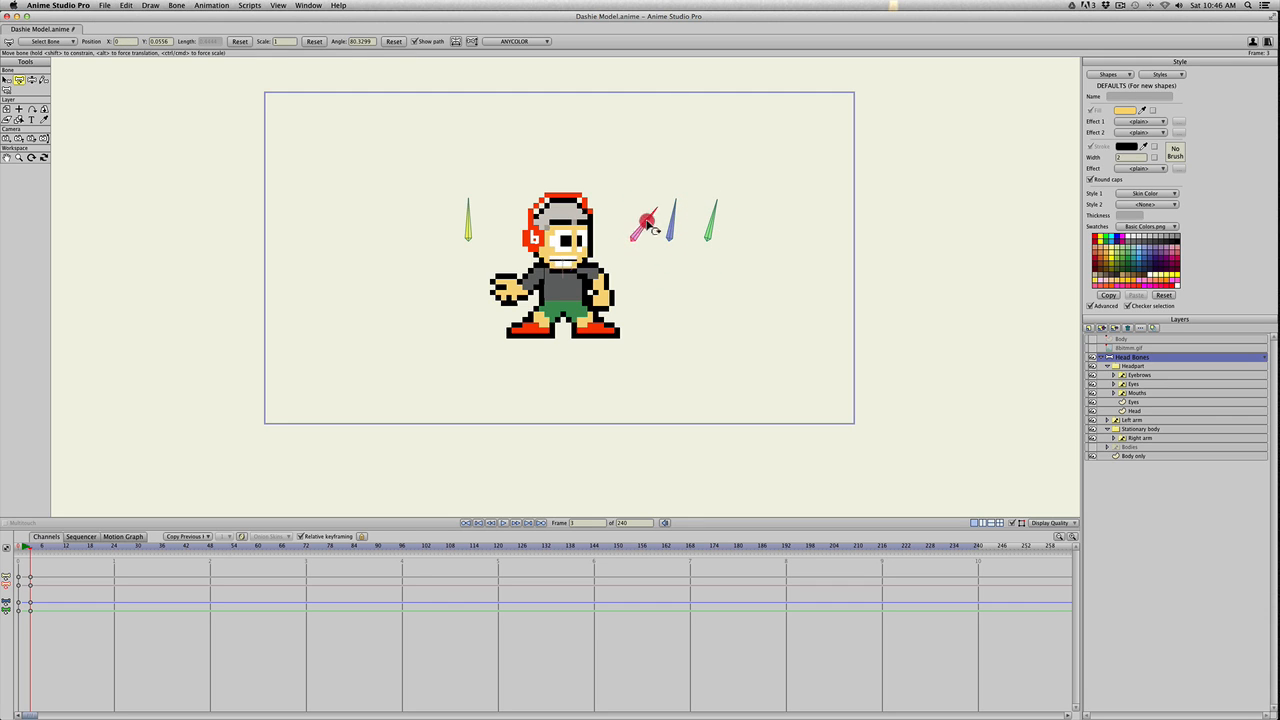
pyautogui.click(468, 222)
pyautogui.moveTo(469, 222)
pyautogui.mouseDown()
pyautogui.moveTo(474, 238)
pyautogui.moveTo(470, 208)
pyautogui.mouseUp()
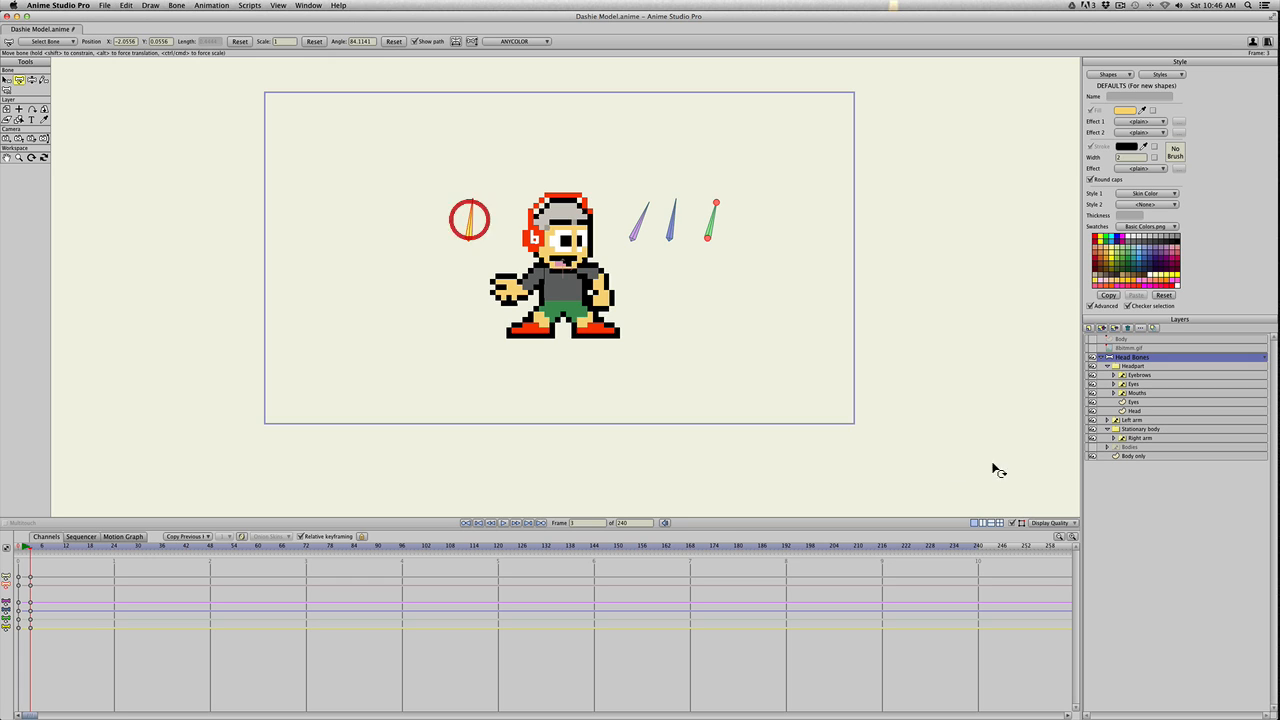
# Show Bodies in place of Body only, both arms and Stationary body, and rotate the control bone left of the character
pyautogui.click(1092, 447)
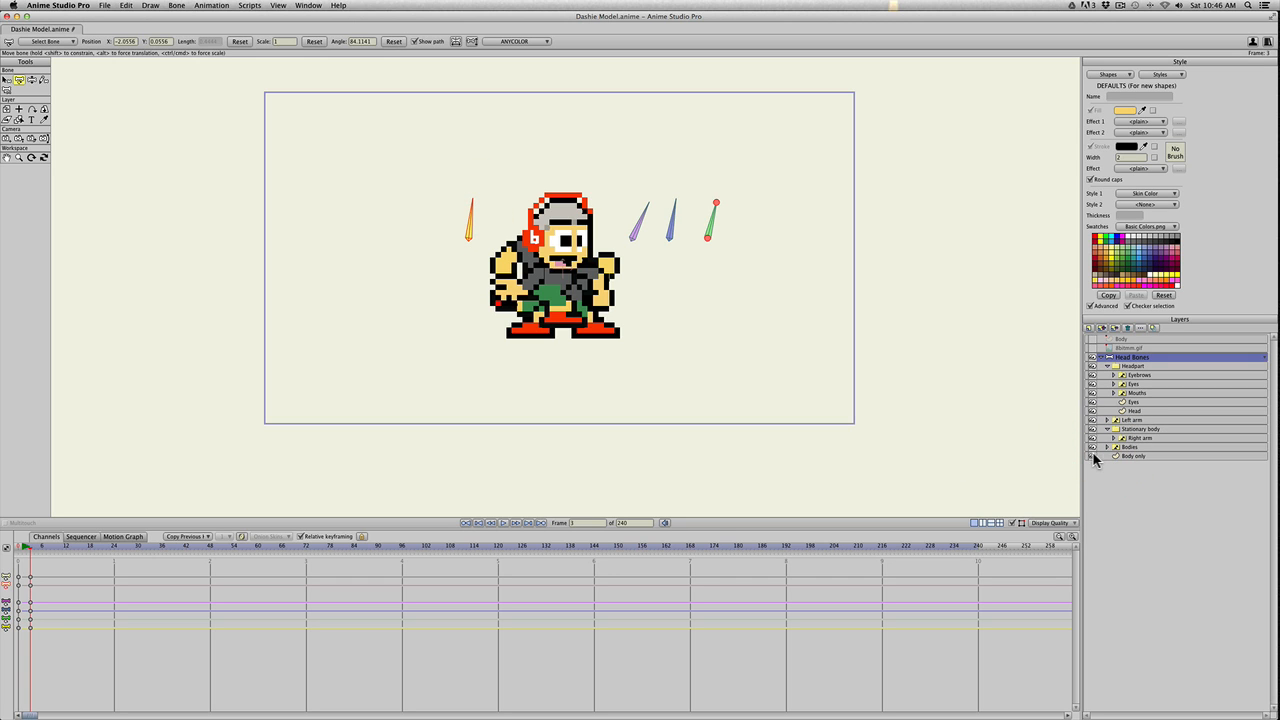
pyautogui.click(1092, 456)
pyautogui.click(1092, 438)
pyautogui.click(1092, 420)
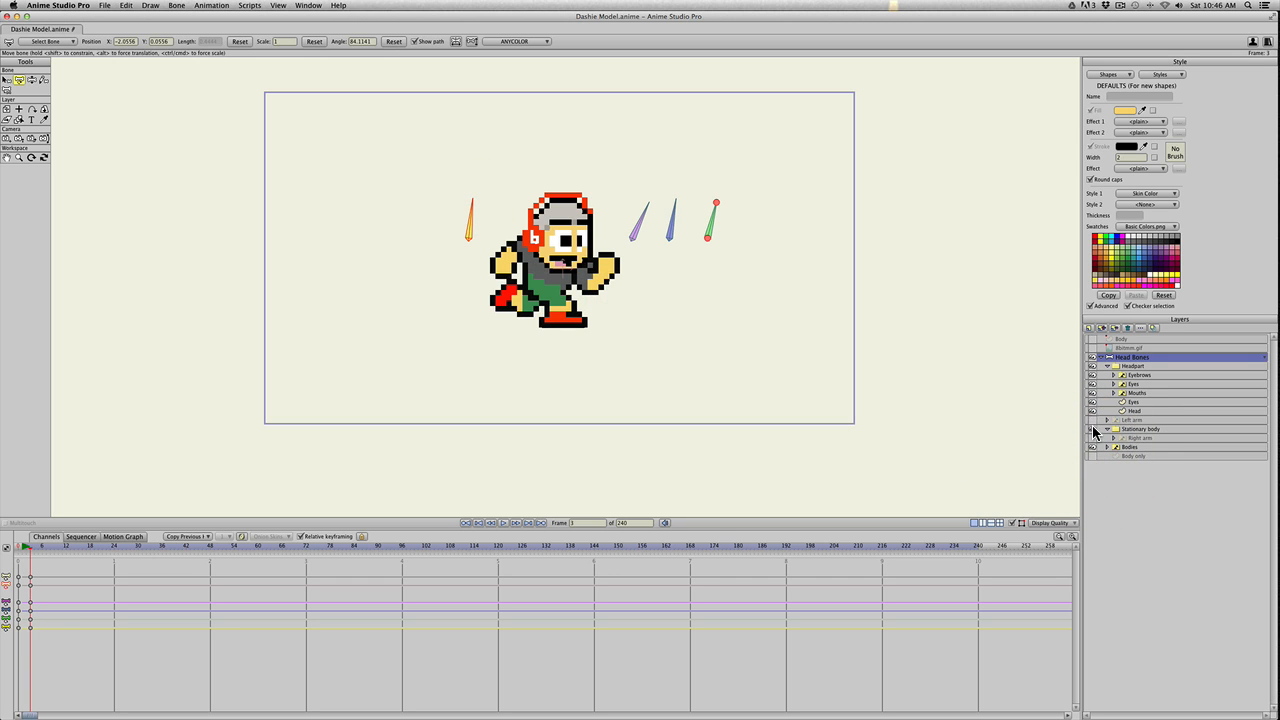
pyautogui.click(1092, 429)
pyautogui.moveTo(458, 230)
pyautogui.mouseDown()
pyautogui.moveTo(469, 214)
pyautogui.moveTo(485, 255)
pyautogui.moveTo(451, 220)
pyautogui.moveTo(463, 209)
pyautogui.moveTo(484, 248)
pyautogui.moveTo(467, 216)
pyautogui.mouseUp()
pyautogui.press('shift+super')
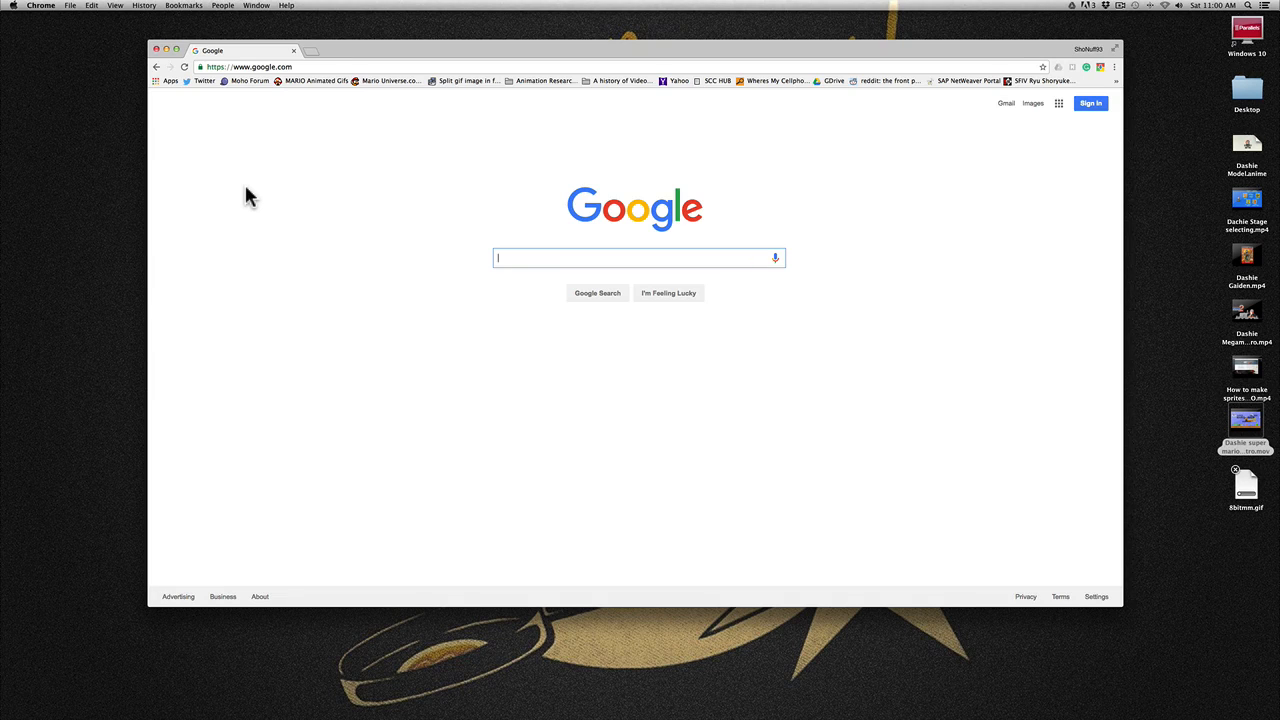
# In Chrome, look through the bookmarked Mario animated GIFs and Mario Universe sites, and return to the Google homepage
pyautogui.click(310, 81)
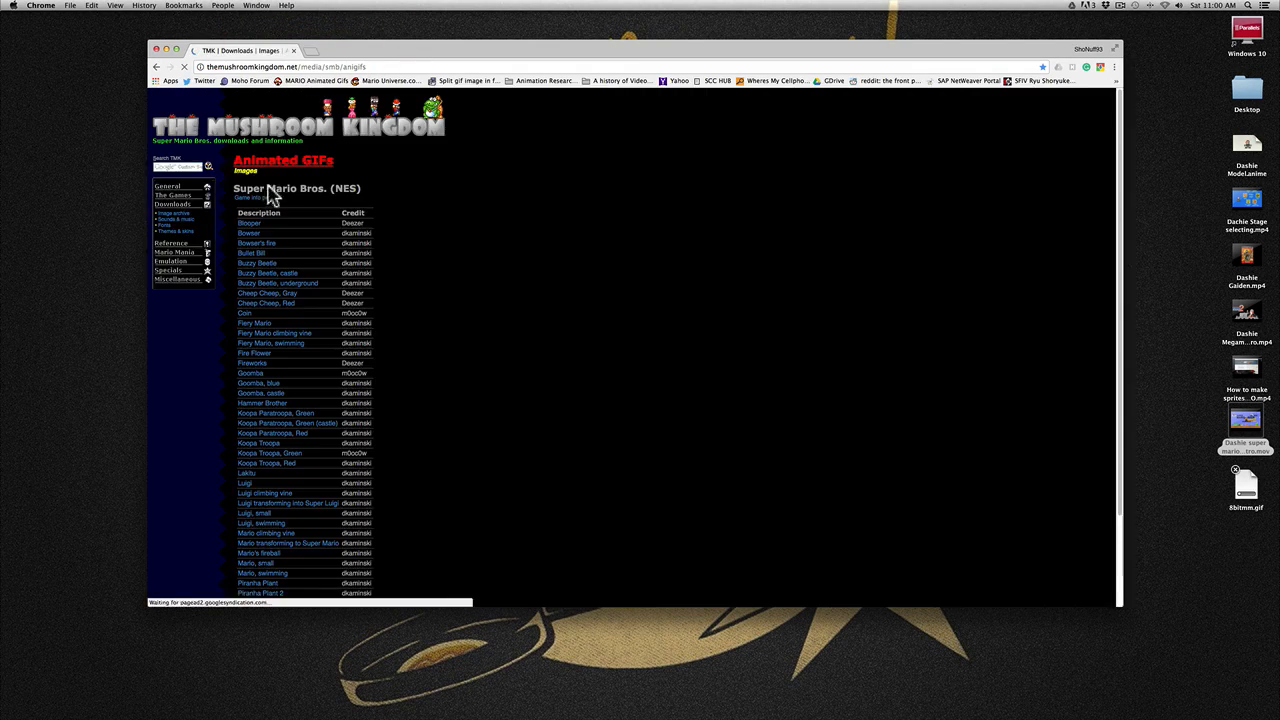
pyautogui.click(374, 81)
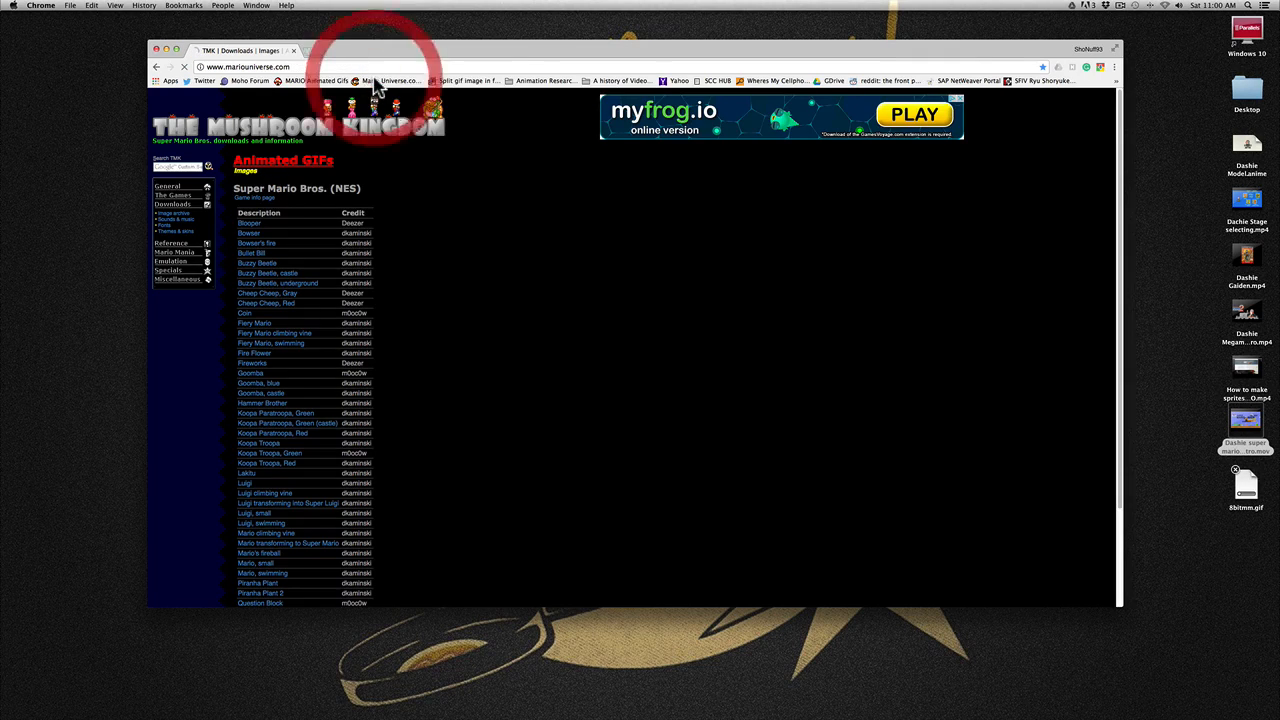
pyautogui.scroll(-4, 481, 345)
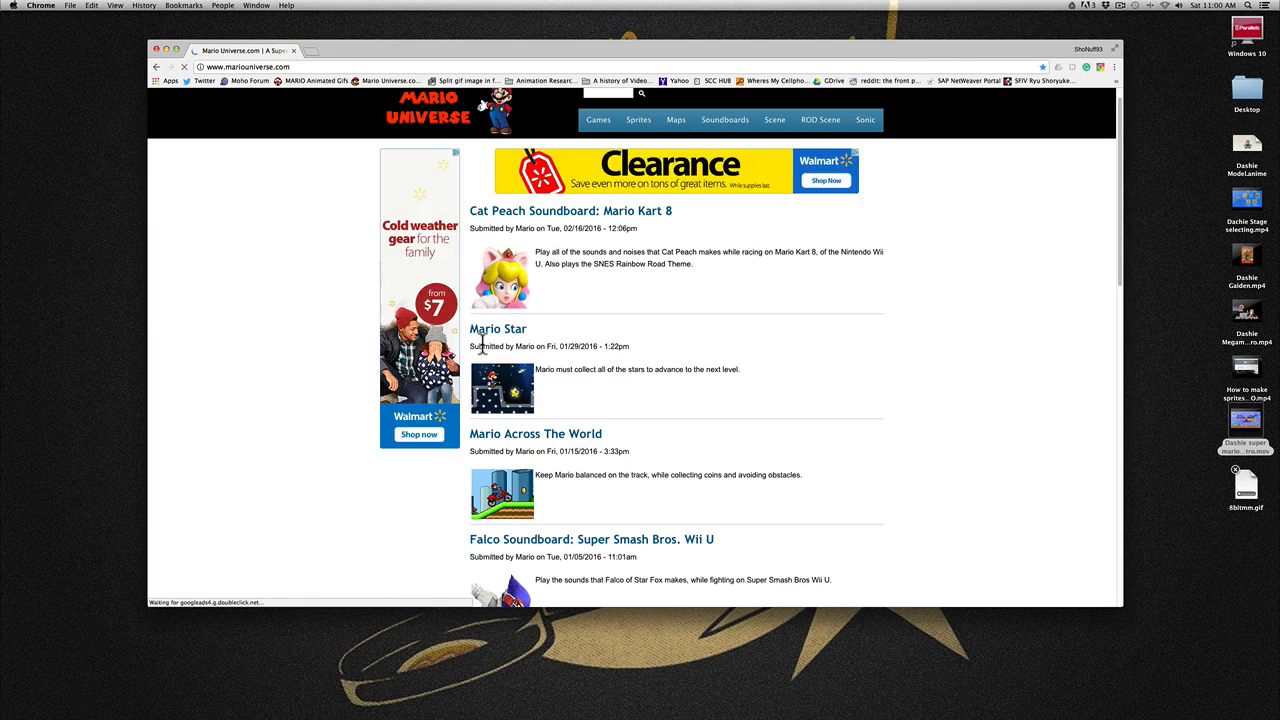
pyautogui.scroll(2, 481, 345)
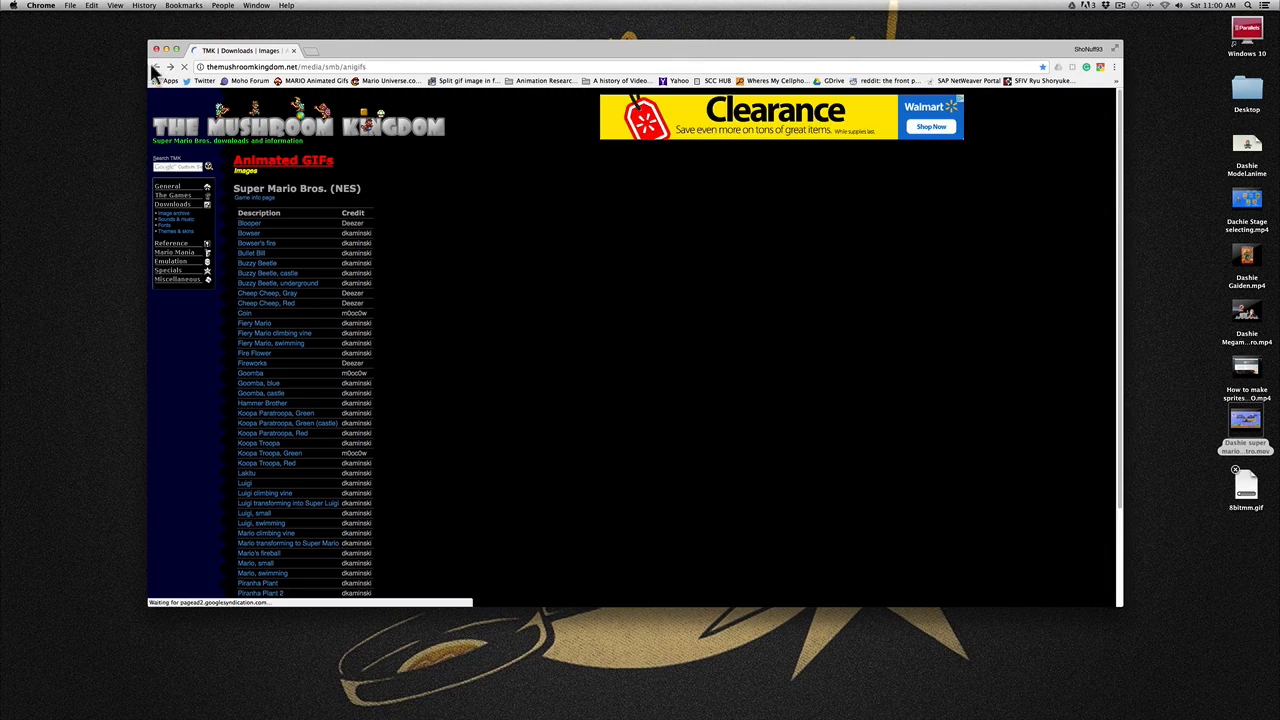
pyautogui.click(156, 67)
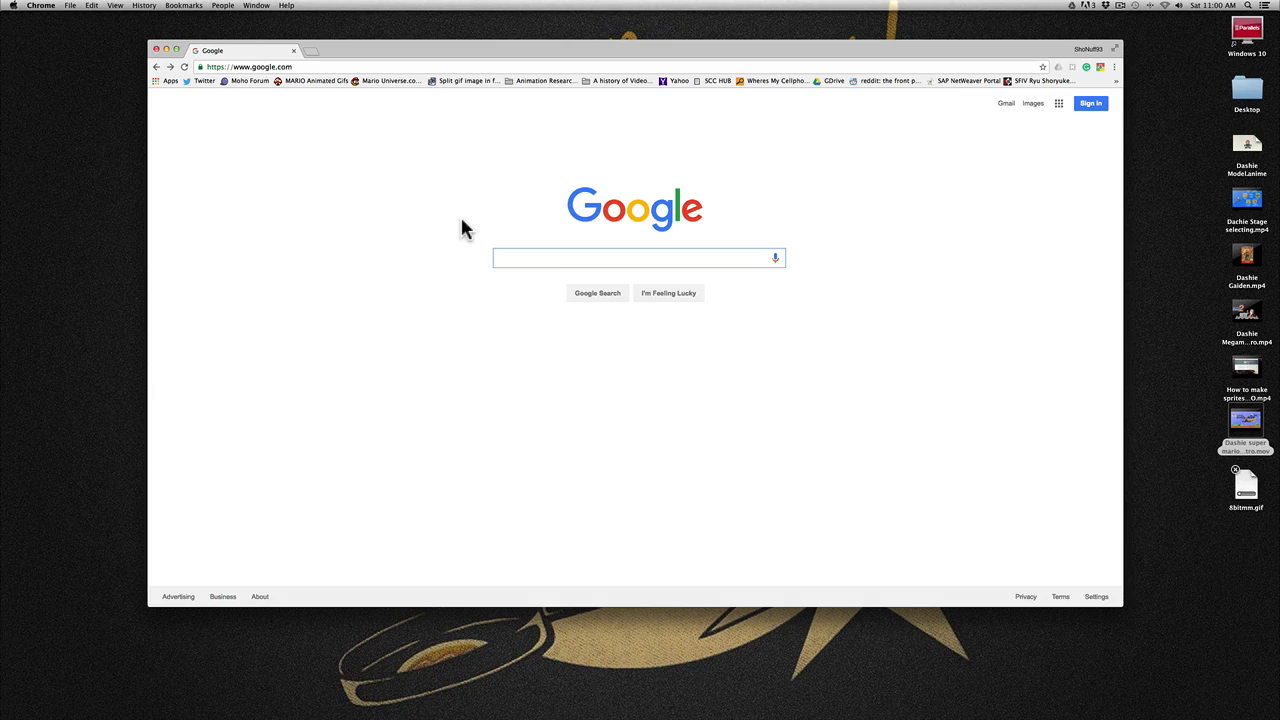
# Search Google for "link sprite"
pyautogui.write('link ')
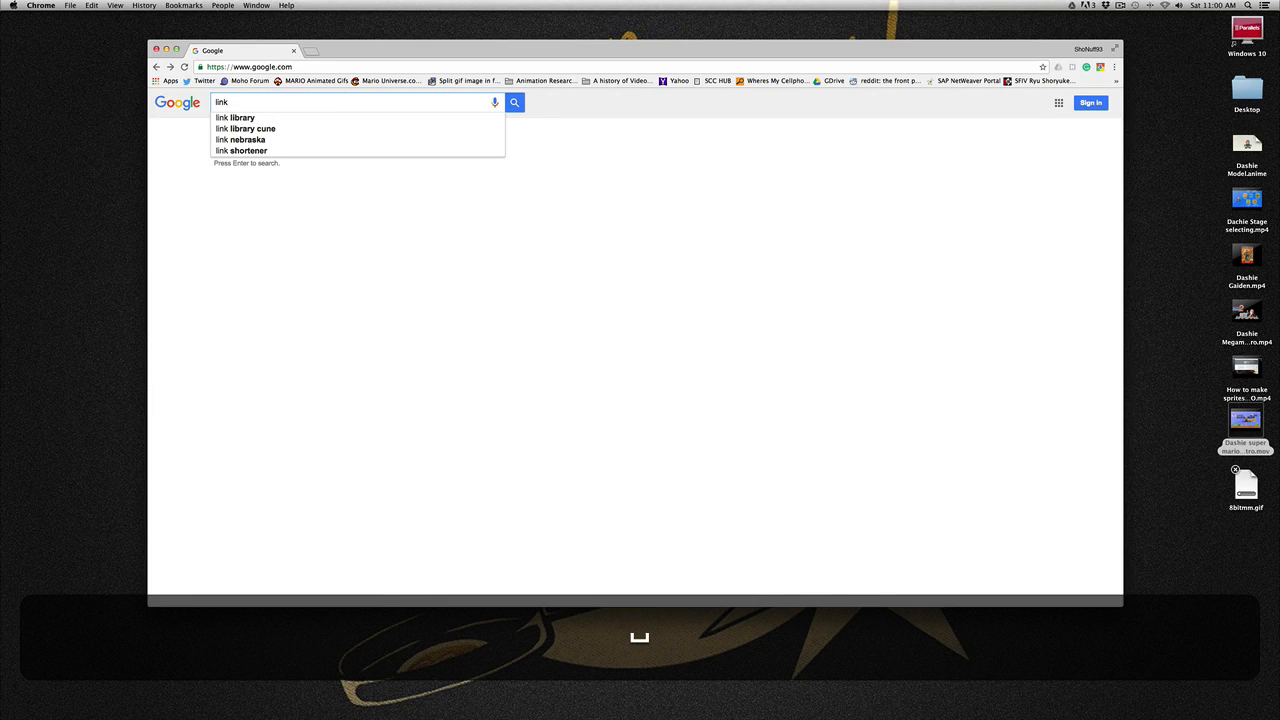
pyautogui.write('sprit')
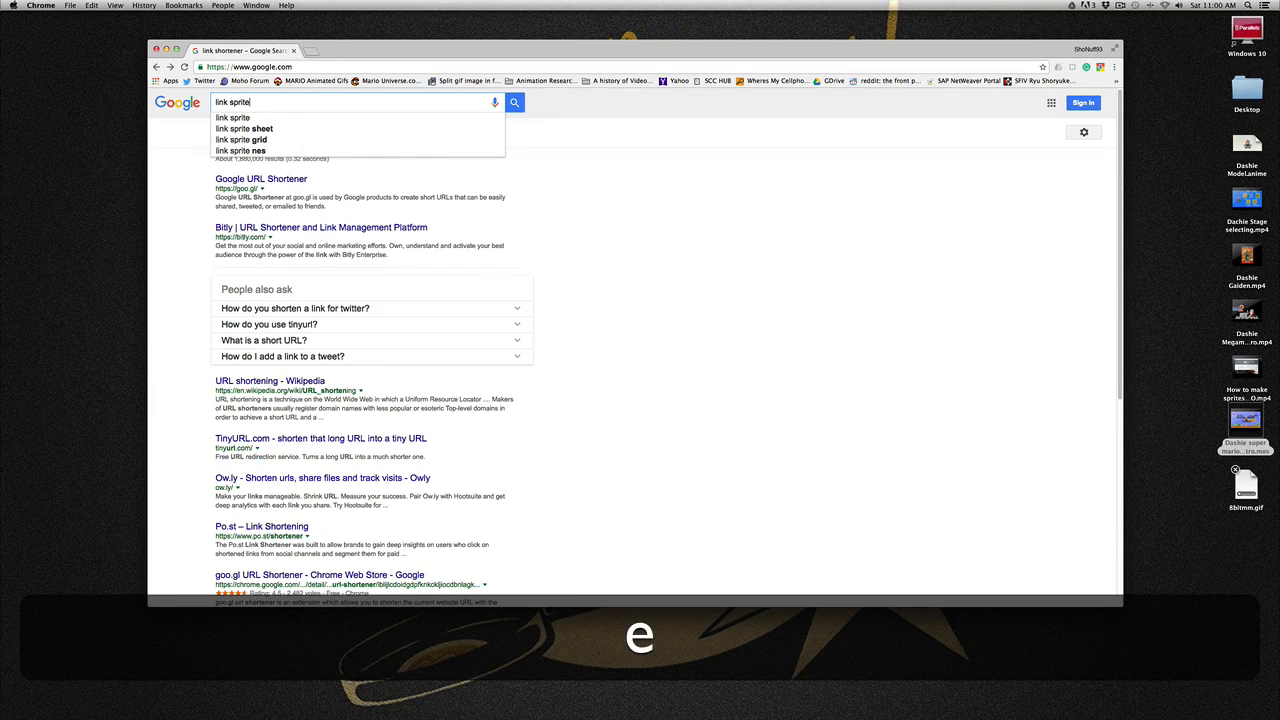
pyautogui.write('e')
pyautogui.press('Return')
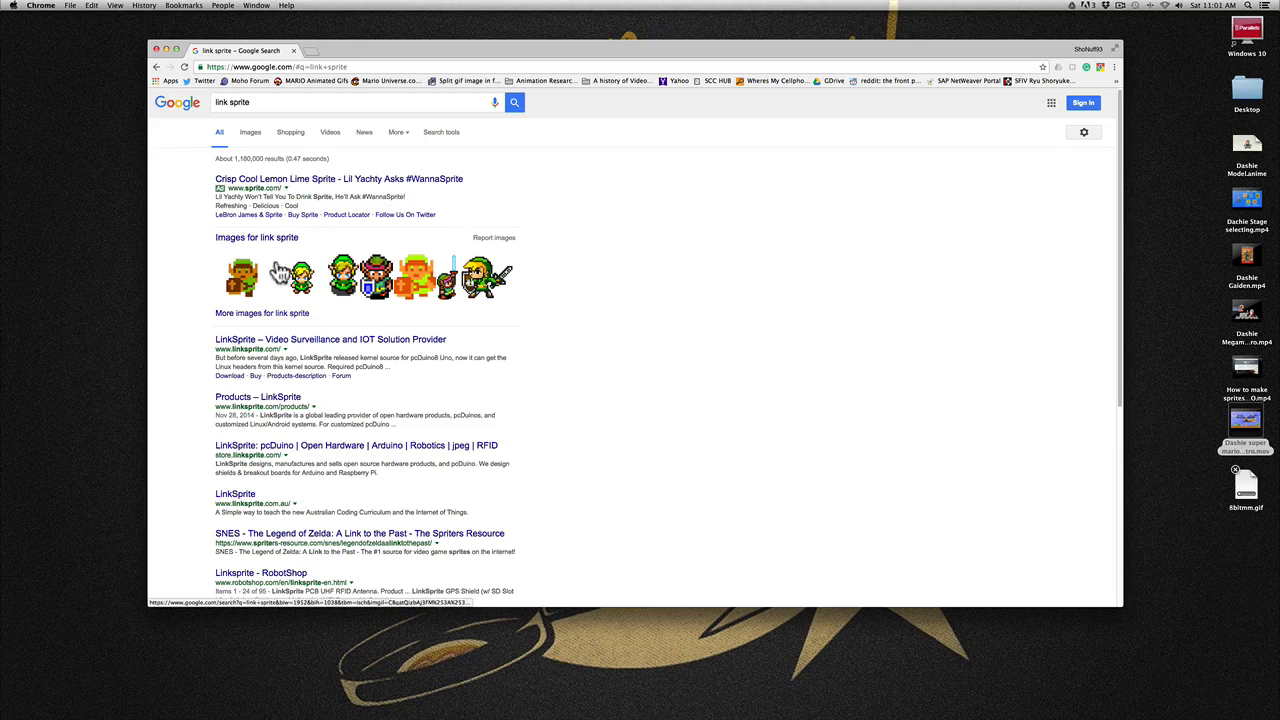
# Open the first Link sprite from the image results, save it to the desktop and close the browser window
pyautogui.click(237, 279)
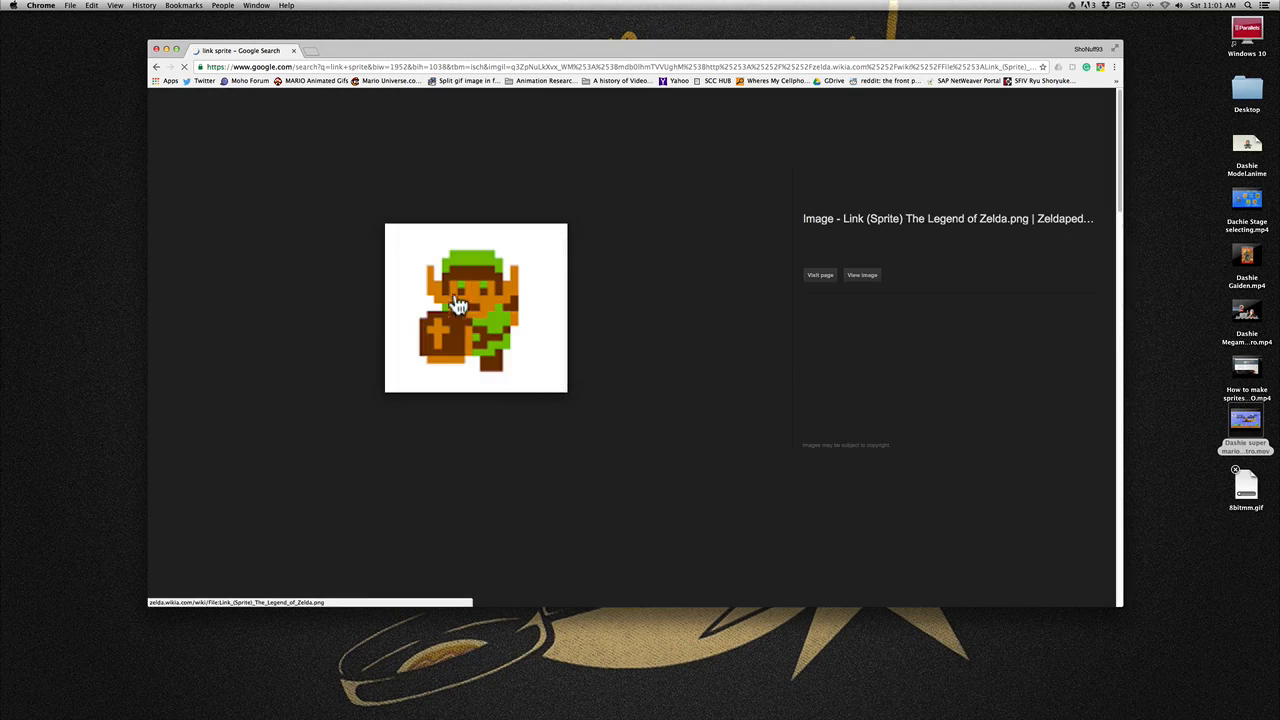
pyautogui.moveTo(490, 320); pyautogui.dragTo(93, 255)
pyautogui.click(154, 50)
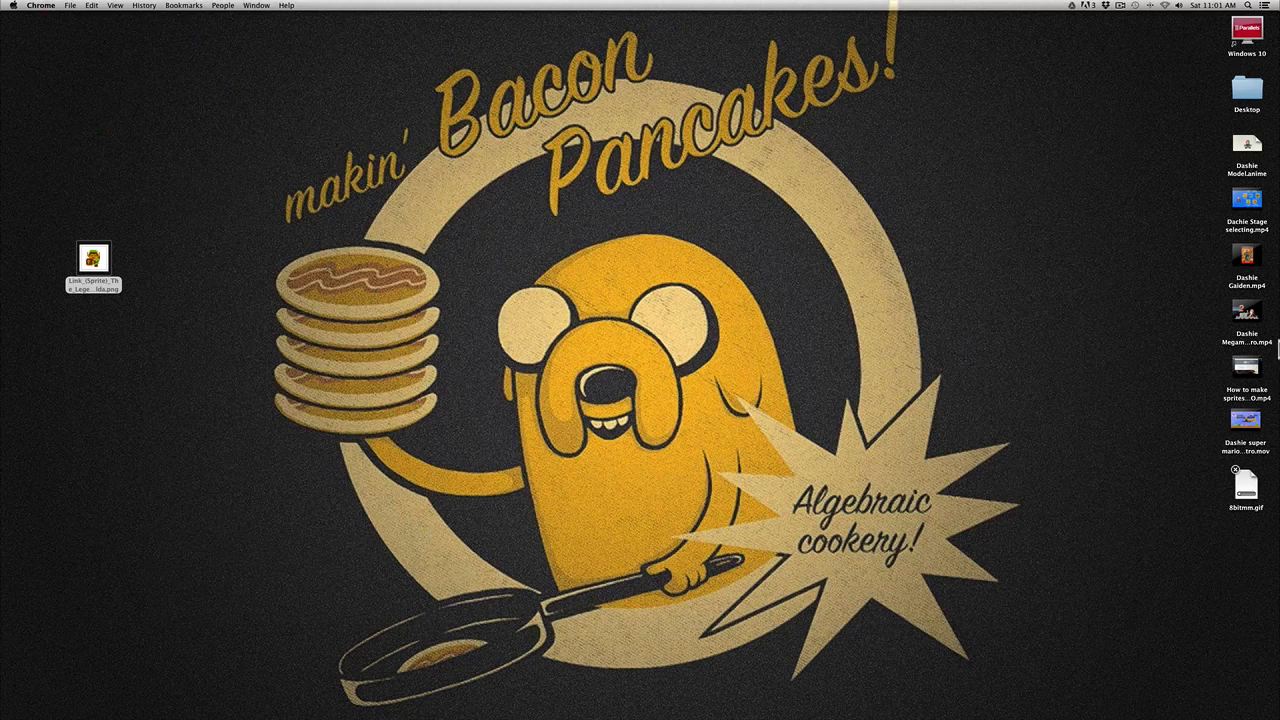
# Switch to Anime Studio Pro and create a new document
pyautogui.click(1250, 110)
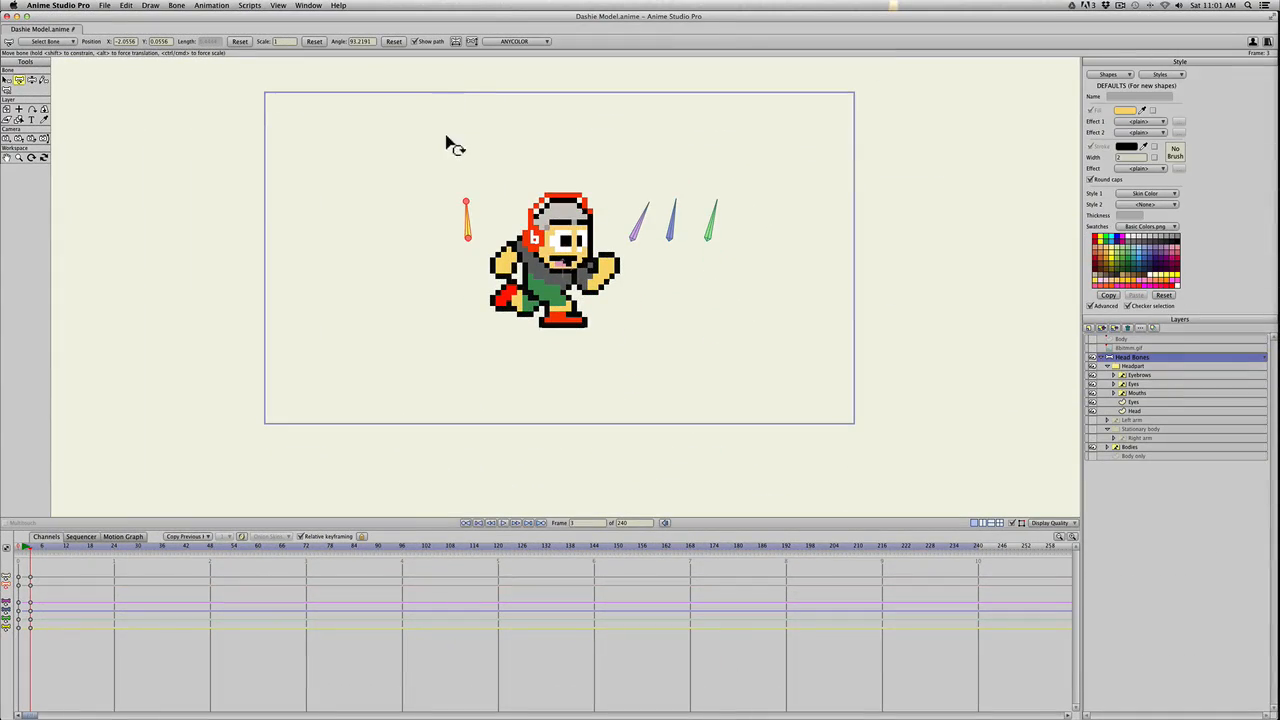
pyautogui.click(104, 5)
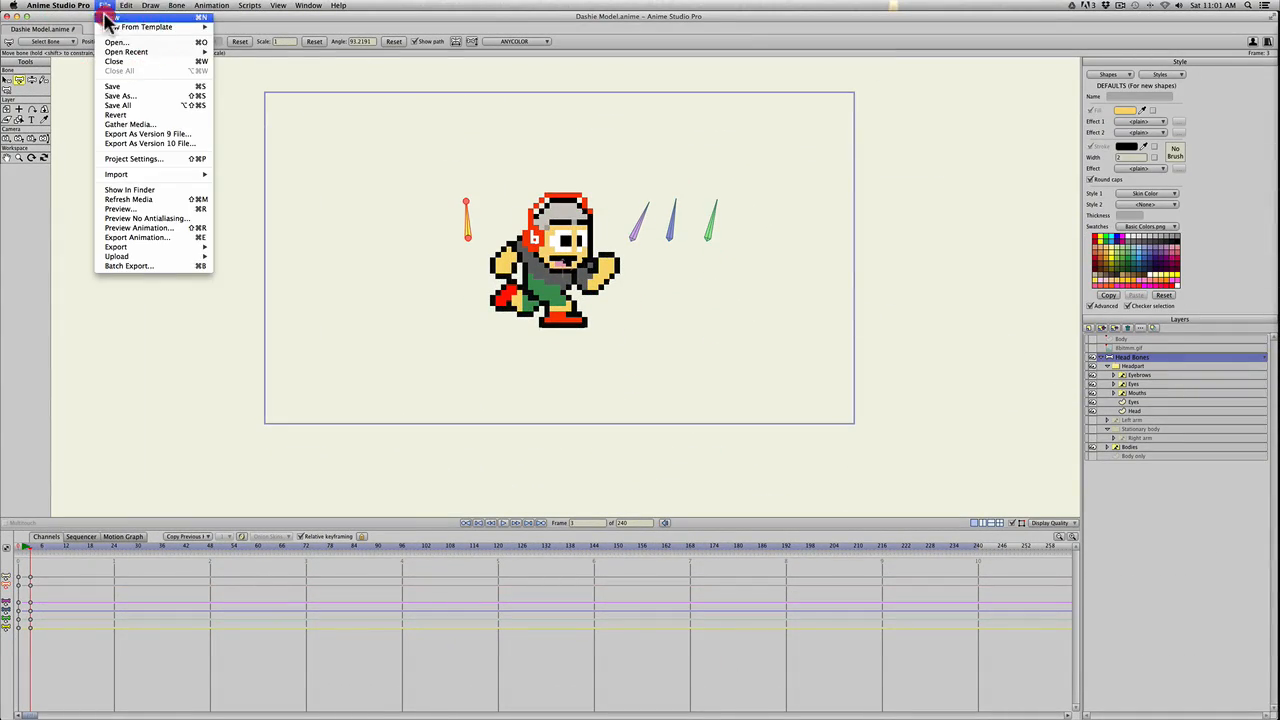
pyautogui.click(122, 21)
# Import the saved Link sprite PNG from the desktop as an image layer
pyautogui.click(104, 5)
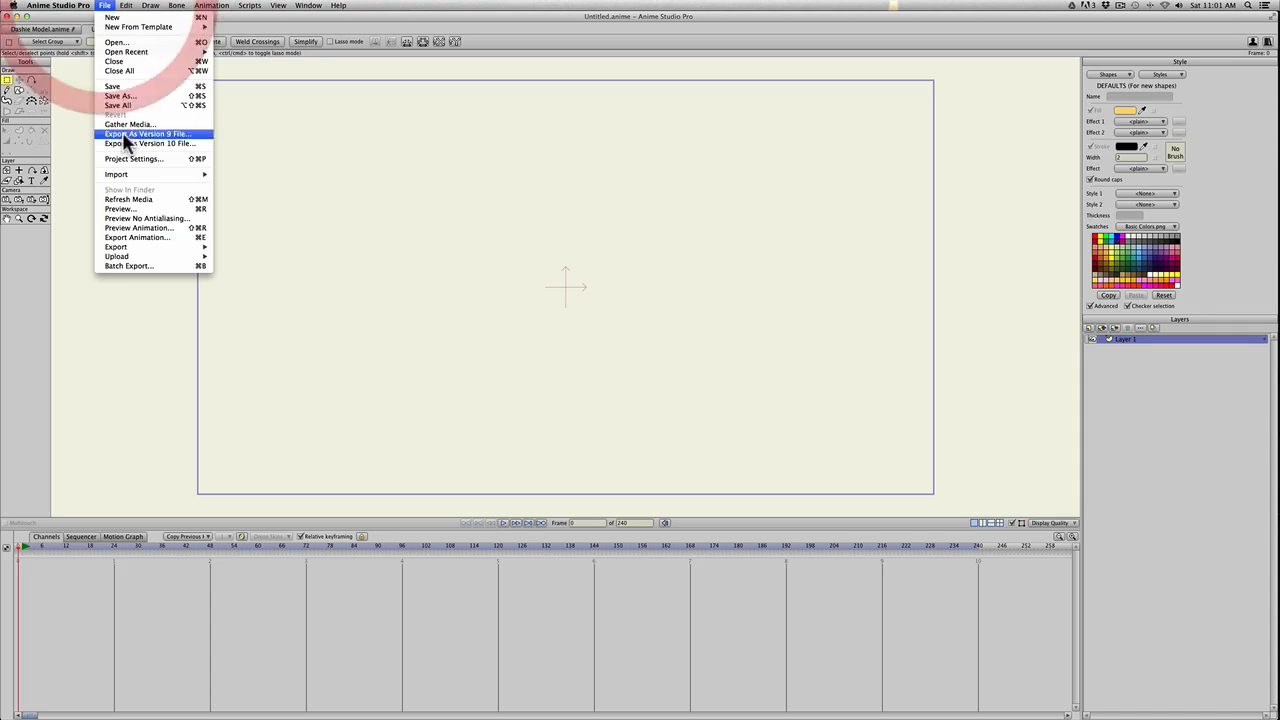
pyautogui.moveTo(138, 178)
pyautogui.click(247, 207)
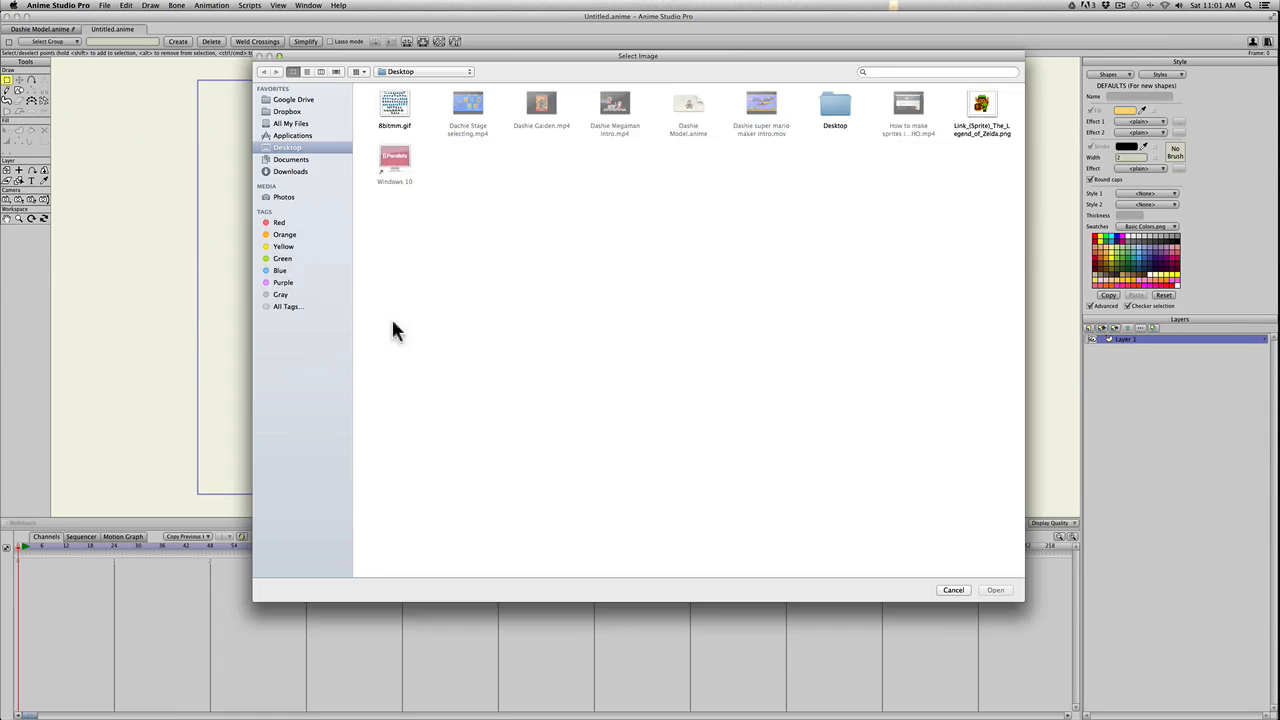
pyautogui.click(980, 127)
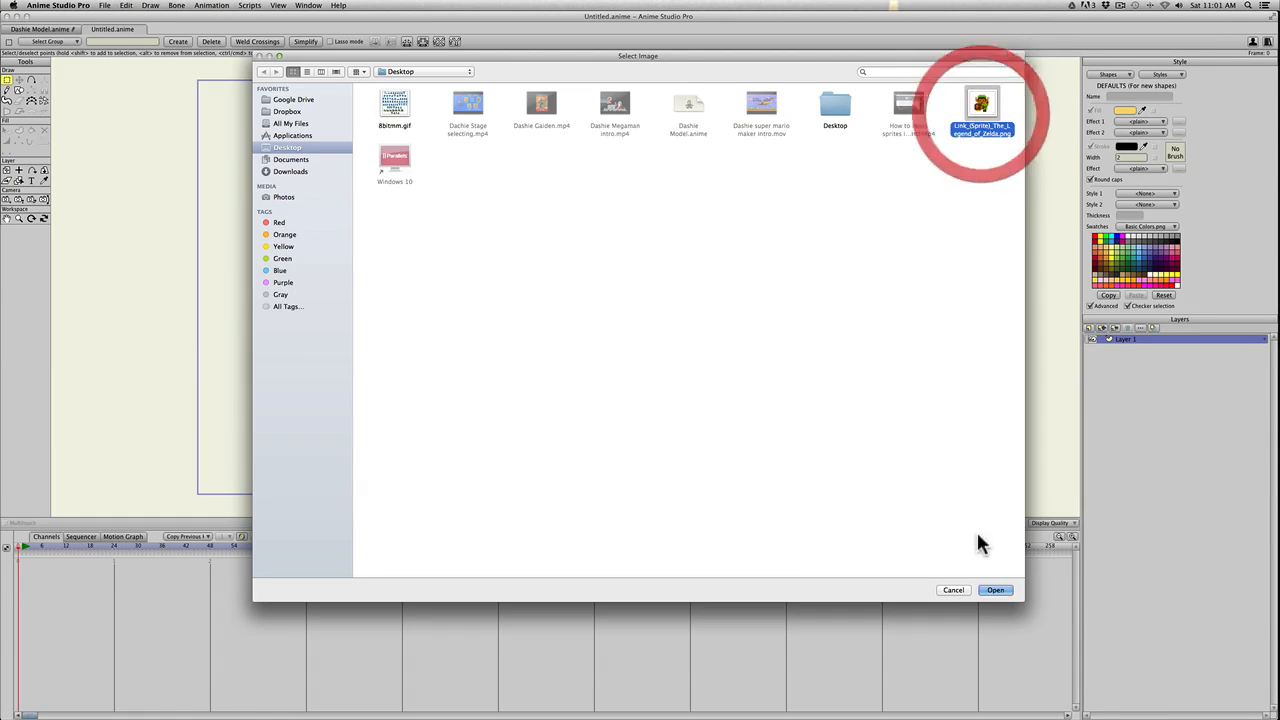
pyautogui.click(994, 590)
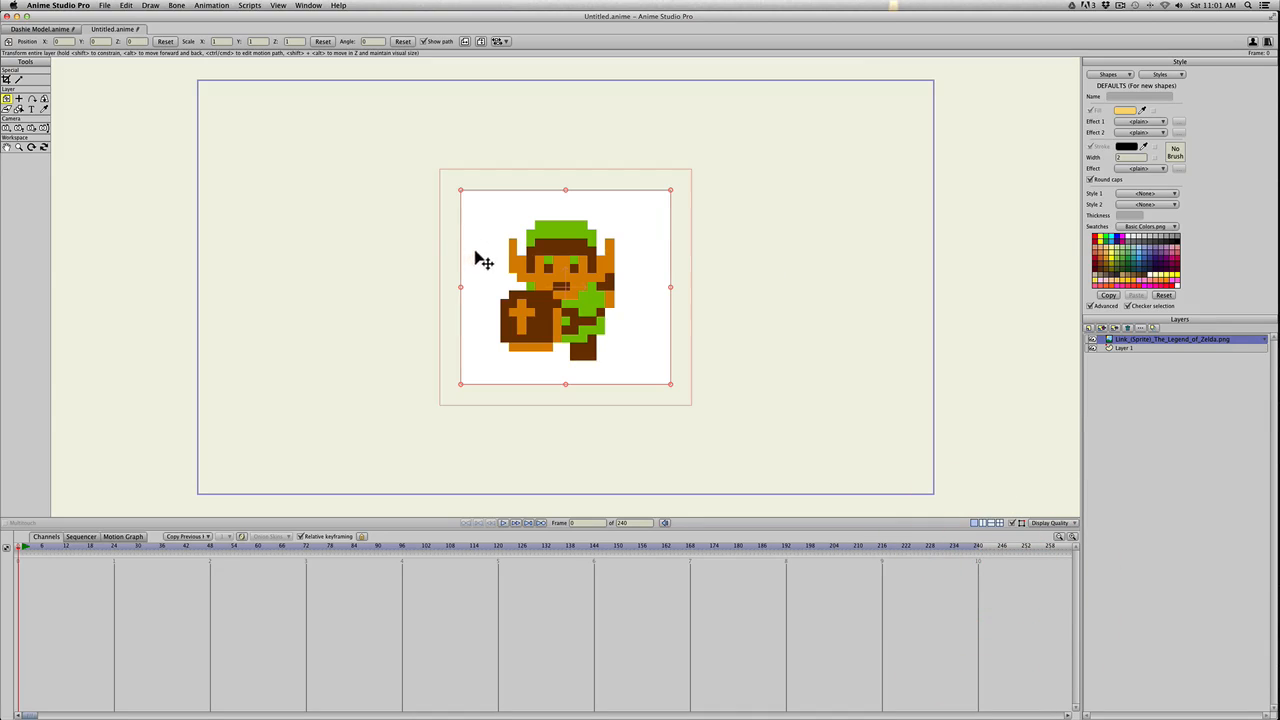
# Move the Link image to the right half of the canvas and place Layer 1 above the image layer
pyautogui.moveTo(484, 260); pyautogui.dragTo(688, 258)
pyautogui.press('shift')
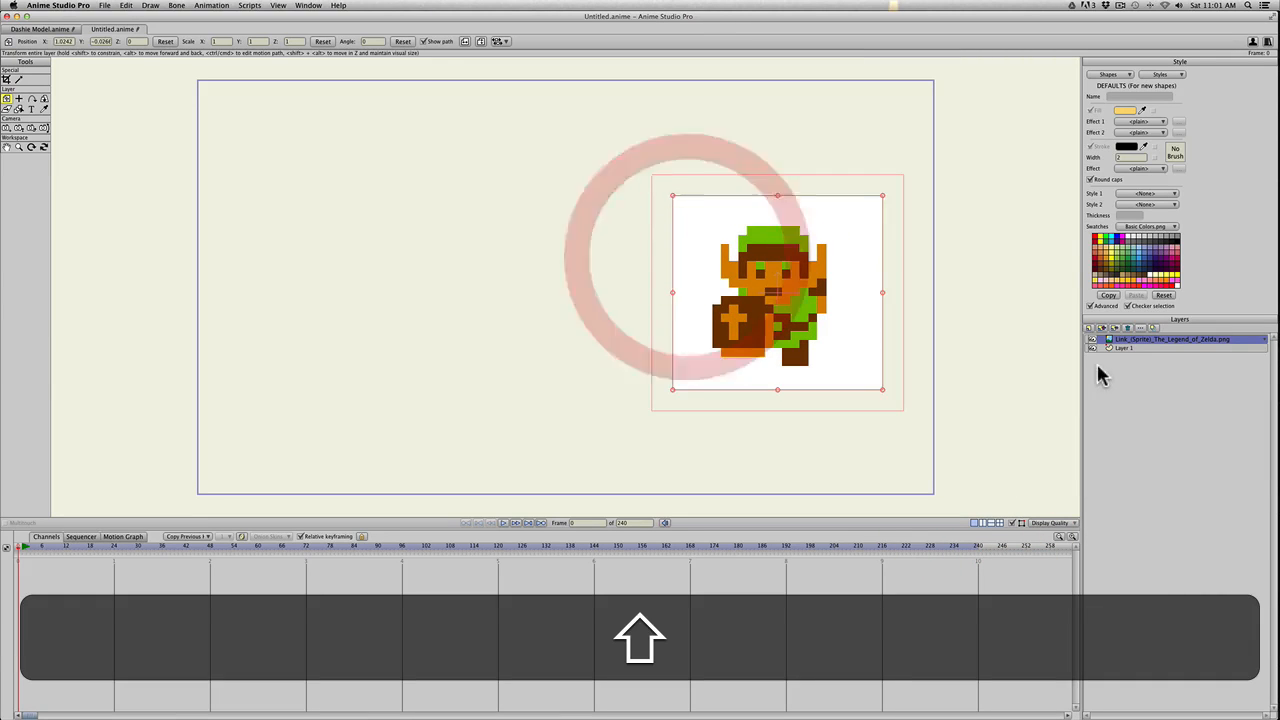
pyautogui.moveTo(1120, 348); pyautogui.dragTo(1128, 340)
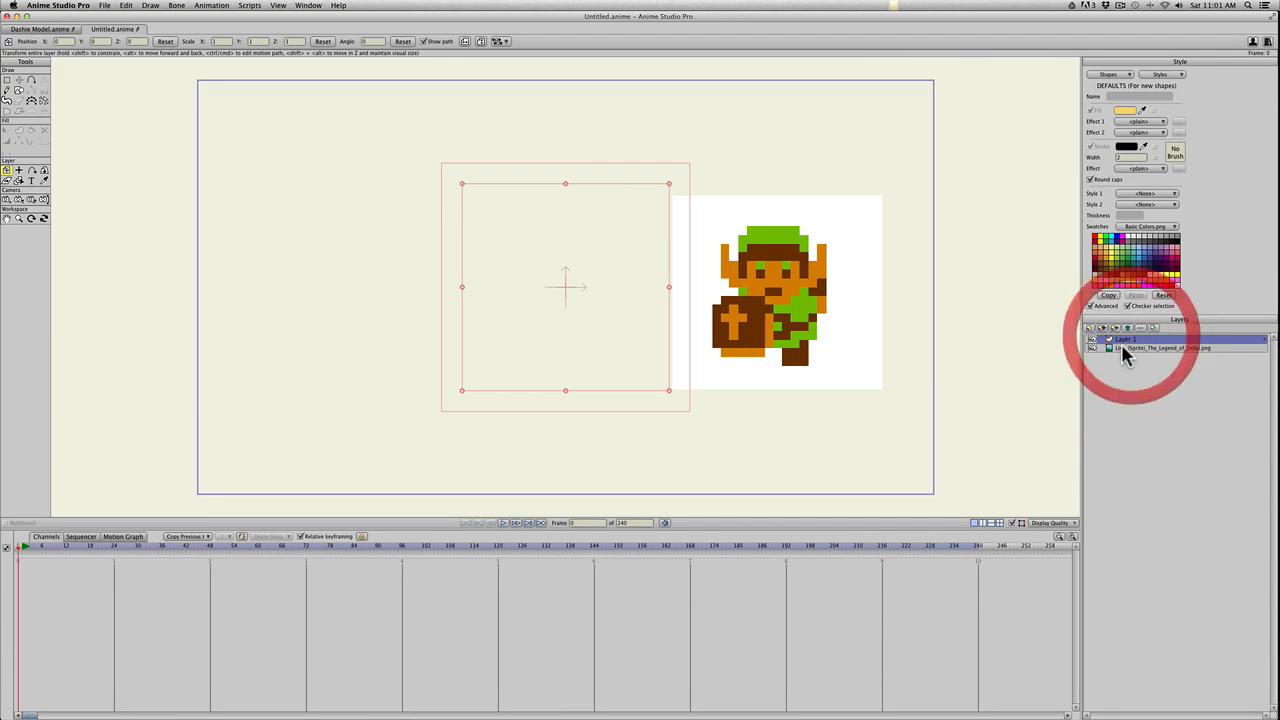
# Rename Layer 1 as Link in its layer settings, with the timeline at frame 0
pyautogui.doubleClick(1117, 342)
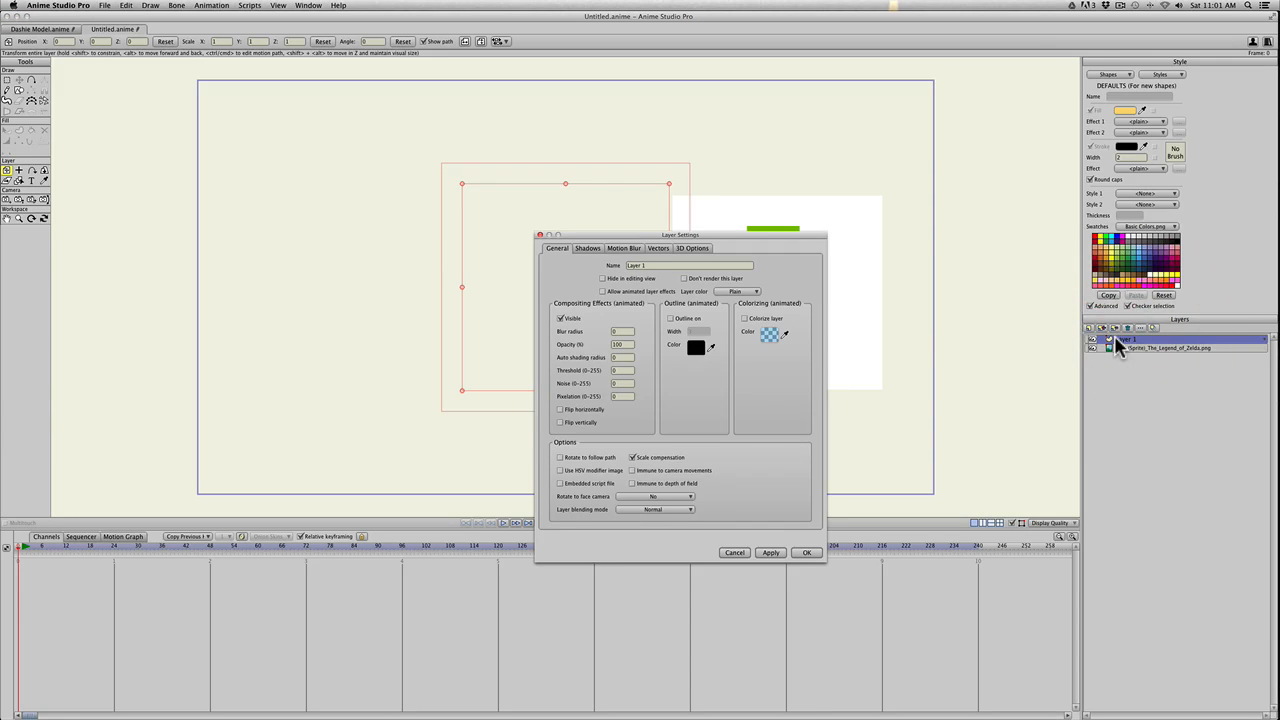
pyautogui.press('i')
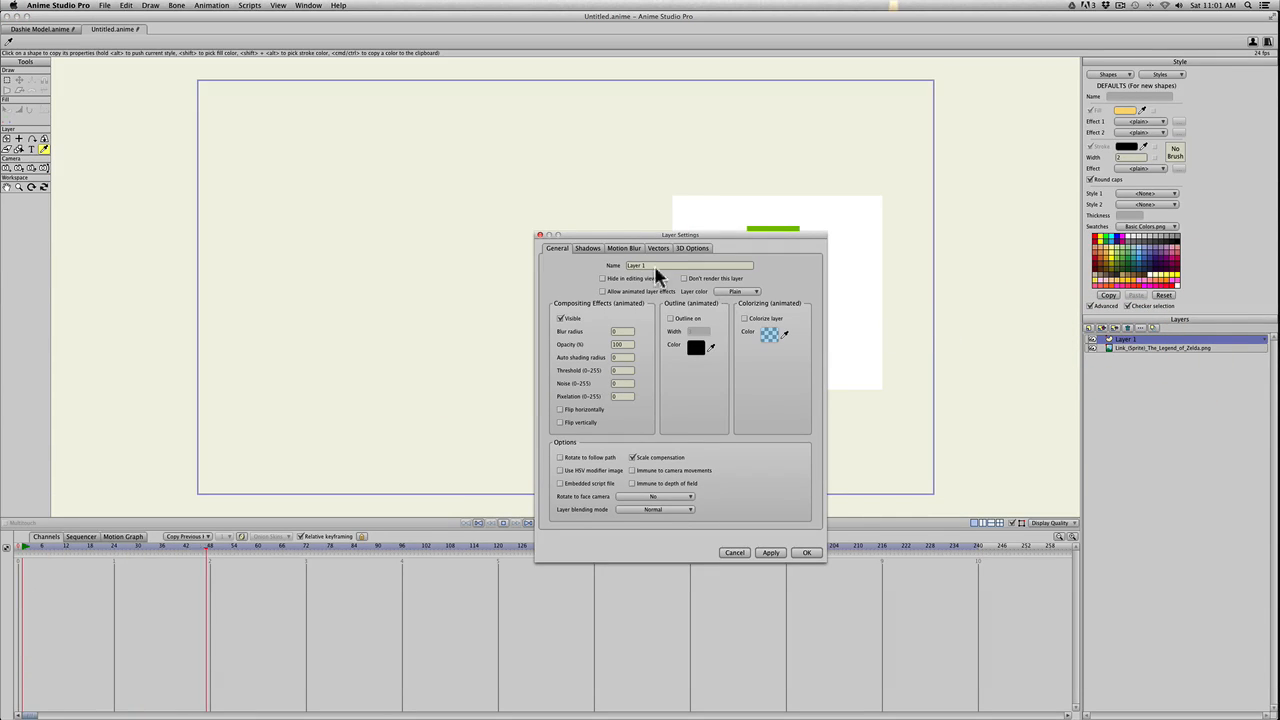
pyautogui.press('s')
pyautogui.press('space')
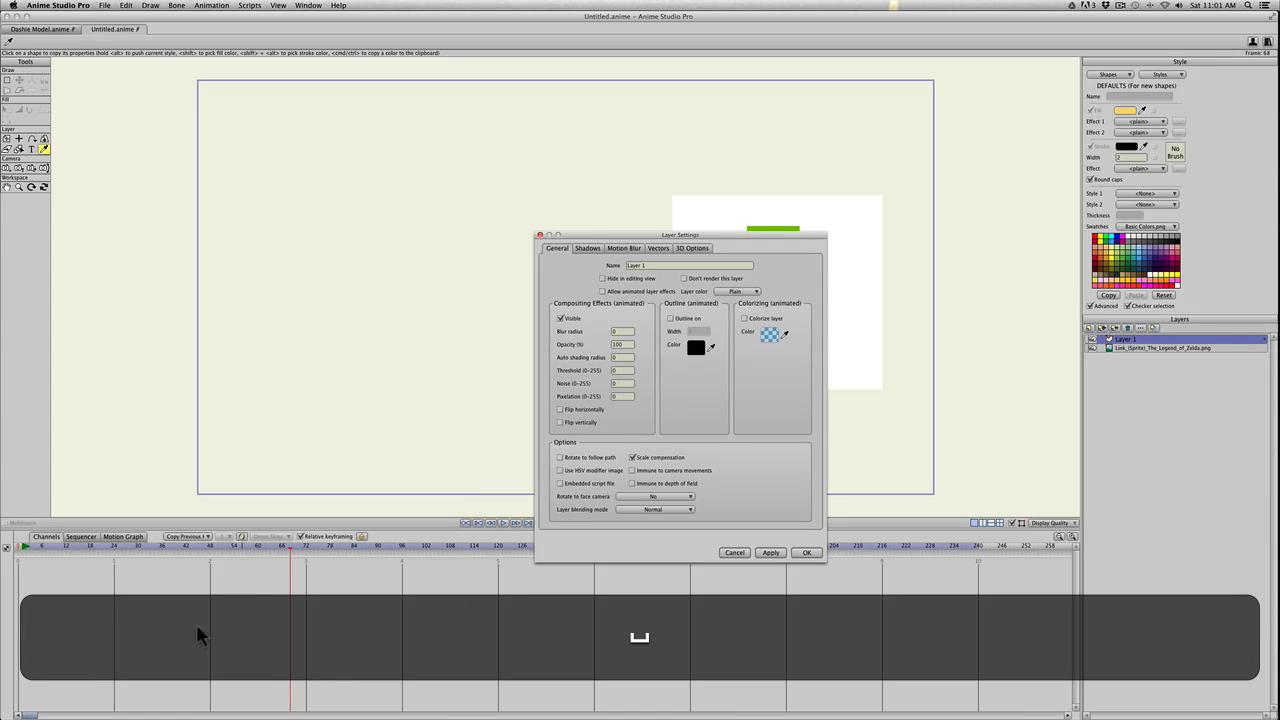
pyautogui.moveTo(157, 557); pyautogui.dragTo(115, 556)
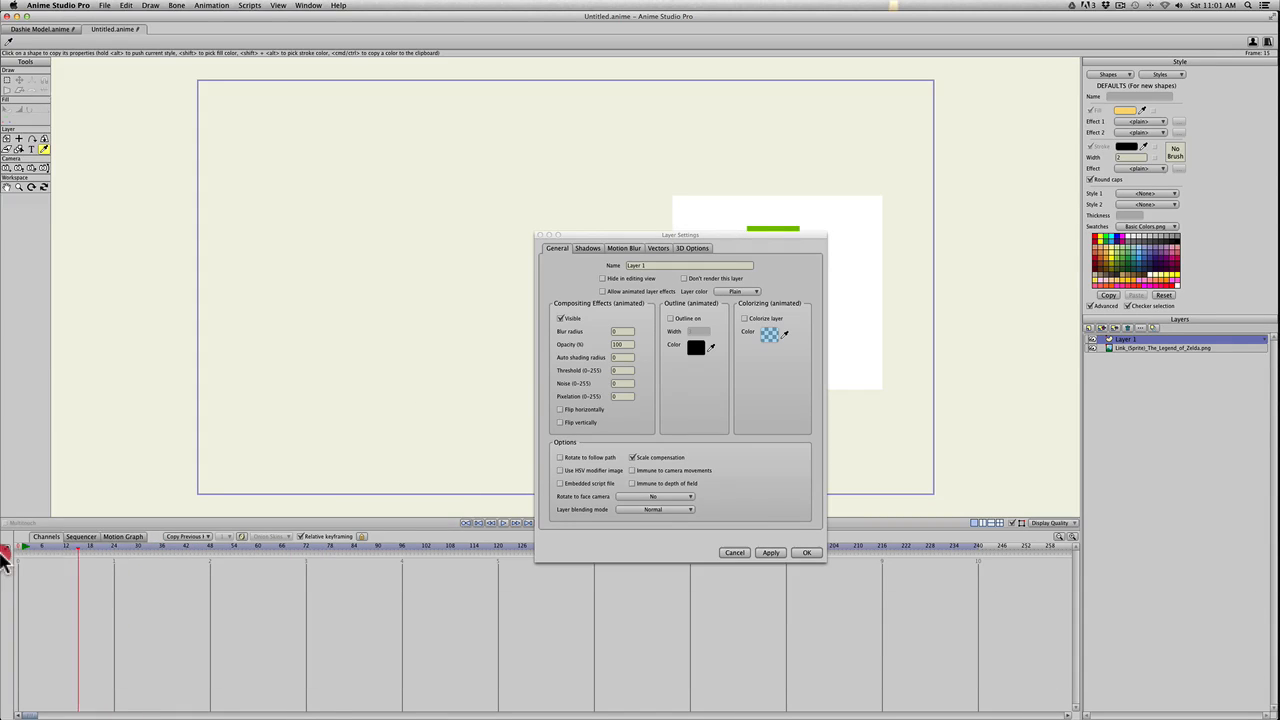
pyautogui.click(7, 547)
pyautogui.click(635, 265)
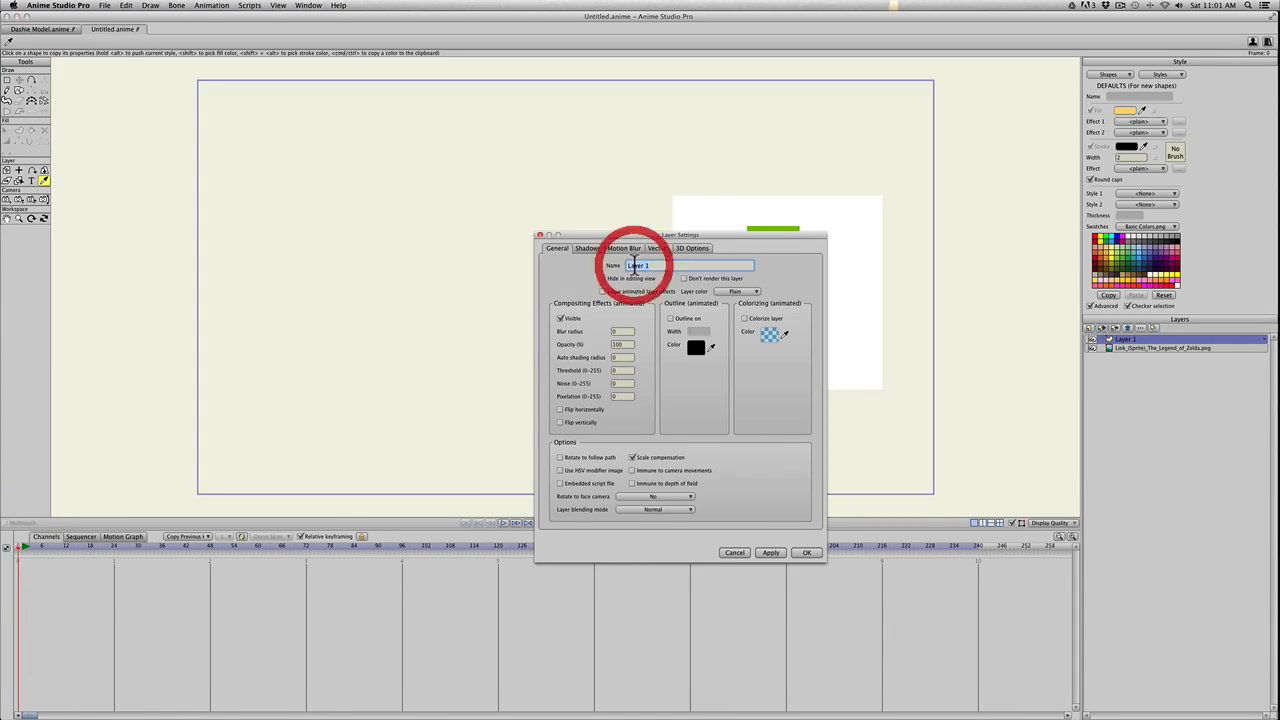
pyautogui.write('Link')
pyautogui.press('Return')
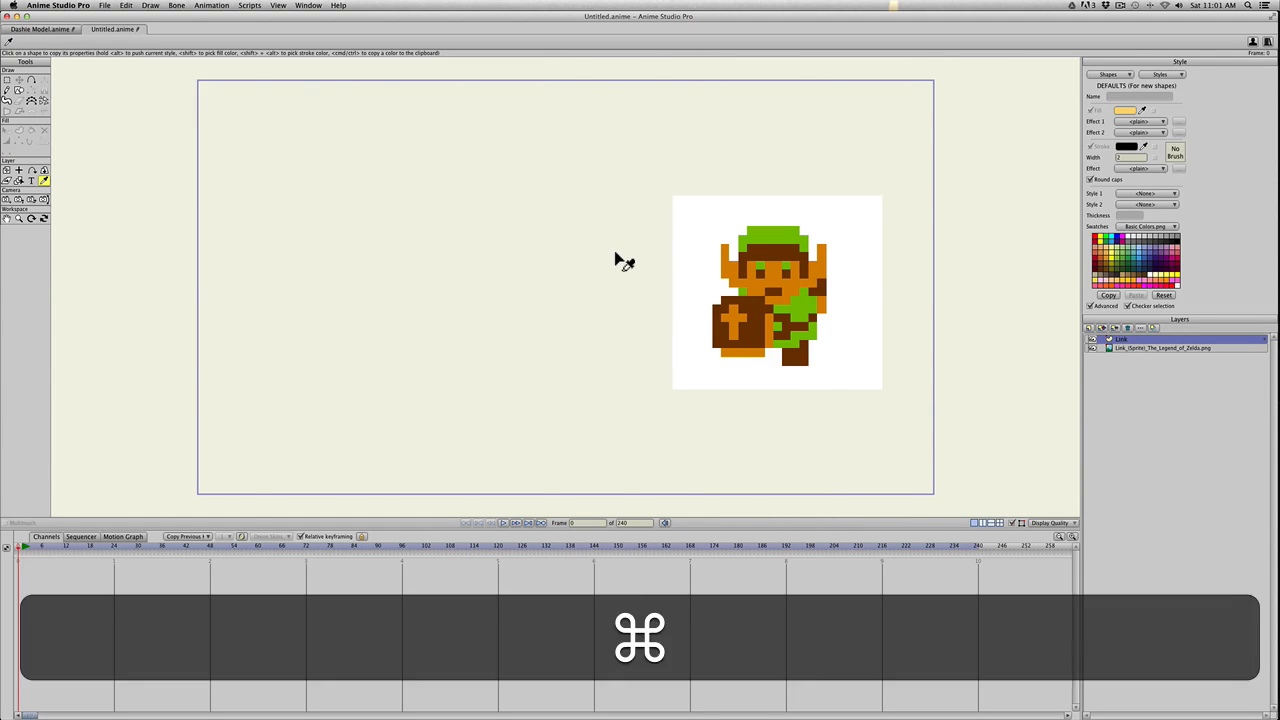
# Show the grid and set the Draw Shape tool to rectangle with auto-stroke off
pyautogui.press('super+g')
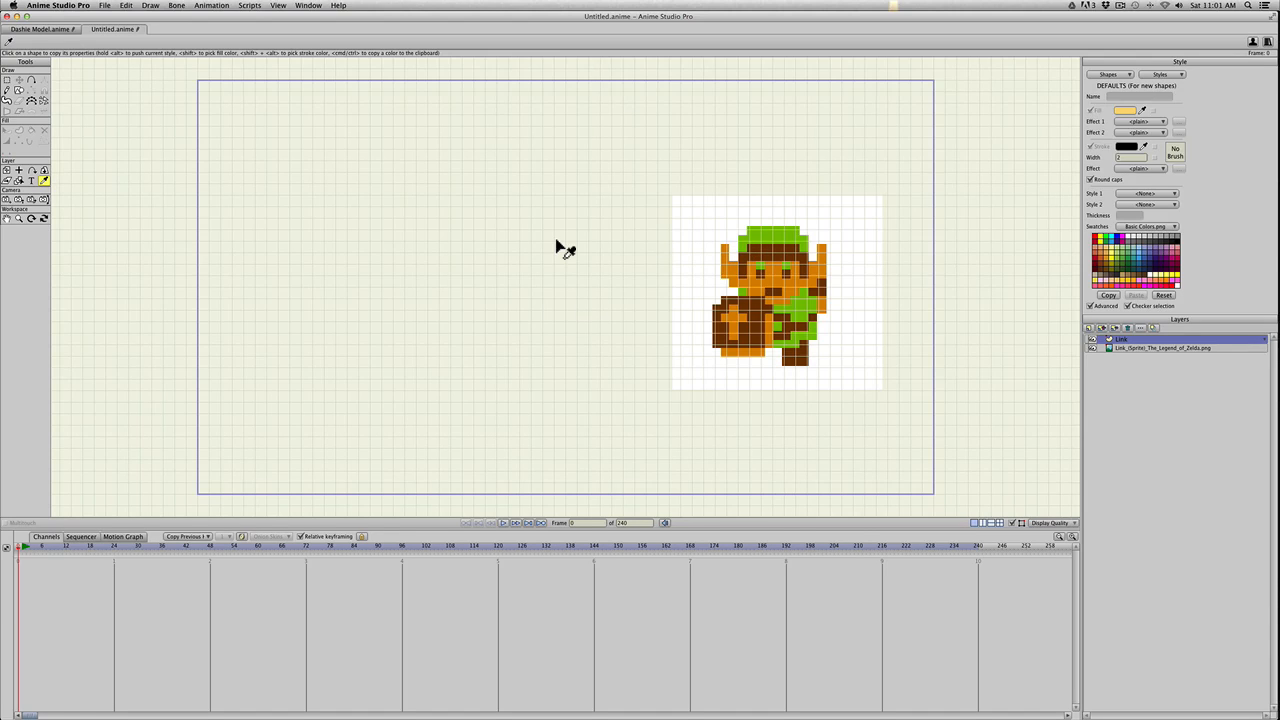
pyautogui.press('s')
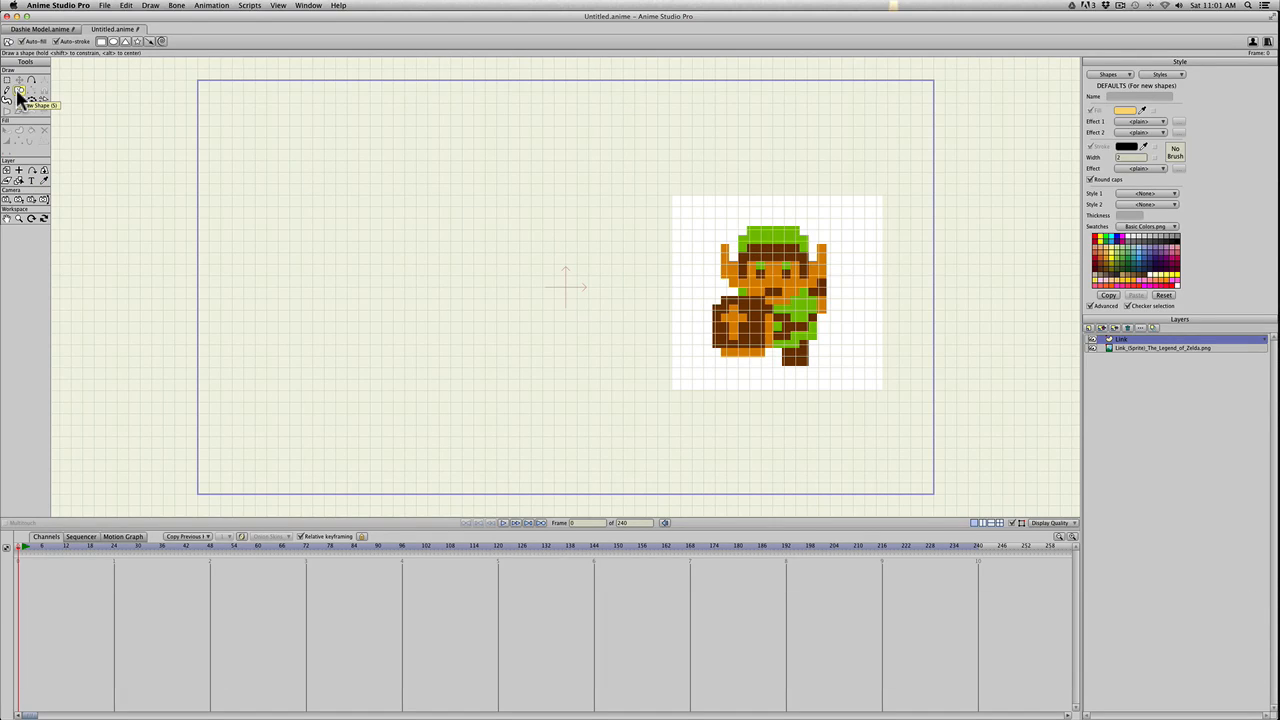
pyautogui.click(100, 41)
pyautogui.click(56, 42)
pyautogui.press('s')
pyautogui.press('s')
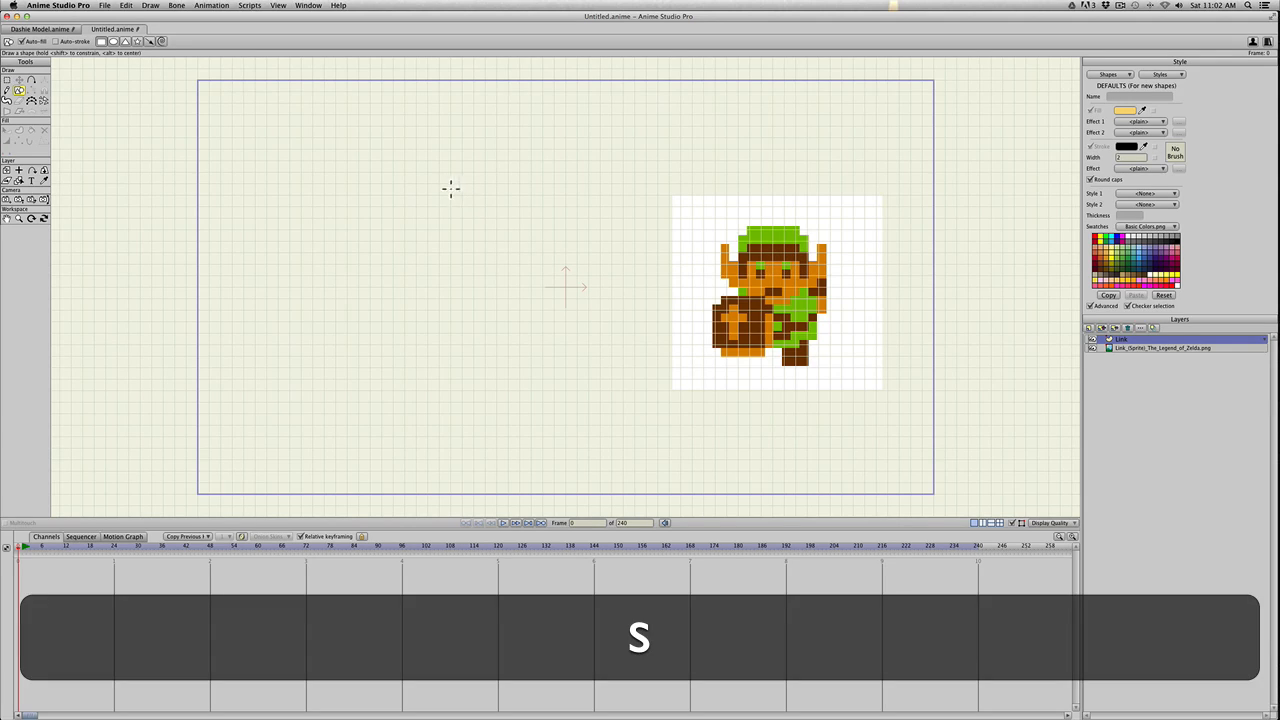
# Draw a rectangle six grid cells wide and one tall, and fill it with the green sampled from Link's hat
pyautogui.moveTo(415, 187); pyautogui.dragTo(487, 193)
pyautogui.click(487, 193)
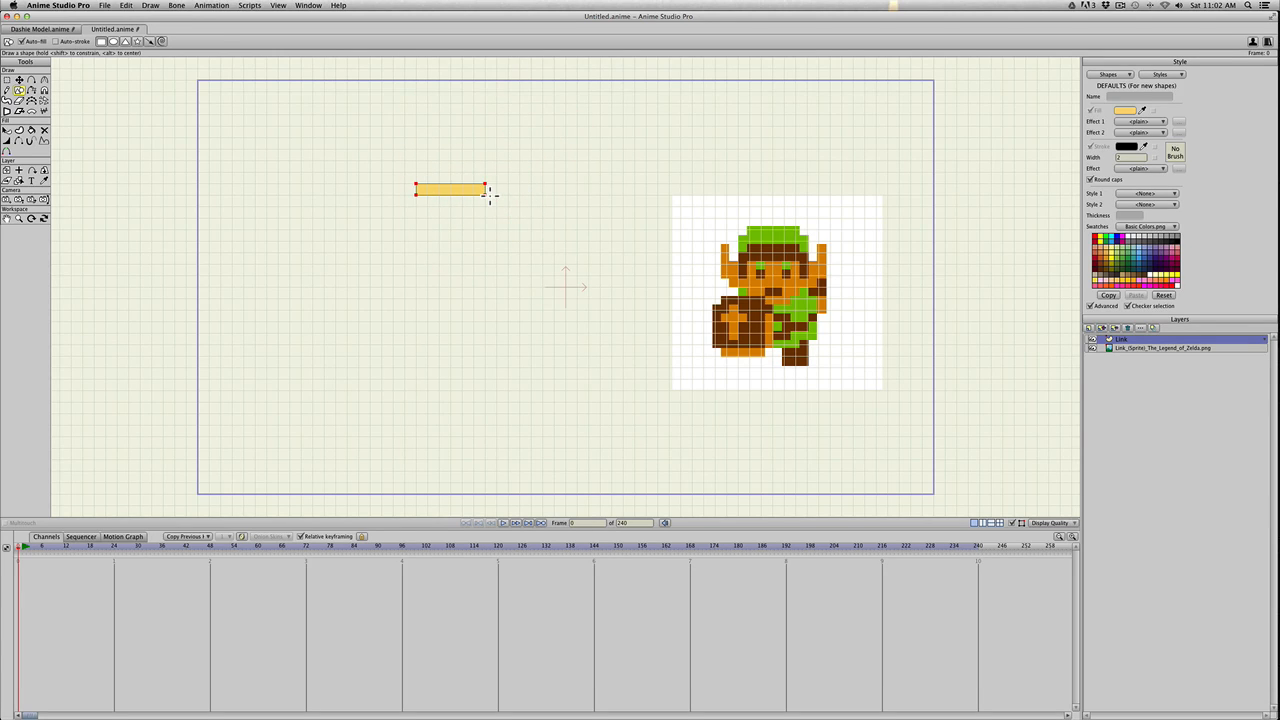
pyautogui.press('q')
pyautogui.click(471, 191)
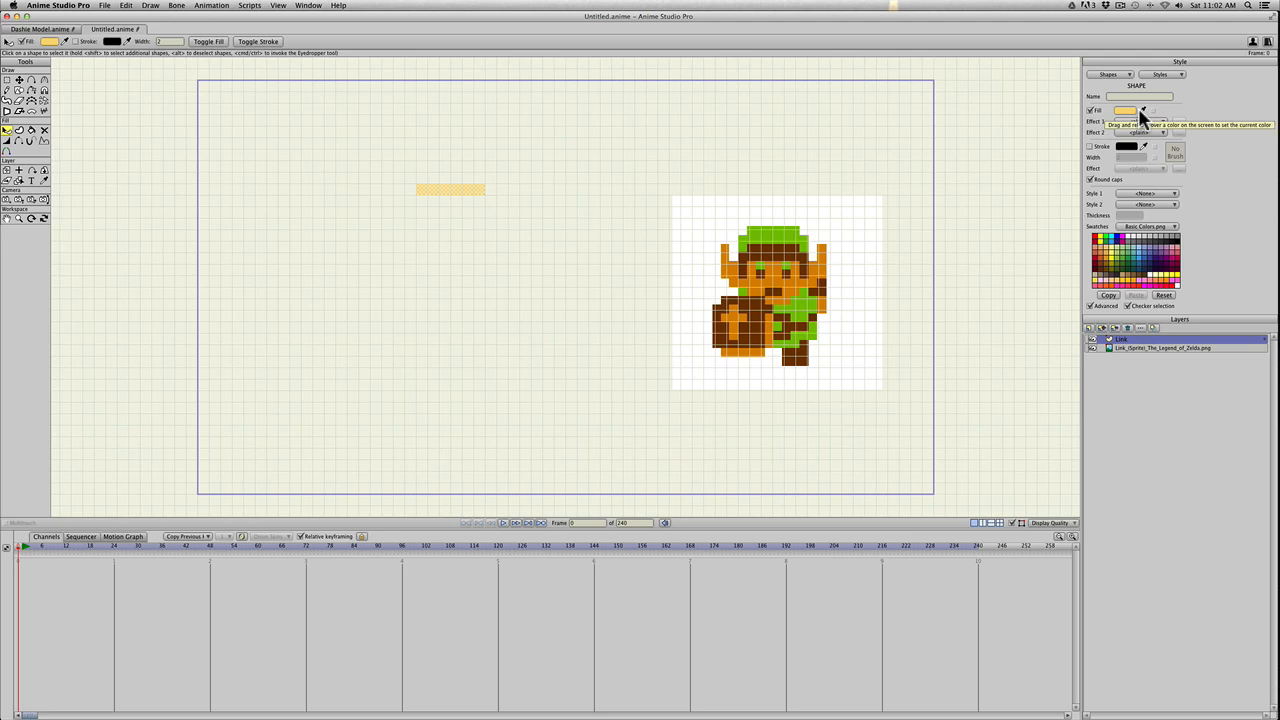
pyautogui.click(1142, 109)
pyautogui.click(822, 230)
pyautogui.click(791, 235)
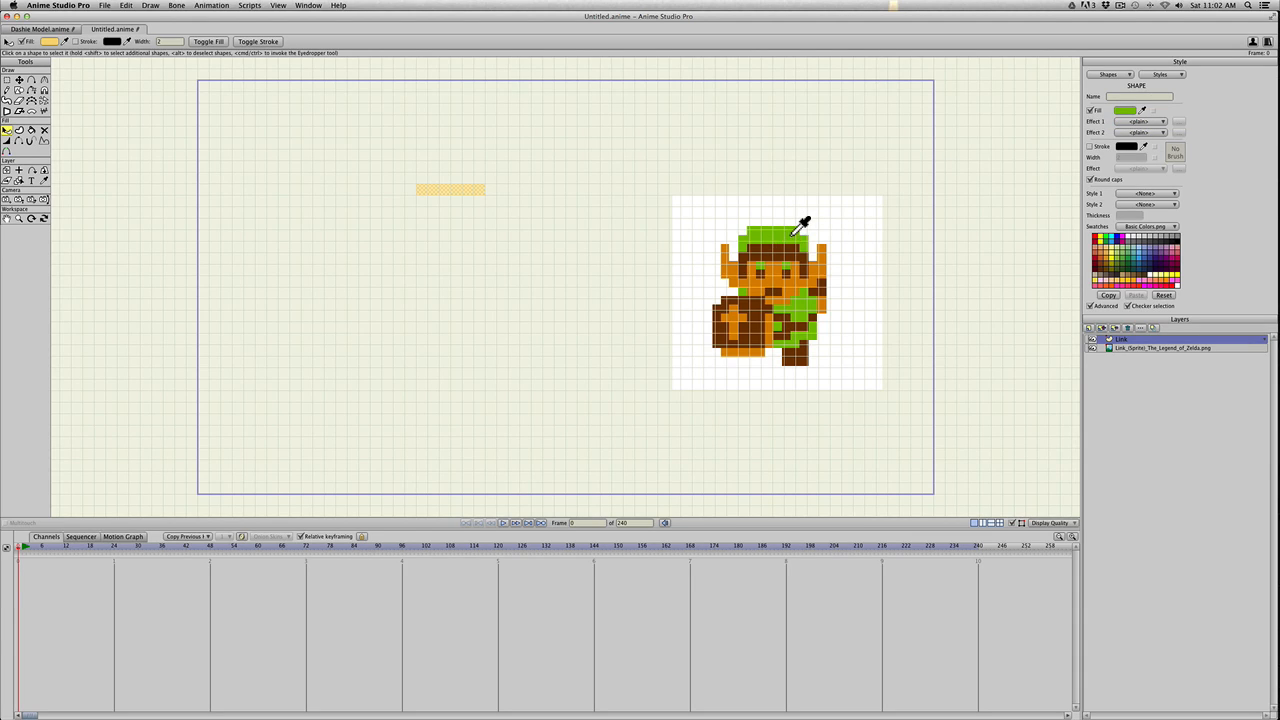
pyautogui.click(792, 236)
# Move the green rectangle right and slightly down, closer to the reference sprite, and deselect it
pyautogui.press('t')
pyautogui.moveTo(448, 197); pyautogui.dragTo(529, 223)
pyautogui.scroll(2, 601, 231)
pyautogui.press('space')
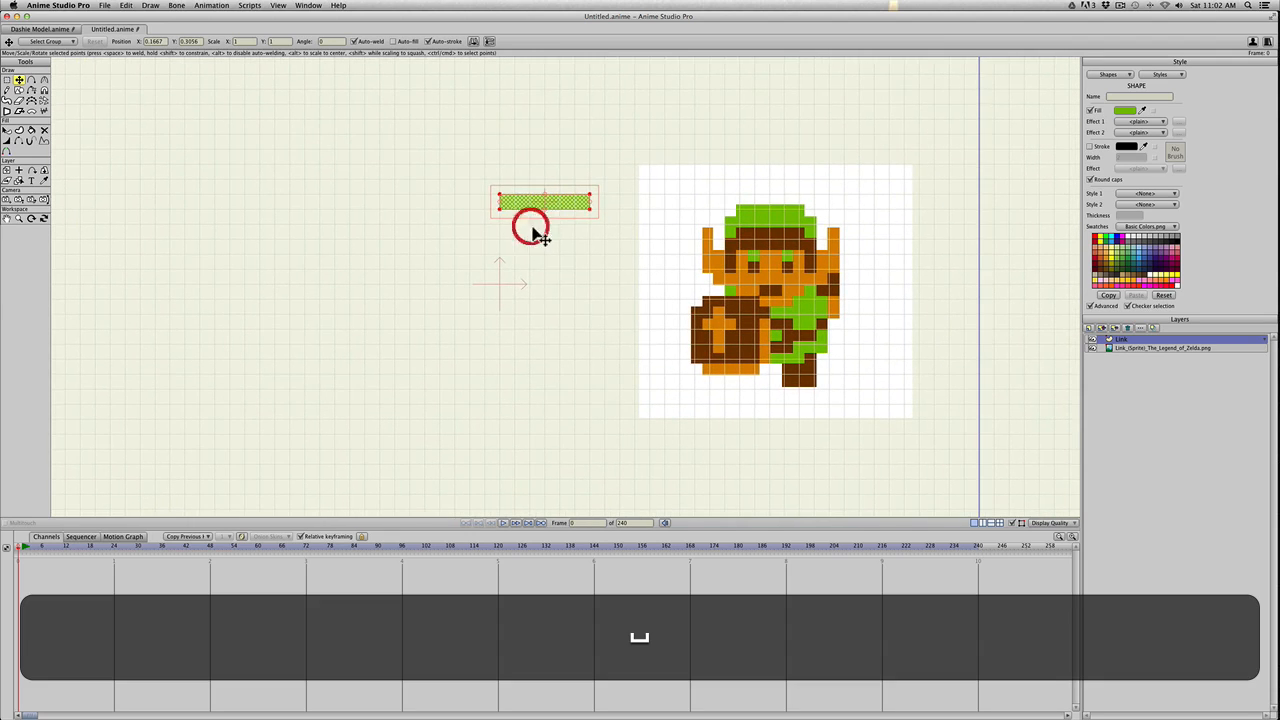
pyautogui.click(540, 247)
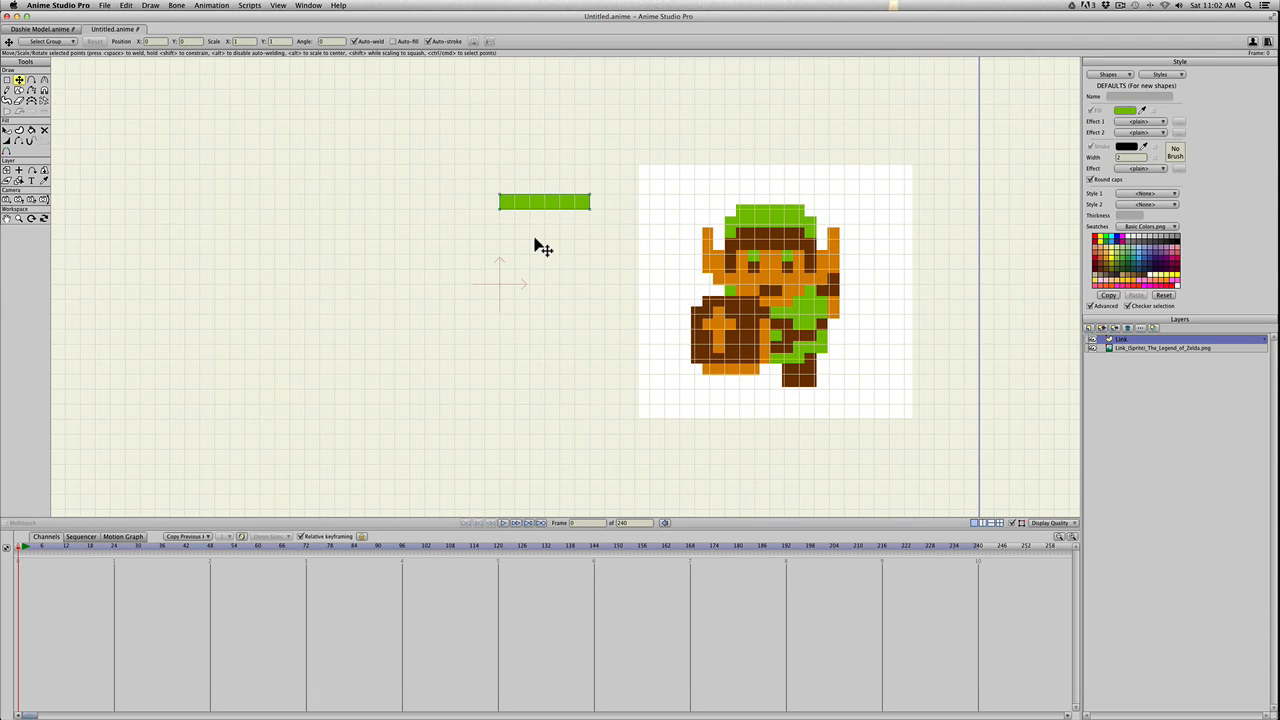
# Add points to the green rectangle and move them to grid corners, forming the stepped hat with two-cell-tall sides
pyautogui.press('a')
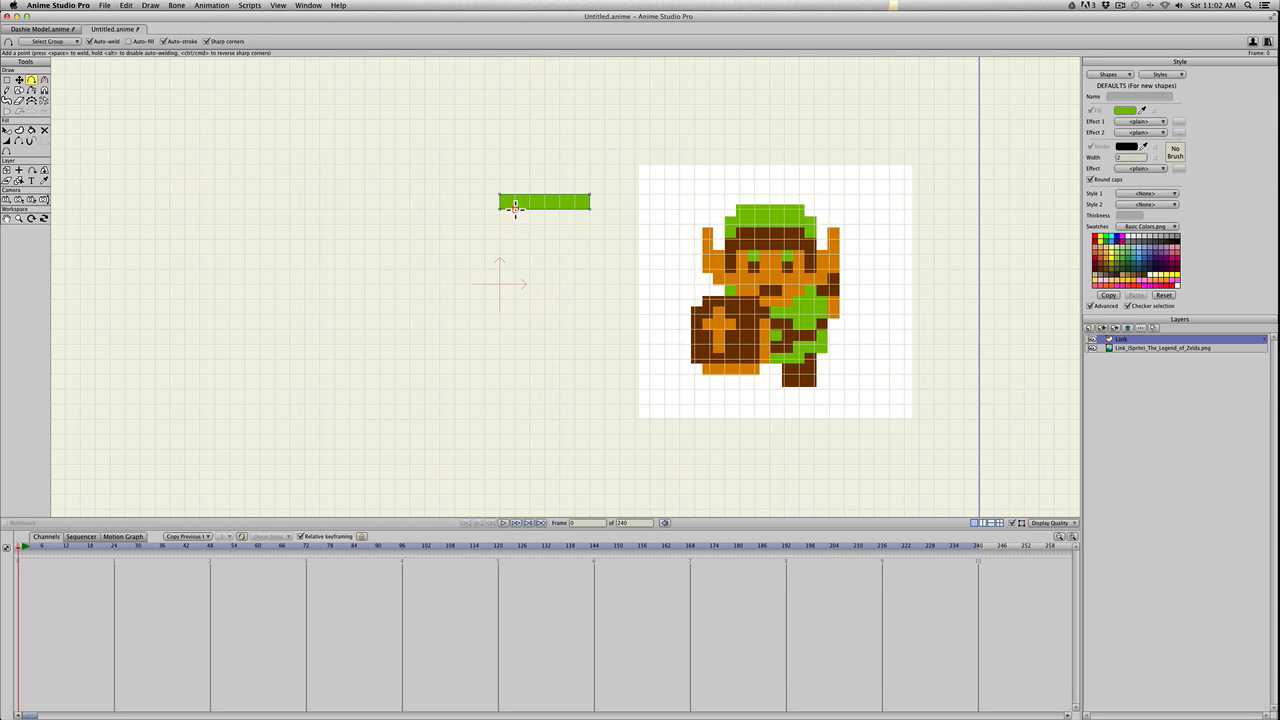
pyautogui.moveTo(515, 208); pyautogui.dragTo(485, 226)
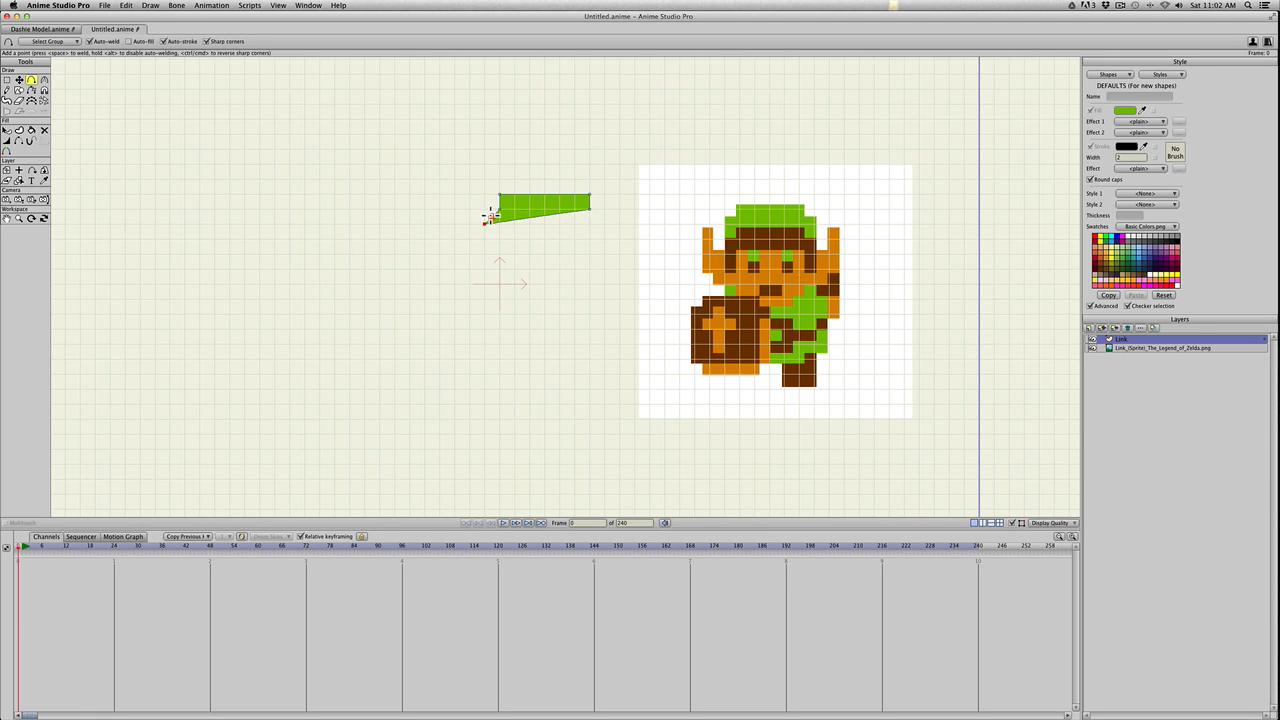
pyautogui.click(483, 210)
pyautogui.press('t')
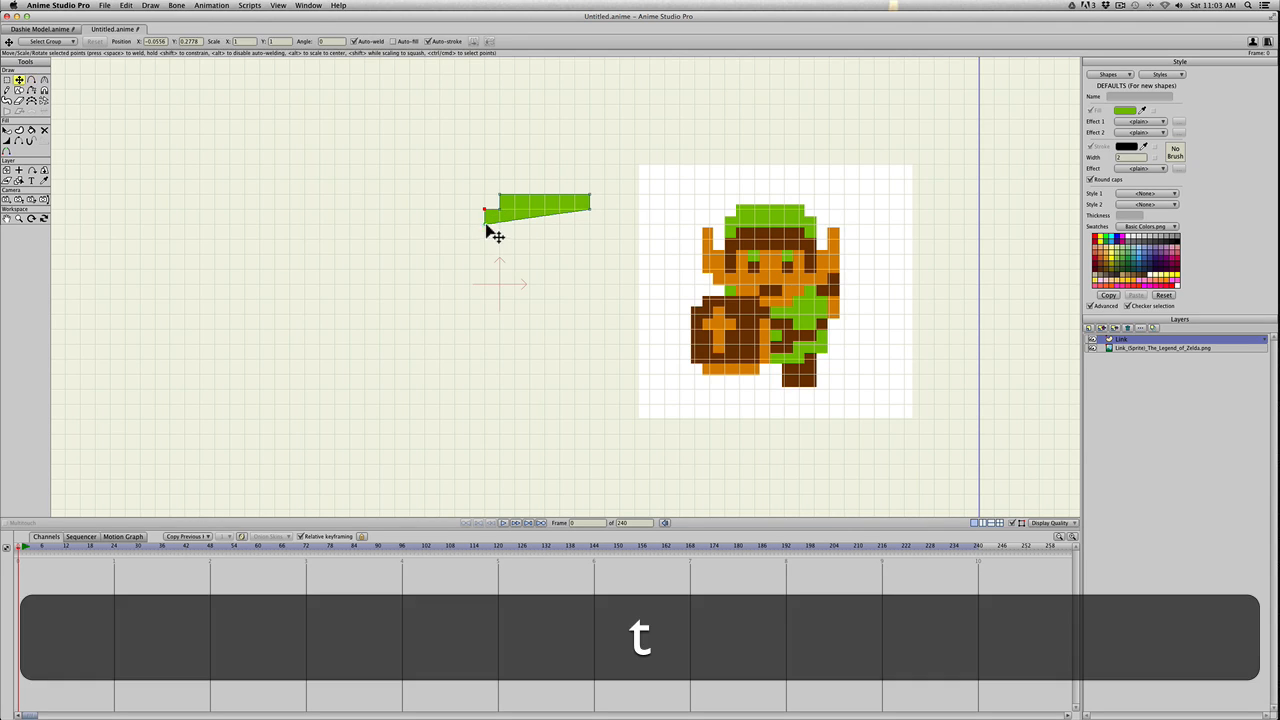
pyautogui.moveTo(484, 223); pyautogui.dragTo(576, 237)
pyautogui.press('a')
pyautogui.click(500, 223)
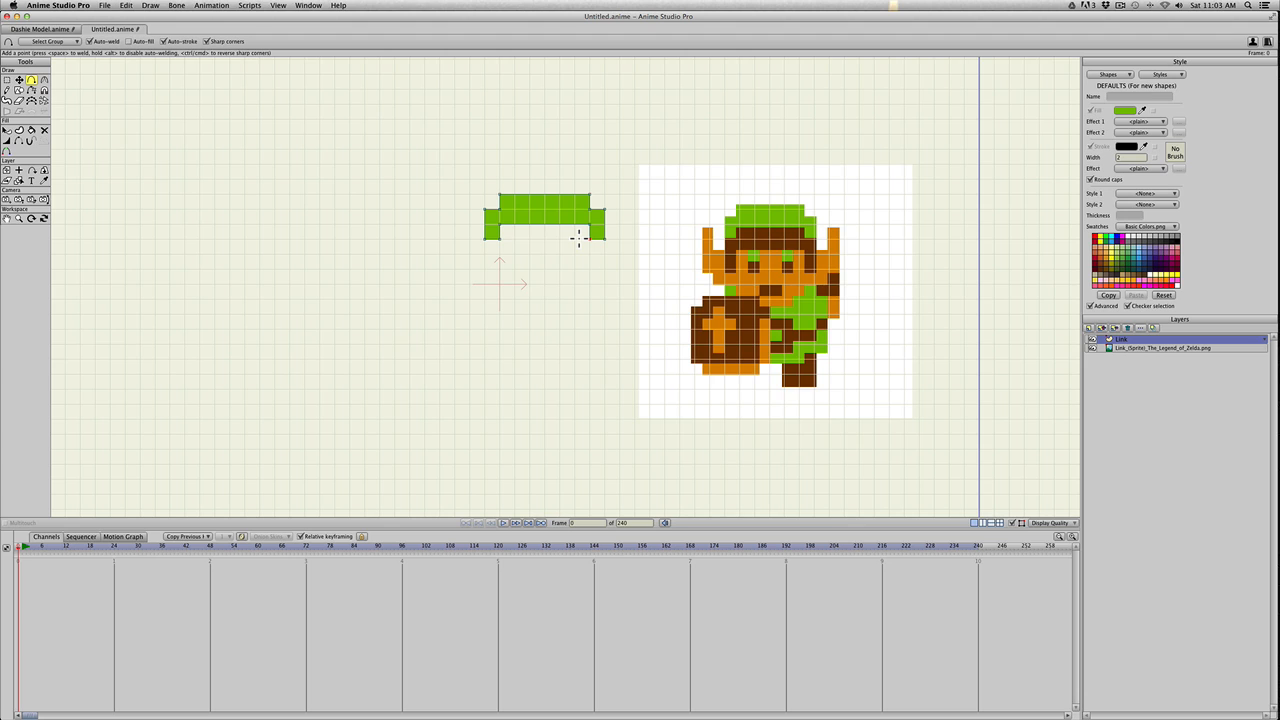
# Draw a six-by-one-cell rectangle between the hat's sides and fill it with the brown sampled from Link's hair
pyautogui.press('s')
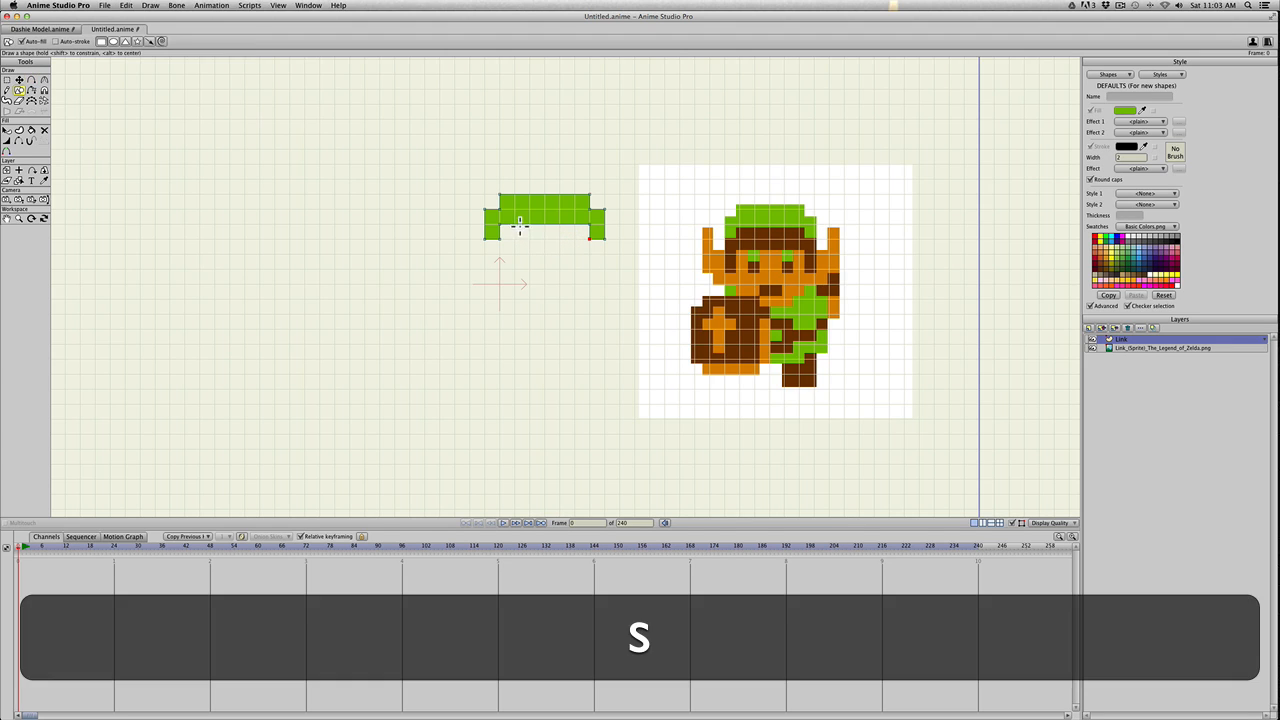
pyautogui.moveTo(501, 226); pyautogui.dragTo(584, 242)
pyautogui.press('q')
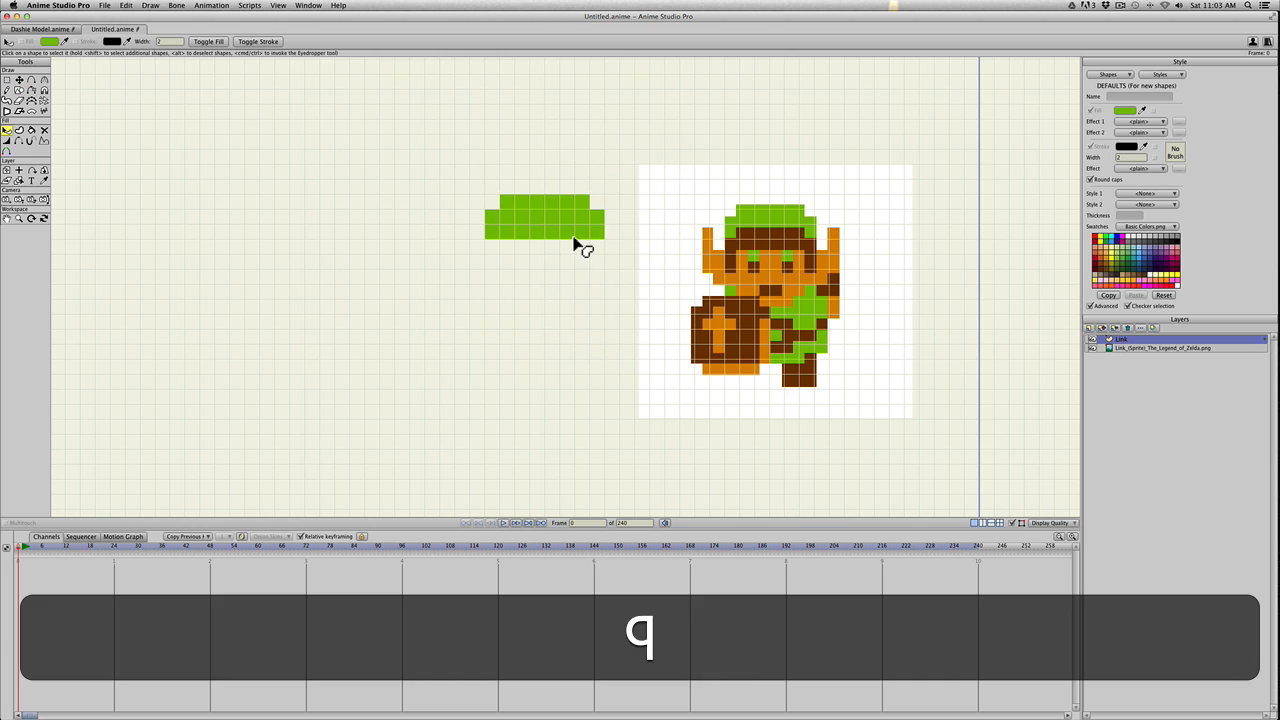
pyautogui.click(572, 240)
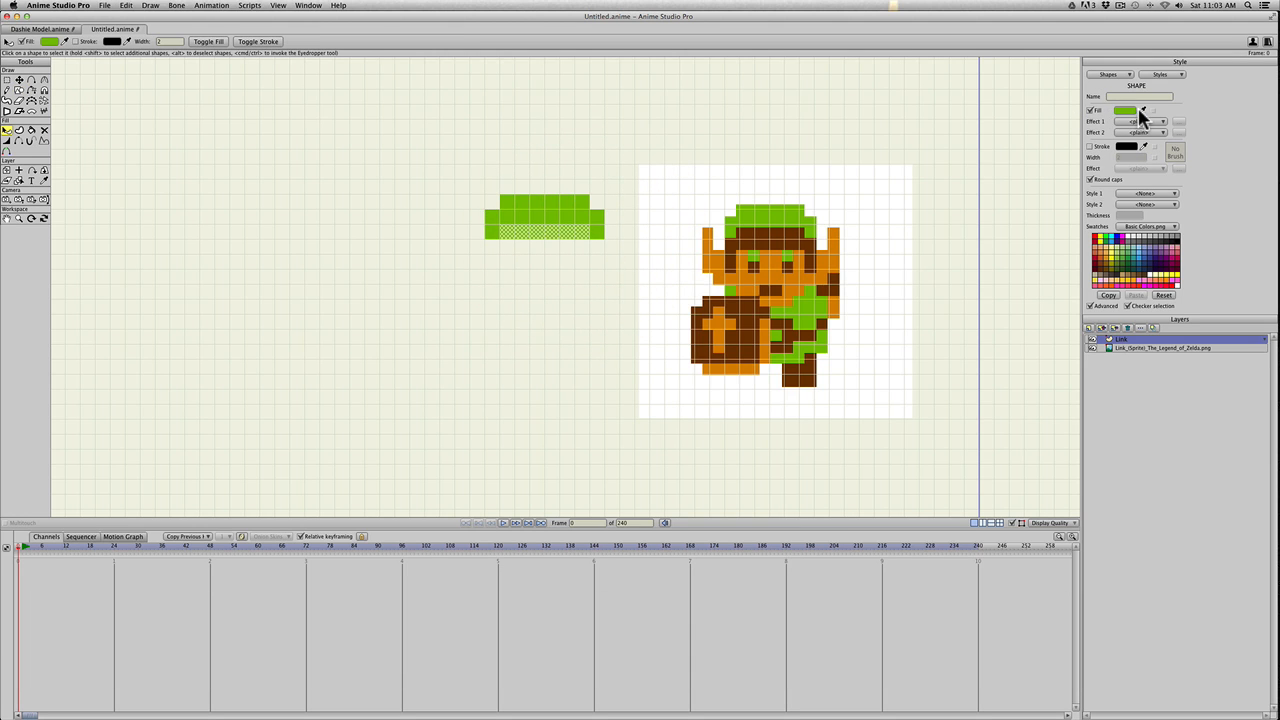
pyautogui.click(1143, 111)
pyautogui.click(793, 229)
pyautogui.click(537, 238)
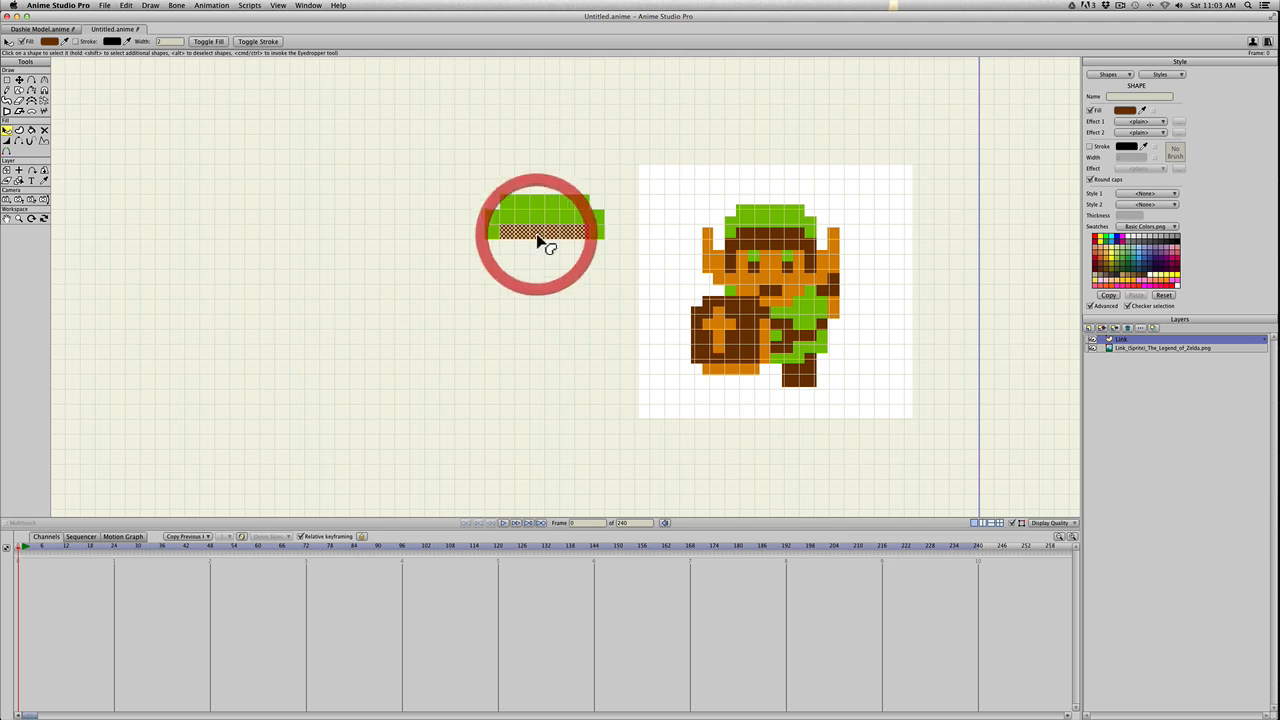
# Add points along the brown hair's lower edge and move them to grid corners, extending its second row one cell beneath the hat's left side
pyautogui.press('a')
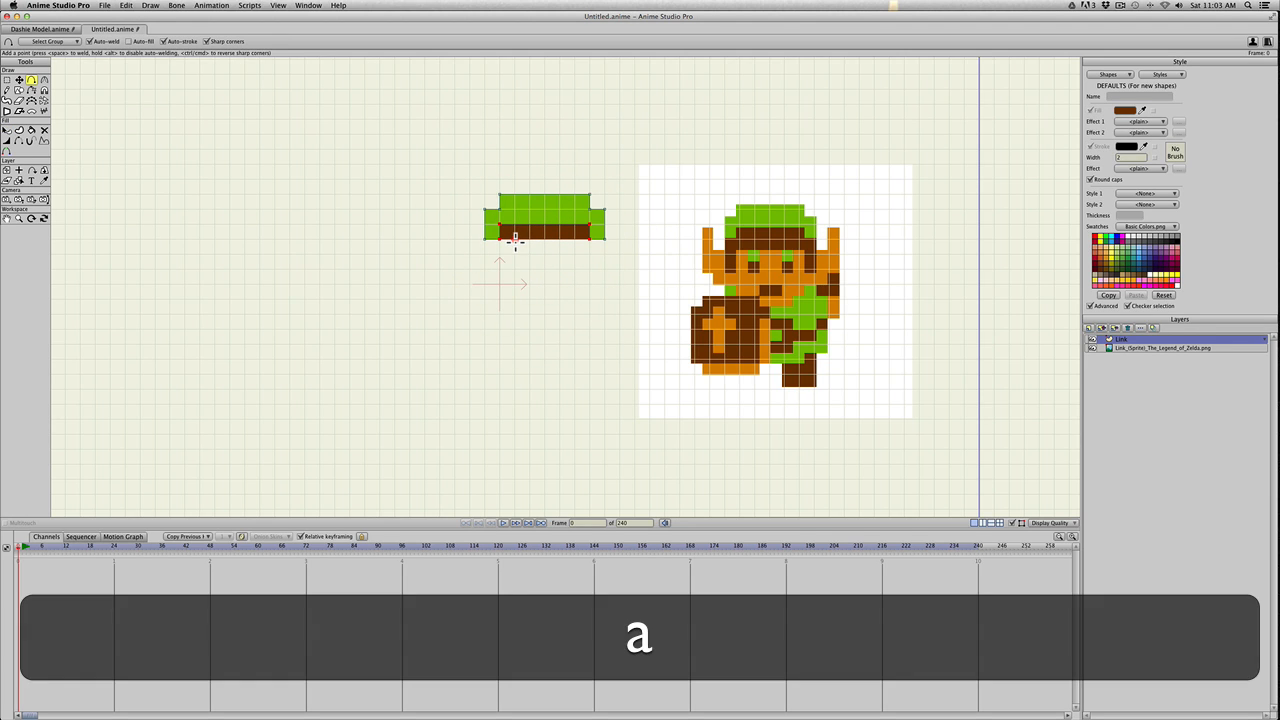
pyautogui.moveTo(508, 237); pyautogui.dragTo(484, 252)
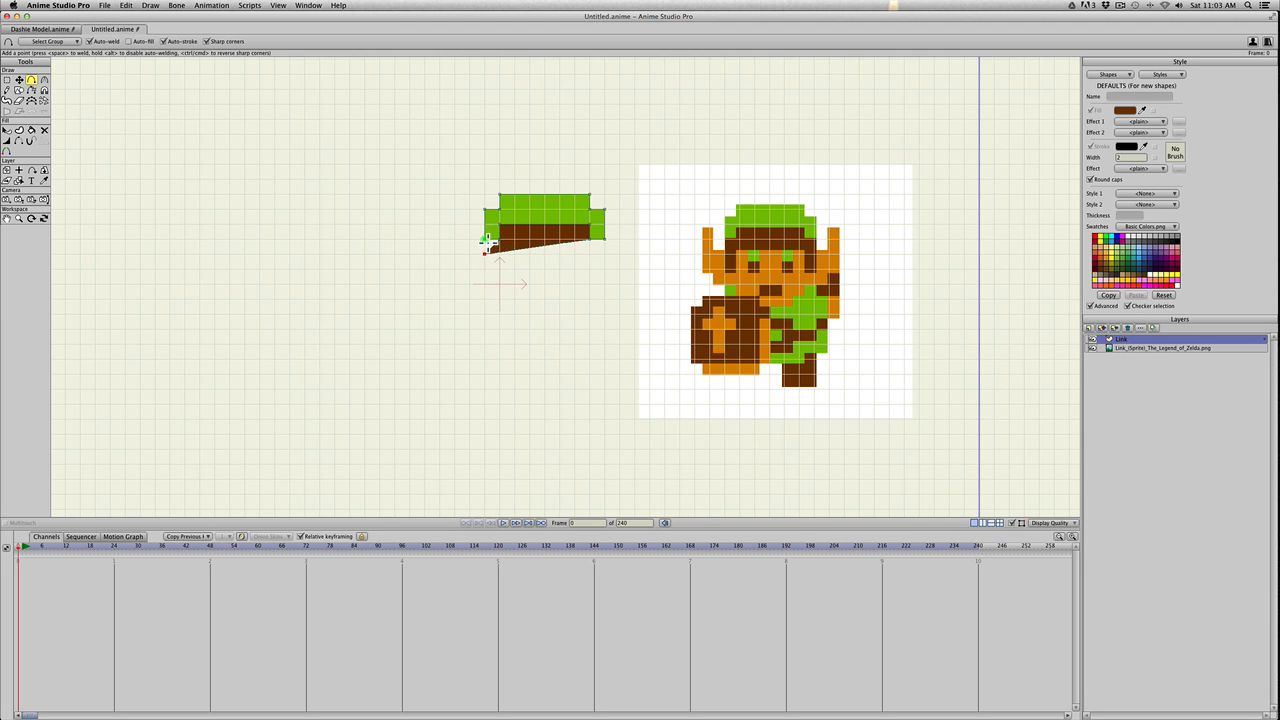
pyautogui.press('t')
pyautogui.moveTo(493, 246)
pyautogui.mouseDown()
pyautogui.moveTo(509, 251)
pyautogui.moveTo(479, 257)
pyautogui.moveTo(484, 241)
pyautogui.moveTo(490, 262)
pyautogui.moveTo(491, 251)
pyautogui.mouseUp()
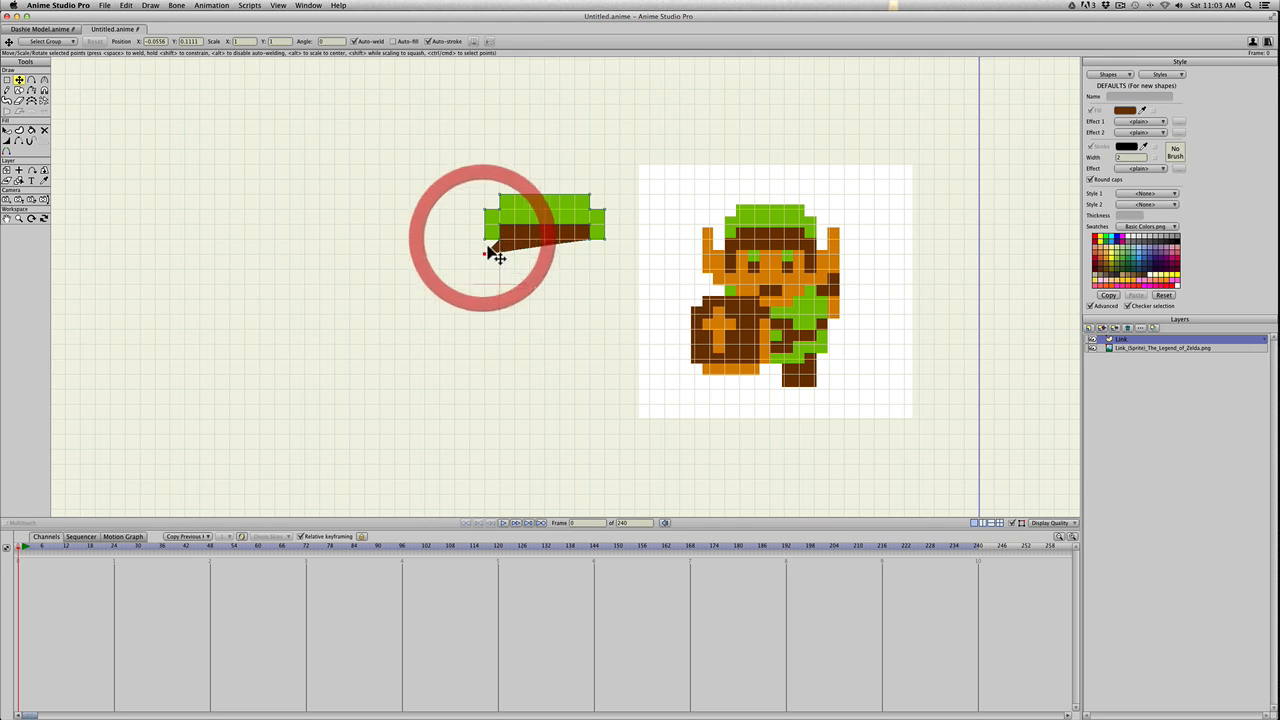
pyautogui.press('a')
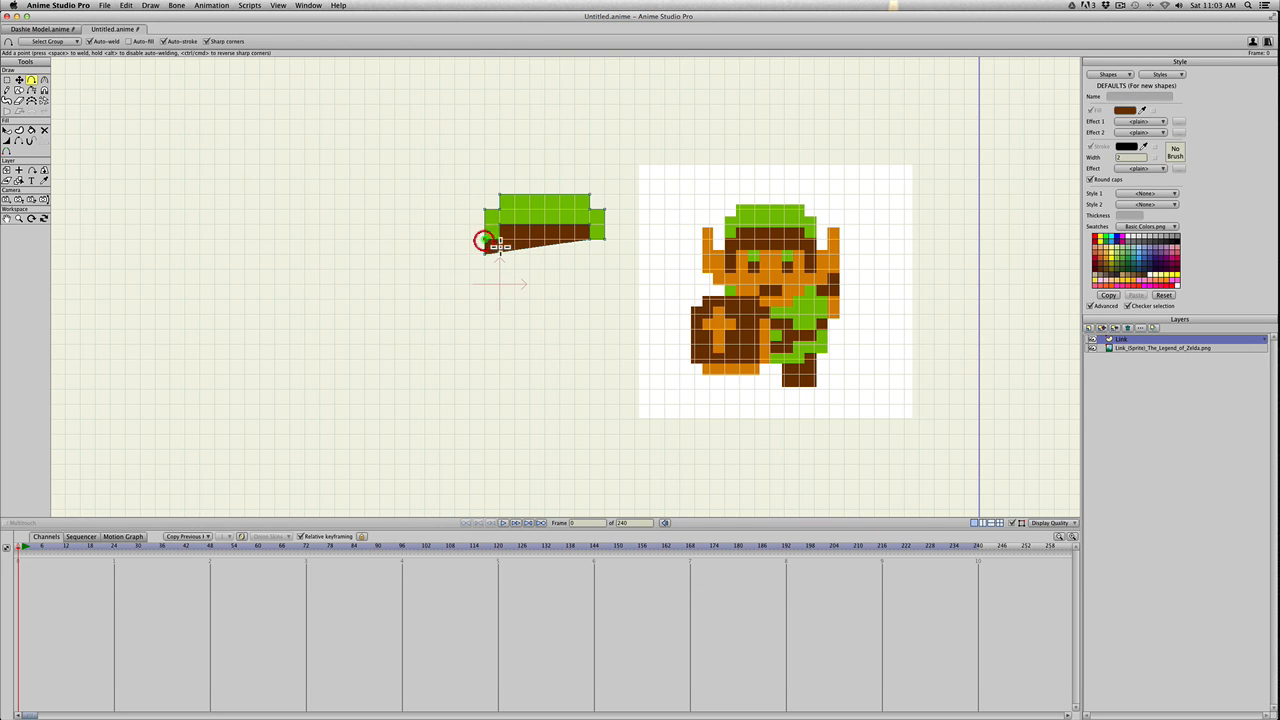
pyautogui.press('t')
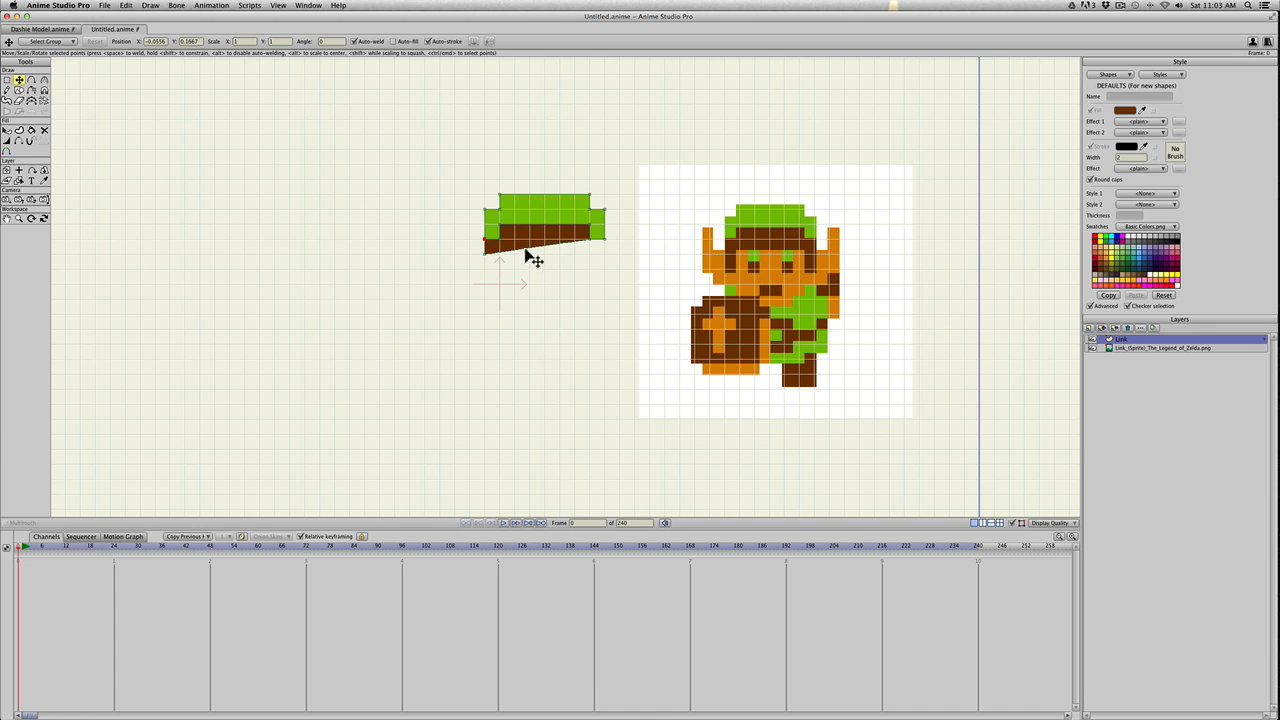
# Square off the hair's second row with added points and shape a one-cell-wide sideburn hanging one cell lower on the right
pyautogui.press('a')
pyautogui.moveTo(500, 257); pyautogui.dragTo(591, 256)
pyautogui.press('t')
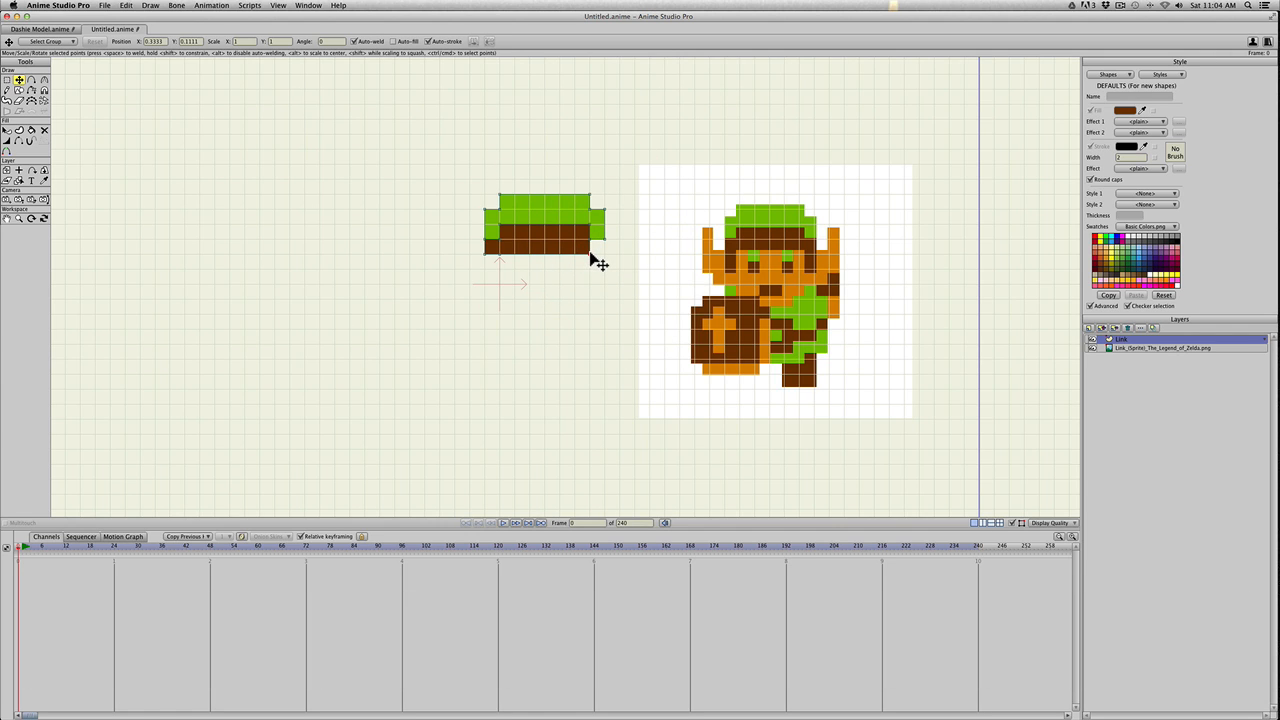
pyautogui.press('t')
pyautogui.moveTo(590, 255)
pyautogui.mouseDown()
pyautogui.moveTo(605, 268)
pyautogui.moveTo(591, 256)
pyautogui.mouseUp()
pyautogui.press('a')
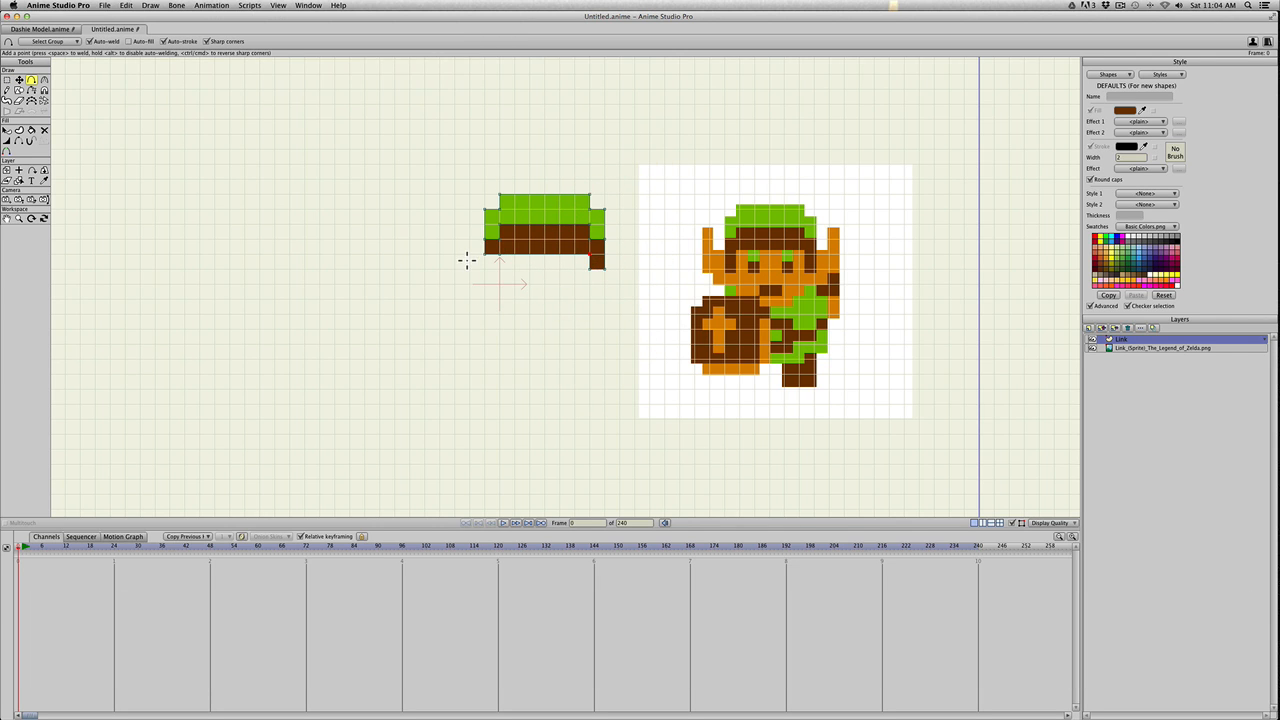
pyautogui.moveTo(494, 255); pyautogui.dragTo(491, 263)
pyautogui.press('cmd+z')
pyautogui.press('cmd+a')
pyautogui.press('a')
pyautogui.press('super+z')
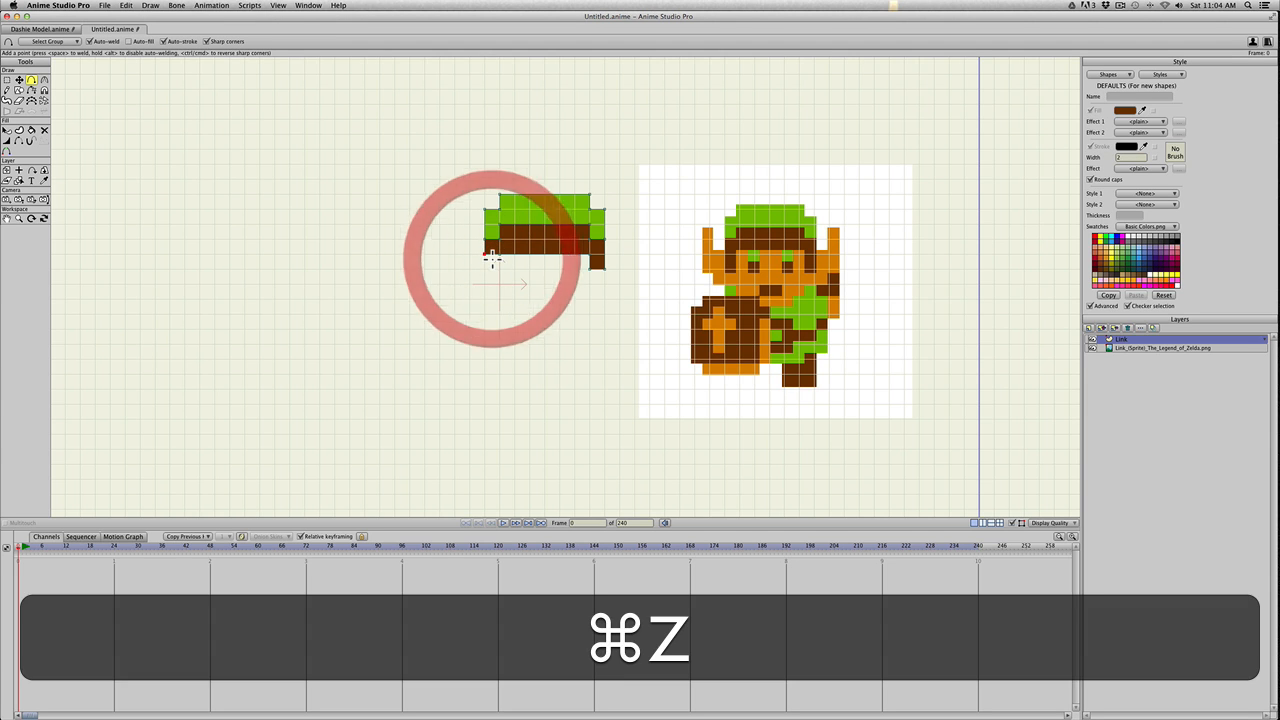
# Add points at the hair's lower left and move them to grid corners, forming a matching one-cell-wide sideburn
pyautogui.scroll(5, 491, 260)
pyautogui.press('a')
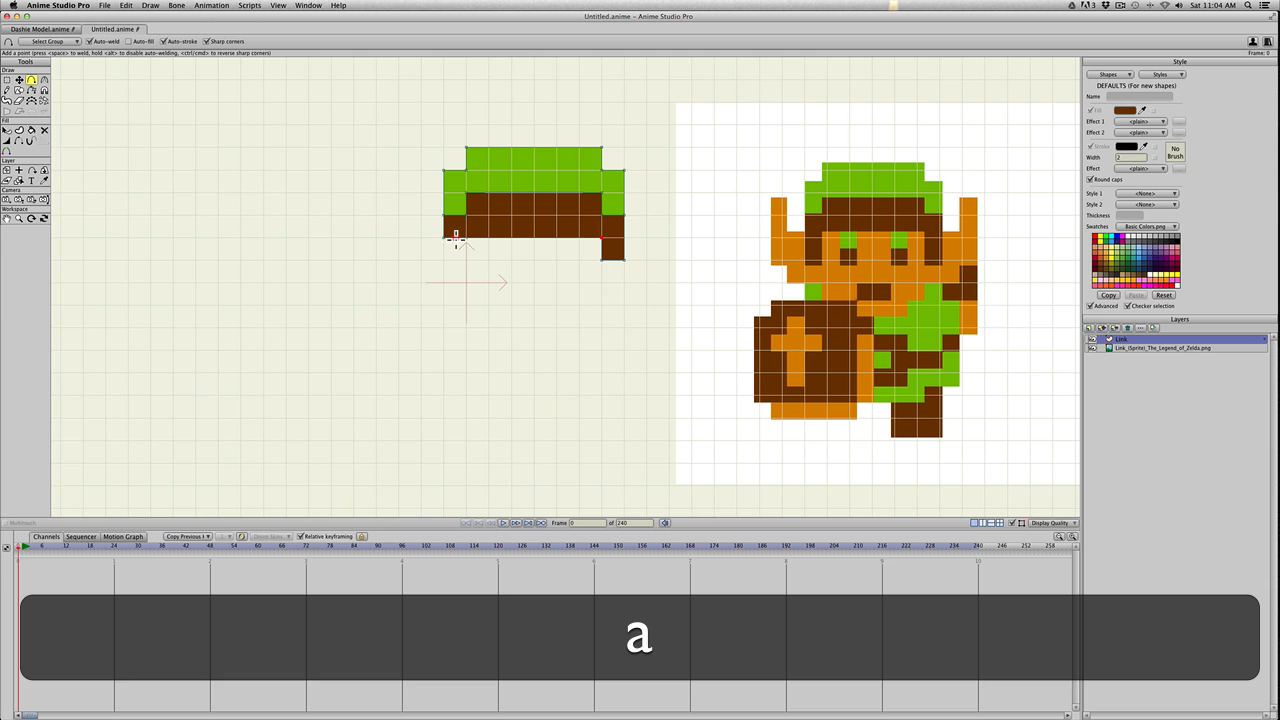
pyautogui.moveTo(455, 238)
pyautogui.mouseDown()
pyautogui.moveTo(468, 262)
pyautogui.moveTo(445, 260)
pyautogui.mouseUp()
pyautogui.press('super+z')
pyautogui.press('super+t')
pyautogui.press('t')
pyautogui.press('a')
pyautogui.click(471, 243)
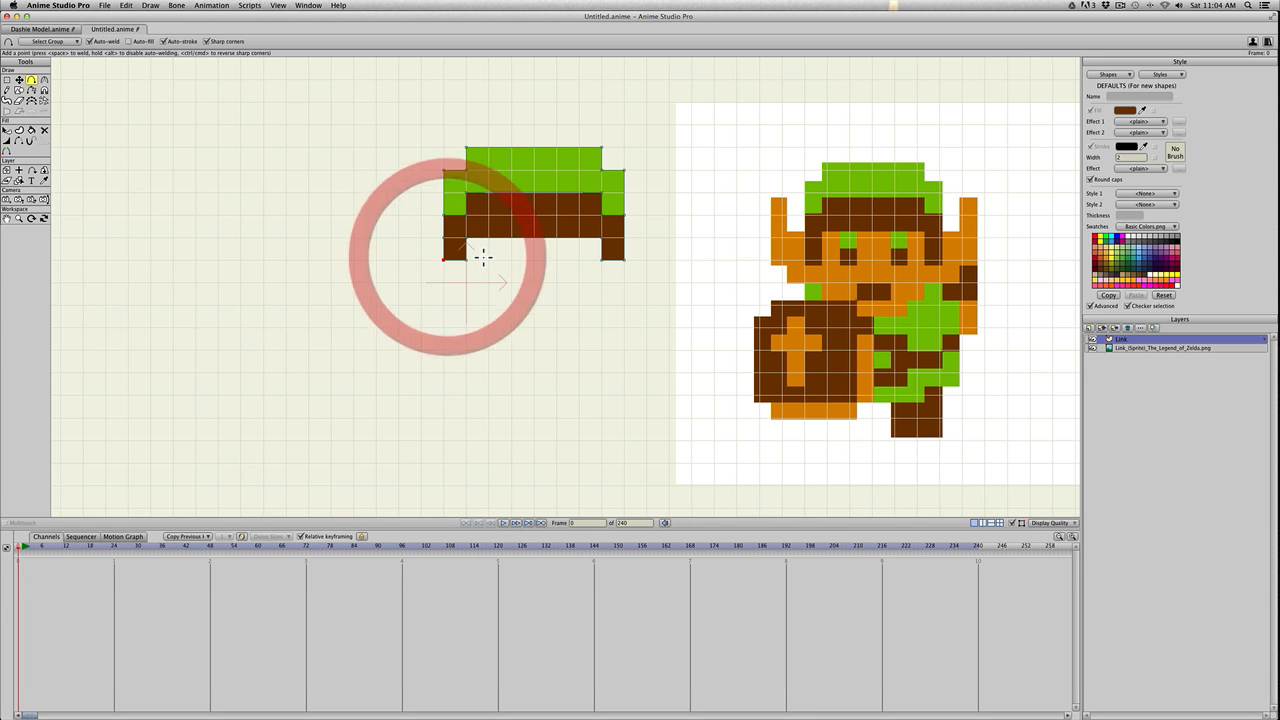
# Pick up the hat's green fill and draw two one-cell squares beneath the hair, each one cell in from a sideburn
pyautogui.scroll(-5, 483, 258)
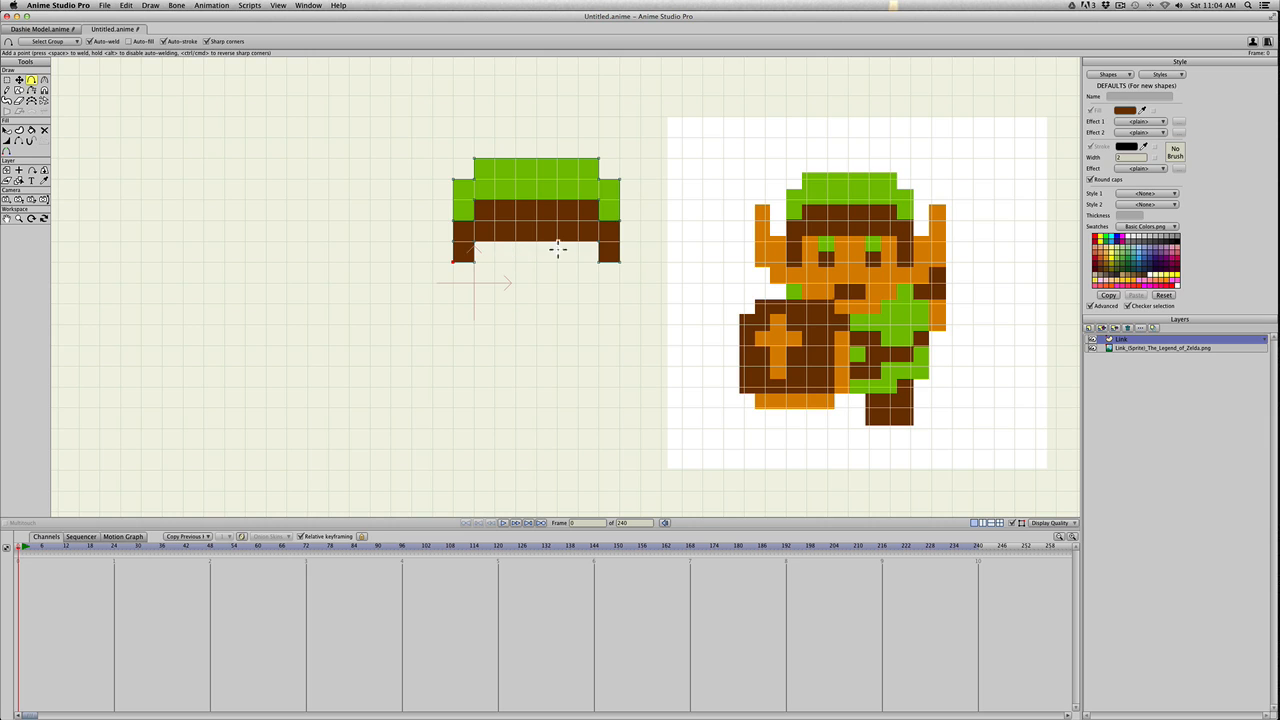
pyautogui.press('q')
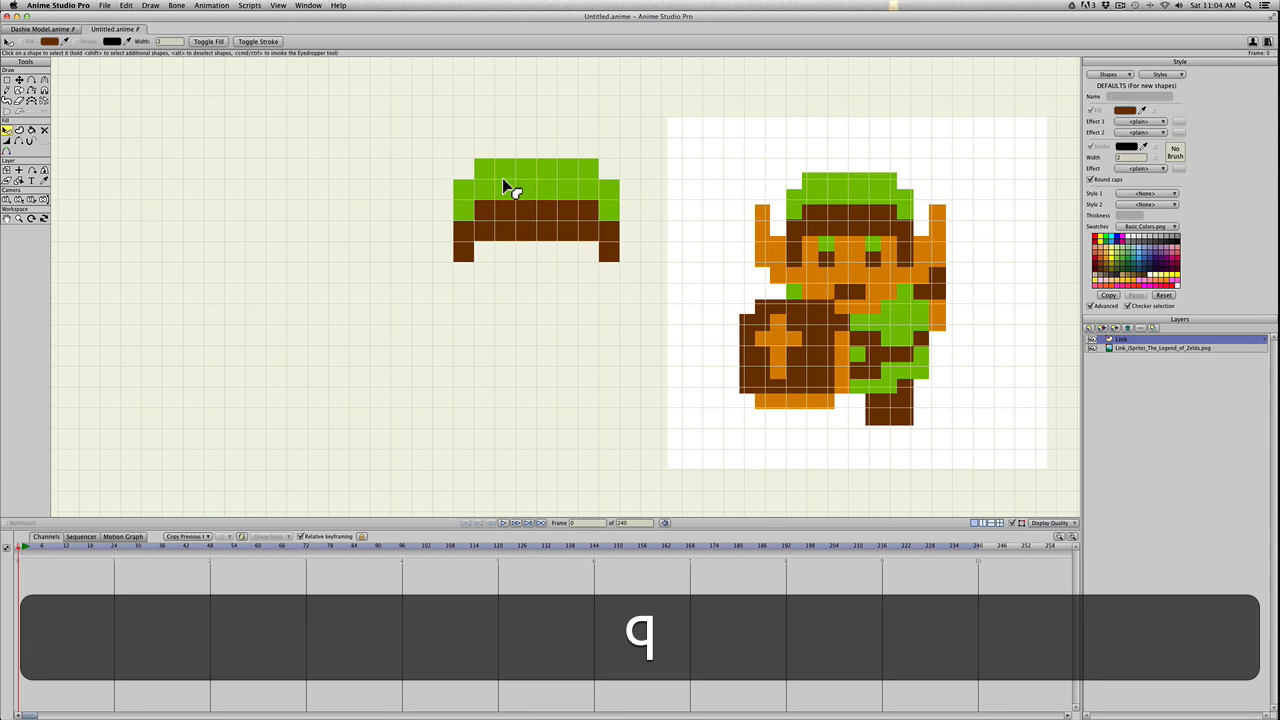
pyautogui.click(502, 178)
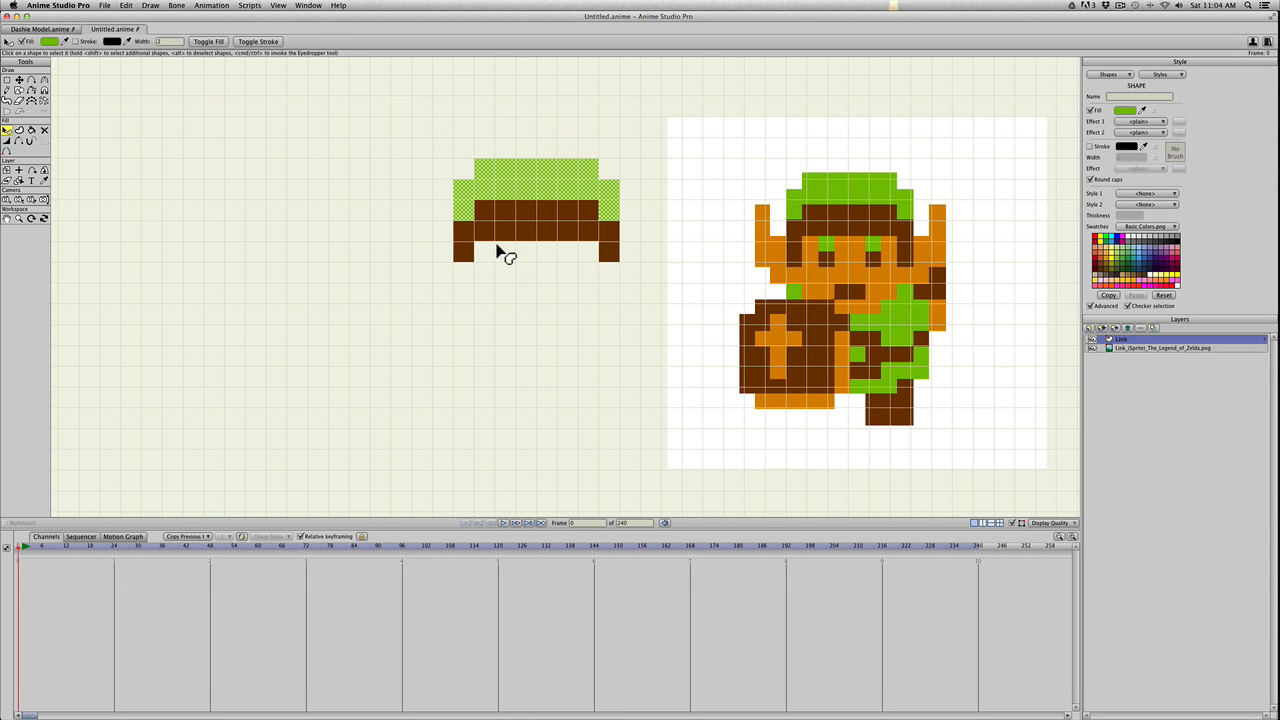
pyautogui.press('s')
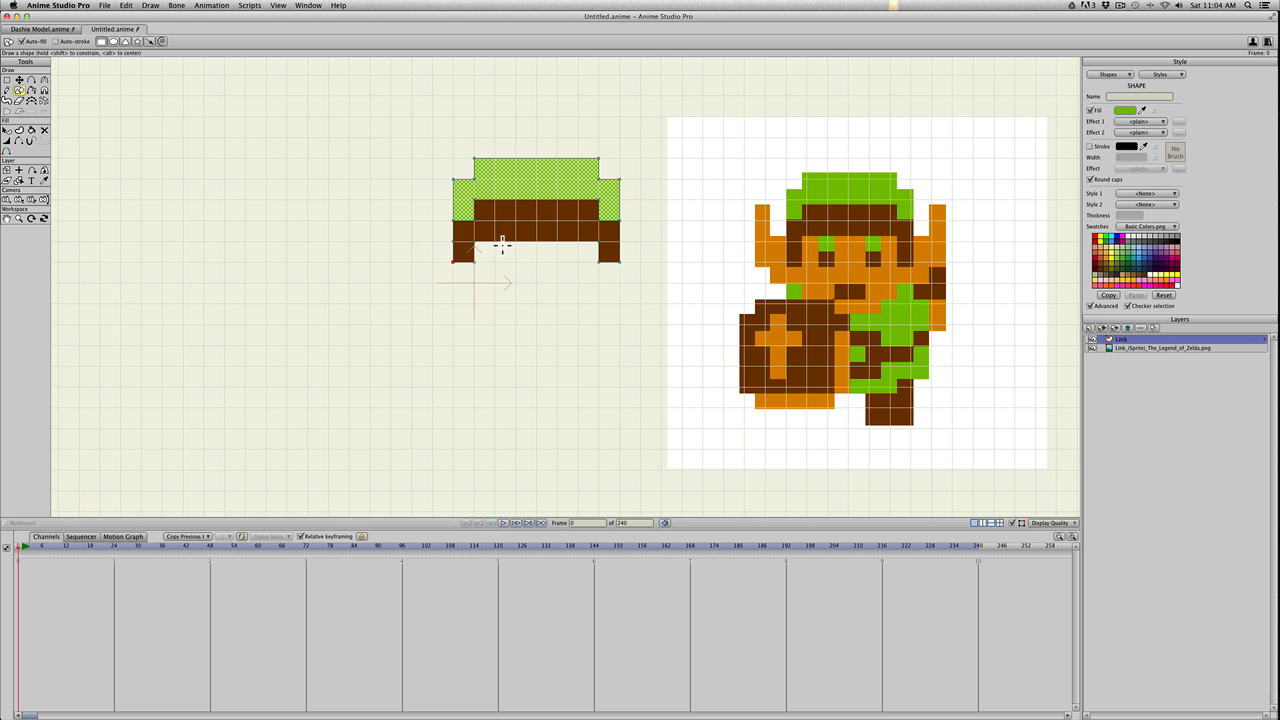
pyautogui.moveTo(495, 242); pyautogui.dragTo(578, 263)
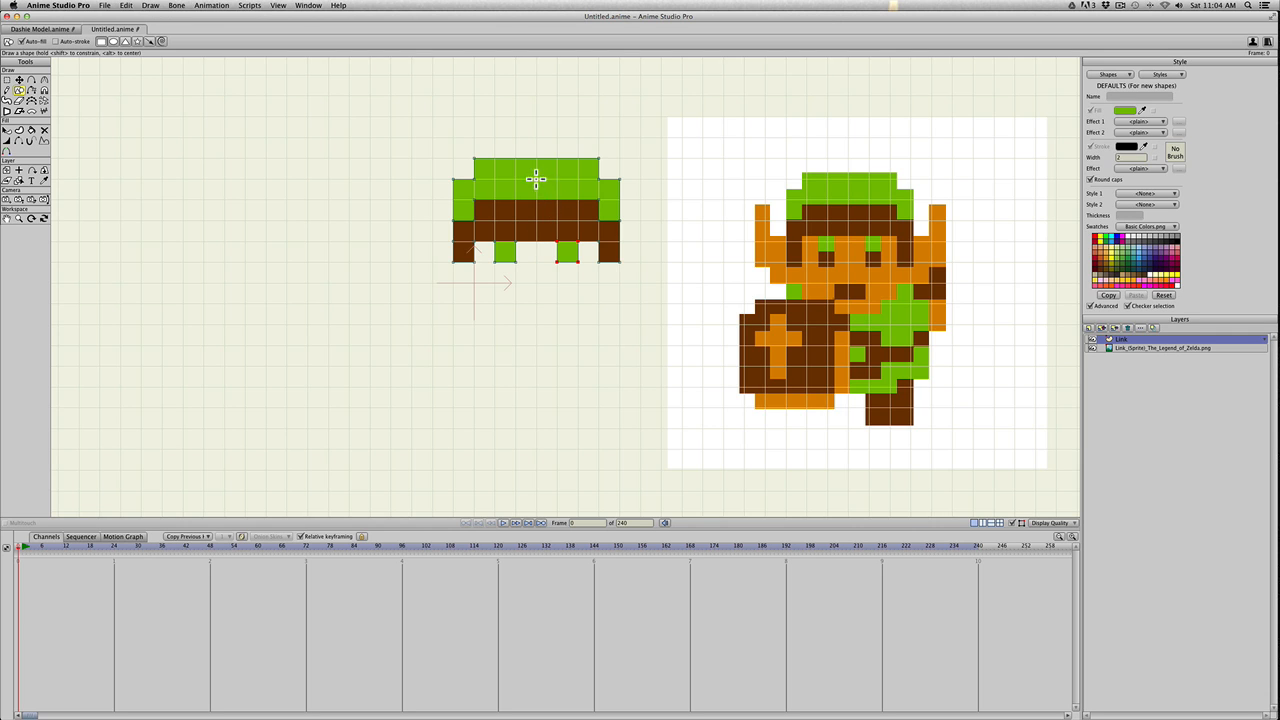
# Pick up the hair's brown fill and draw a one-cell square directly below each green eye square
pyautogui.press('q')
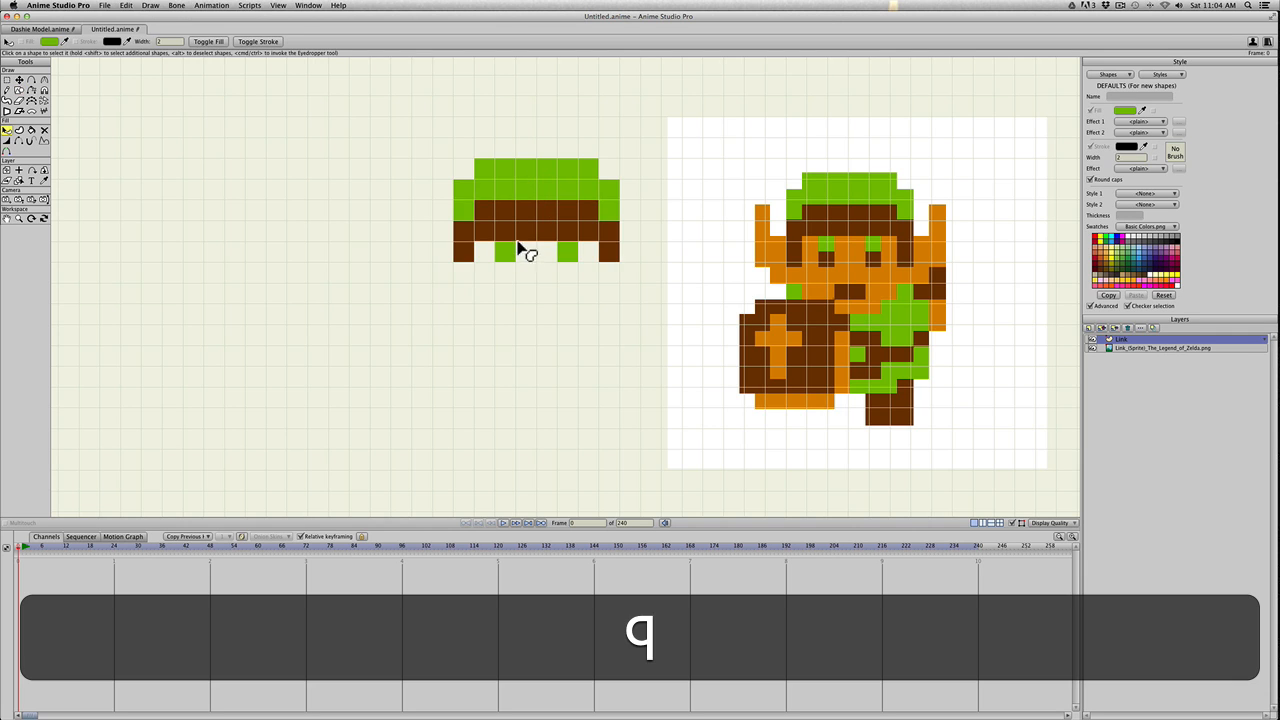
pyautogui.click(521, 239)
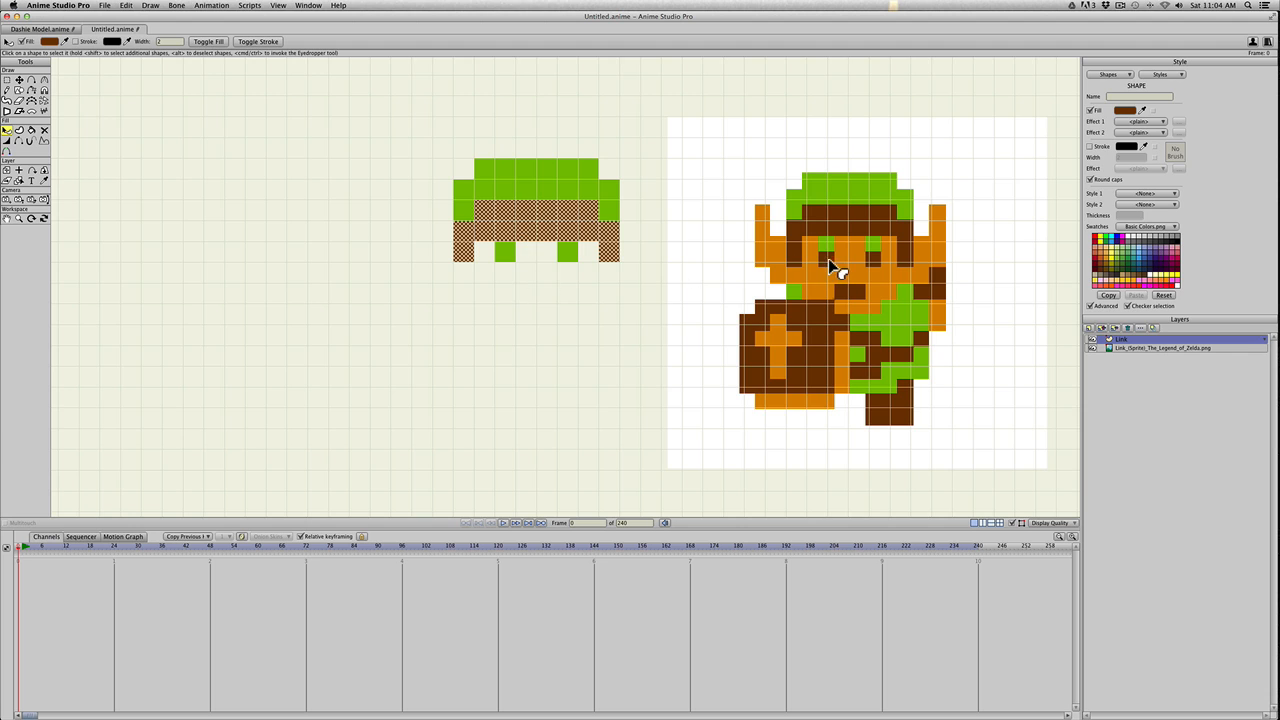
pyautogui.press('s')
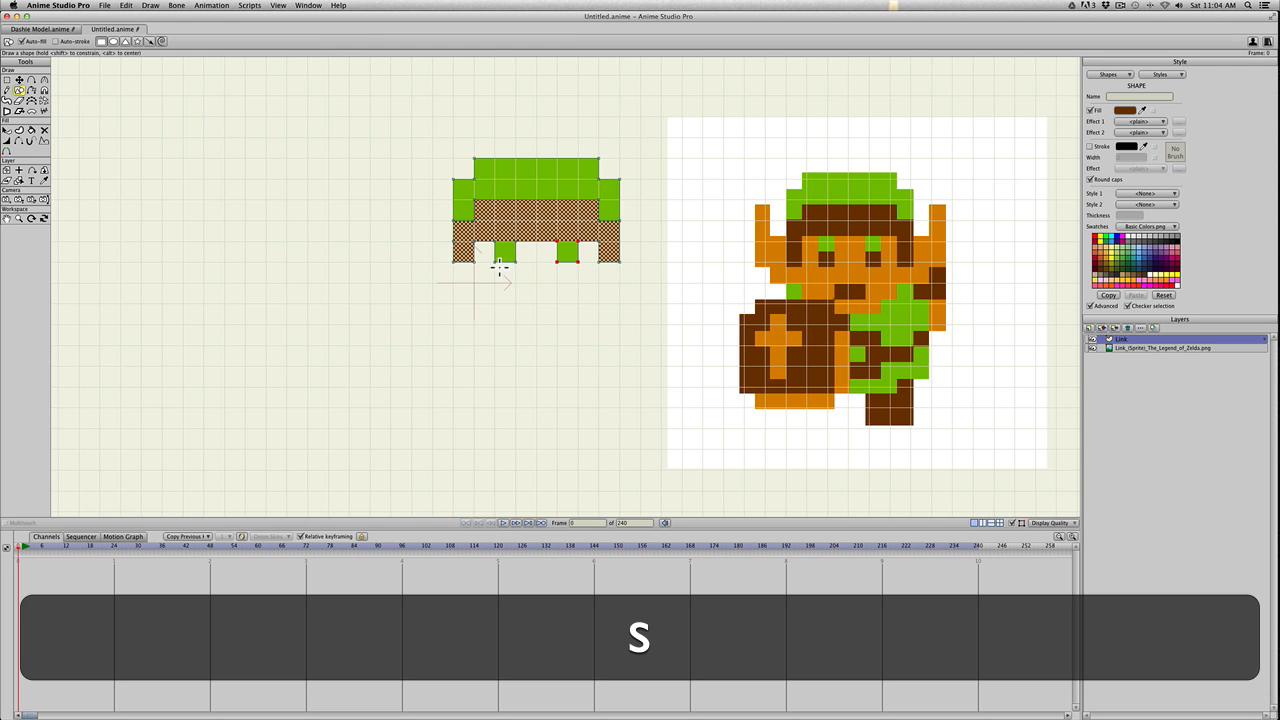
pyautogui.moveTo(498, 266)
pyautogui.mouseDown()
pyautogui.moveTo(508, 278)
pyautogui.moveTo(569, 274)
pyautogui.mouseUp()
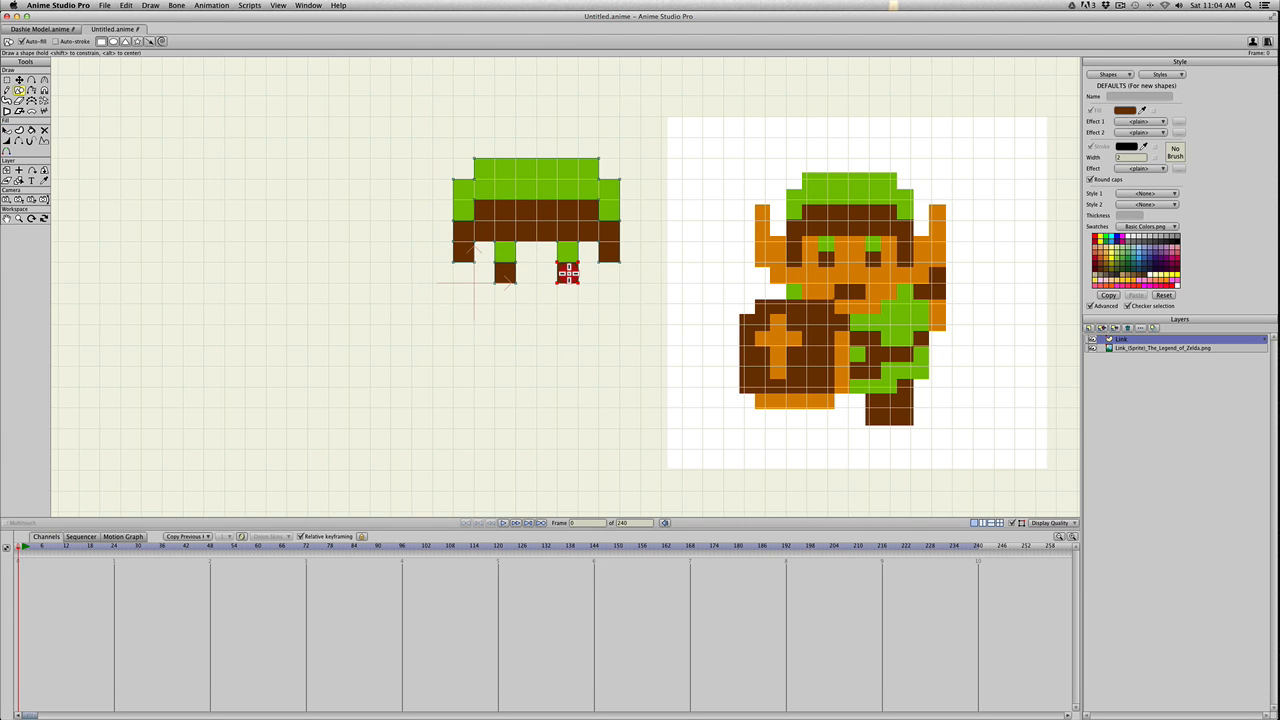
# Draw a face rectangle ten cells wide and four tall below the hair, and fill it with the orange sampled from the reference sprite's skin
pyautogui.scroll(-2, 543, 291)
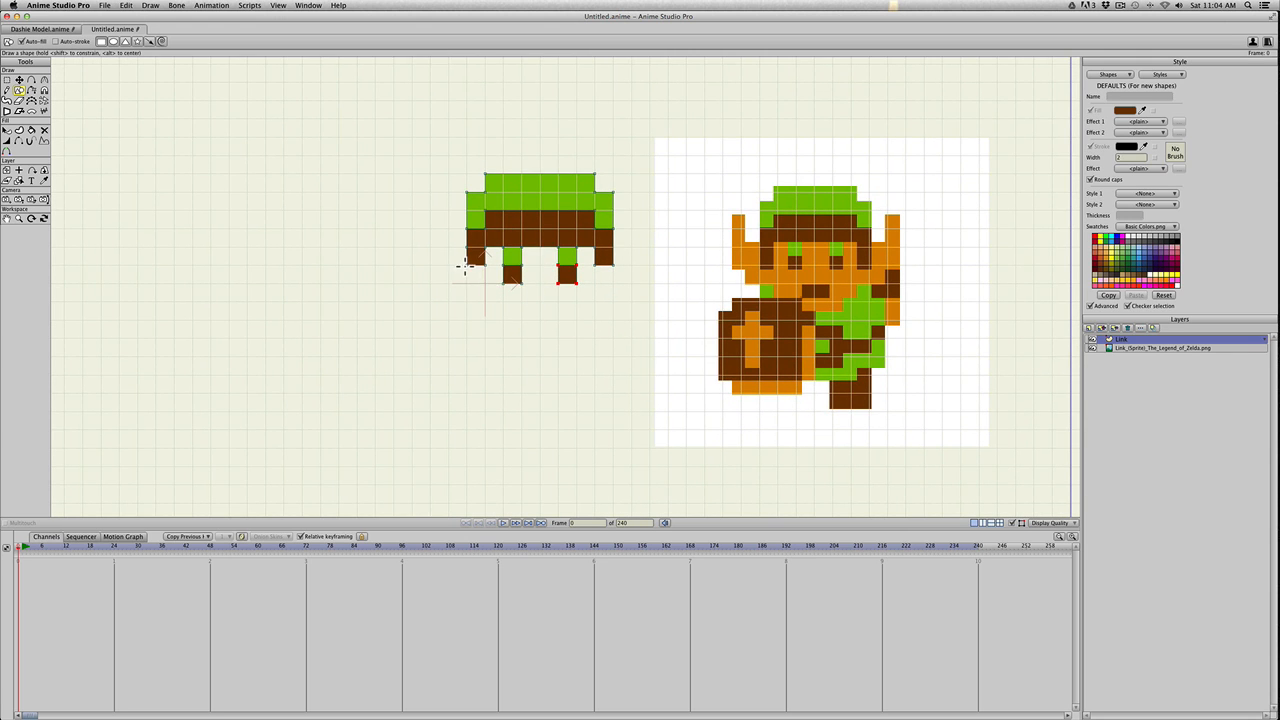
pyautogui.press('s')
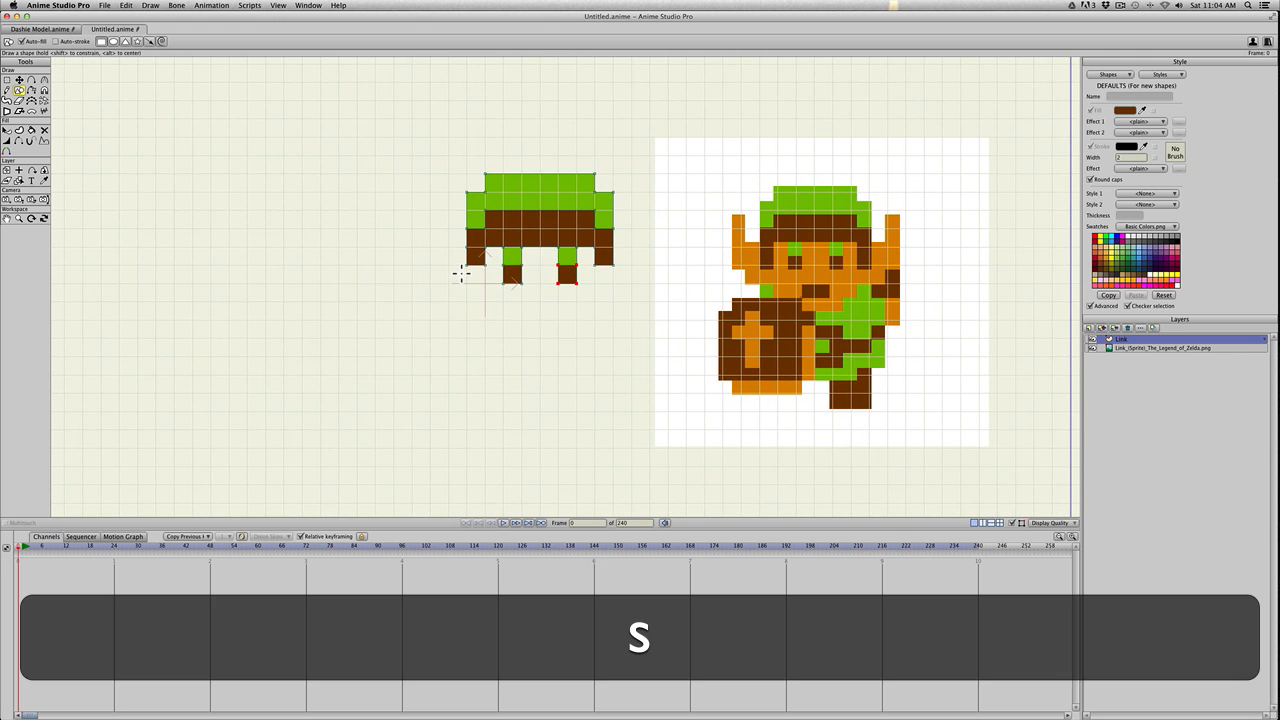
pyautogui.moveTo(450, 246); pyautogui.dragTo(632, 309)
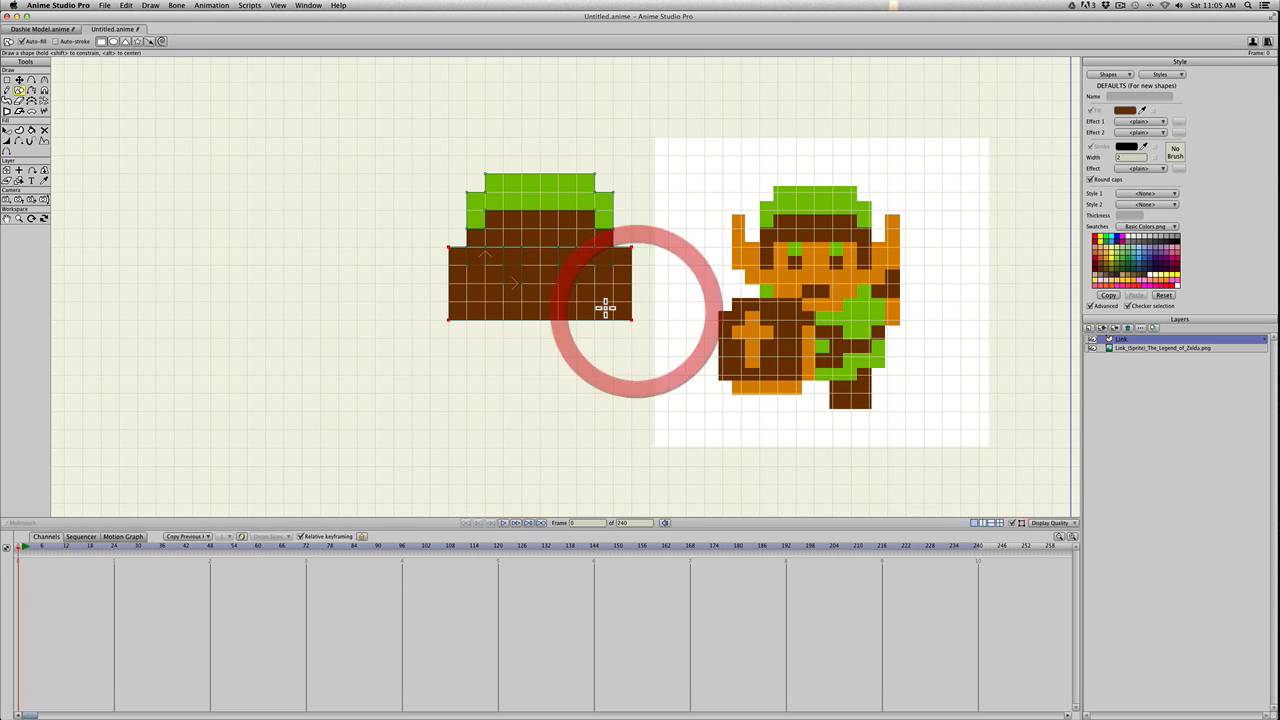
pyautogui.press('q')
pyautogui.click(606, 309)
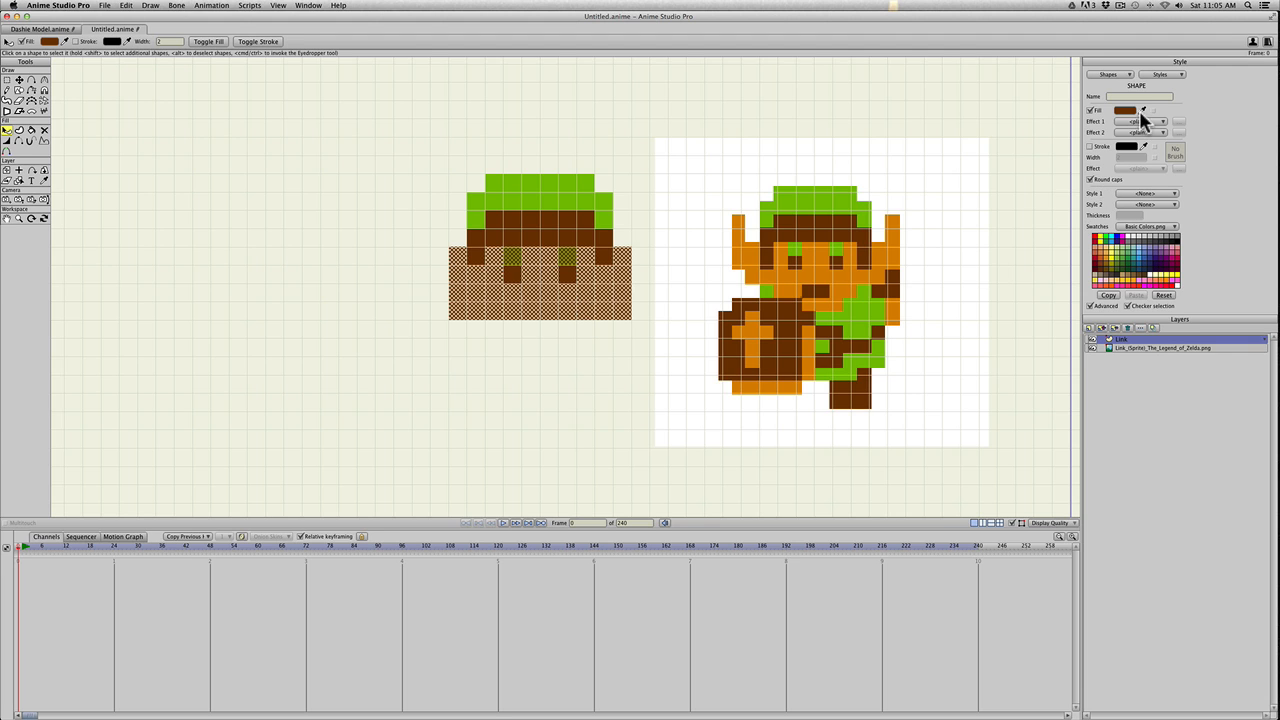
pyautogui.moveTo(1143, 110); pyautogui.dragTo(884, 252)
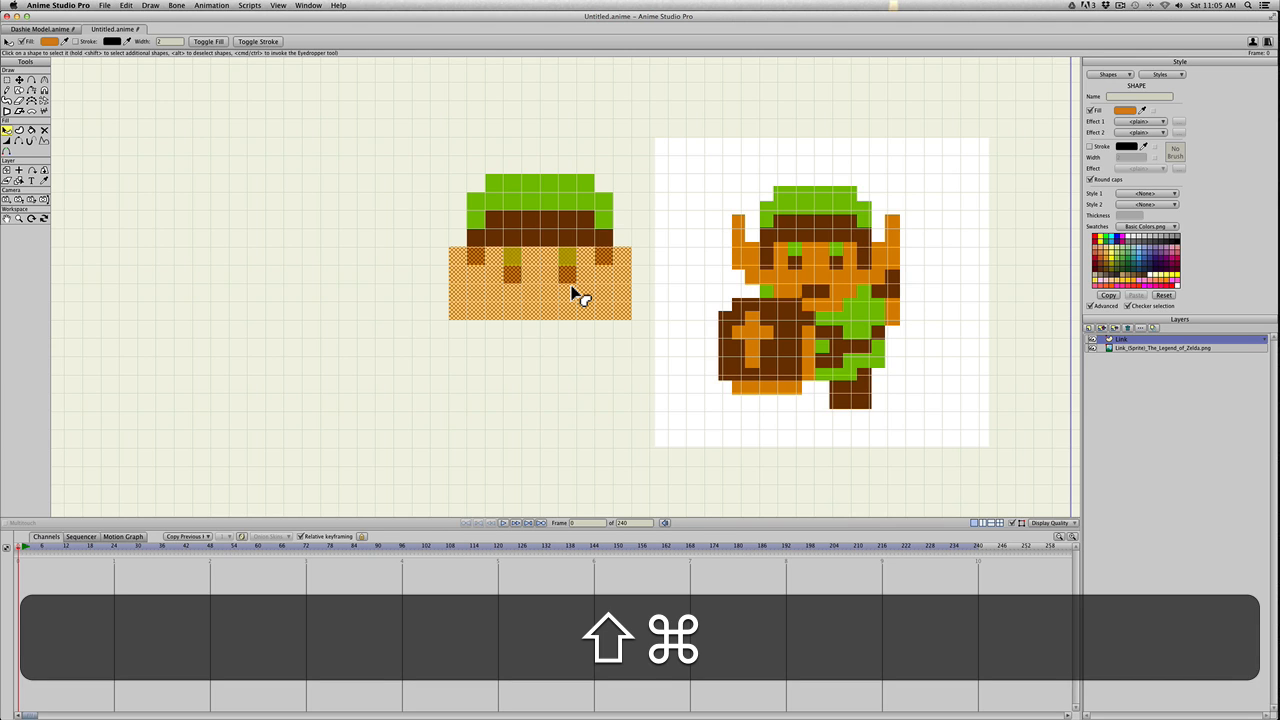
# Send the orange face rectangle behind the hair and eye shapes, and deselect it
pyautogui.press('shift+super+Down')
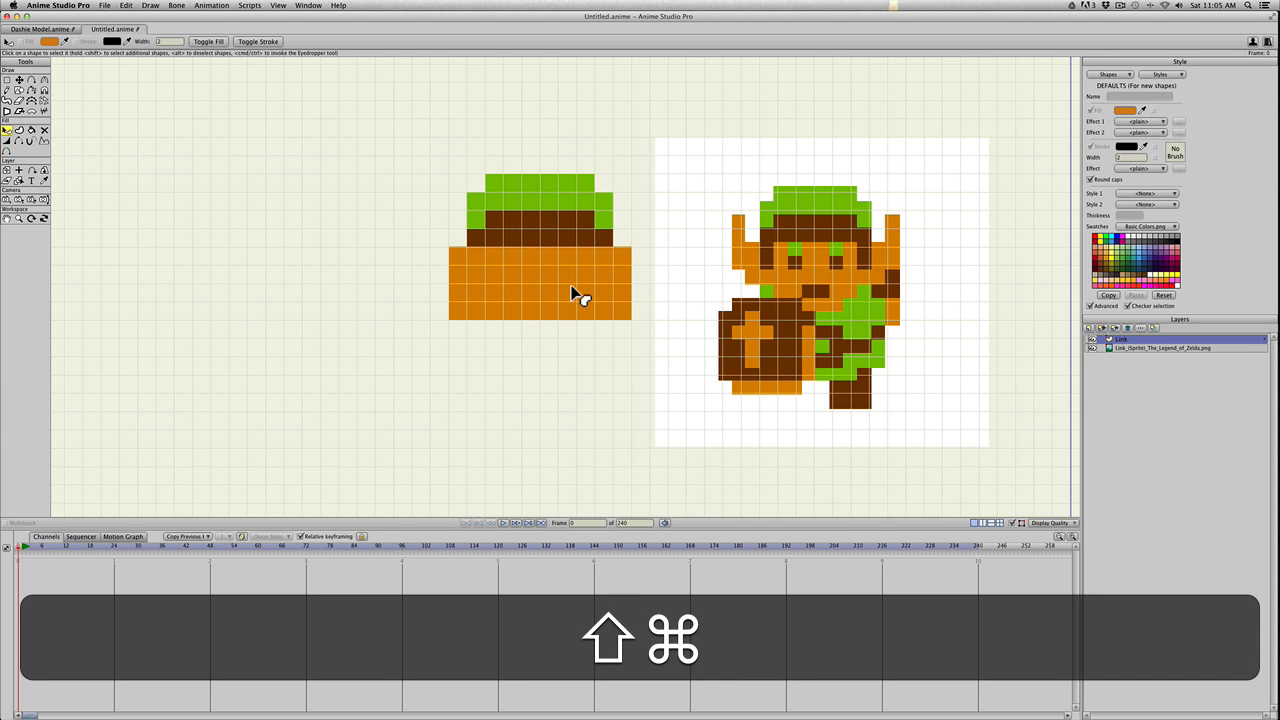
pyautogui.press('q')
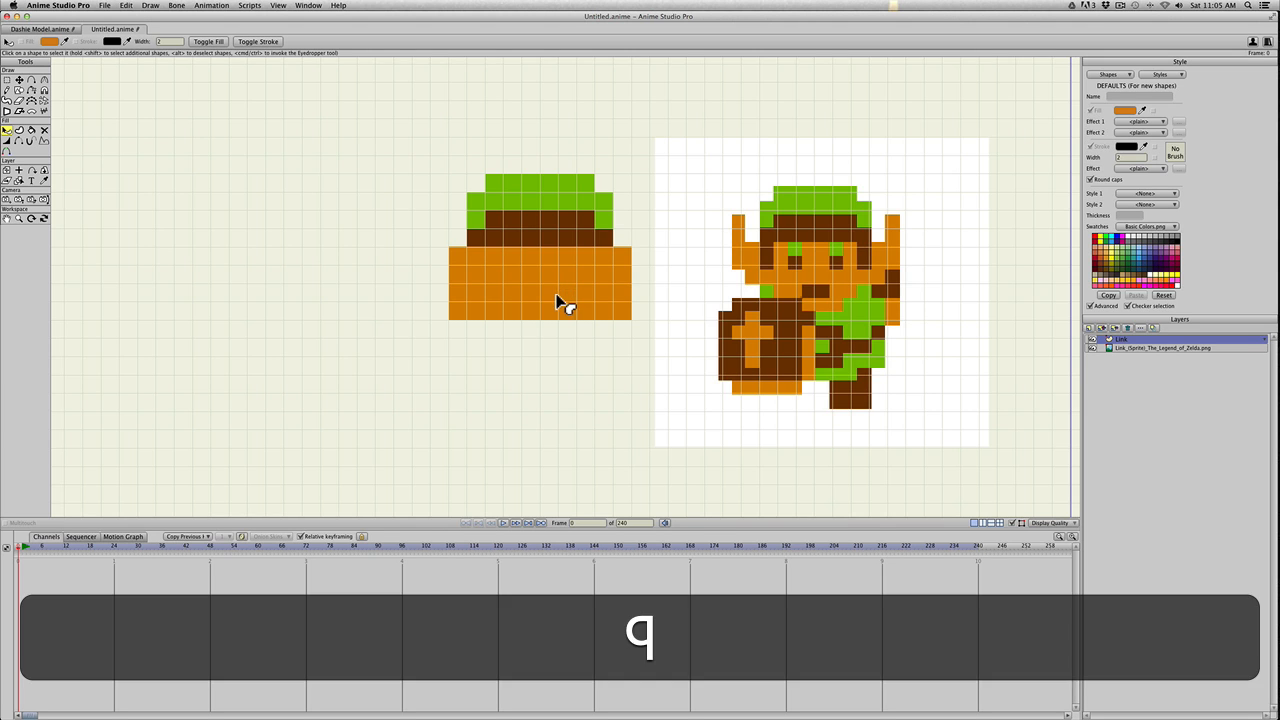
pyautogui.click(563, 296)
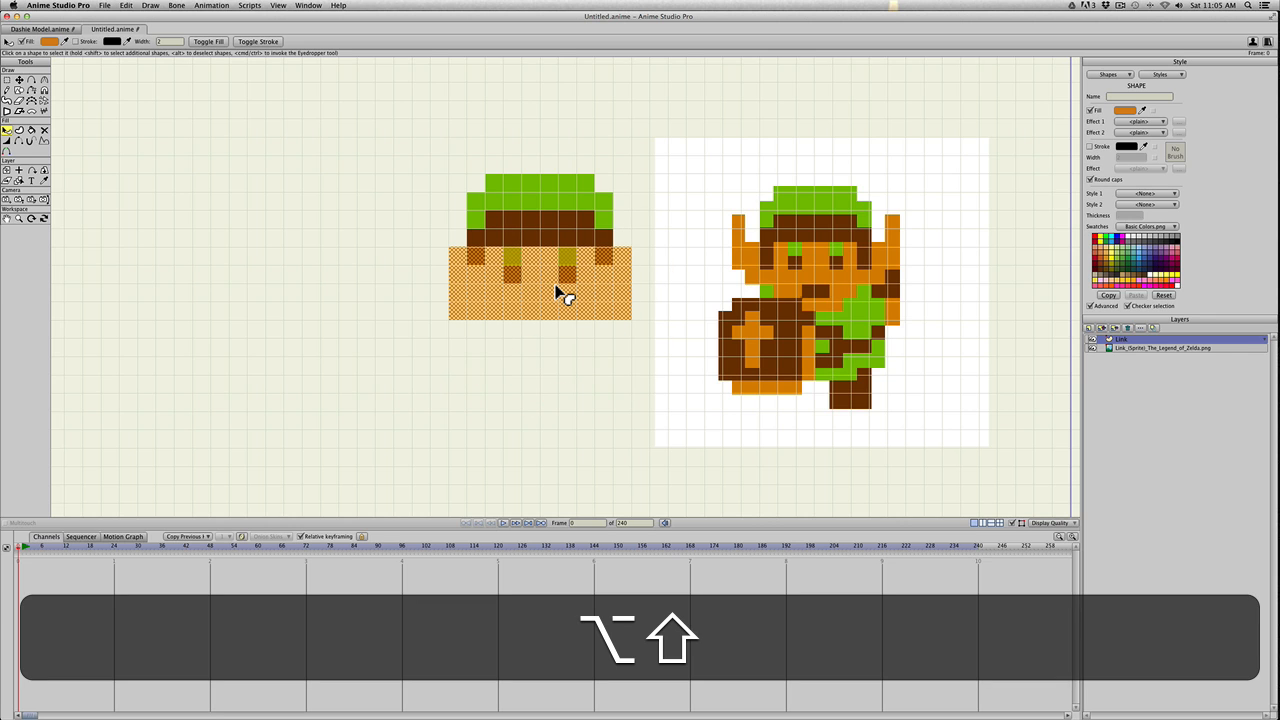
pyautogui.hotkey('alt', 'shift', 'Down')
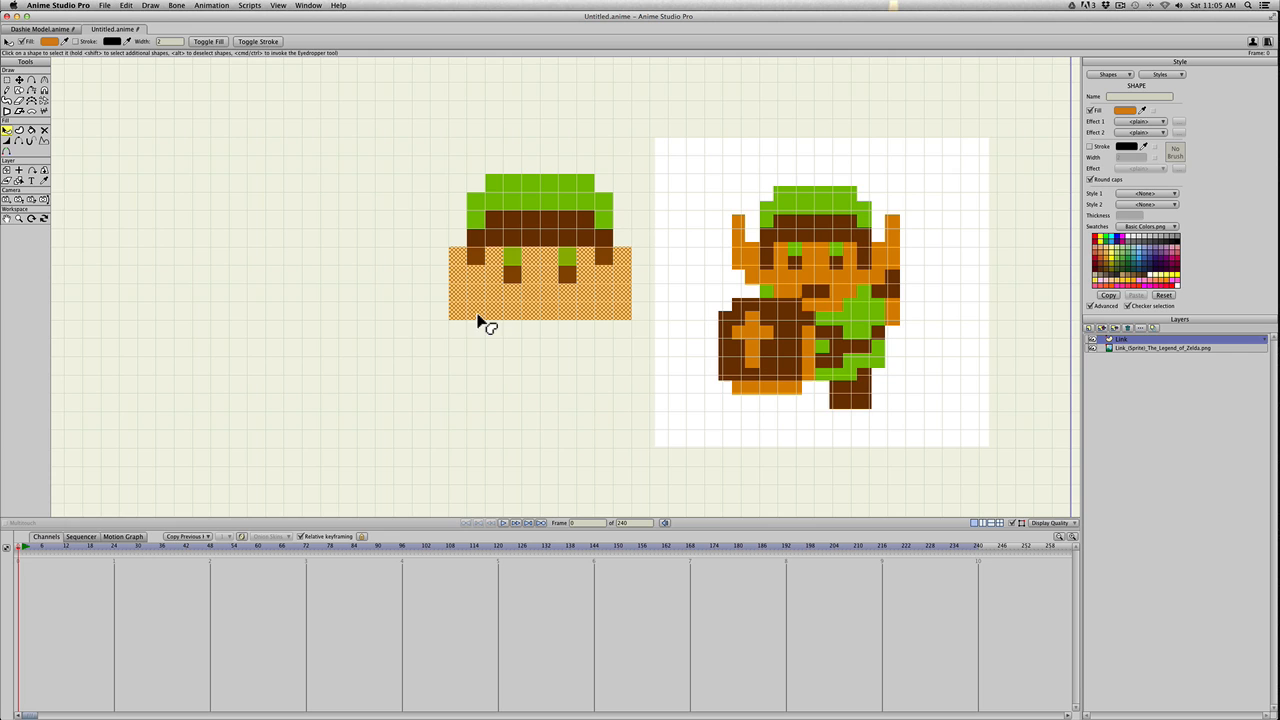
pyautogui.click(490, 342)
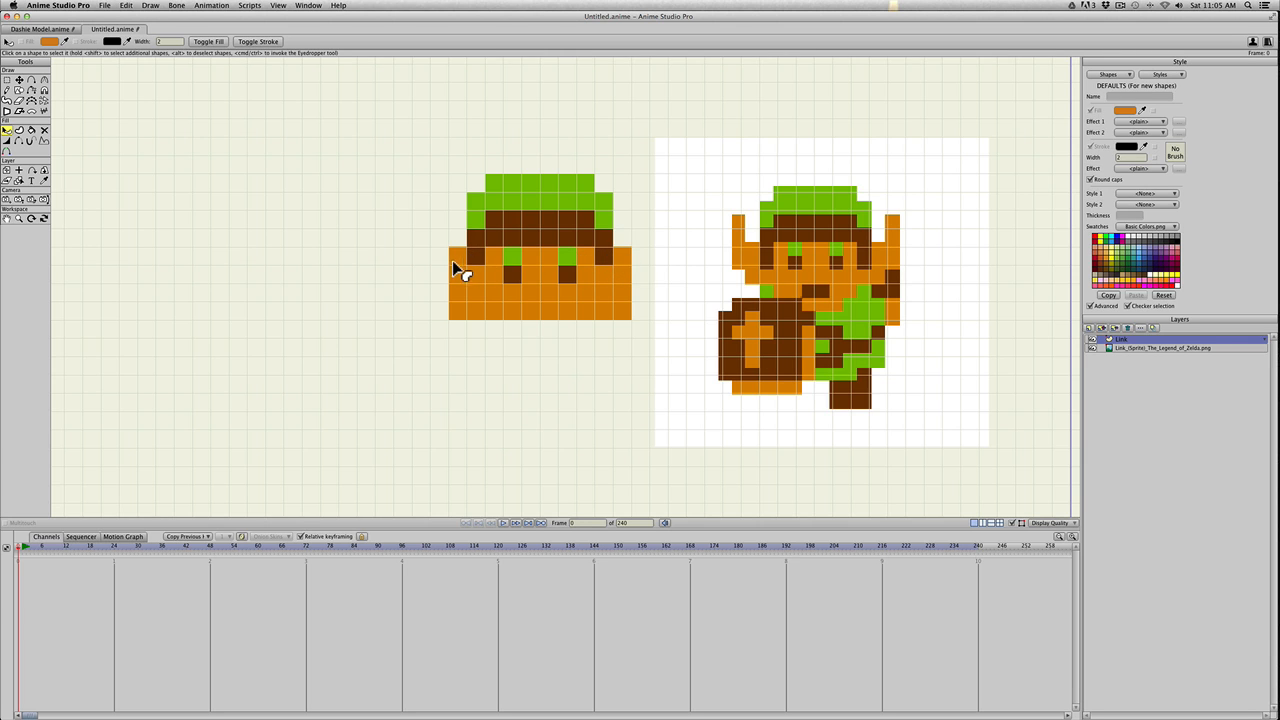
# Add points to the face's left side and move them to grid corners, forming a one-cell-wide, four-cell-tall ear and a stepped cheek
pyautogui.press('a')
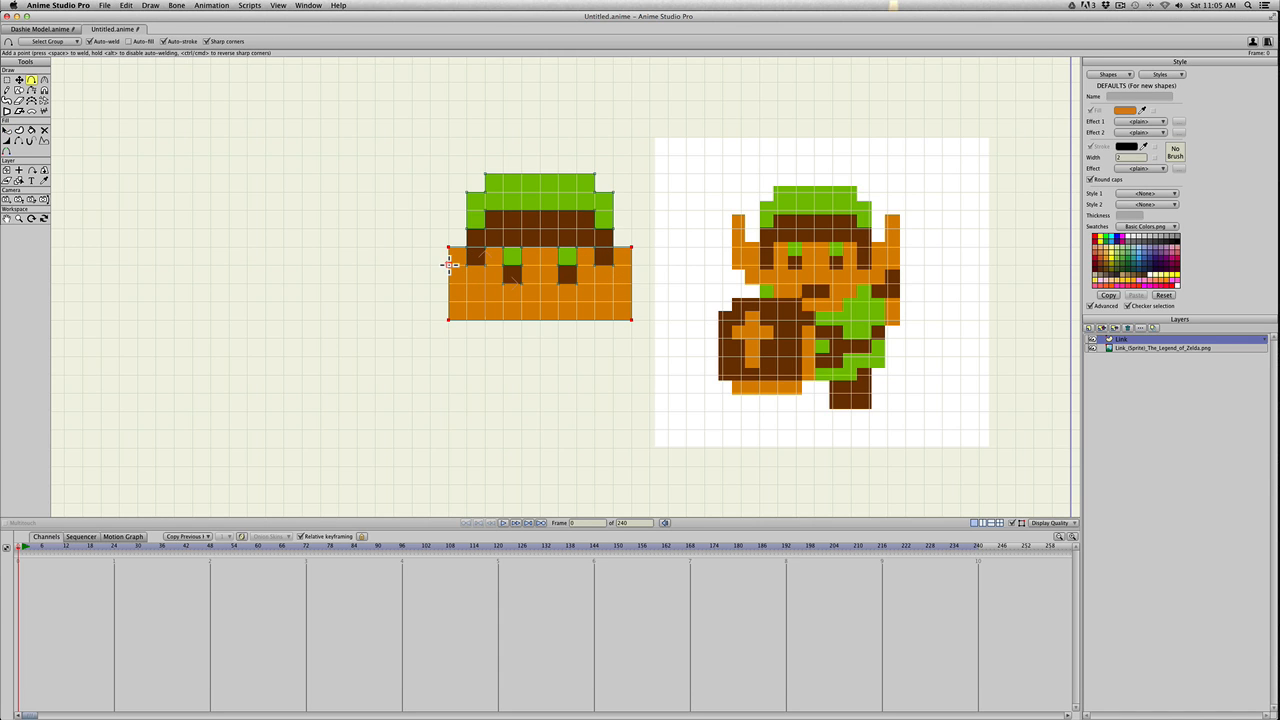
pyautogui.moveTo(449, 264); pyautogui.dragTo(467, 324)
pyautogui.press('t')
pyautogui.press('a')
pyautogui.click(453, 301)
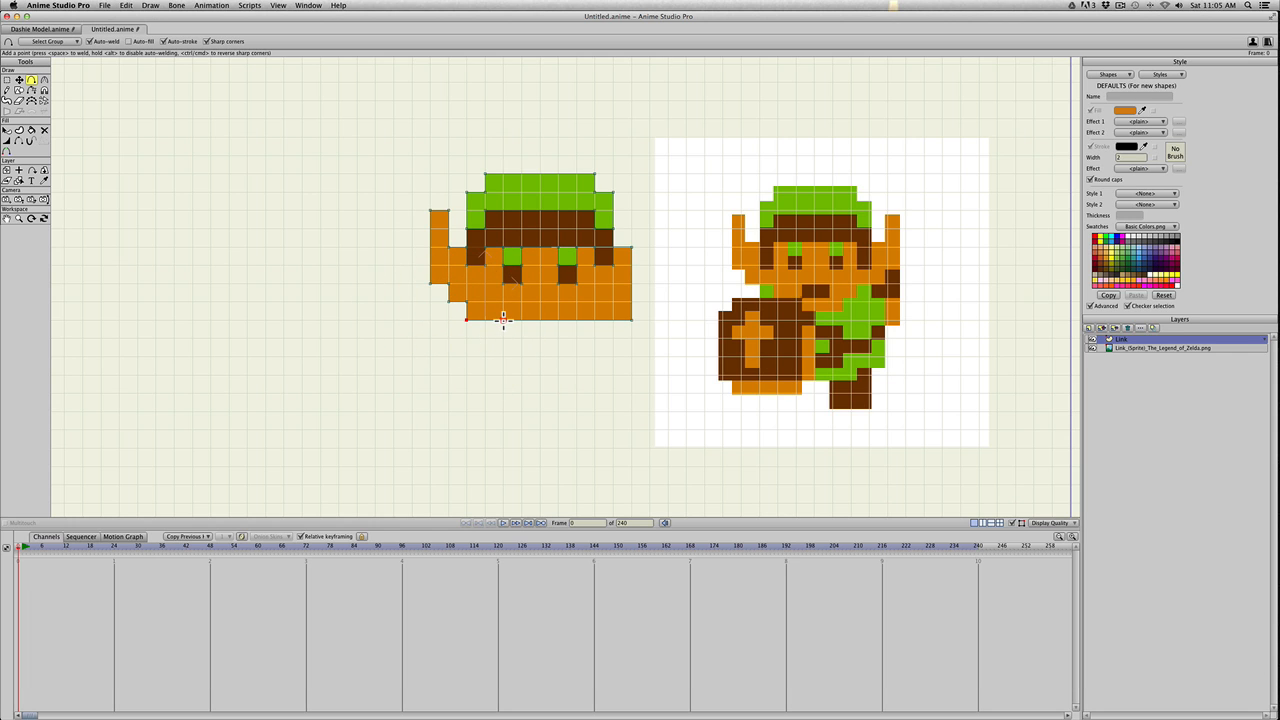
# Add points on the face's bottom edge and drop one by a cell, forming the left side of the chin two cells in from the corner
pyautogui.click(504, 318)
pyautogui.press('super+z')
pyautogui.press('a')
pyautogui.moveTo(521, 320)
pyautogui.mouseDown()
pyautogui.moveTo(508, 337)
pyautogui.moveTo(503, 323)
pyautogui.mouseUp()
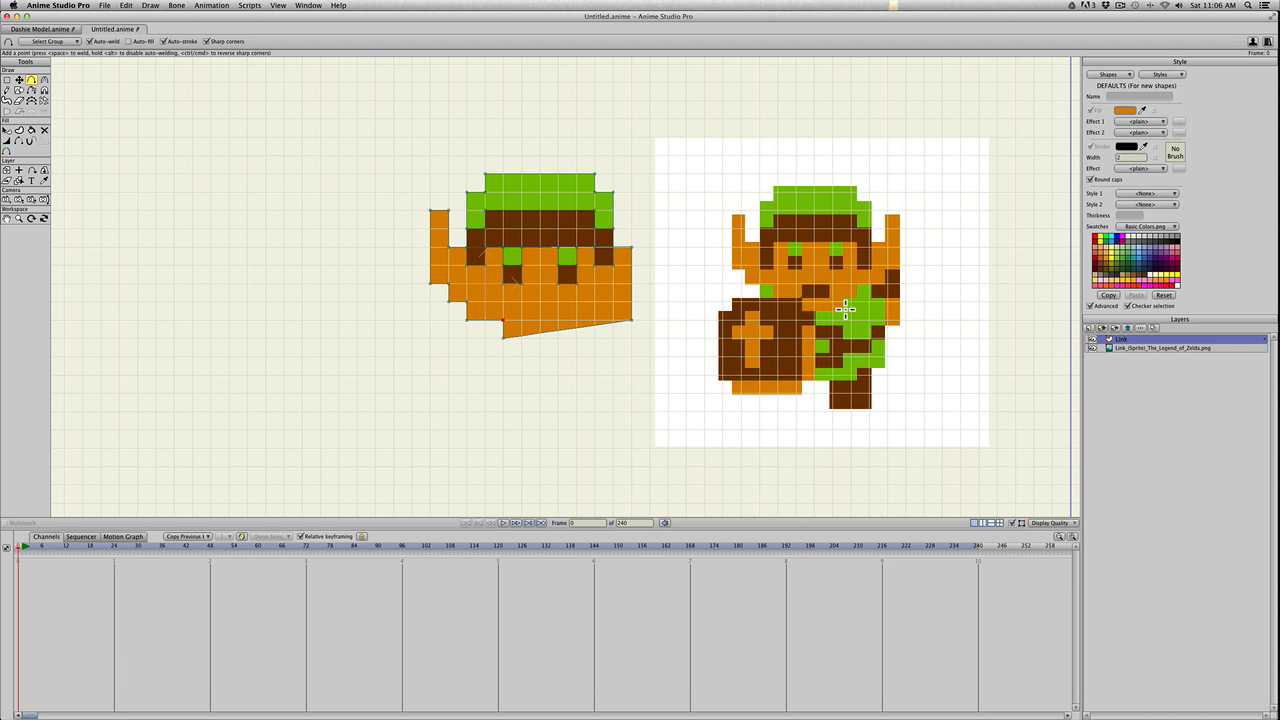
# Add points on the face's bottom and right edges and move them to grid corners, forming a three-cell-wide chin and a stepped right cheek
pyautogui.moveTo(552, 331); pyautogui.dragTo(594, 314)
pyautogui.click(577, 320)
pyautogui.press('t')
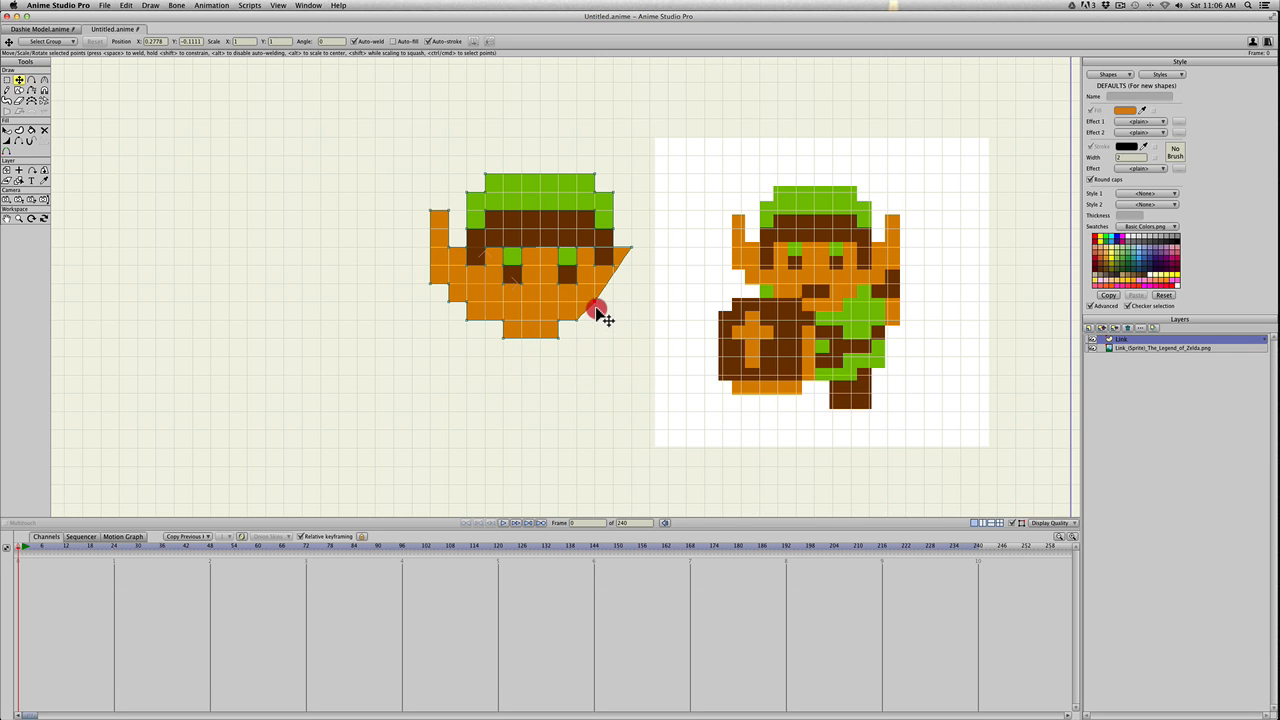
pyautogui.press('a')
pyautogui.click(594, 320)
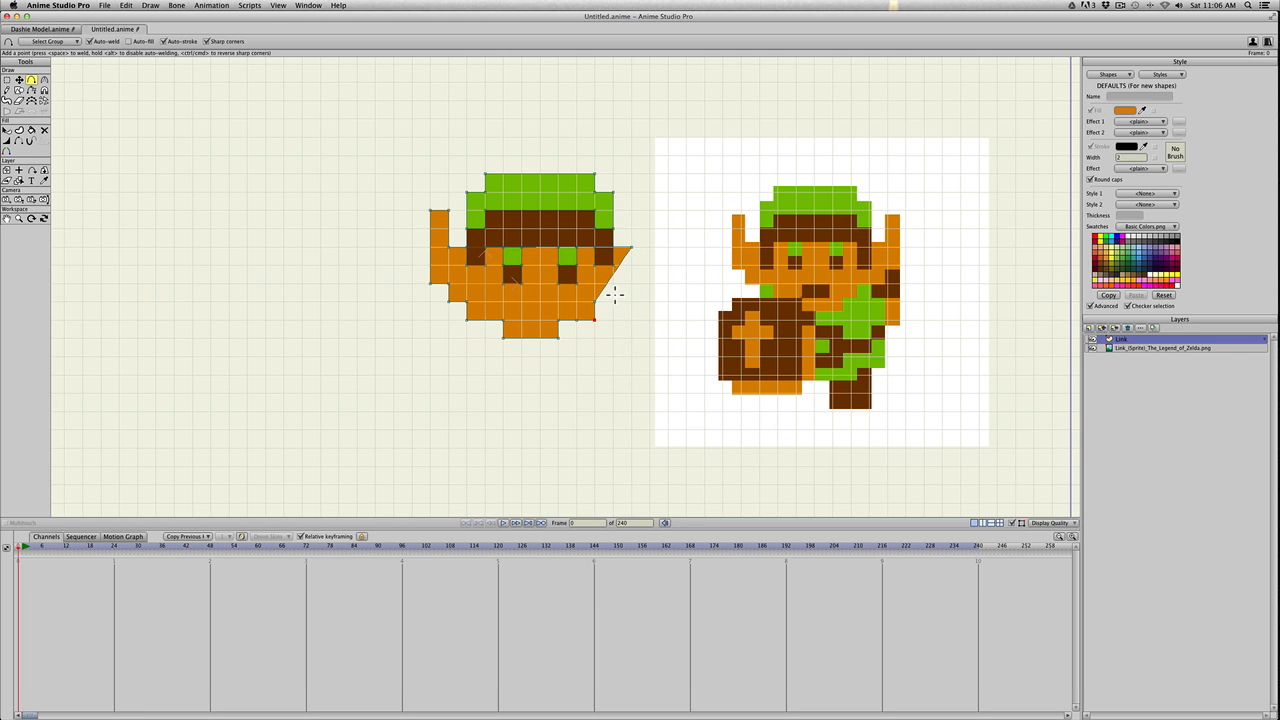
pyautogui.press('a')
pyautogui.press('t')
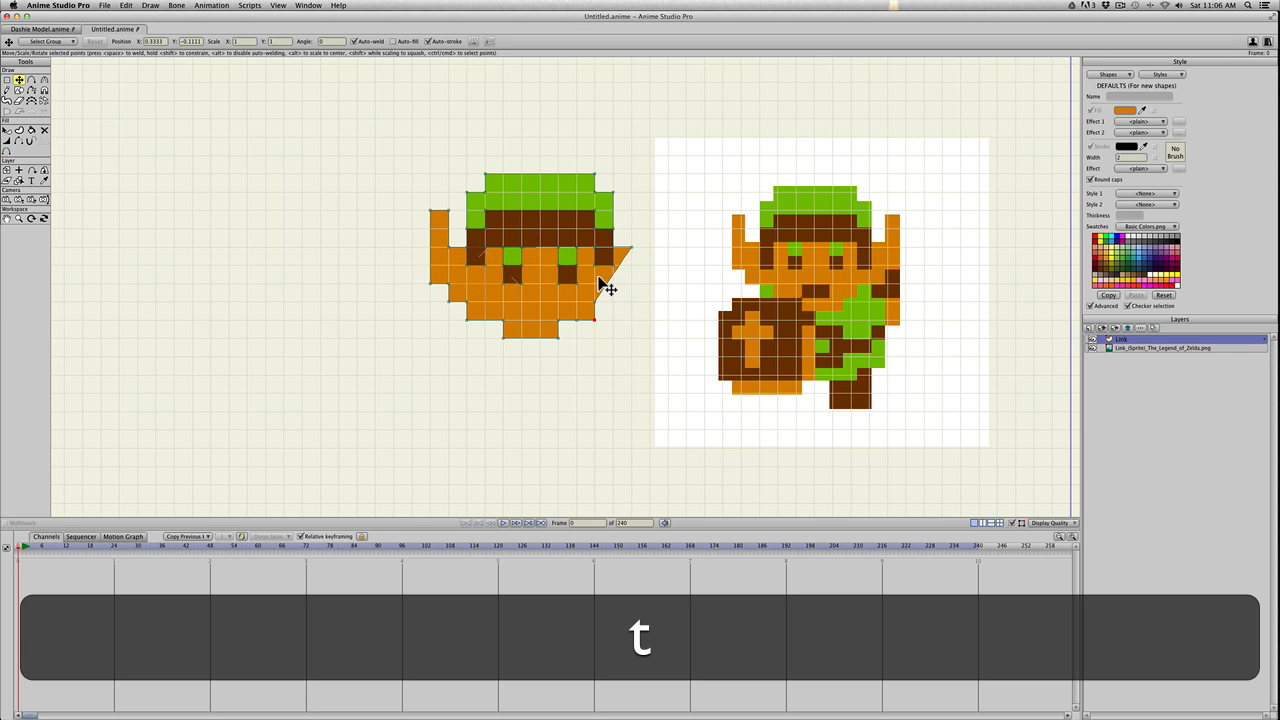
pyautogui.press('a')
pyautogui.click(608, 292)
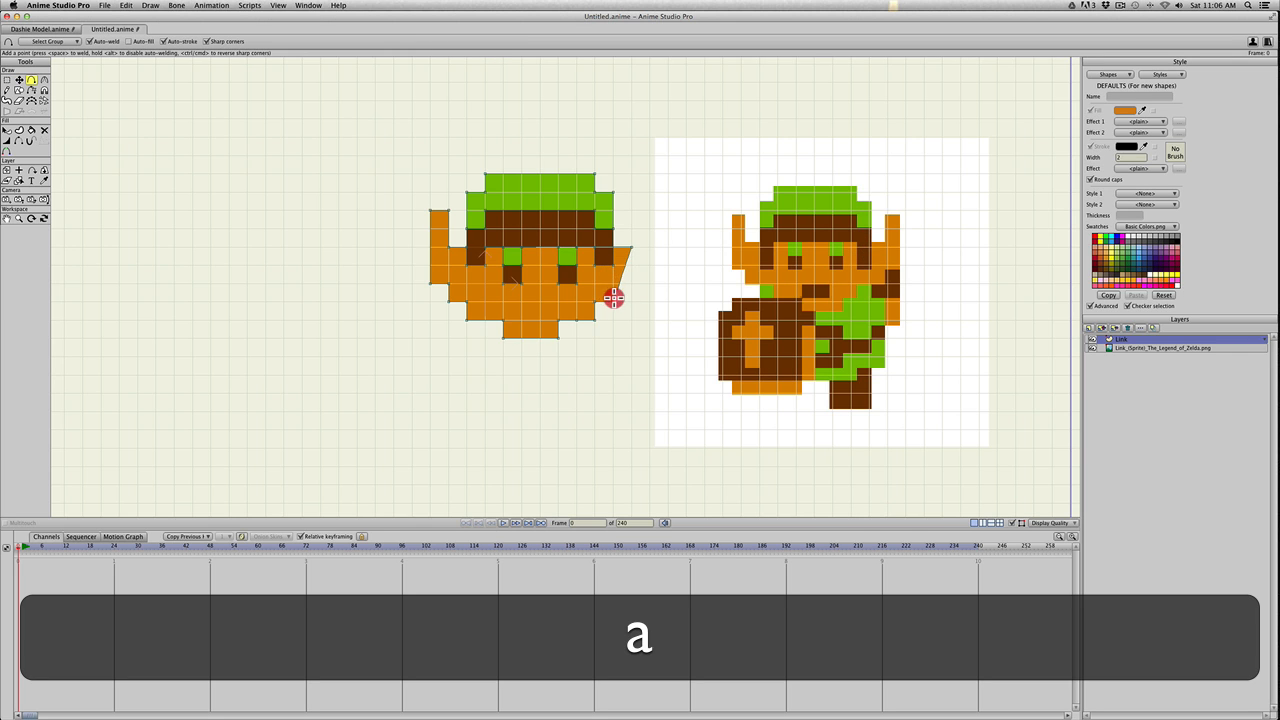
# Lower the hair's sideburn points to the grid corners so both sideburns reach two cells below the hairband
pyautogui.press('t')
pyautogui.click(612, 277)
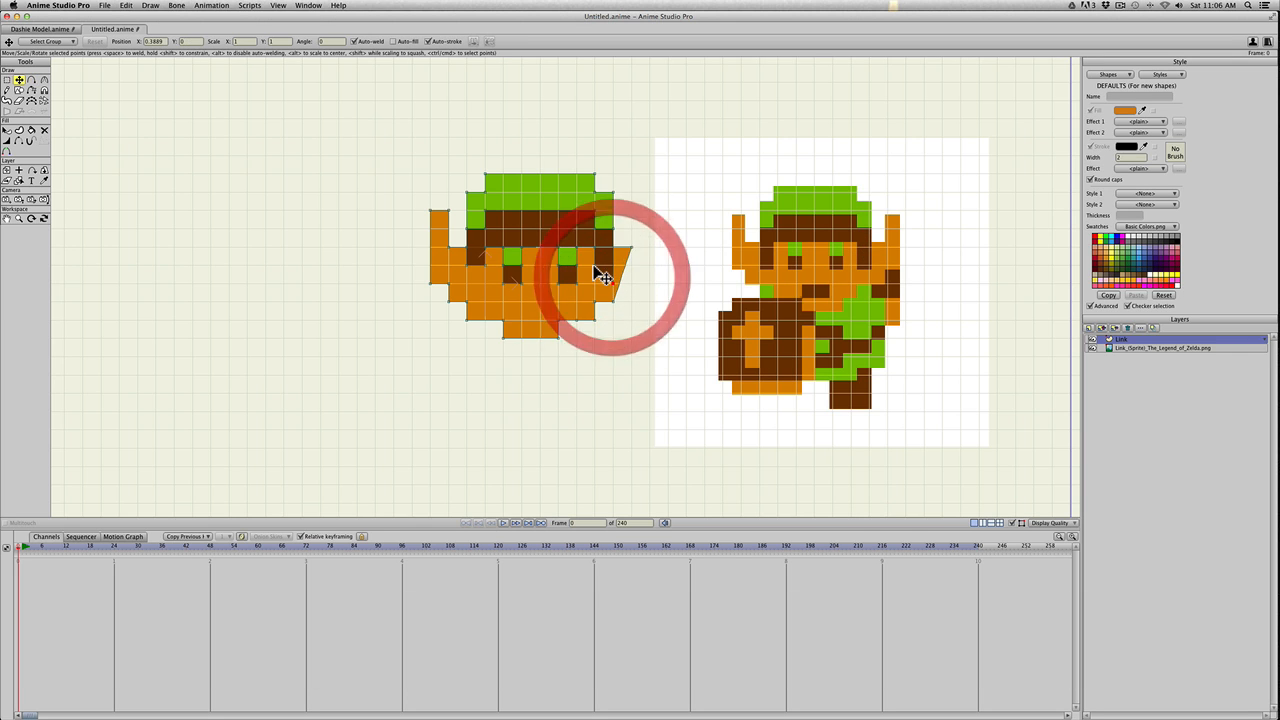
pyautogui.click(595, 282)
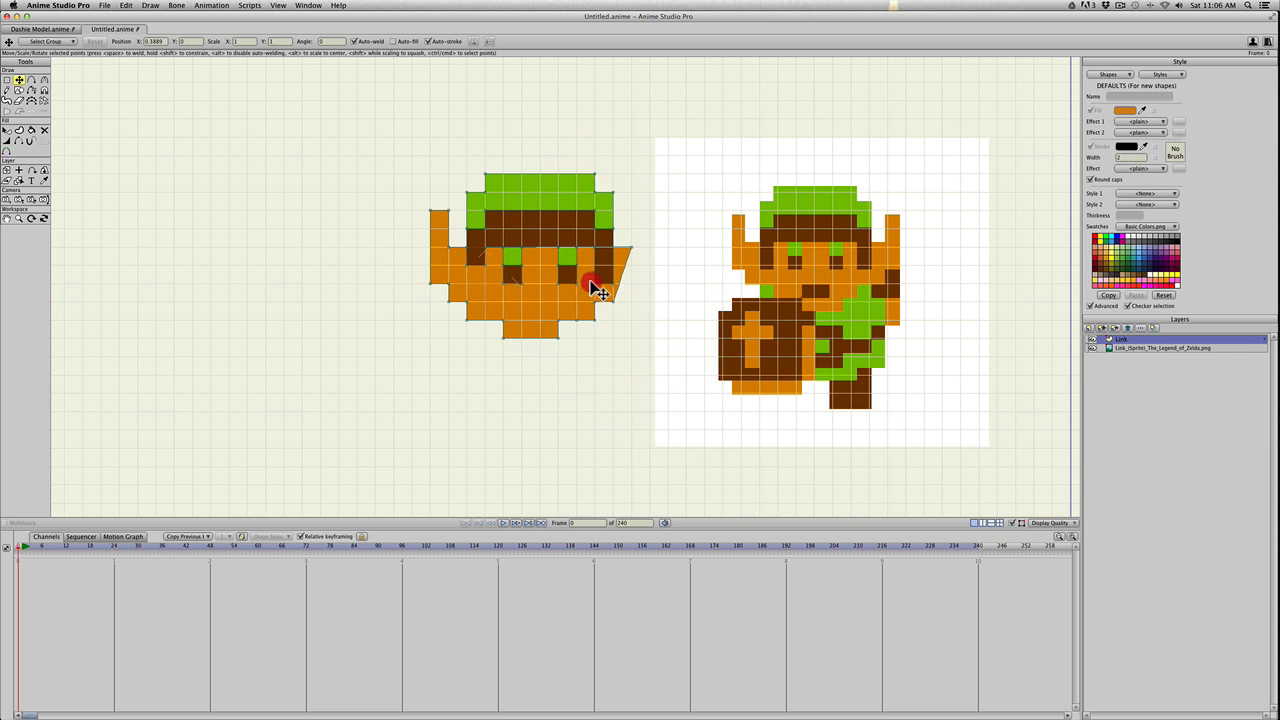
pyautogui.click(466, 283)
# Add points to the face's right side to form a one-cell-wide, four-cell-tall ear, and delete the surplus point on its outer edge
pyautogui.press('a')
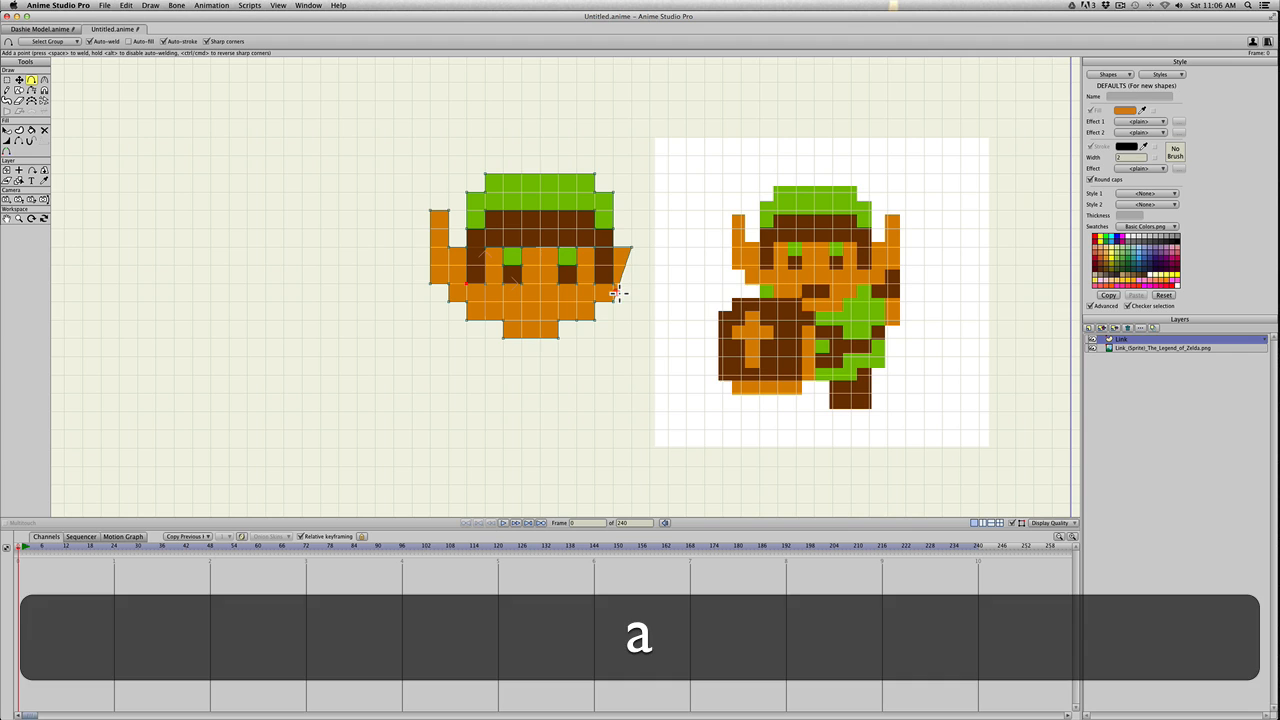
pyautogui.moveTo(618, 293); pyautogui.dragTo(647, 287)
pyautogui.moveTo(641, 292); pyautogui.dragTo(631, 210)
pyautogui.press('t')
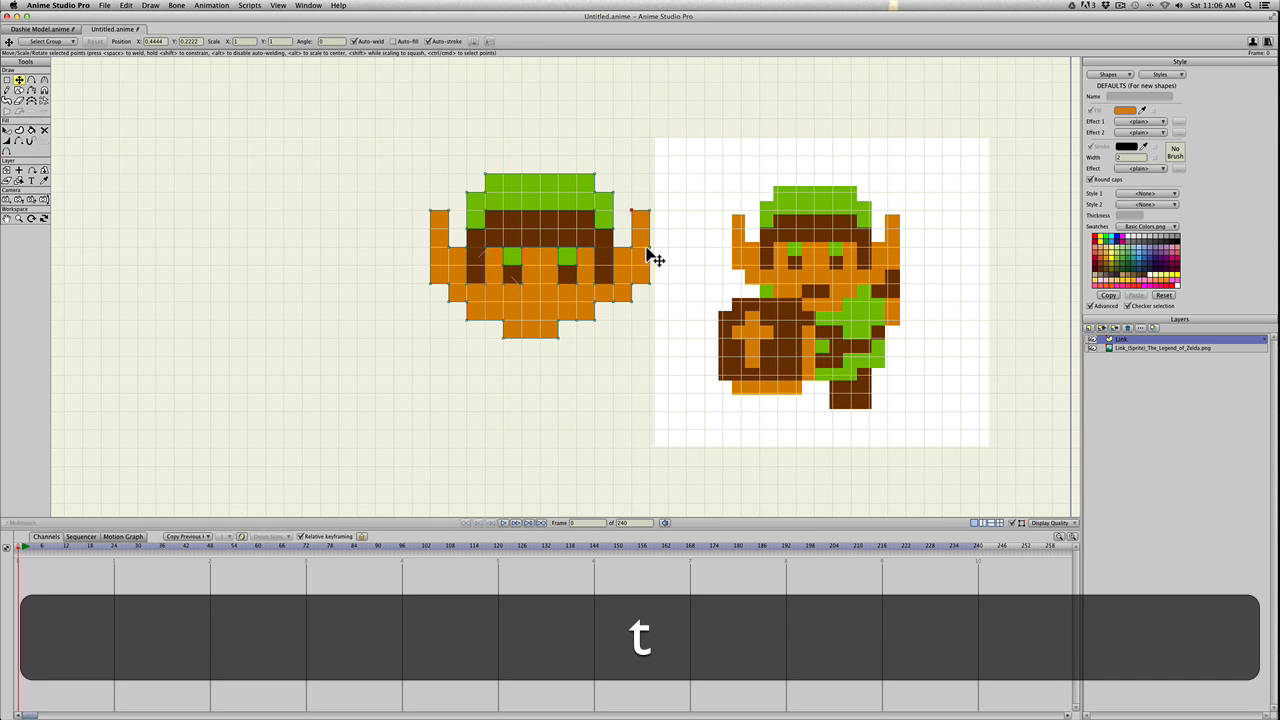
pyautogui.click(650, 255)
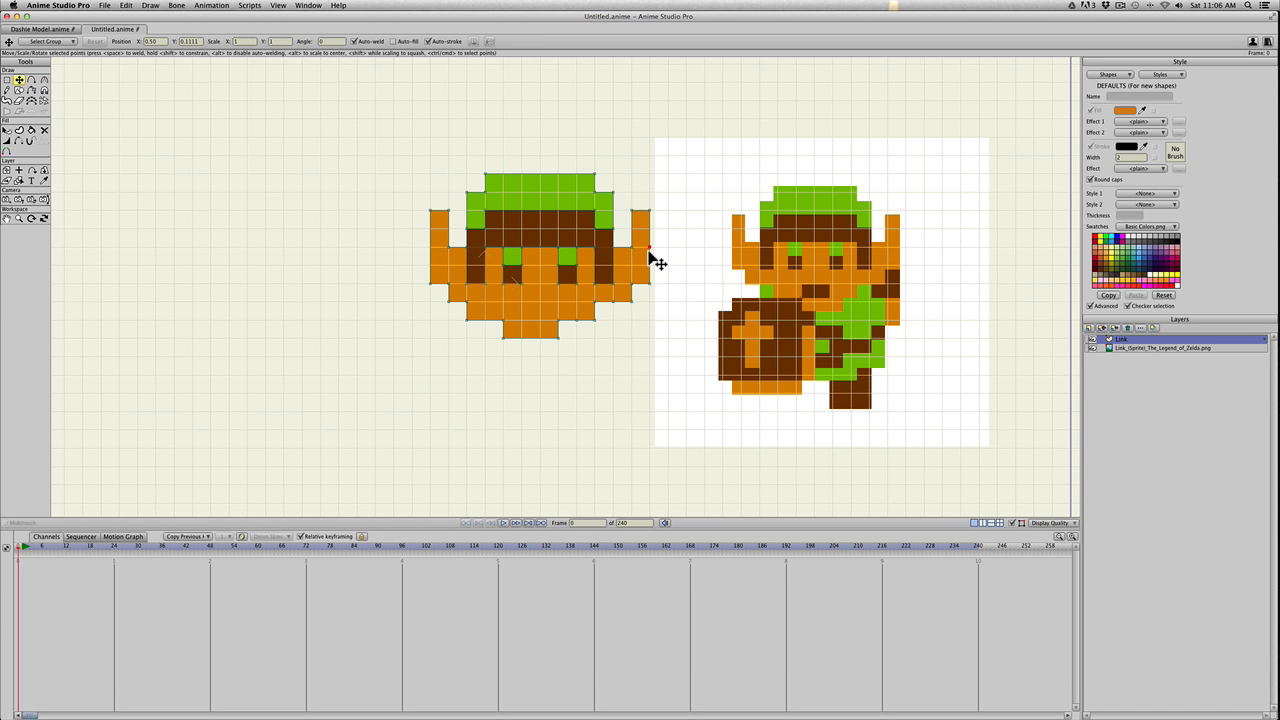
pyautogui.press('BackSpace')
# Using the hair's brown, draw an L-shaped sleeve below the right ear, two cells tall with its bottom row two cells wide
pyautogui.press('q')
pyautogui.click(614, 281)
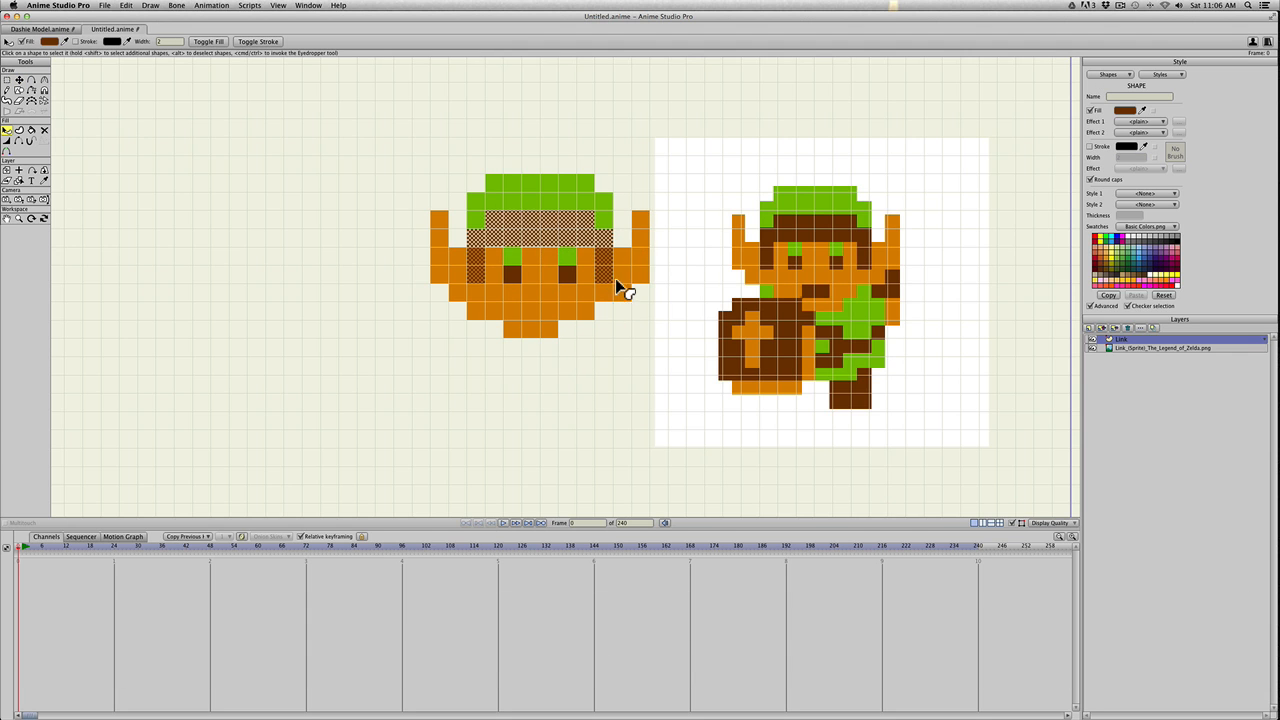
pyautogui.press('s')
pyautogui.moveTo(631, 284)
pyautogui.mouseDown()
pyautogui.moveTo(646, 316)
pyautogui.moveTo(617, 306)
pyautogui.moveTo(613, 320)
pyautogui.moveTo(631, 302)
pyautogui.mouseUp()
pyautogui.press('a')
pyautogui.click(625, 302)
pyautogui.press('s')
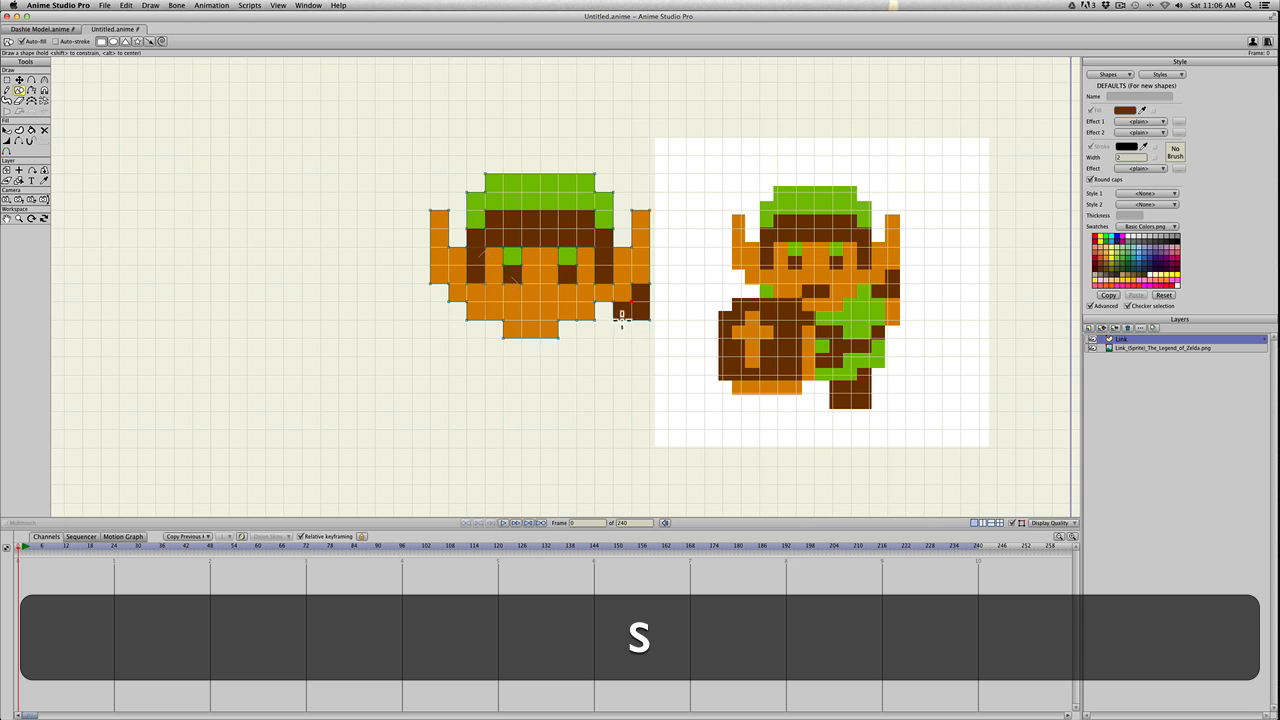
# Using the face's orange, draw an arm rectangle one cell wide and two cells tall directly below the brown sleeve
pyautogui.press('q')
pyautogui.click(636, 280)
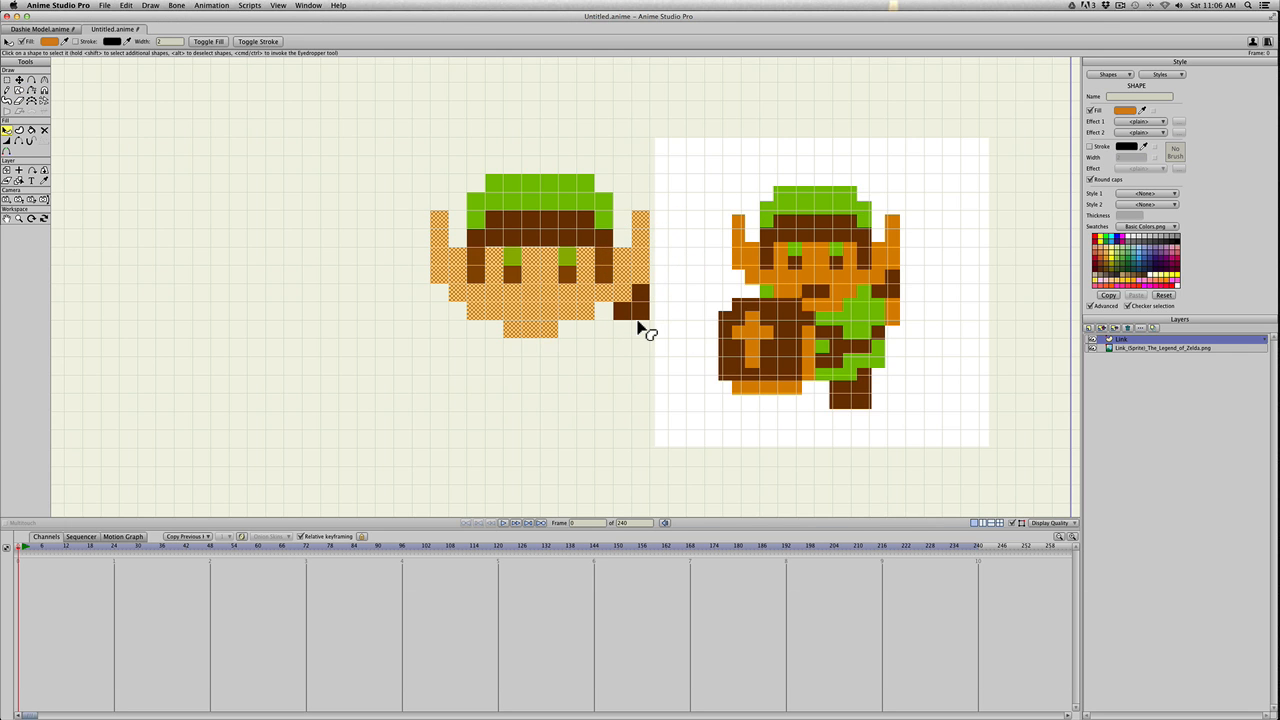
pyautogui.press('s')
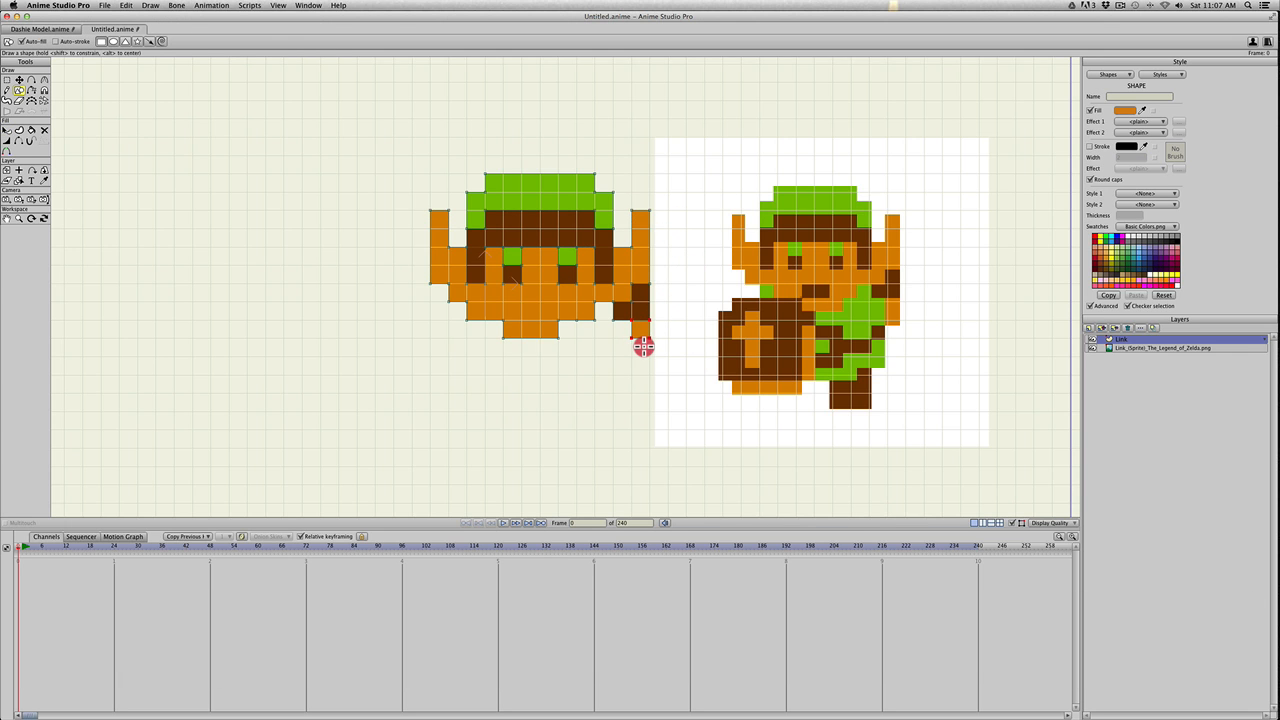
pyautogui.moveTo(643, 345); pyautogui.dragTo(643, 355)
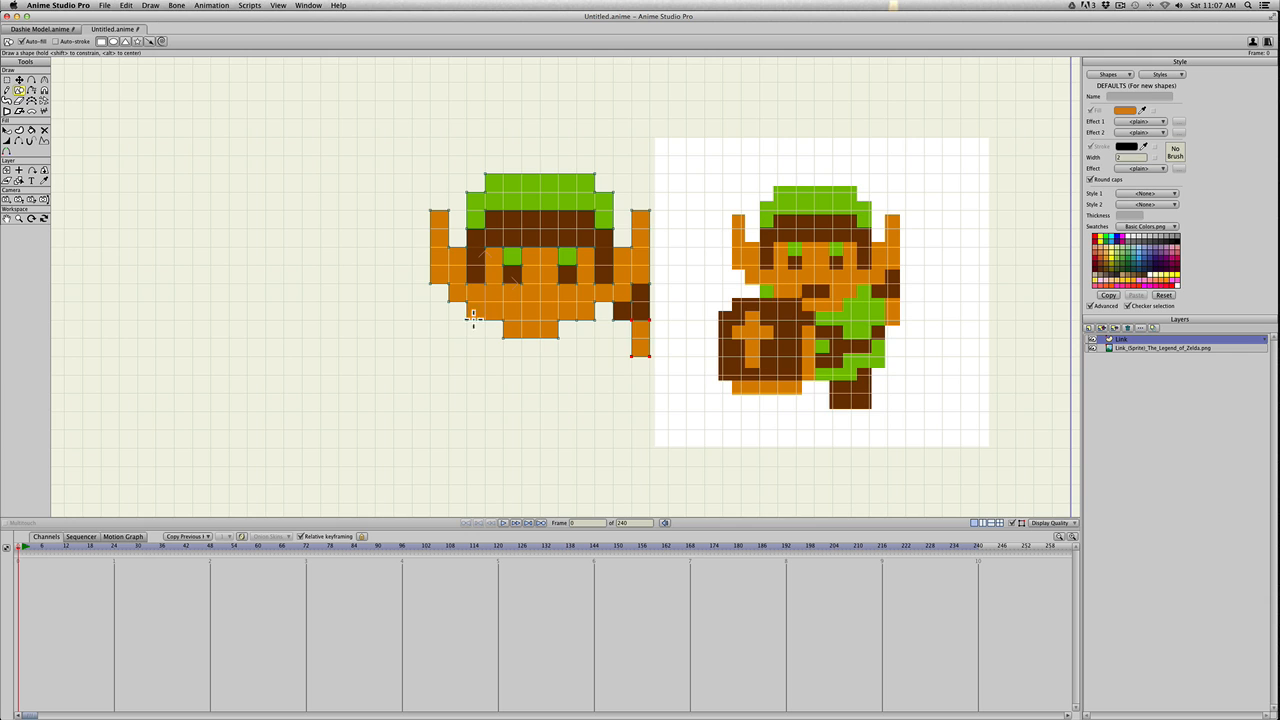
# Using the hat's green, draw a one-cell square below the lower-left corner of the face
pyautogui.press('q')
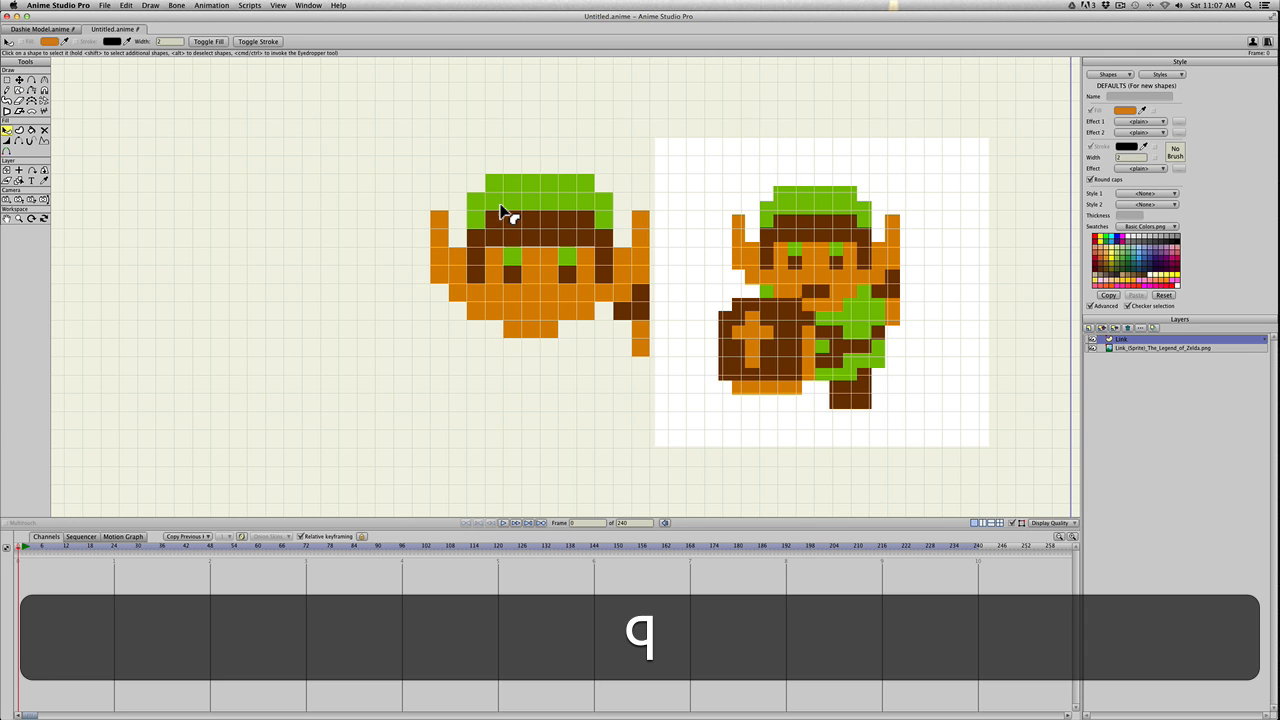
pyautogui.click(500, 194)
pyautogui.press('s')
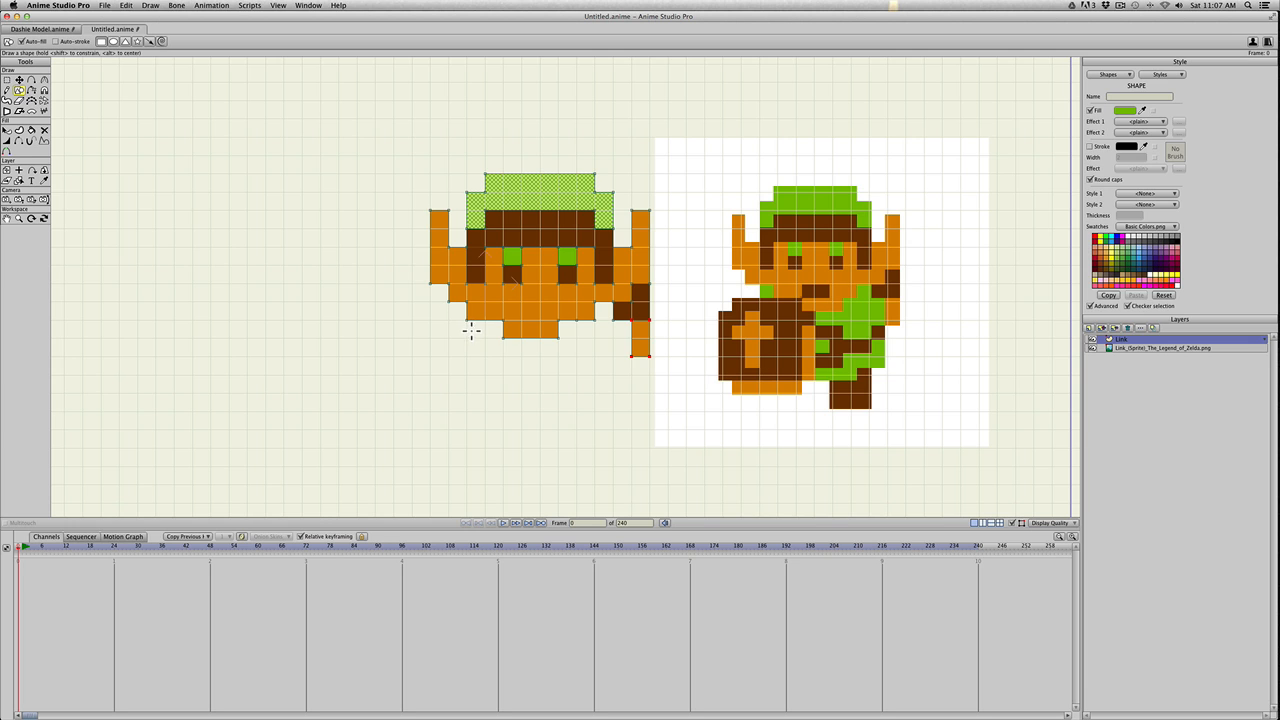
pyautogui.moveTo(467, 320); pyautogui.dragTo(482, 337)
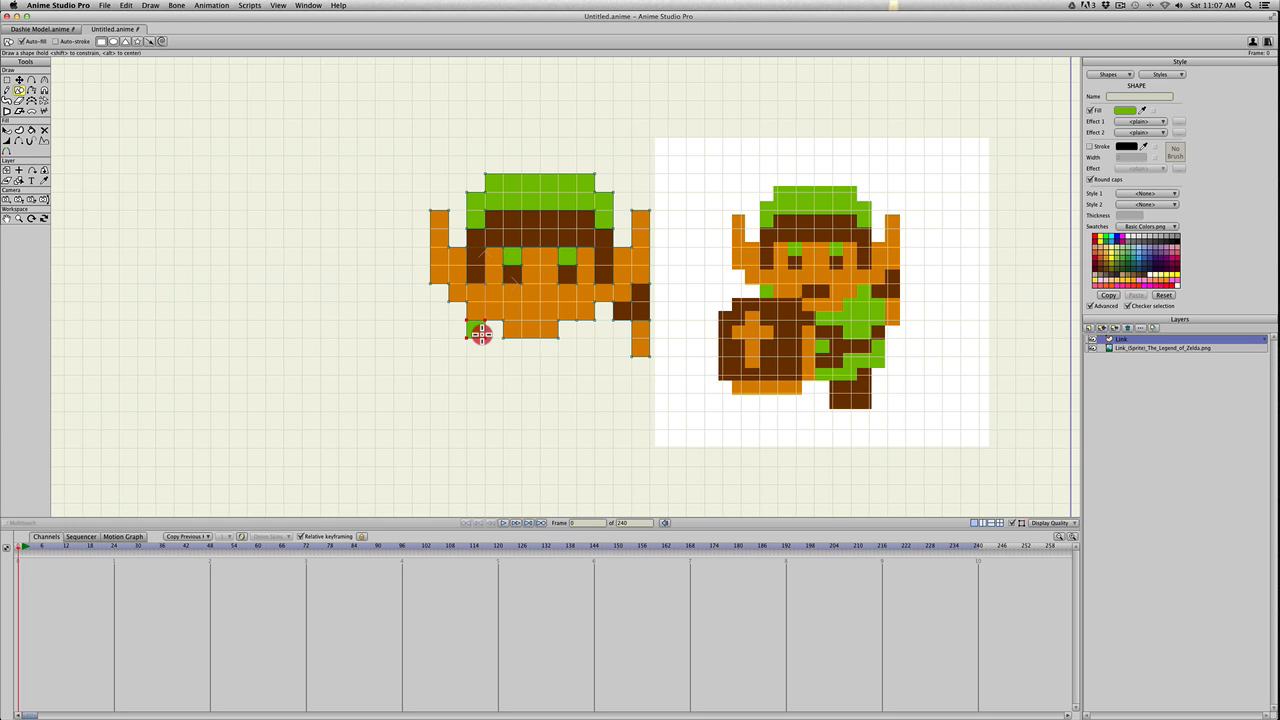
# Move the chin's left points one cell outward so the orange chin meets the green square
pyautogui.press('t')
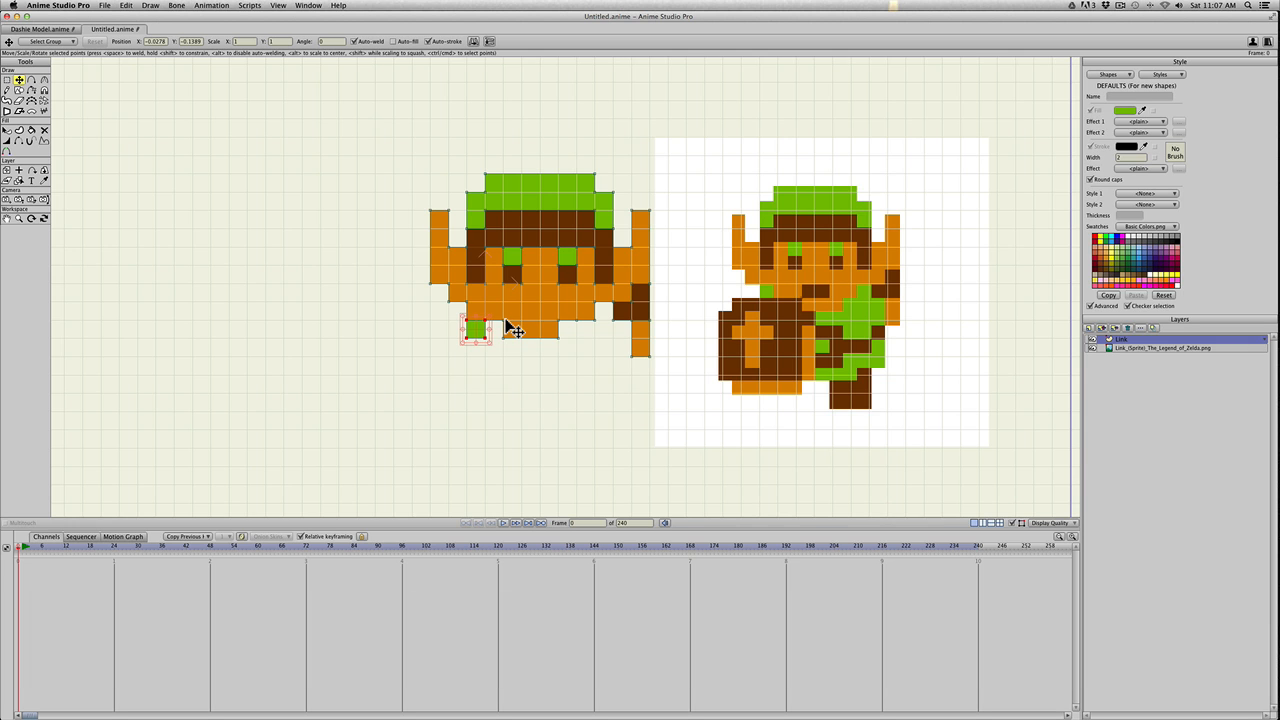
pyautogui.press('t')
pyautogui.click(500, 326)
pyautogui.press('t')
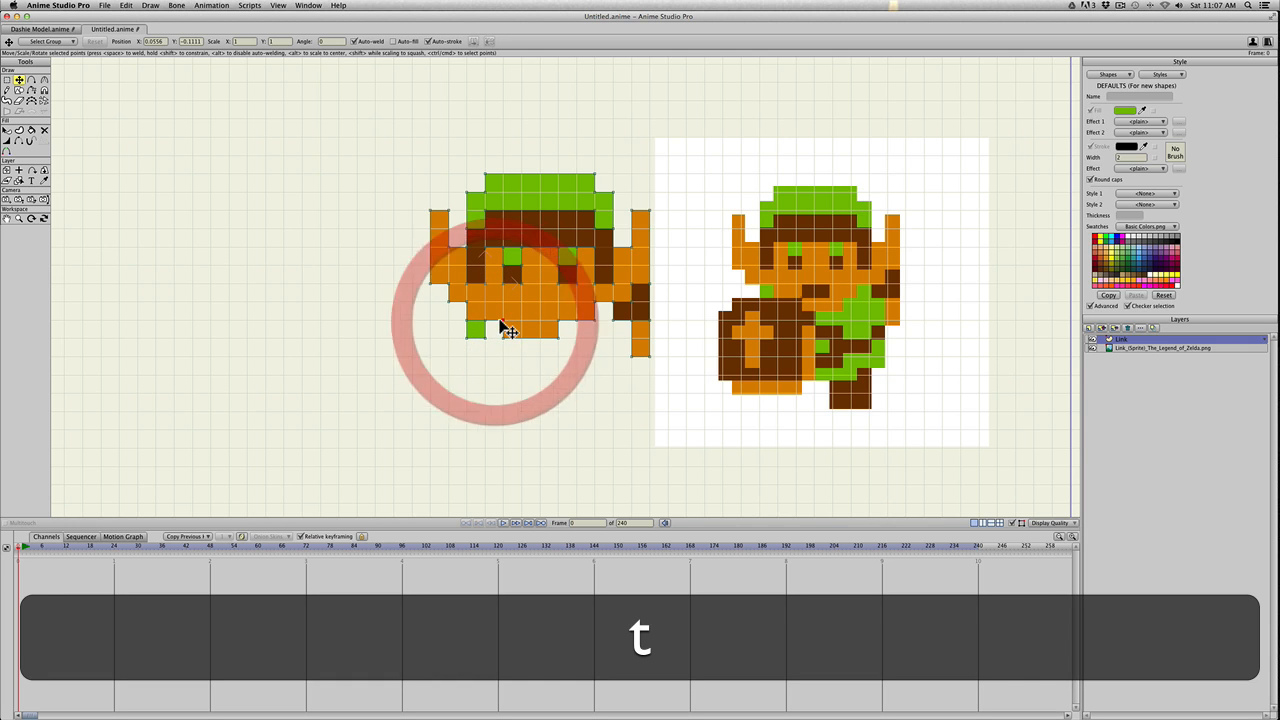
pyautogui.moveTo(501, 321); pyautogui.dragTo(486, 337)
pyautogui.press('t')
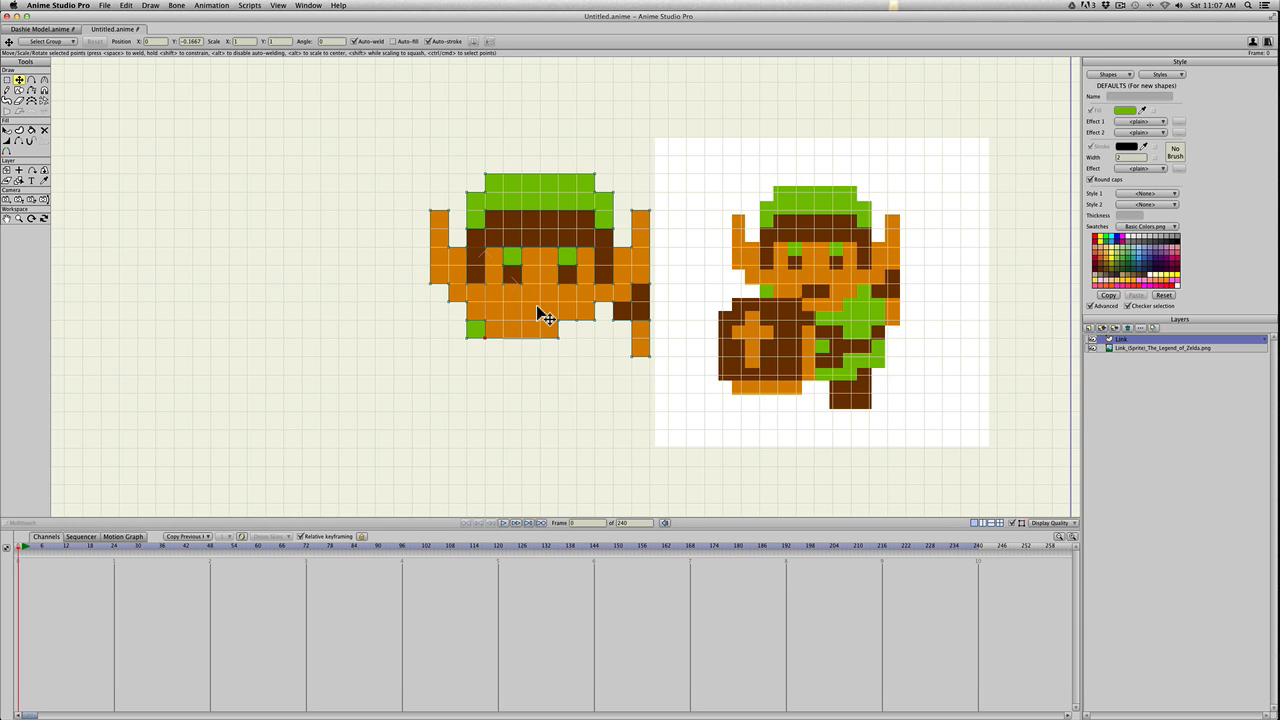
# Using the eye's brown, draw a mouth rectangle two cells wide and one cell tall on the lower face
pyautogui.press('q')
pyautogui.click(515, 271)
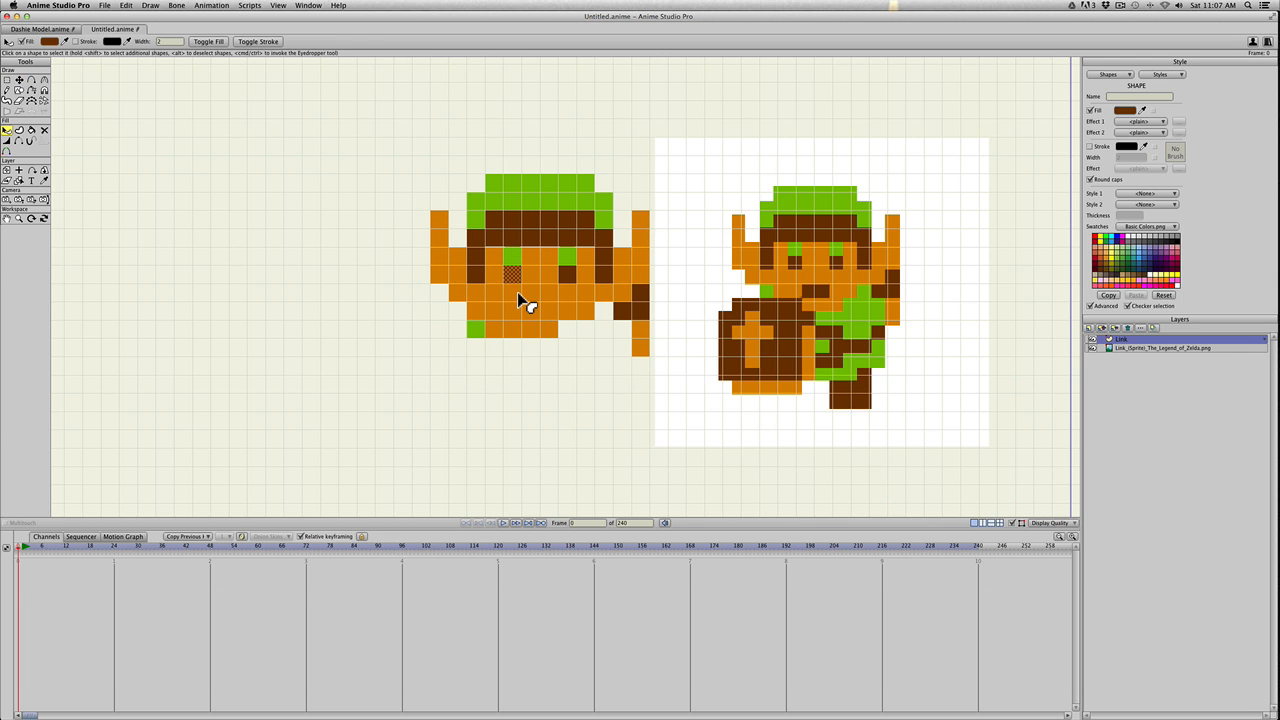
pyautogui.press('s')
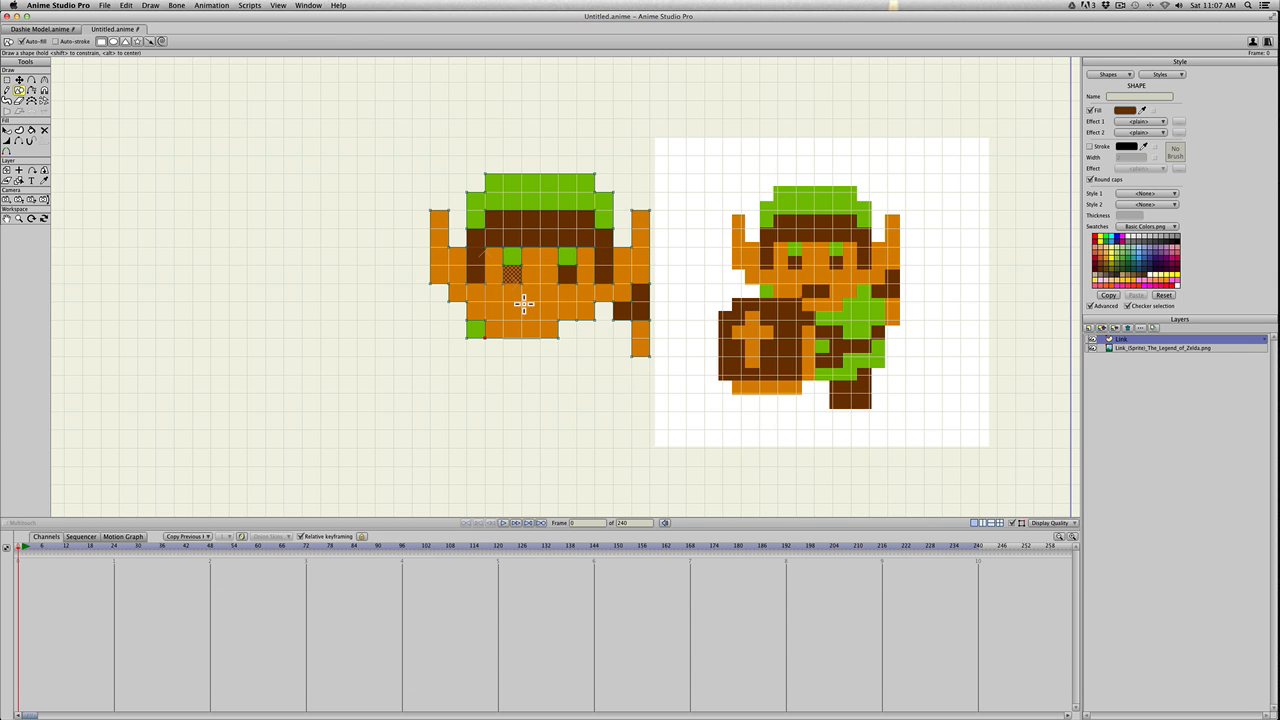
pyautogui.moveTo(521, 302); pyautogui.dragTo(557, 318)
# Using the eye's green, draw a one-by-four-cell tunic strip right of the chin, and add points extending it to the arm and chin
pyautogui.press('q')
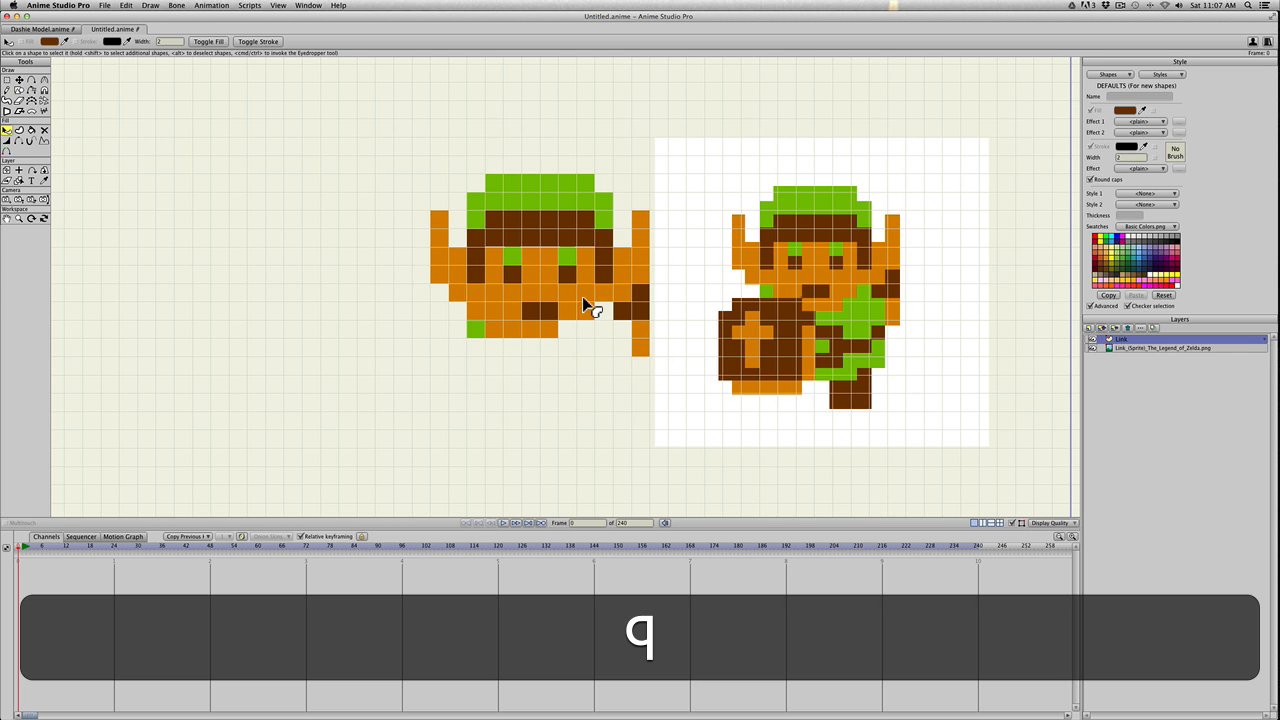
pyautogui.click(567, 258)
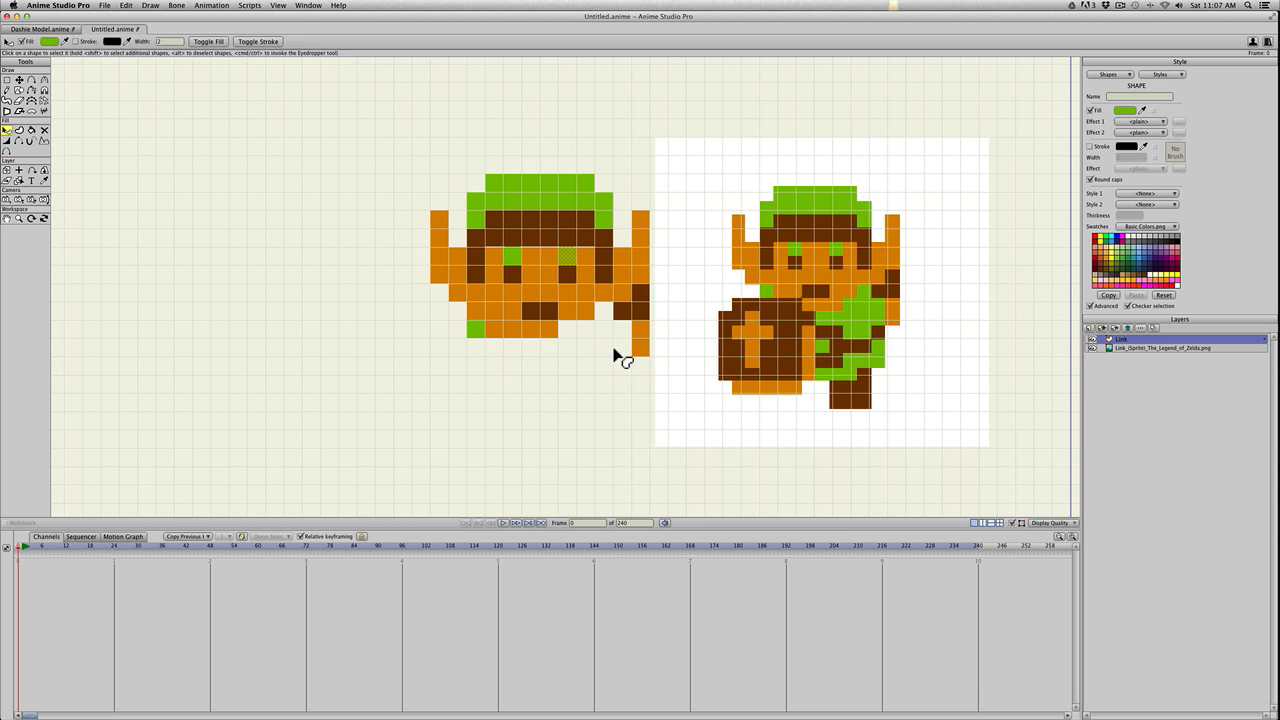
pyautogui.press('s')
pyautogui.moveTo(596, 307); pyautogui.dragTo(605, 378)
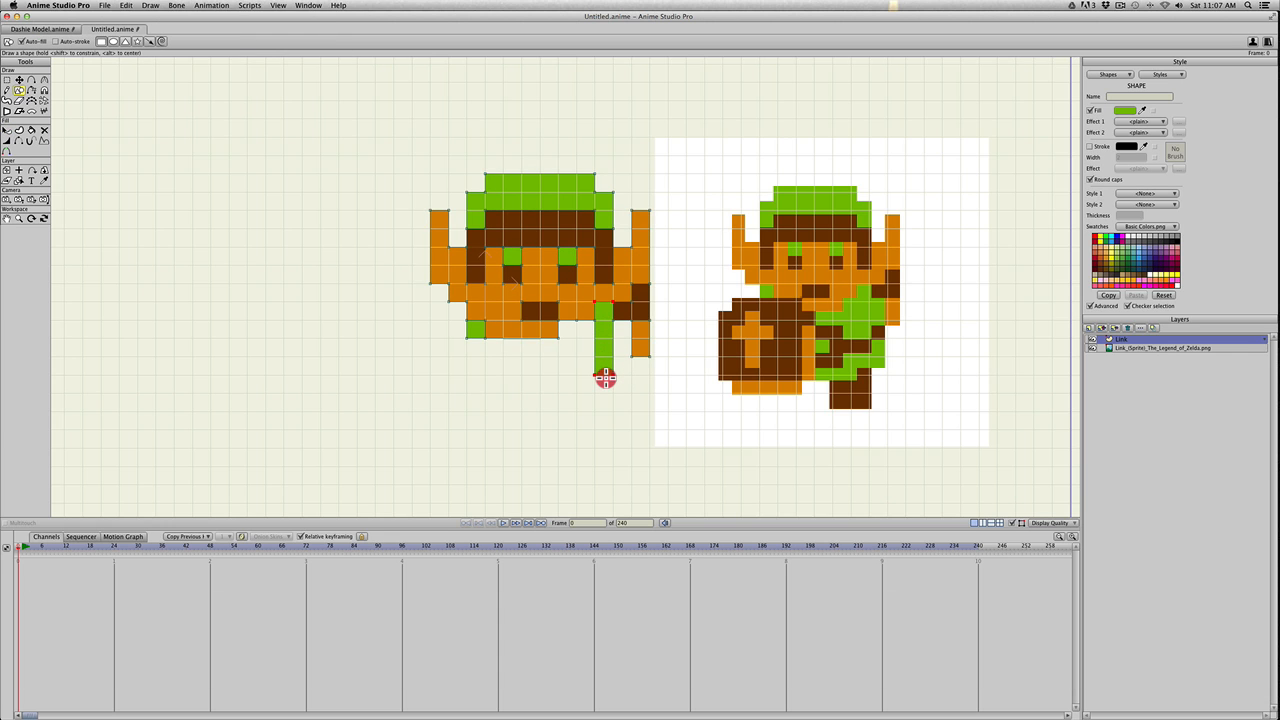
pyautogui.press('a')
pyautogui.moveTo(611, 362); pyautogui.dragTo(562, 325)
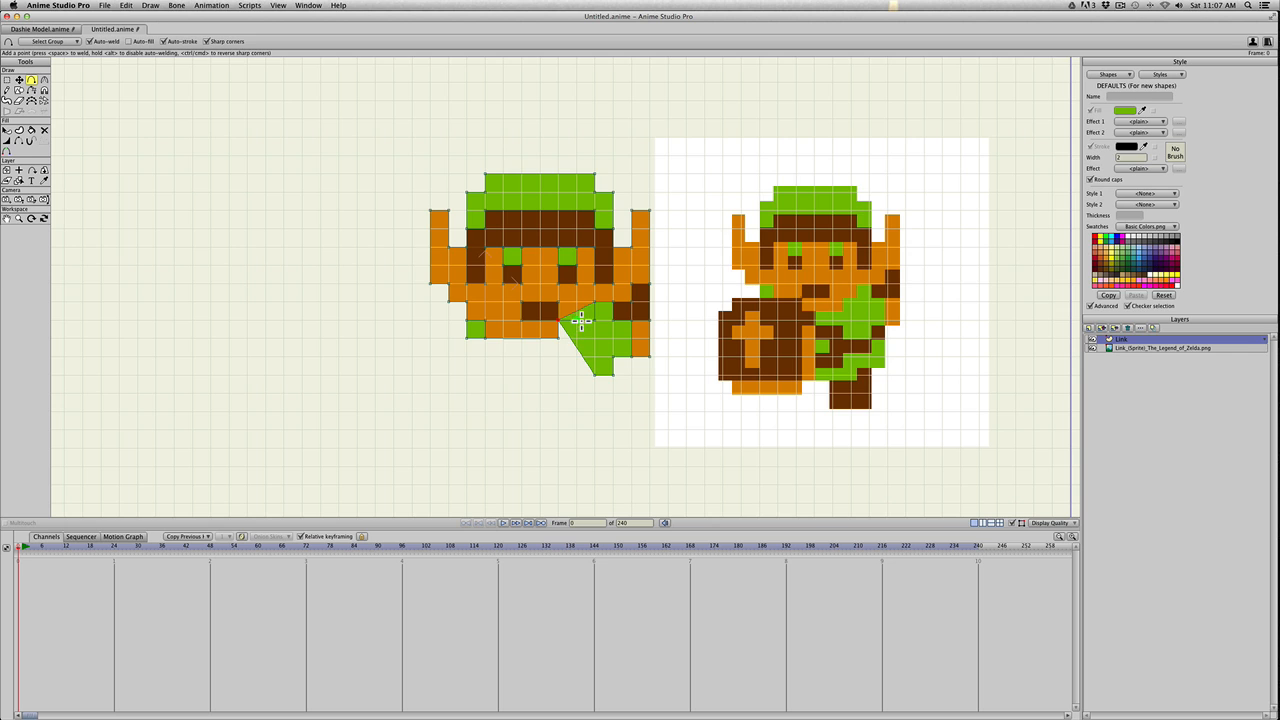
pyautogui.click(593, 325)
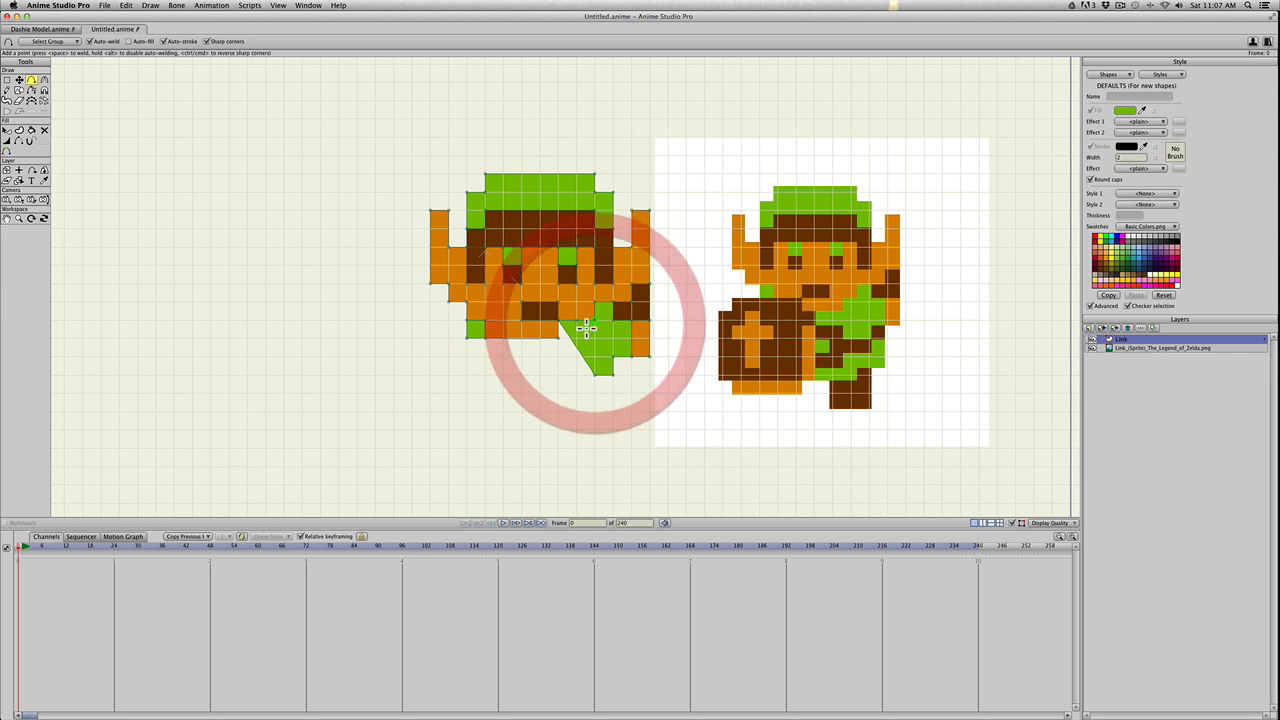
# Move the chin's right corner and the tunic's adjoining corner one cell right, keeping the mouth a two-by-one-cell rectangle
pyautogui.press('t')
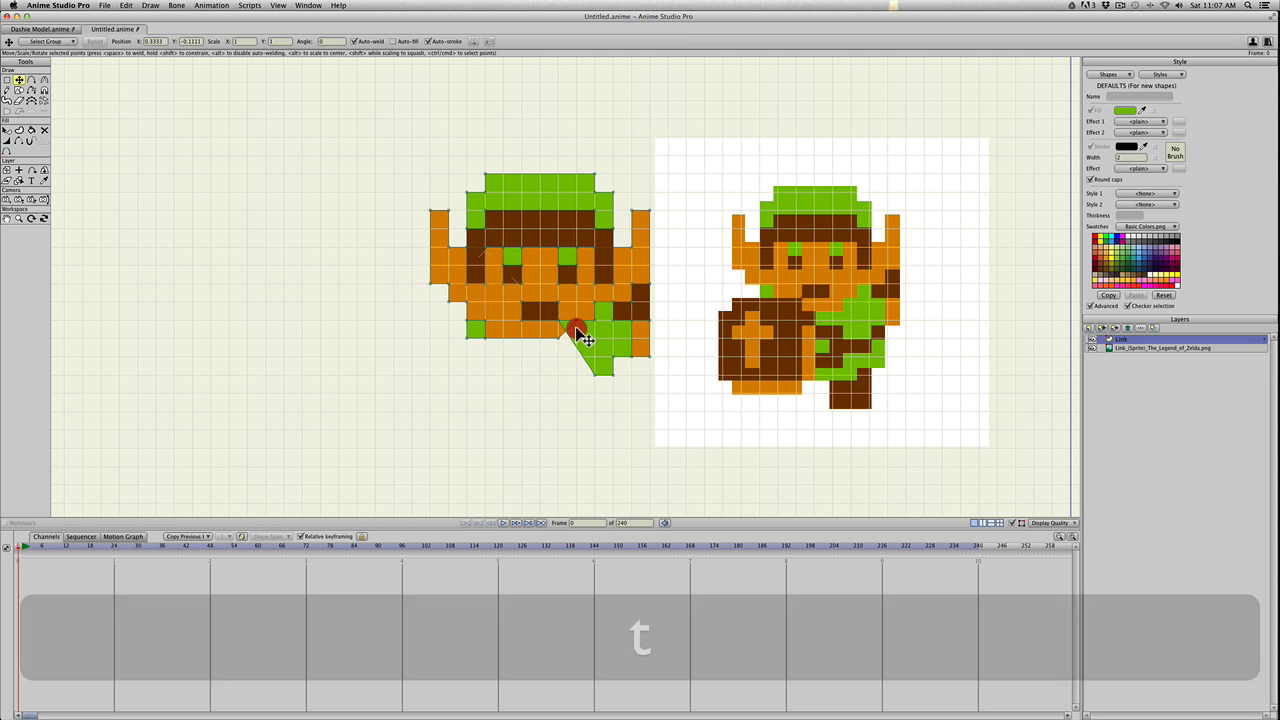
pyautogui.click(567, 333)
pyautogui.click(566, 331)
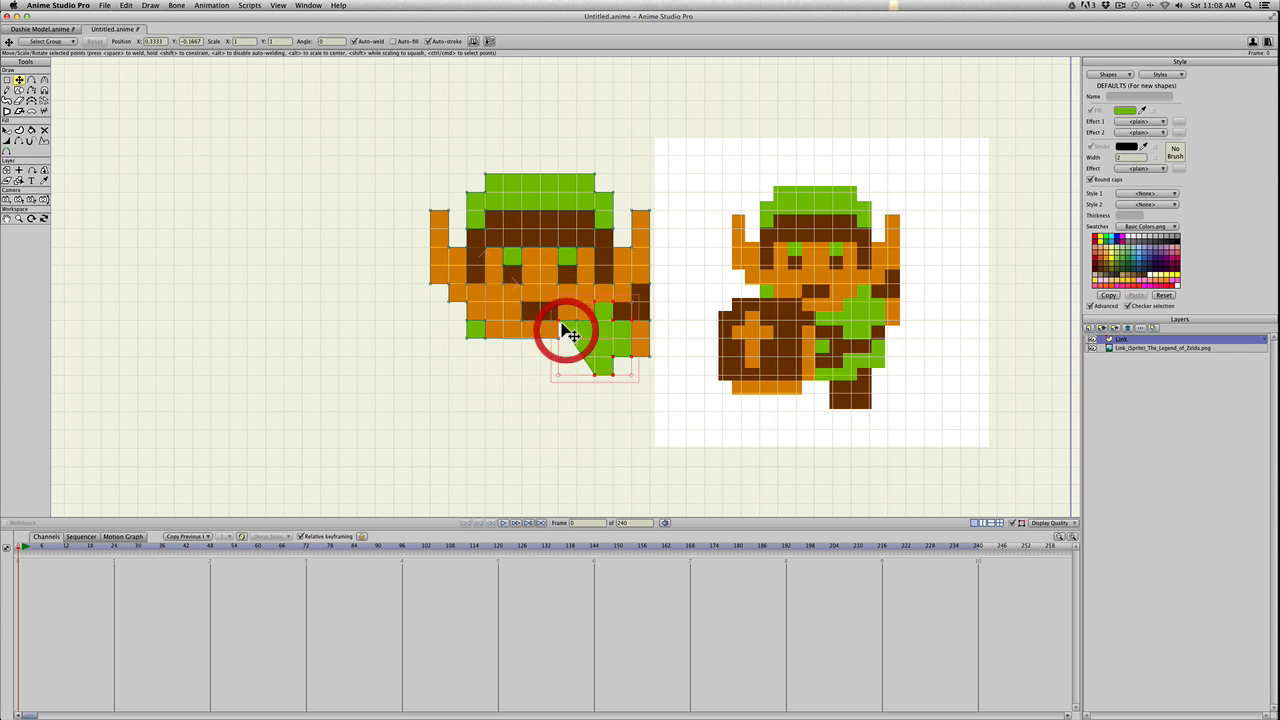
pyautogui.click(560, 322)
pyautogui.click(563, 332)
pyautogui.moveTo(563, 332)
pyautogui.mouseDown()
pyautogui.moveTo(545, 318)
pyautogui.moveTo(560, 325)
pyautogui.mouseUp()
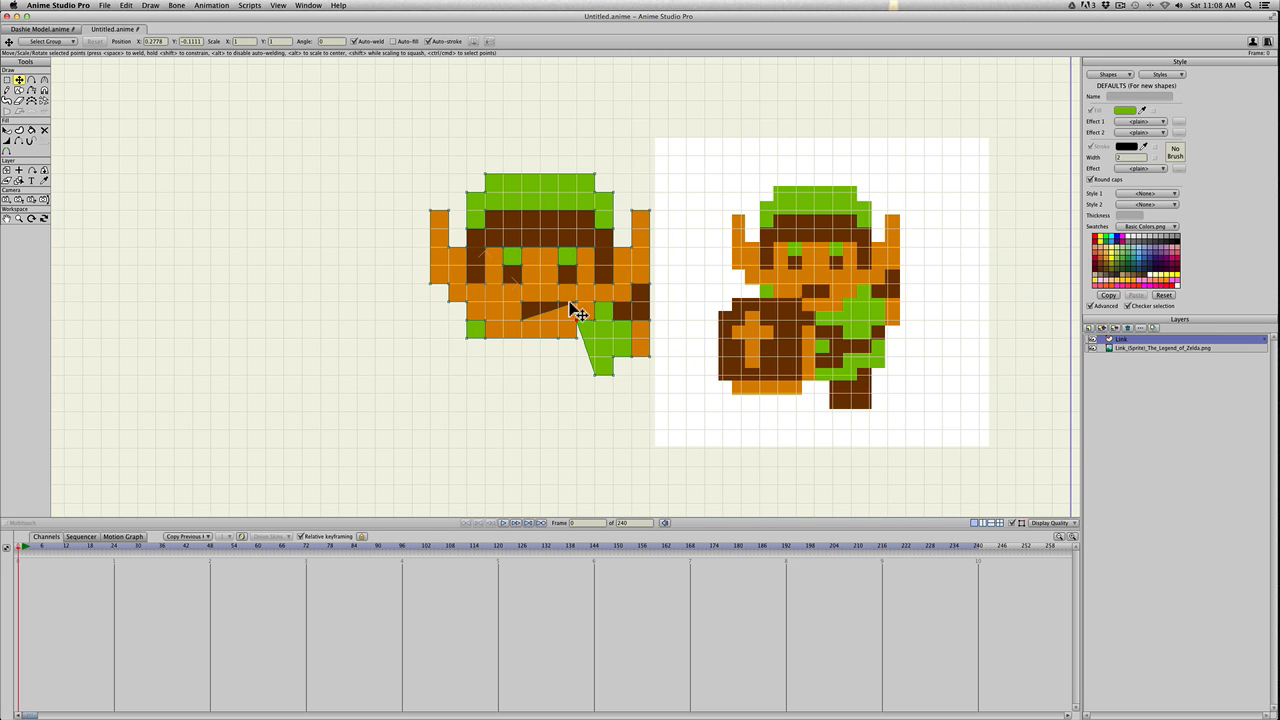
pyautogui.moveTo(560, 313); pyautogui.dragTo(561, 327)
# Add points on the tunic's left edge, forming a two-cell-wide arm below the chin and a two-cell-wide bottom row
pyautogui.press('a')
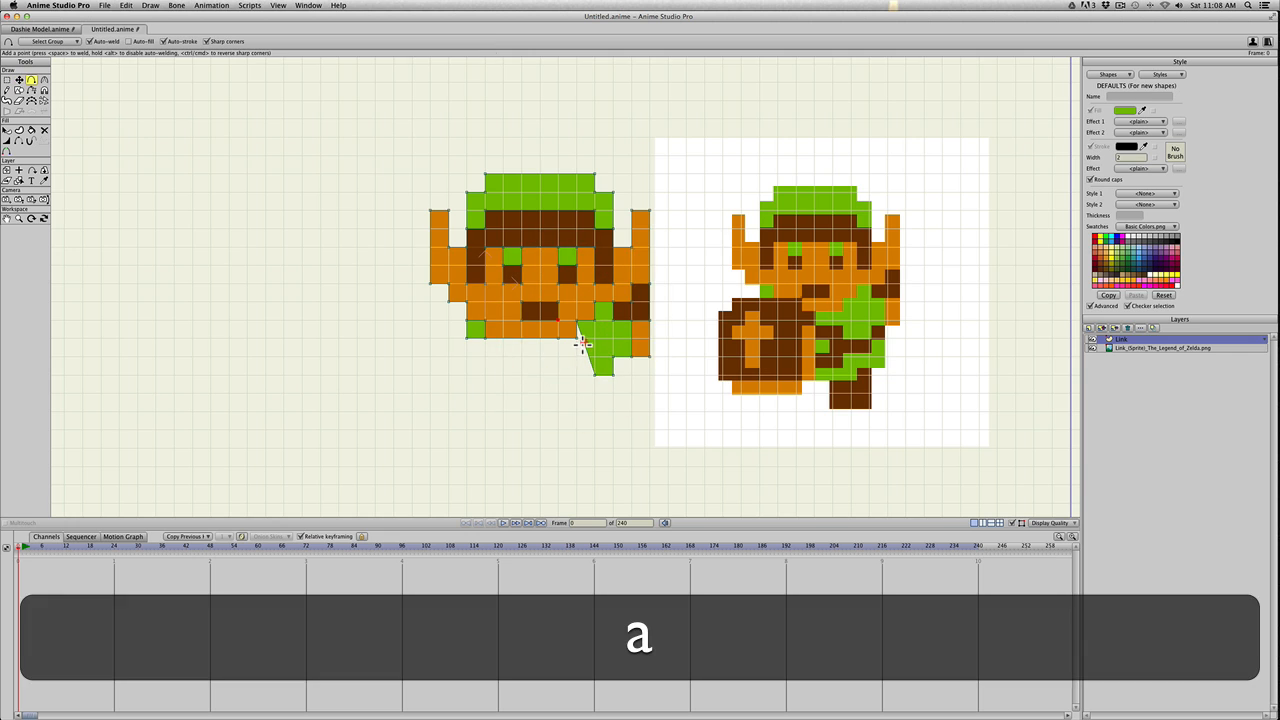
pyautogui.click(577, 345)
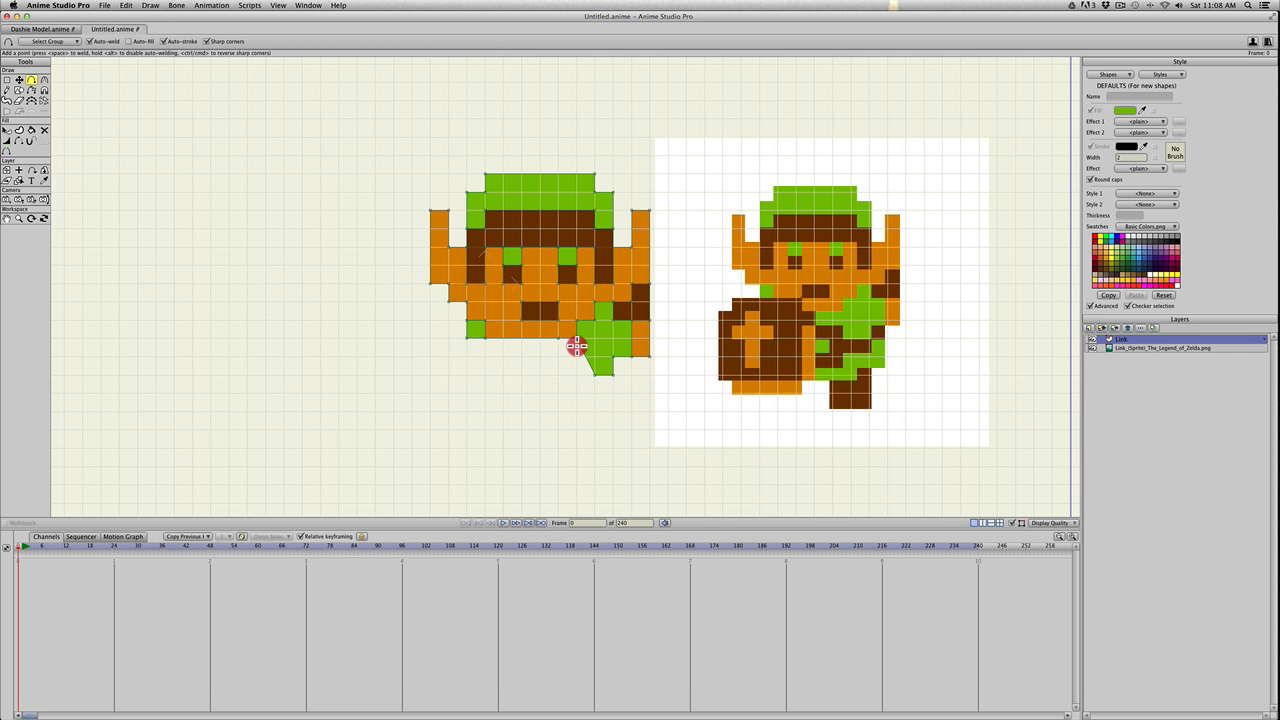
pyautogui.moveTo(577, 345); pyautogui.dragTo(580, 384)
pyautogui.press('t')
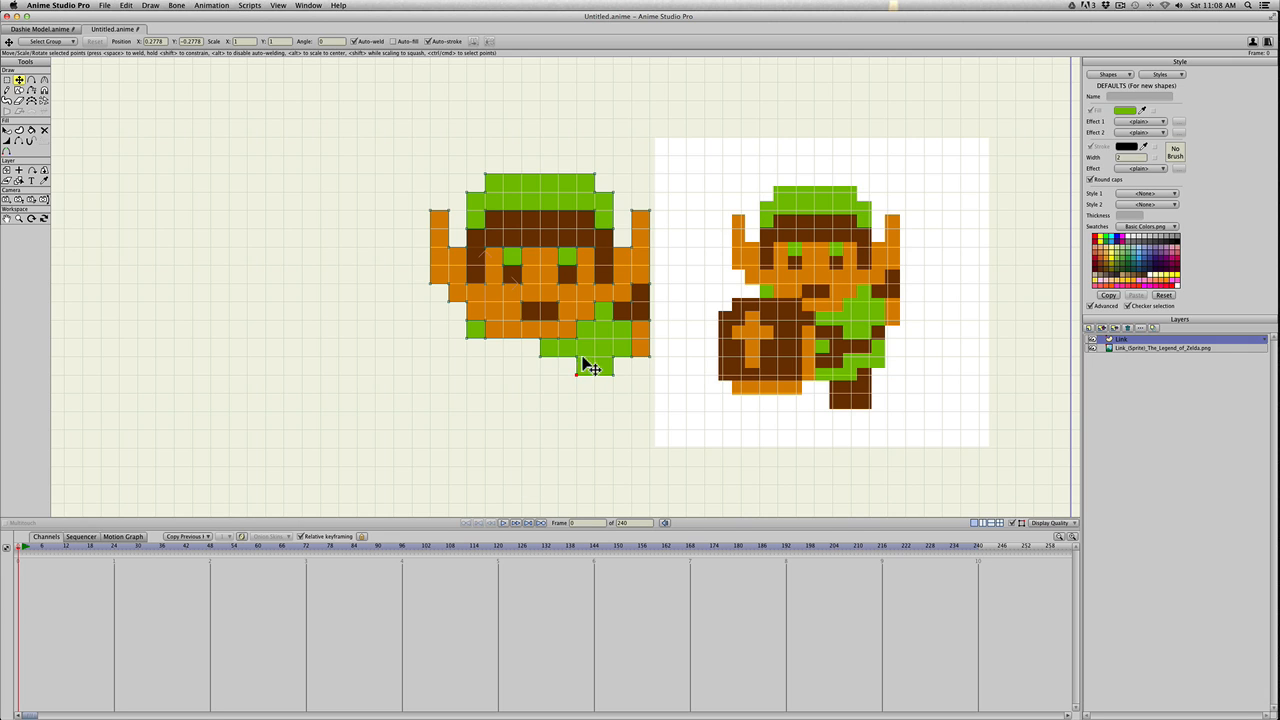
# Render frame 0 to preview the vector sprite beside the reference image
pyautogui.scroll(-1, 617, 350)
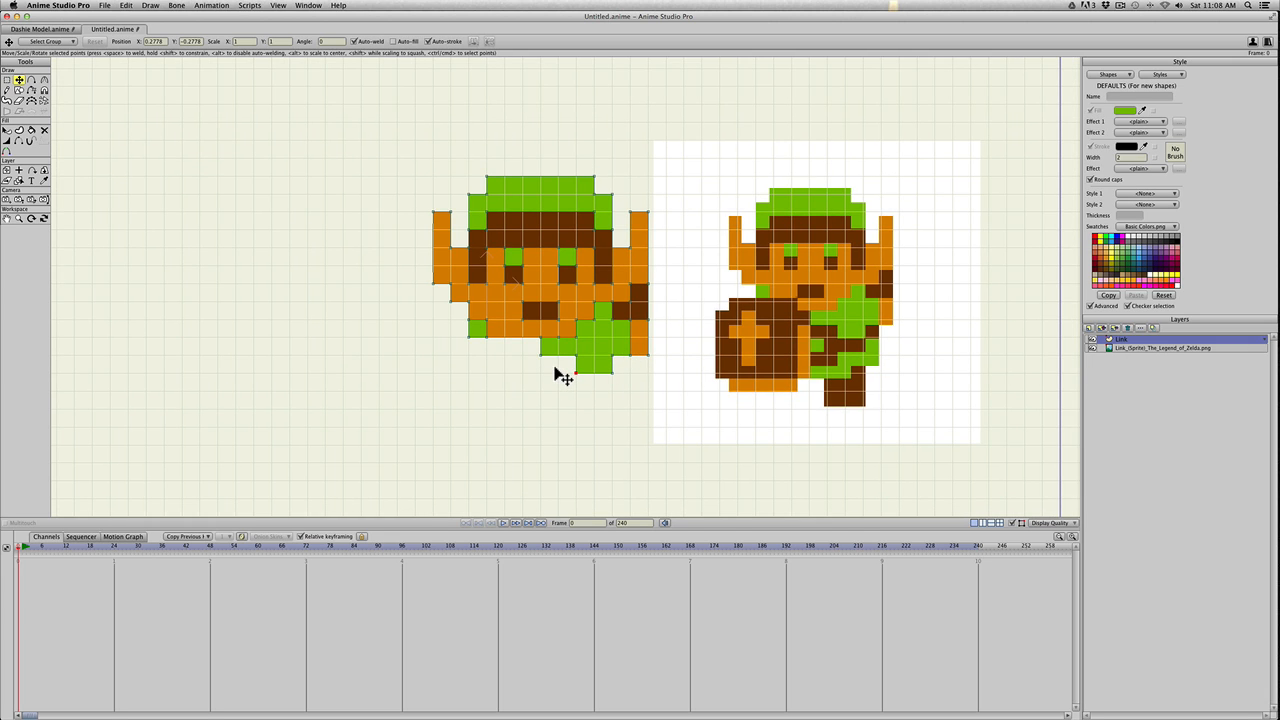
pyautogui.press('super+r')
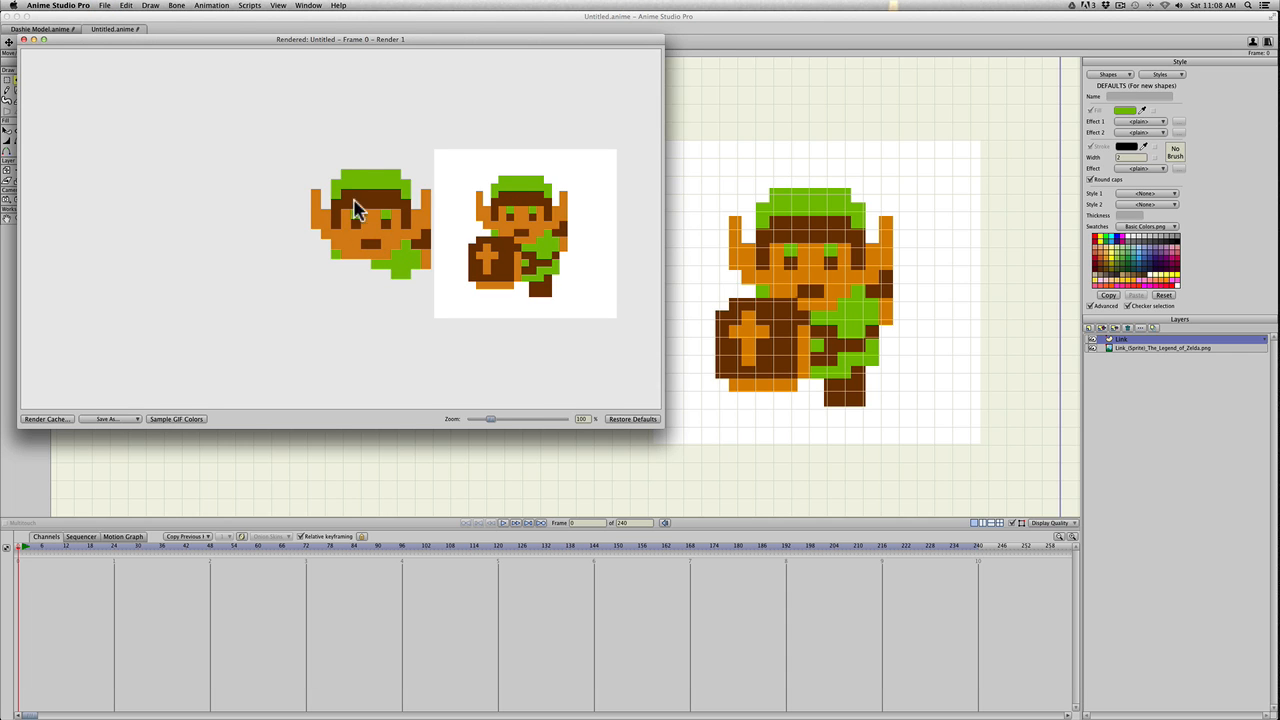
# Close the render preview and, using the hair's brown, draw a one-cell square at the tunic's lower-right corner
pyautogui.click(23, 39)
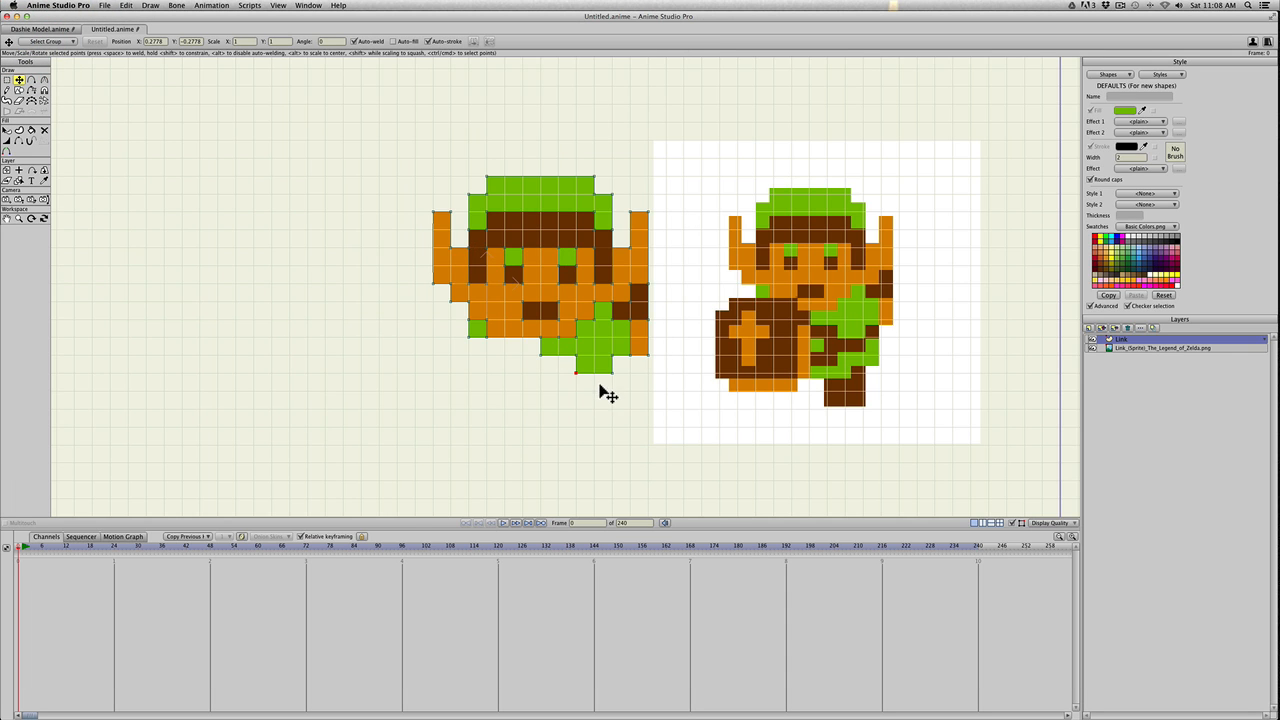
pyautogui.press('q')
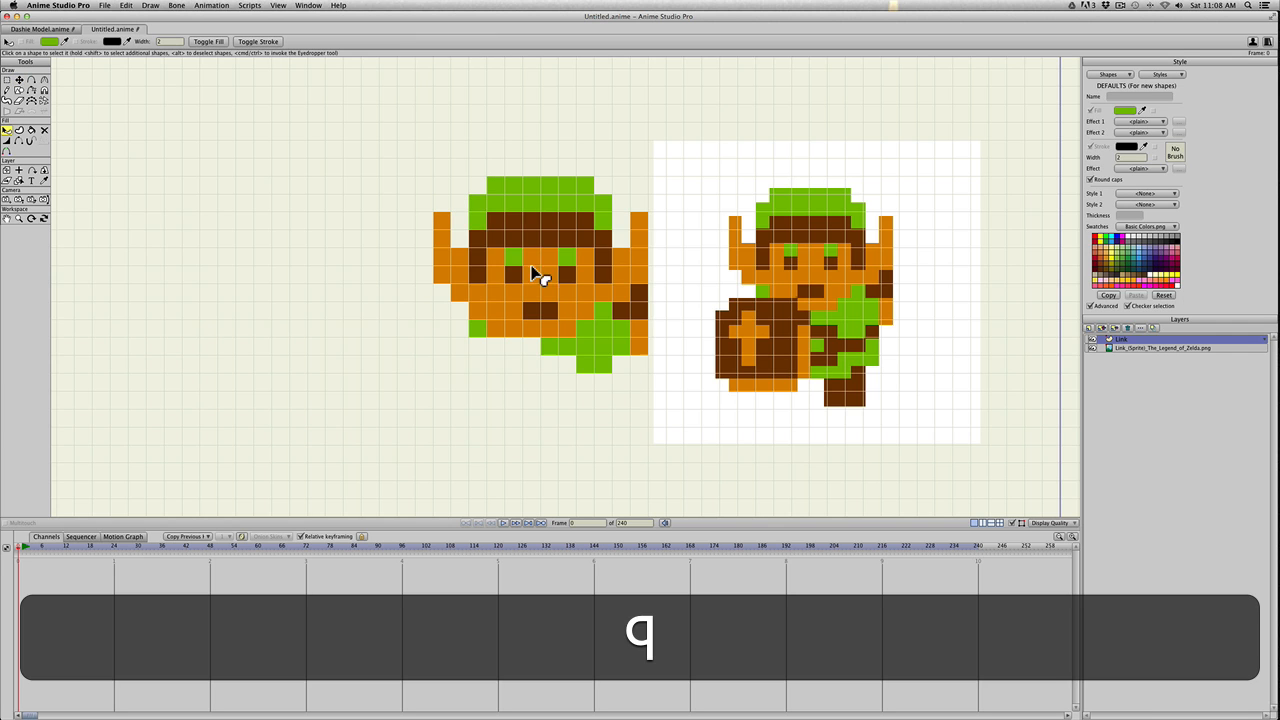
pyautogui.click(529, 239)
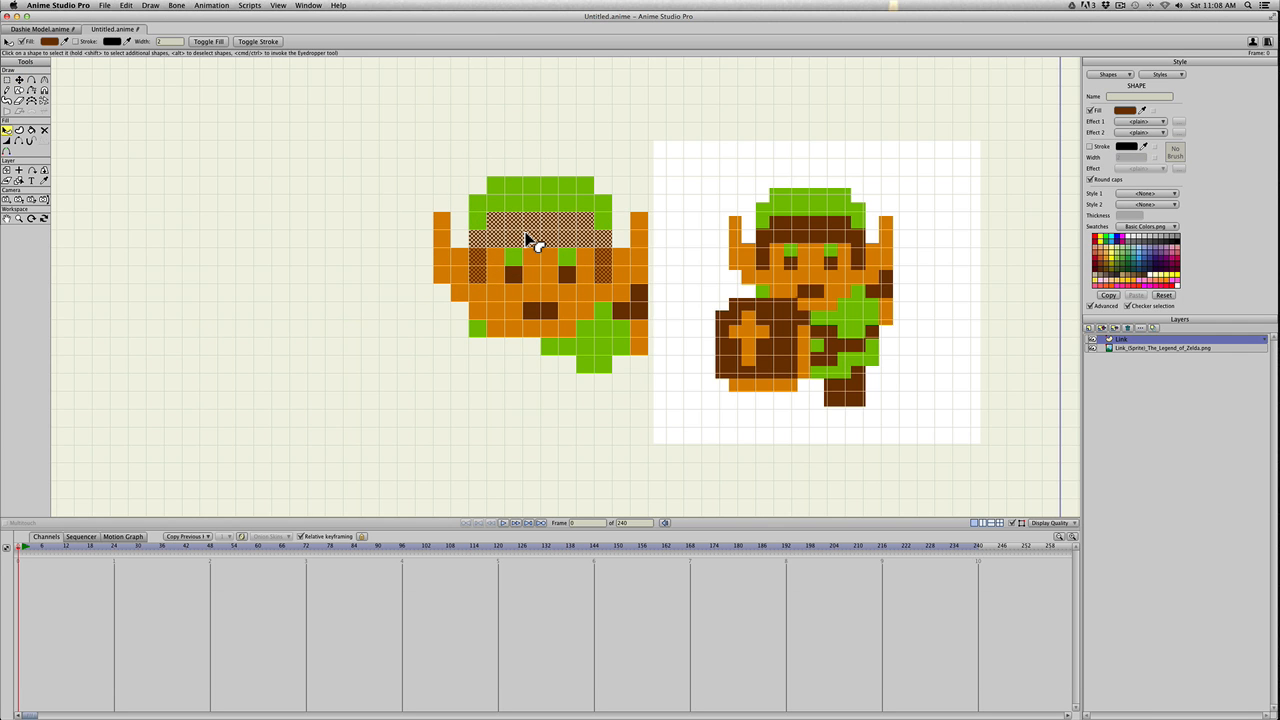
pyautogui.press('s')
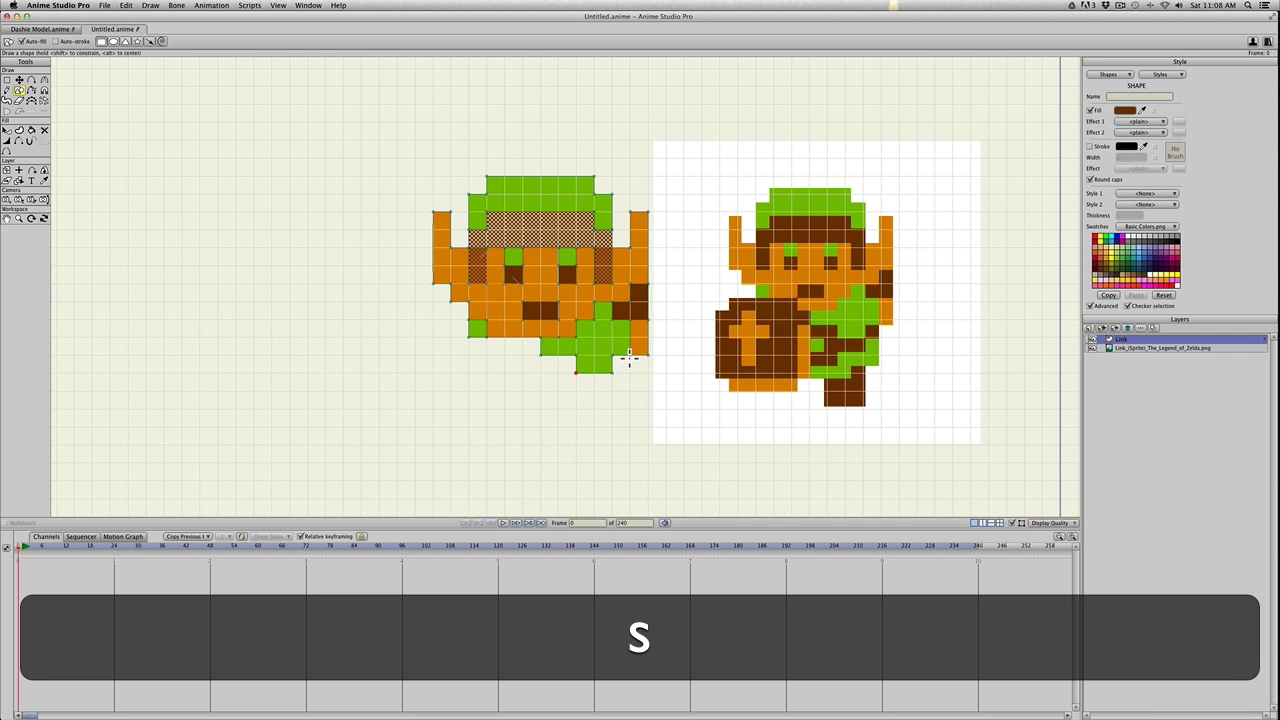
pyautogui.moveTo(630, 356)
pyautogui.mouseDown()
pyautogui.moveTo(619, 371)
pyautogui.moveTo(557, 383)
pyautogui.mouseUp()
pyautogui.press('super+z')
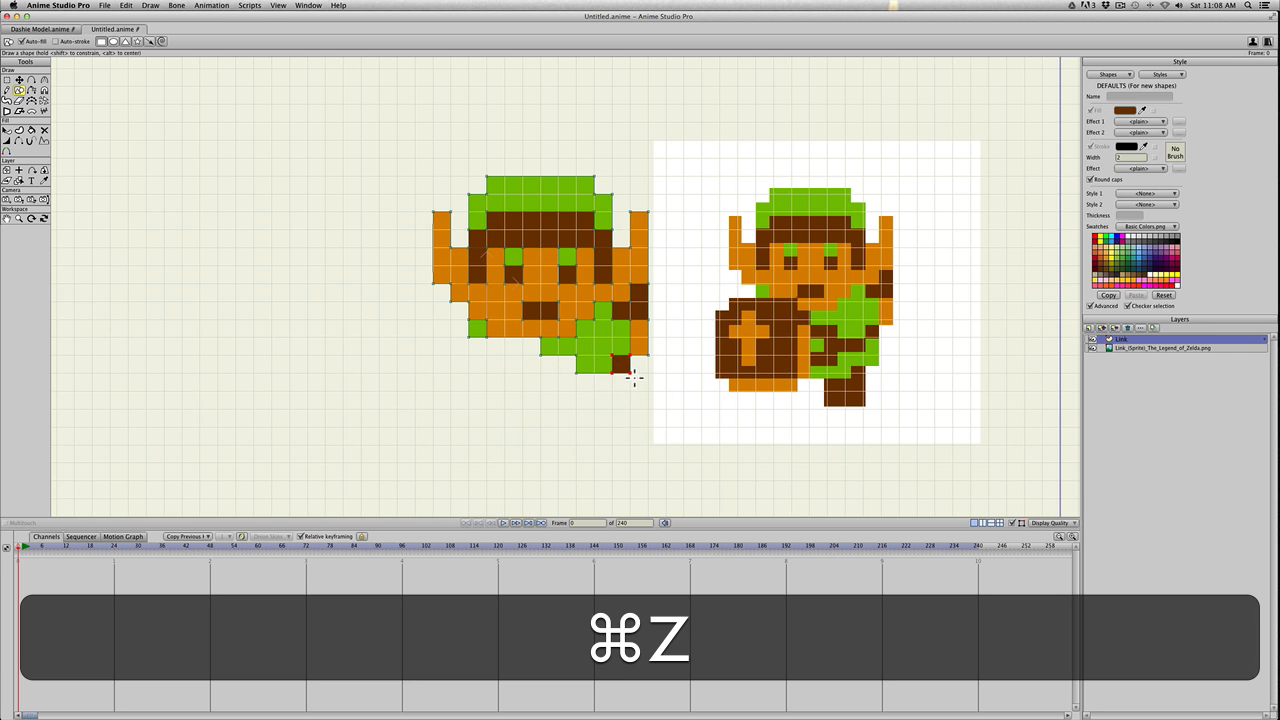
# Add and move points to extend the brown square into a two-cell-wide row beneath the tunic's bottom edge
pyautogui.press('super+a')
pyautogui.press('a')
pyautogui.moveTo(619, 372); pyautogui.dragTo(583, 381)
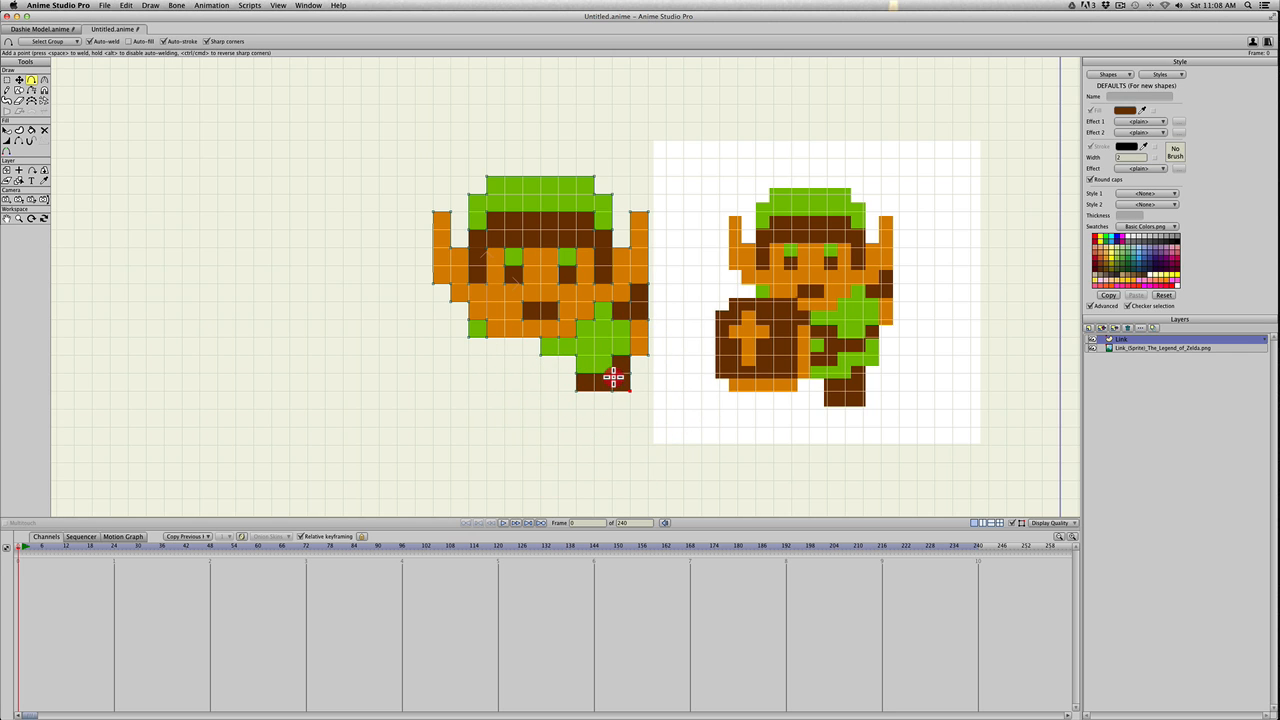
pyautogui.moveTo(618, 382); pyautogui.dragTo(588, 390)
pyautogui.press('t')
pyautogui.click(594, 400)
pyautogui.press('super+z')
pyautogui.press('super+t')
pyautogui.click(599, 381)
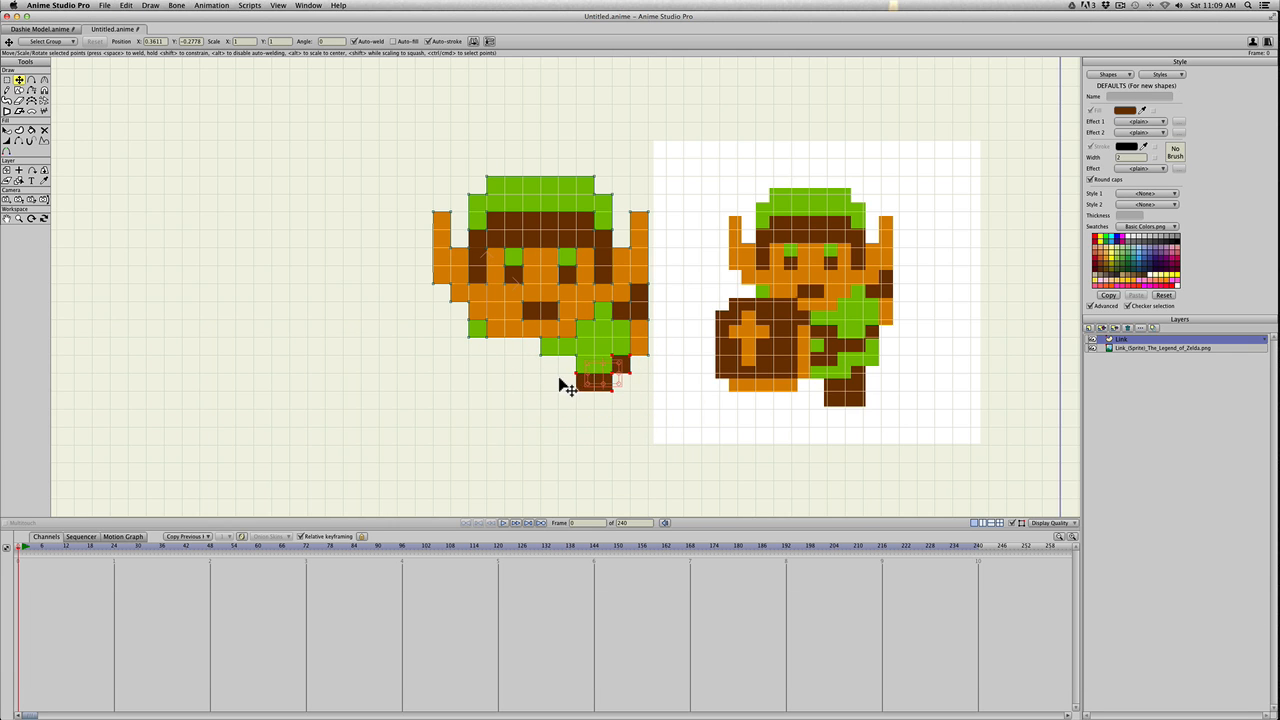
# Add points extending the brown belt left, with two-cell-wide rows below the green arm and below the connecting cell
pyautogui.press('a')
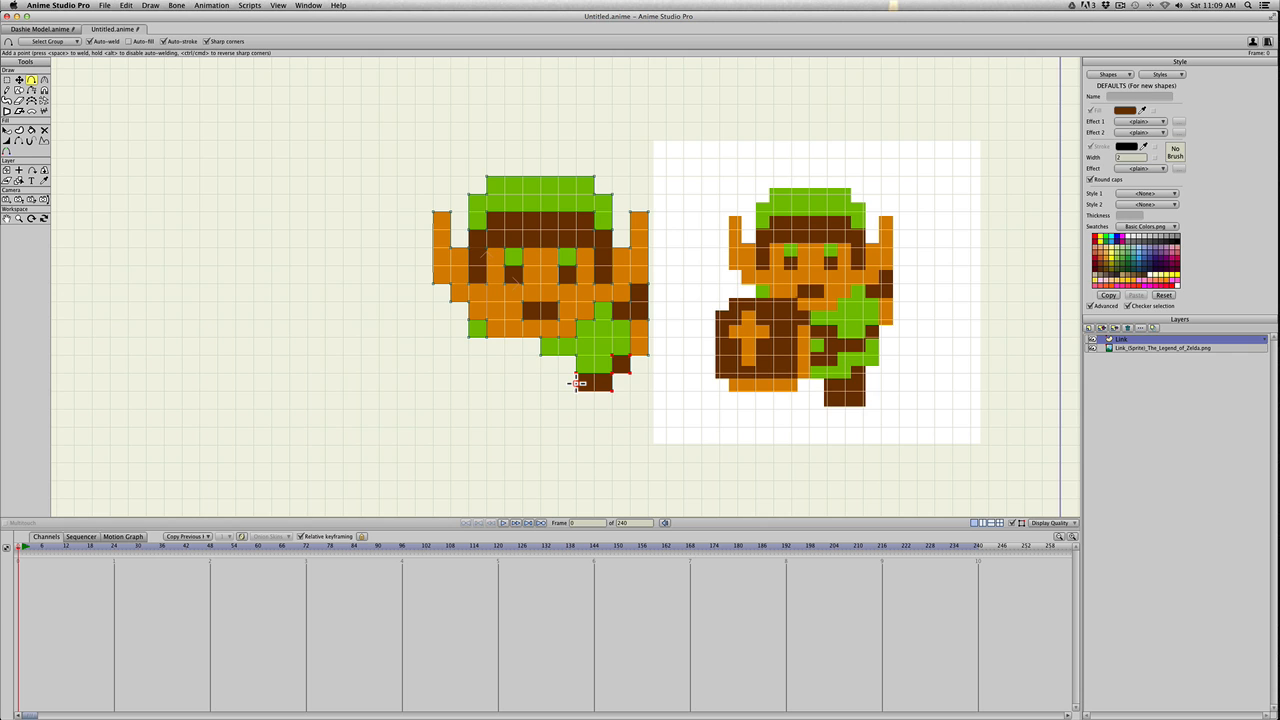
pyautogui.moveTo(577, 383); pyautogui.dragTo(541, 358)
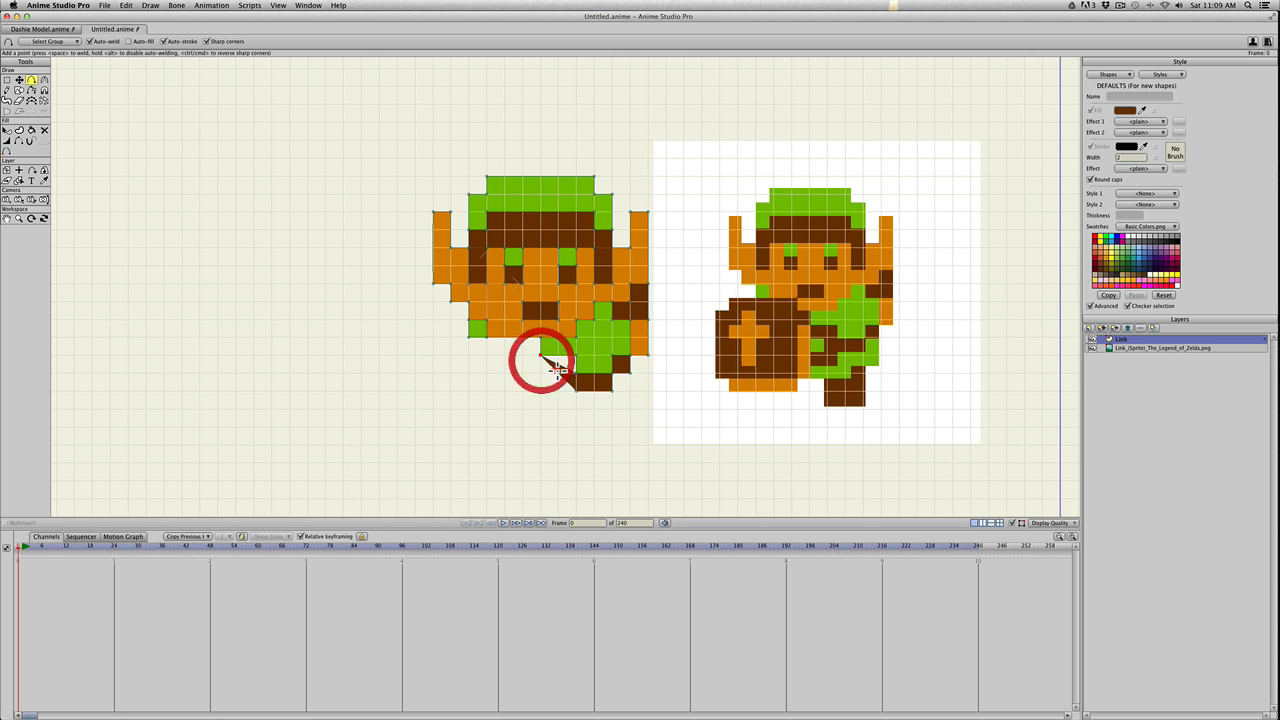
pyautogui.moveTo(562, 402); pyautogui.dragTo(577, 414)
pyautogui.moveTo(562, 367); pyautogui.dragTo(541, 391)
pyautogui.click(543, 375)
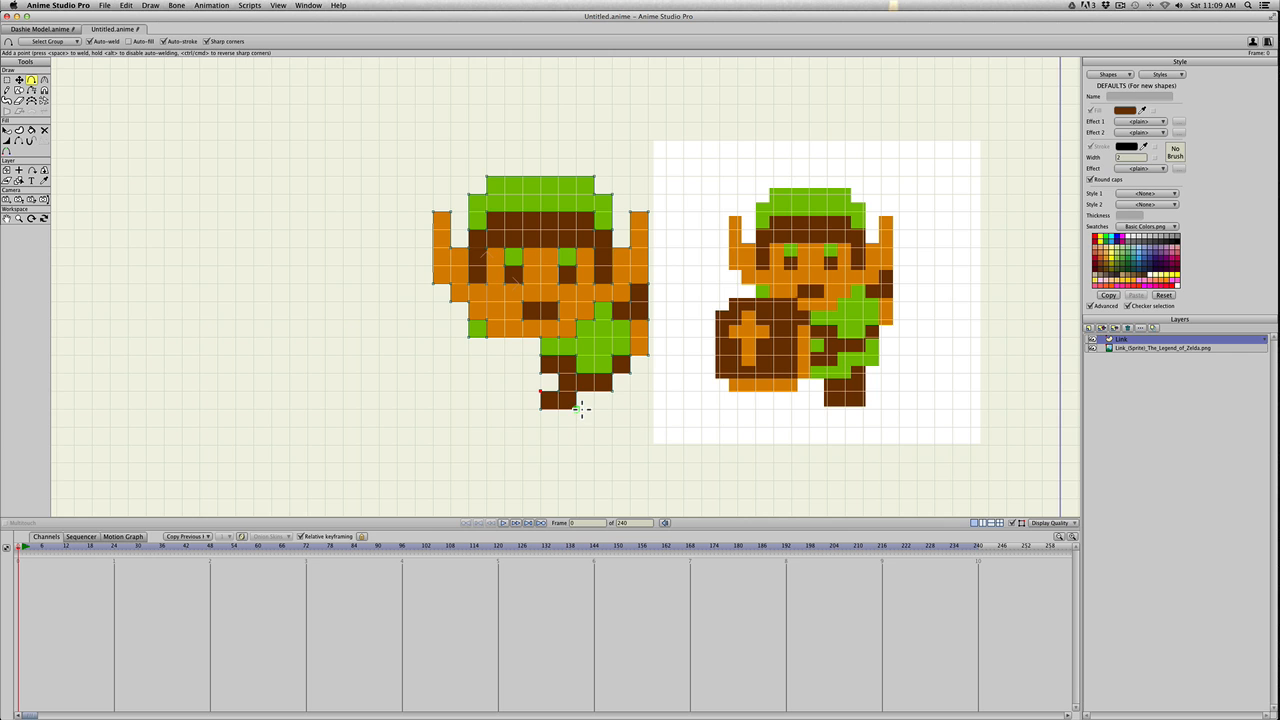
# Using the tunic's green, fill the one-cell gap in the belt's left edge and draw a three-by-one-cell strip beneath the belt
pyautogui.scroll(1, 582, 409)
pyautogui.scroll(-2, 582, 409)
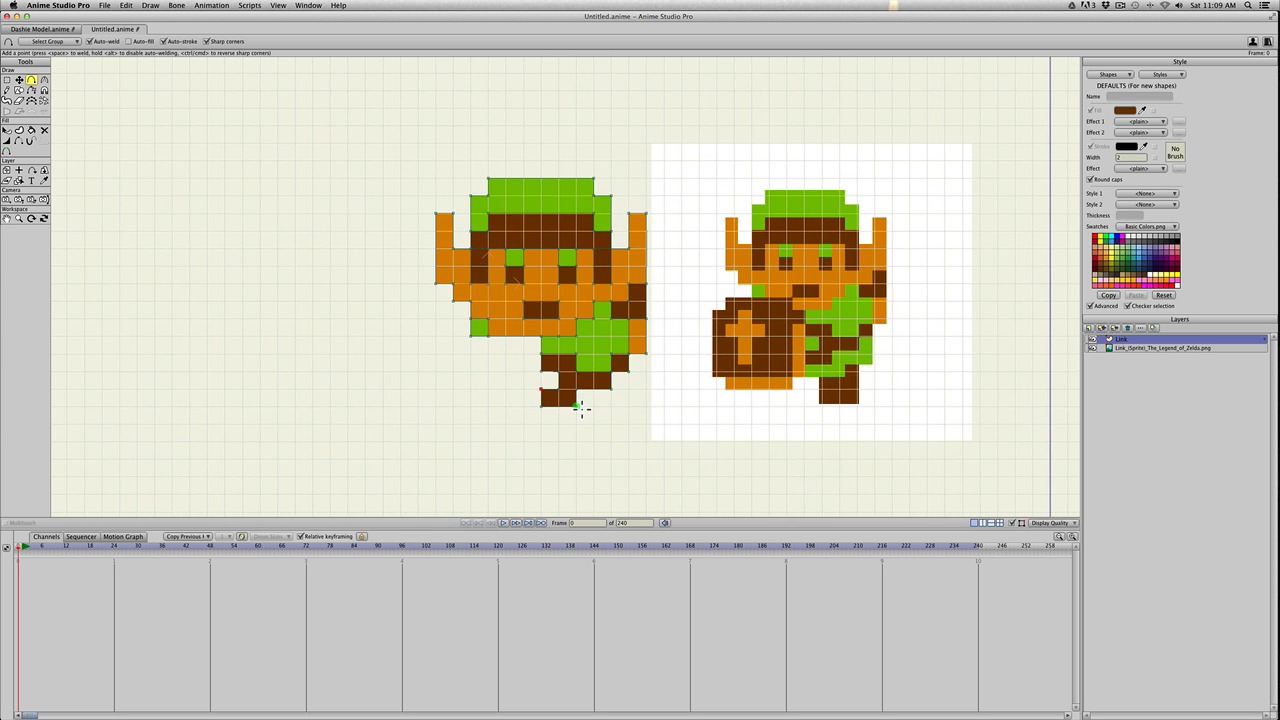
pyautogui.press('s')
pyautogui.press('q')
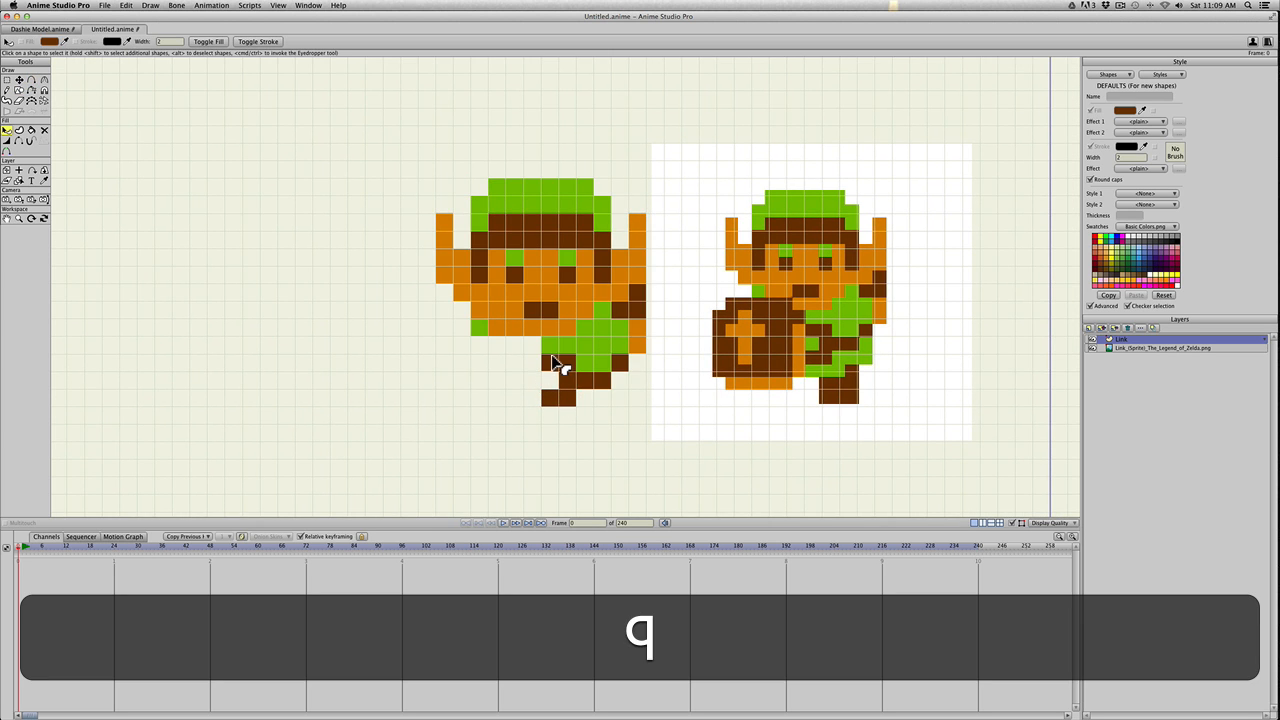
pyautogui.click(546, 350)
pyautogui.press('s')
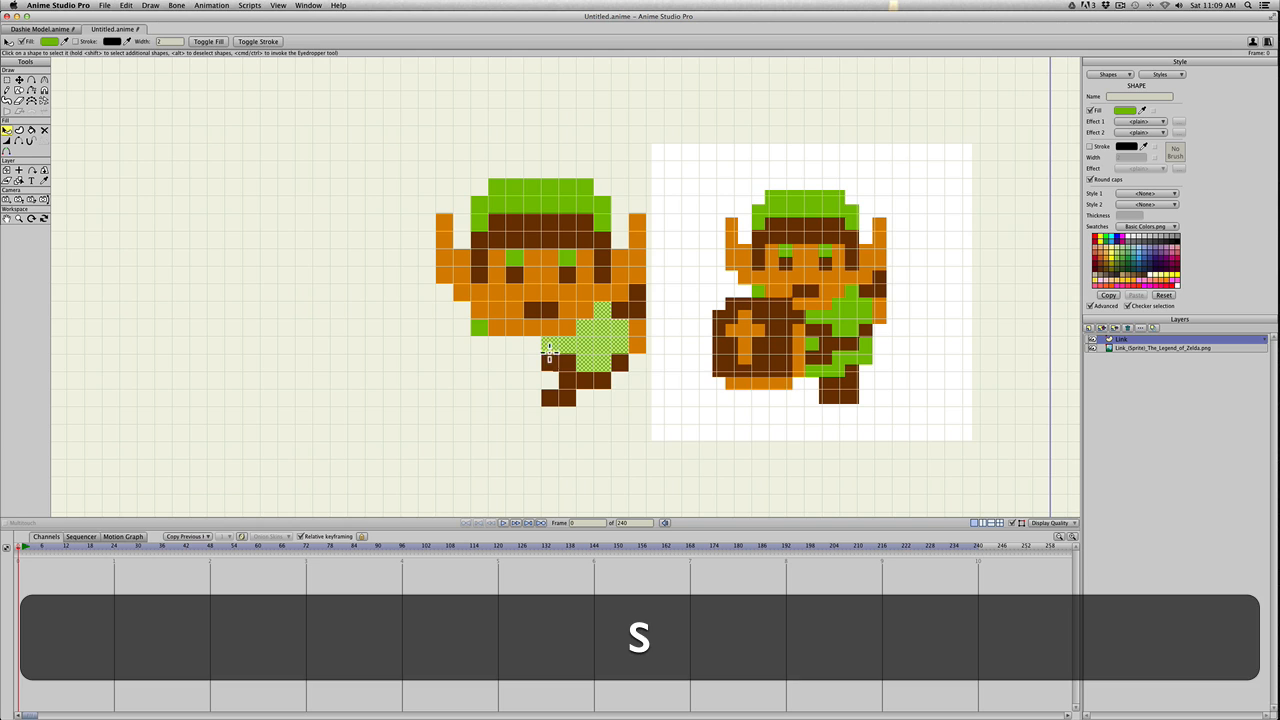
pyautogui.click(556, 390)
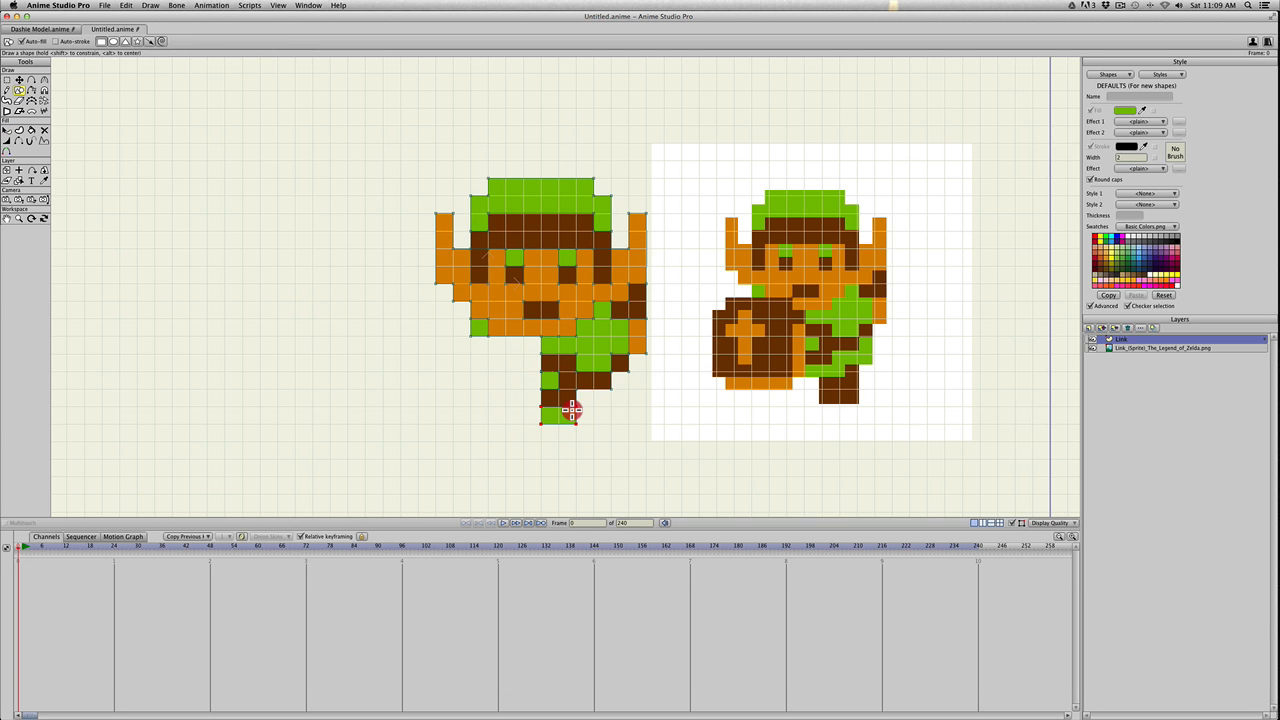
pyautogui.press('a')
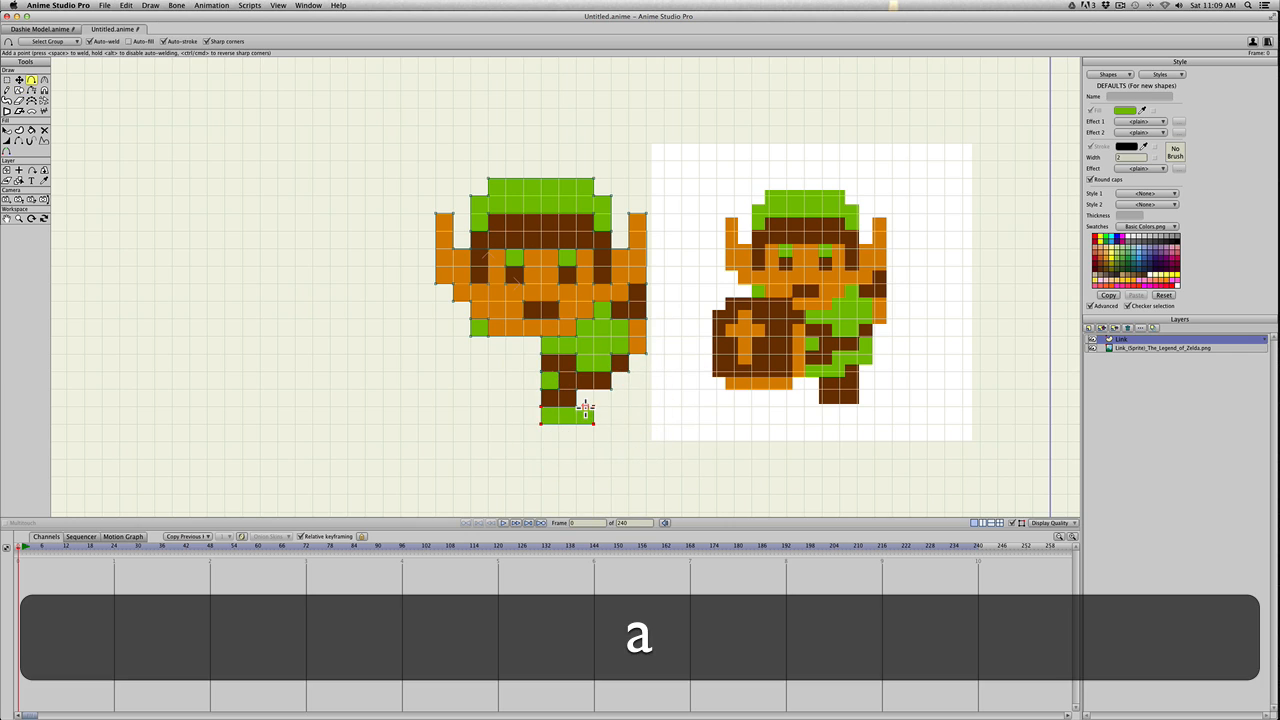
pyautogui.click(585, 407)
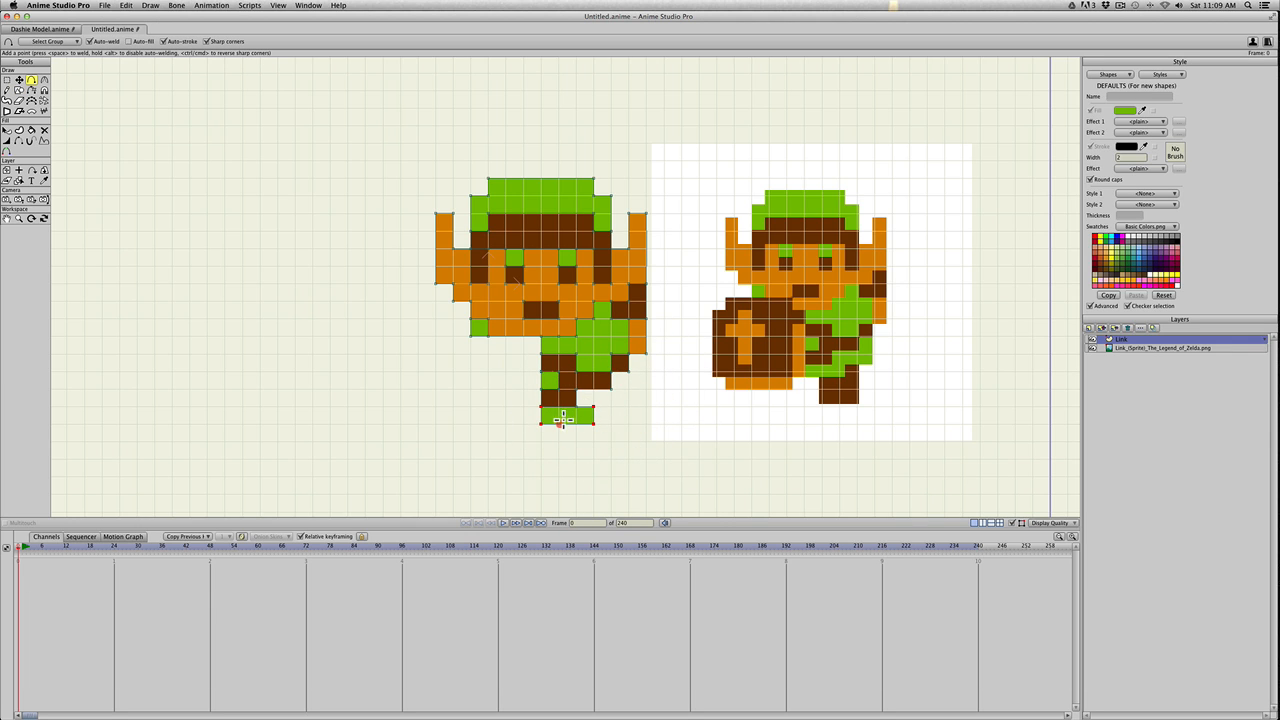
# Add points along the green strip's upper edge, raising only its right cell one row beside the brown belt
pyautogui.press('a')
pyautogui.click(576, 405)
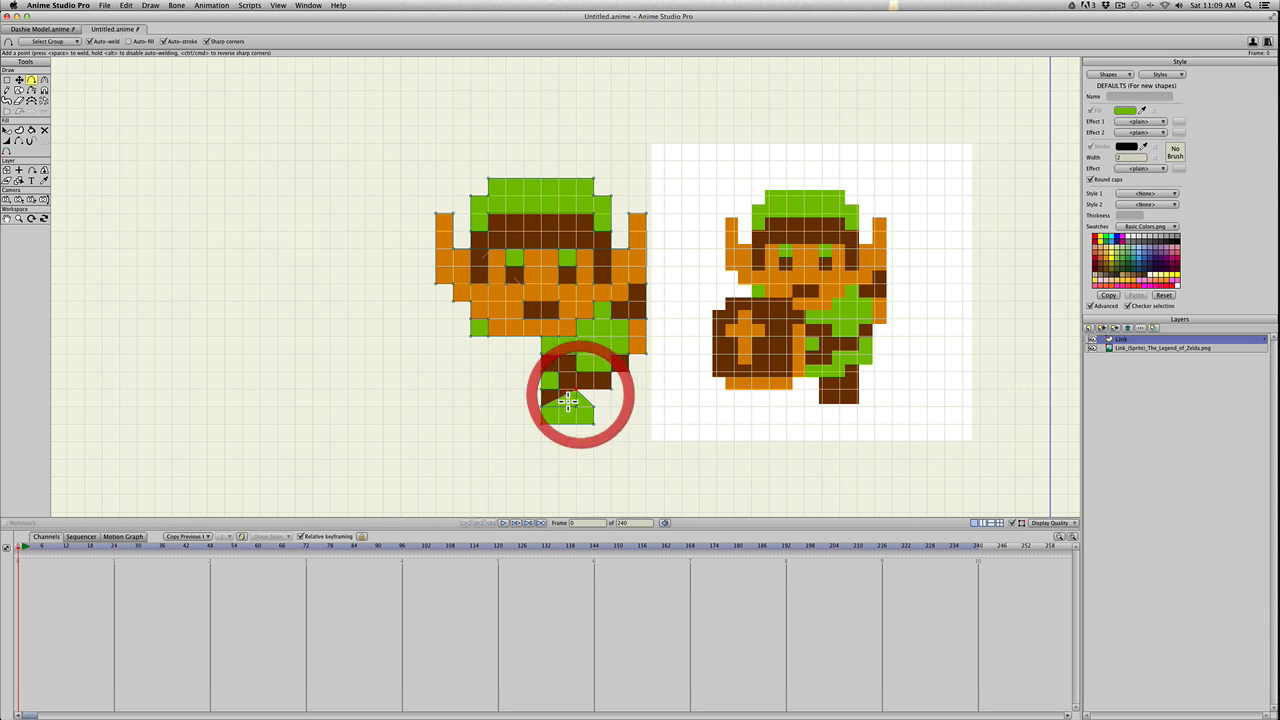
pyautogui.press('cmd+z')
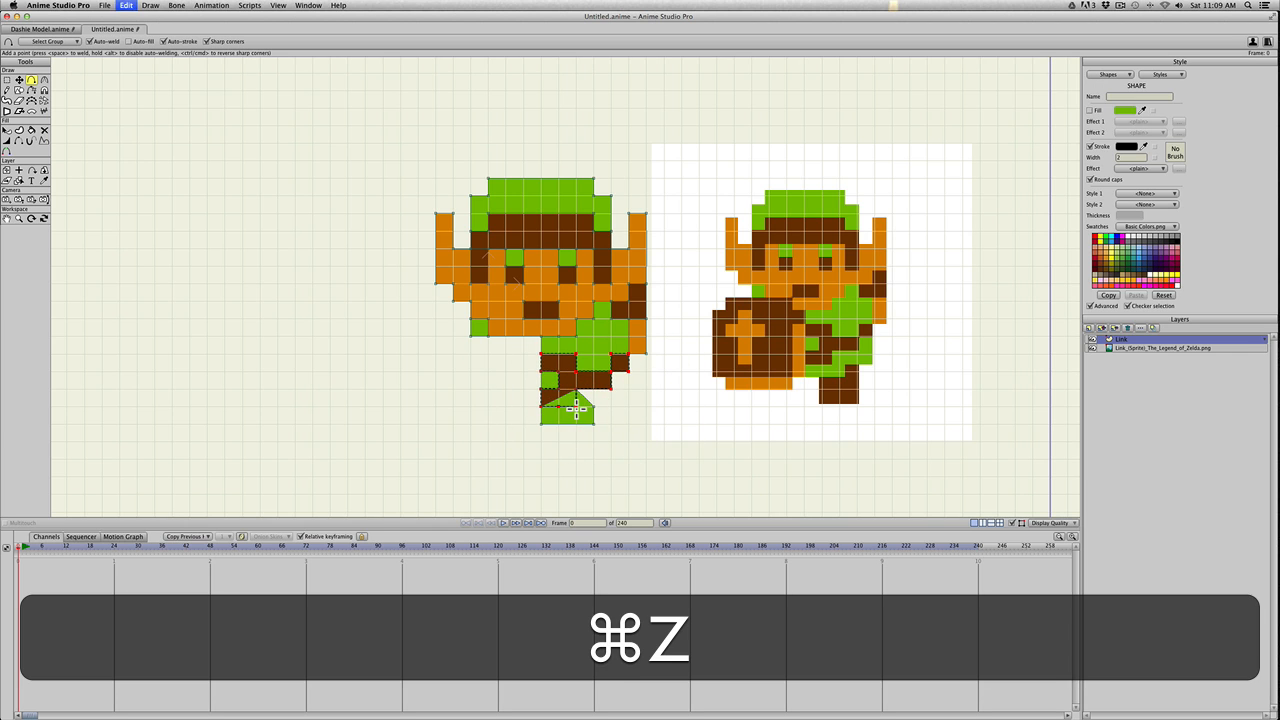
pyautogui.moveTo(573, 402); pyautogui.dragTo(579, 408)
pyautogui.press('super+z')
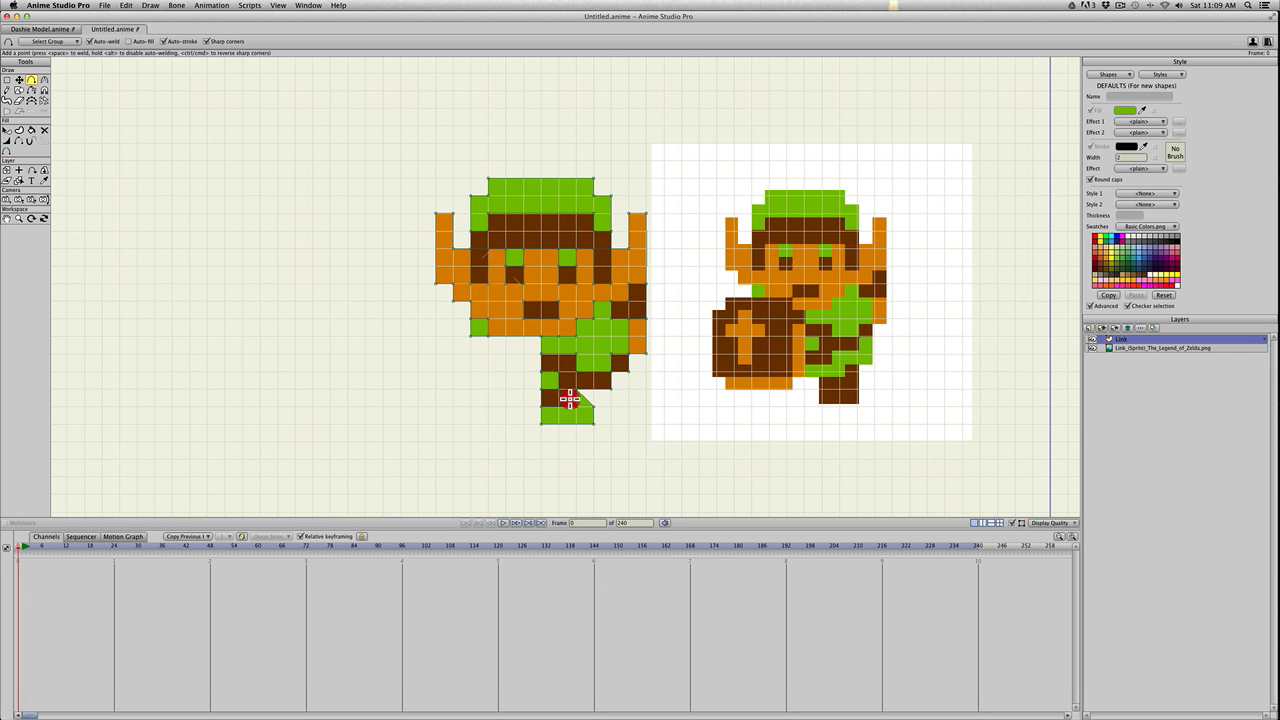
pyautogui.click(573, 403)
pyautogui.press('super+z')
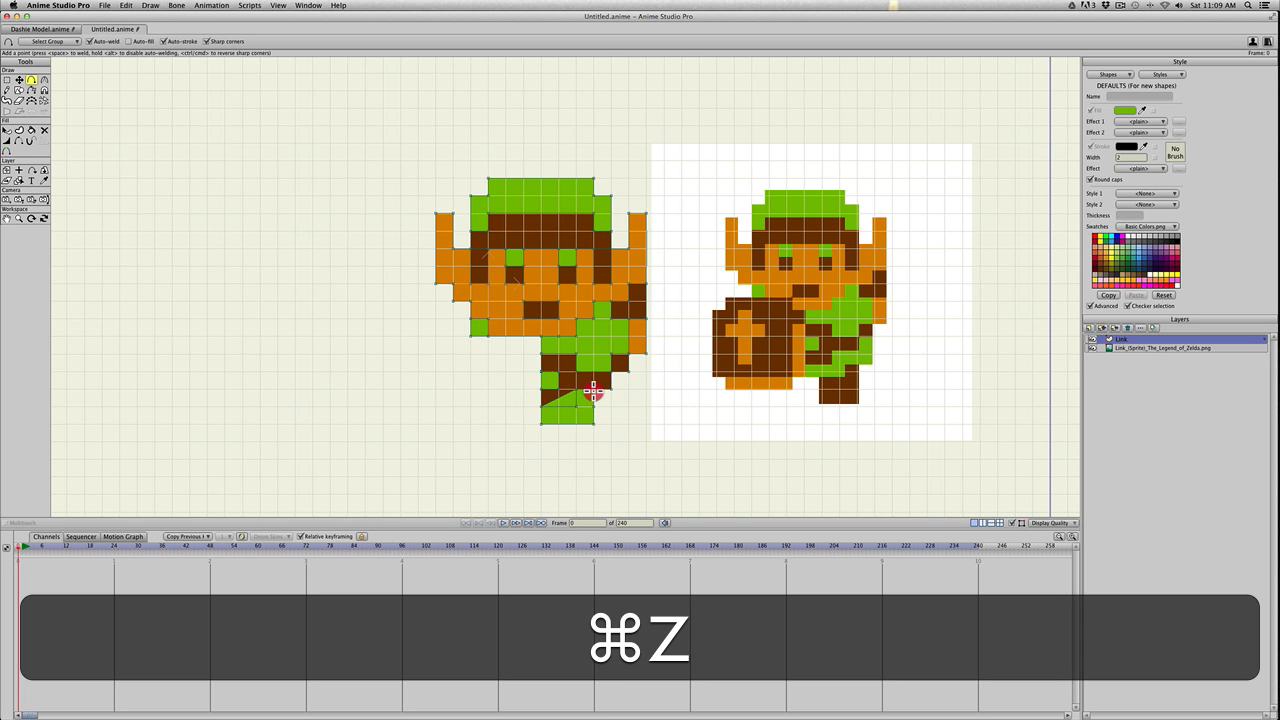
pyautogui.click(593, 391)
pyautogui.moveTo(569, 402); pyautogui.dragTo(577, 406)
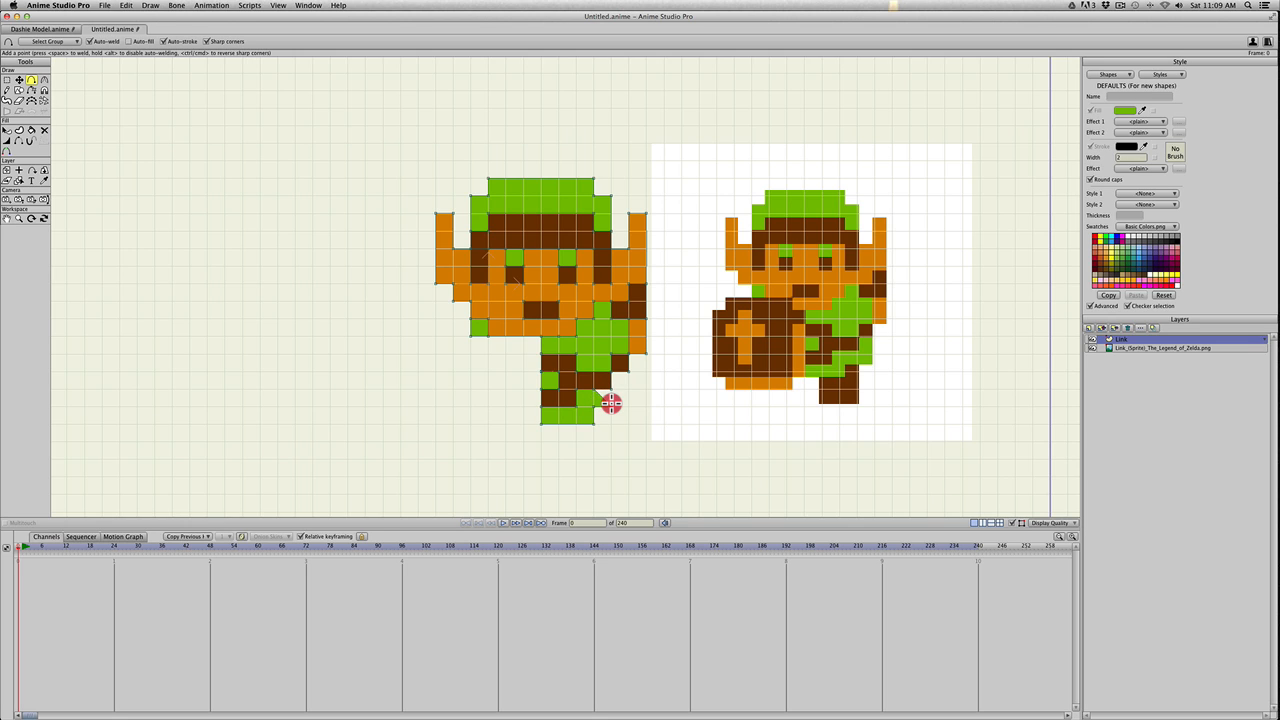
# Add and move points extending the green hem two cells right and one cell up along the belt's right side
pyautogui.moveTo(611, 402); pyautogui.dragTo(630, 403)
pyautogui.press('t')
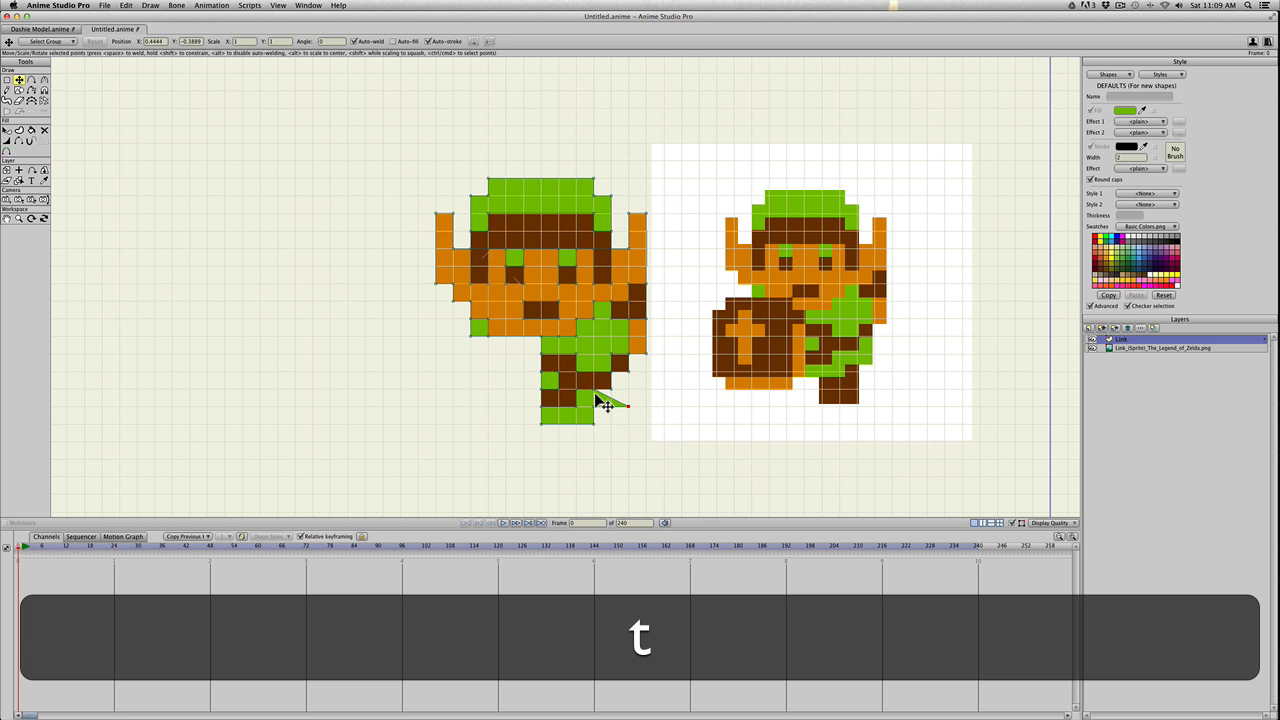
pyautogui.moveTo(594, 390)
pyautogui.mouseDown()
pyautogui.moveTo(630, 388)
pyautogui.moveTo(628, 374)
pyautogui.moveTo(611, 389)
pyautogui.mouseUp()
pyautogui.press('a')
pyautogui.scroll(-1, 538, 434)
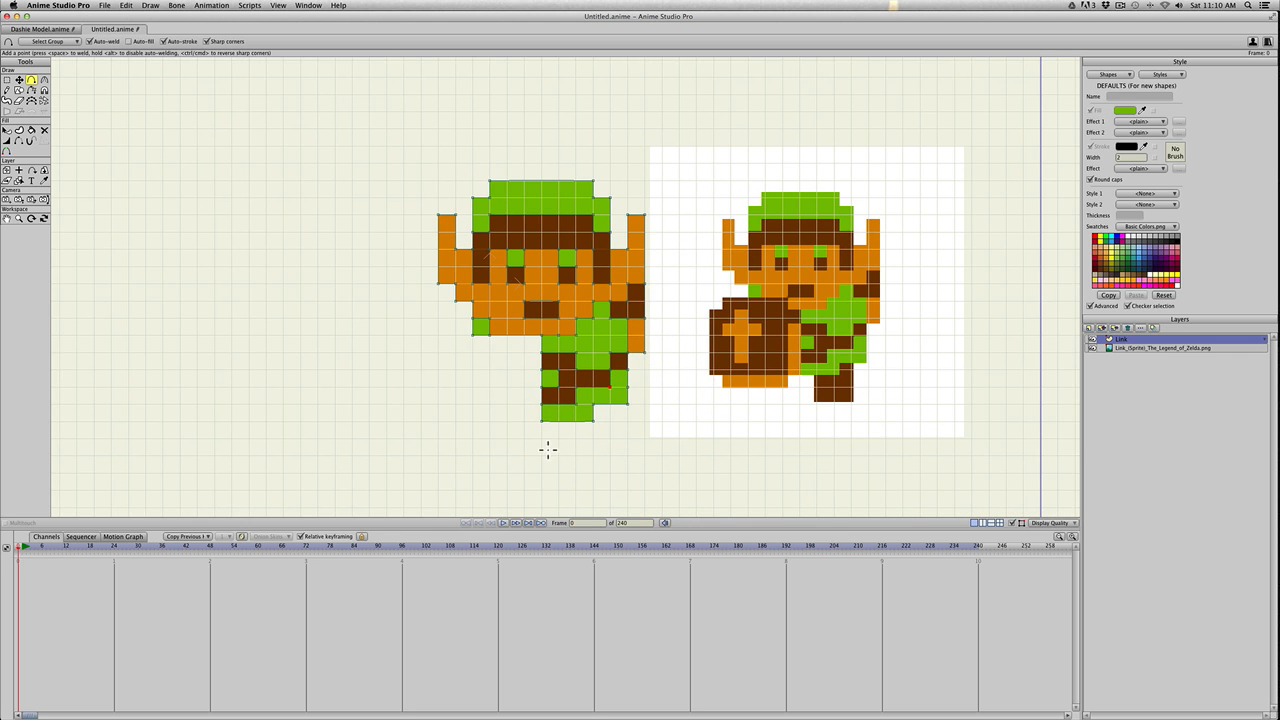
pyautogui.press('t')
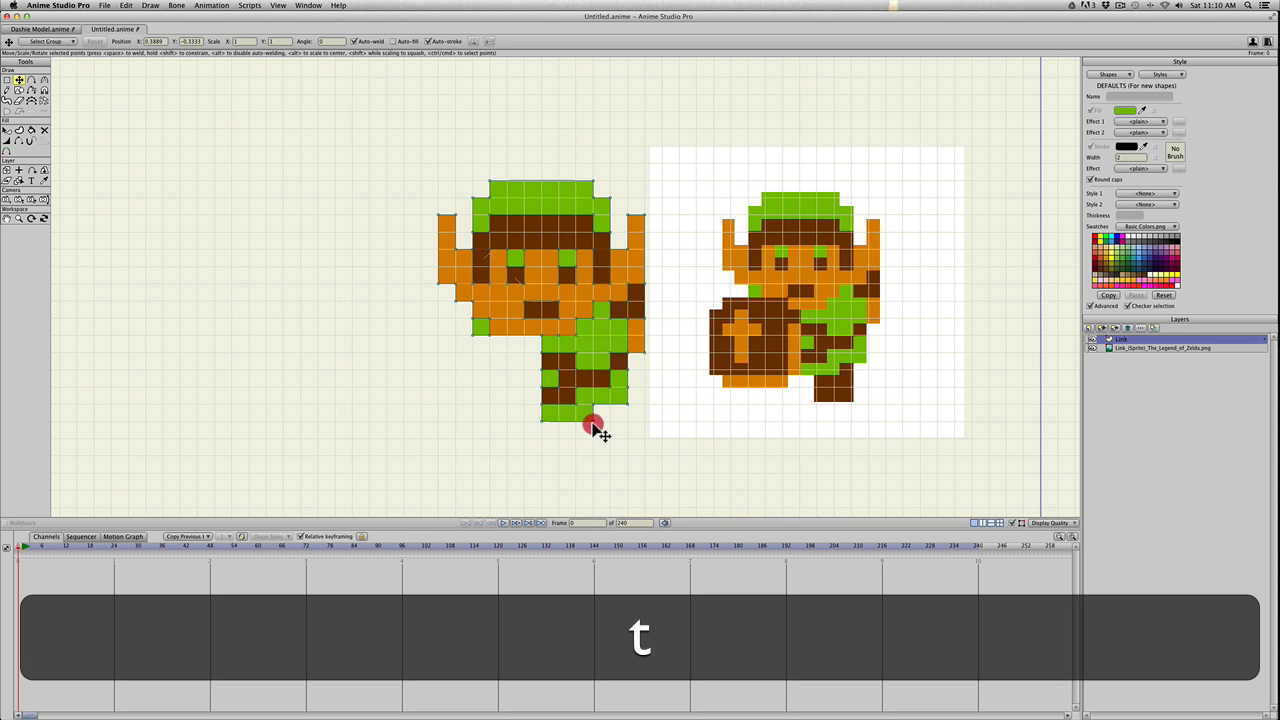
pyautogui.click(592, 424)
# Using the belt's brown, draw a three-cell-high leg rectangle beneath the green hem
pyautogui.scroll(3, 583, 442)
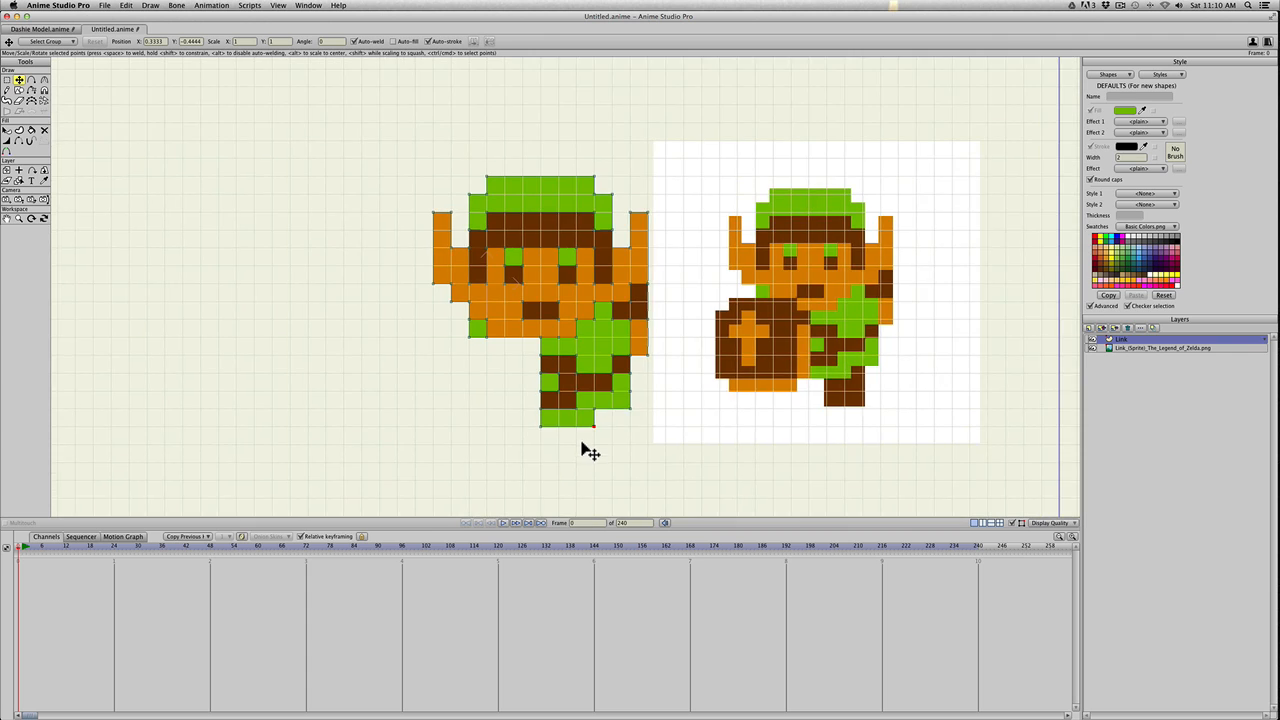
pyautogui.press('space')
pyautogui.moveTo(587, 459); pyautogui.dragTo(589, 413)
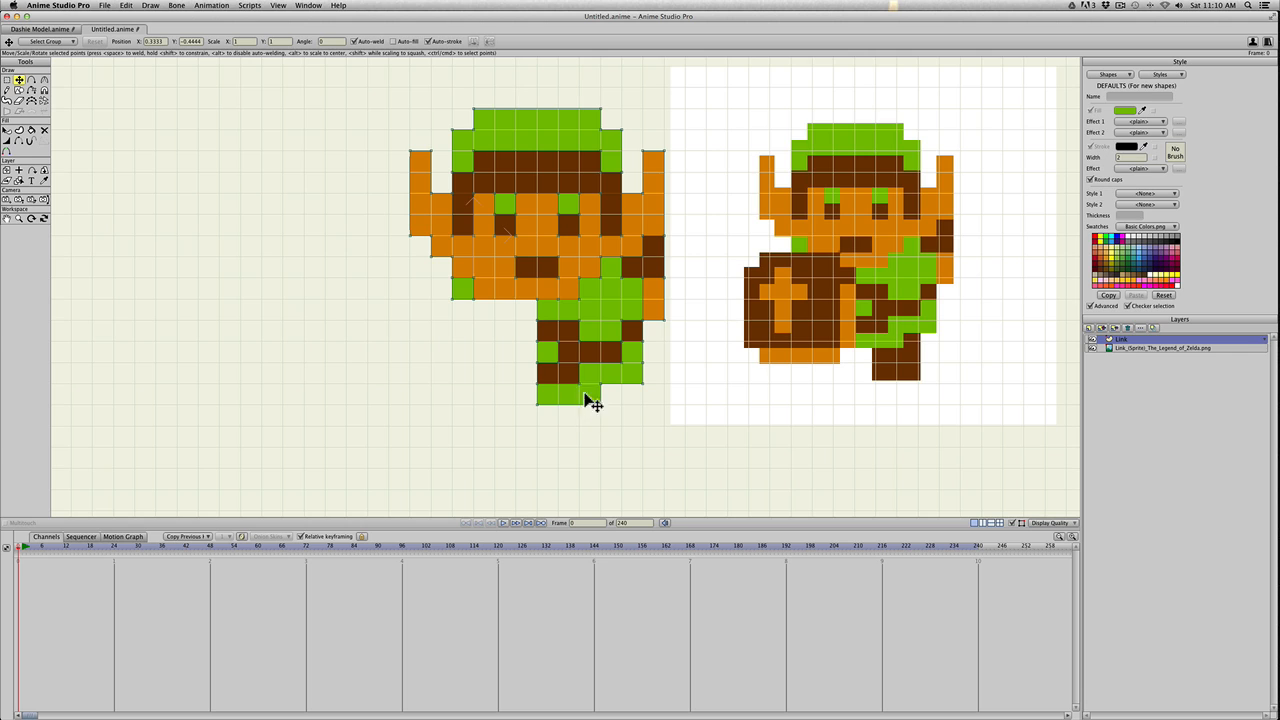
pyautogui.press('t')
pyautogui.click(607, 400)
pyautogui.press('q')
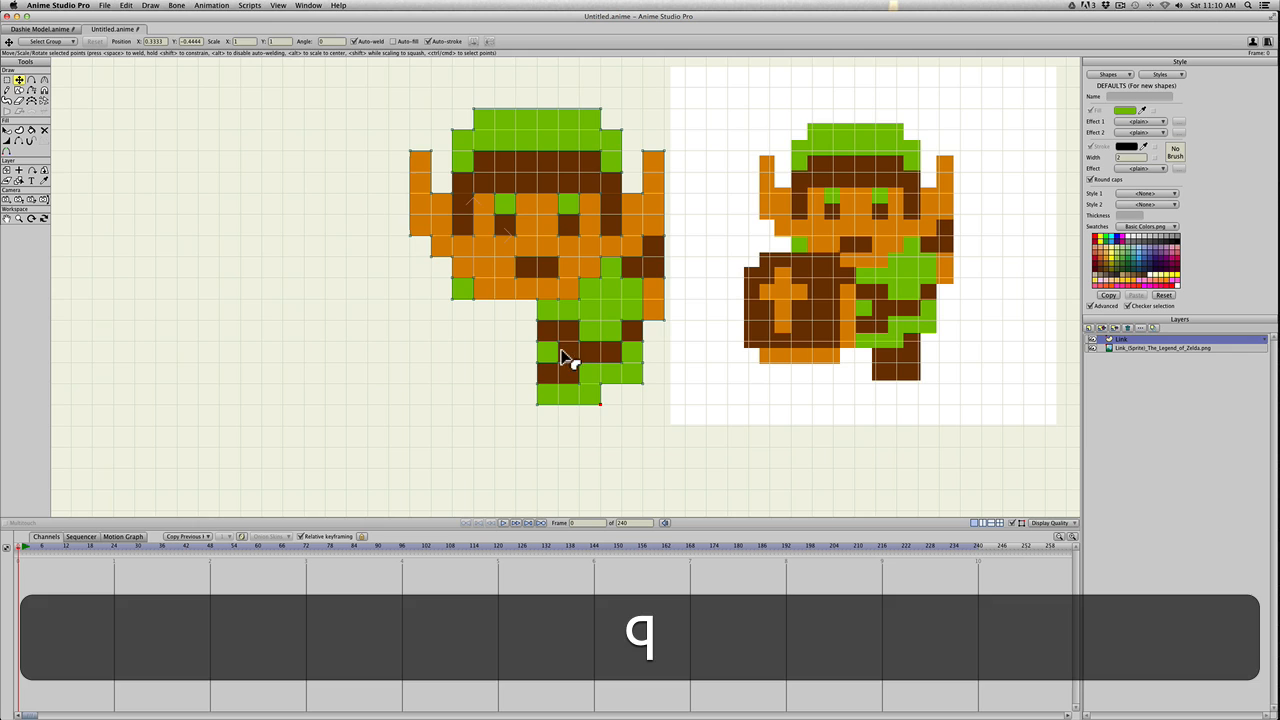
pyautogui.click(562, 352)
pyautogui.press('s')
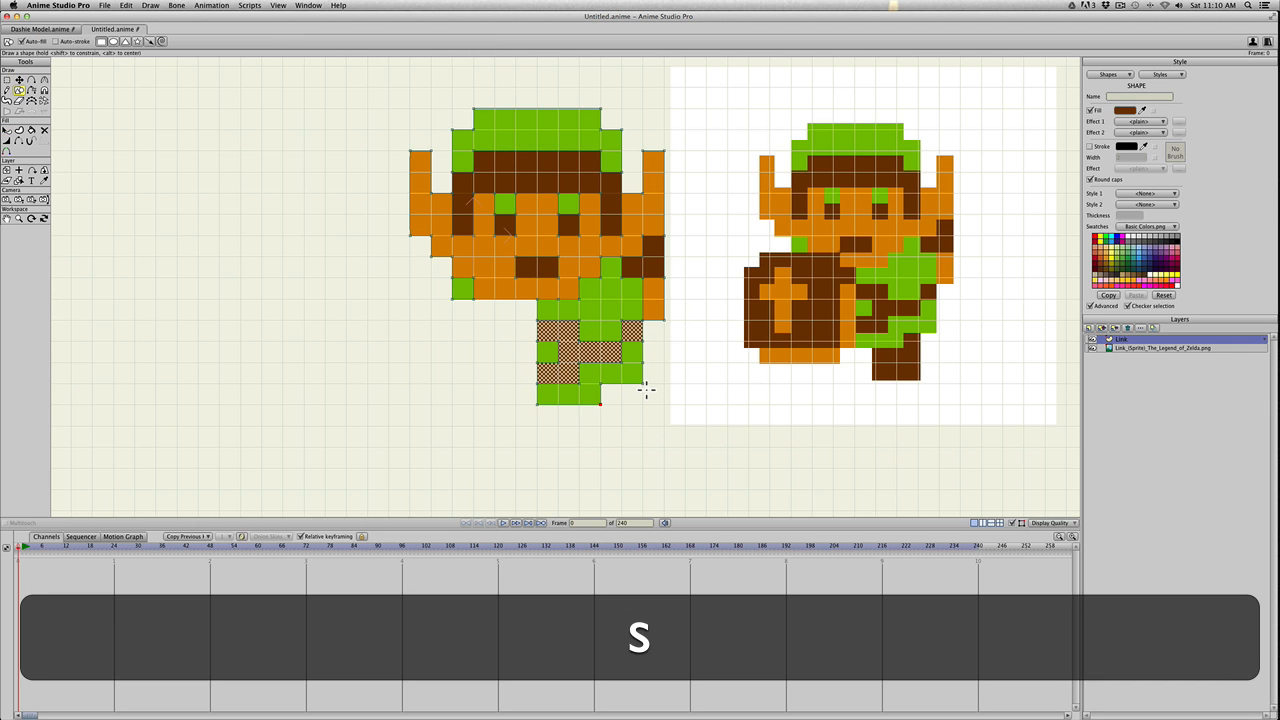
pyautogui.moveTo(622, 384)
pyautogui.mouseDown()
pyautogui.moveTo(602, 449)
pyautogui.moveTo(582, 447)
pyautogui.mouseUp()
# Add and move the leg's points to make it three cells wide and two high, with one extra cell above its right end
pyautogui.press('a')
pyautogui.press('t')
pyautogui.press('t')
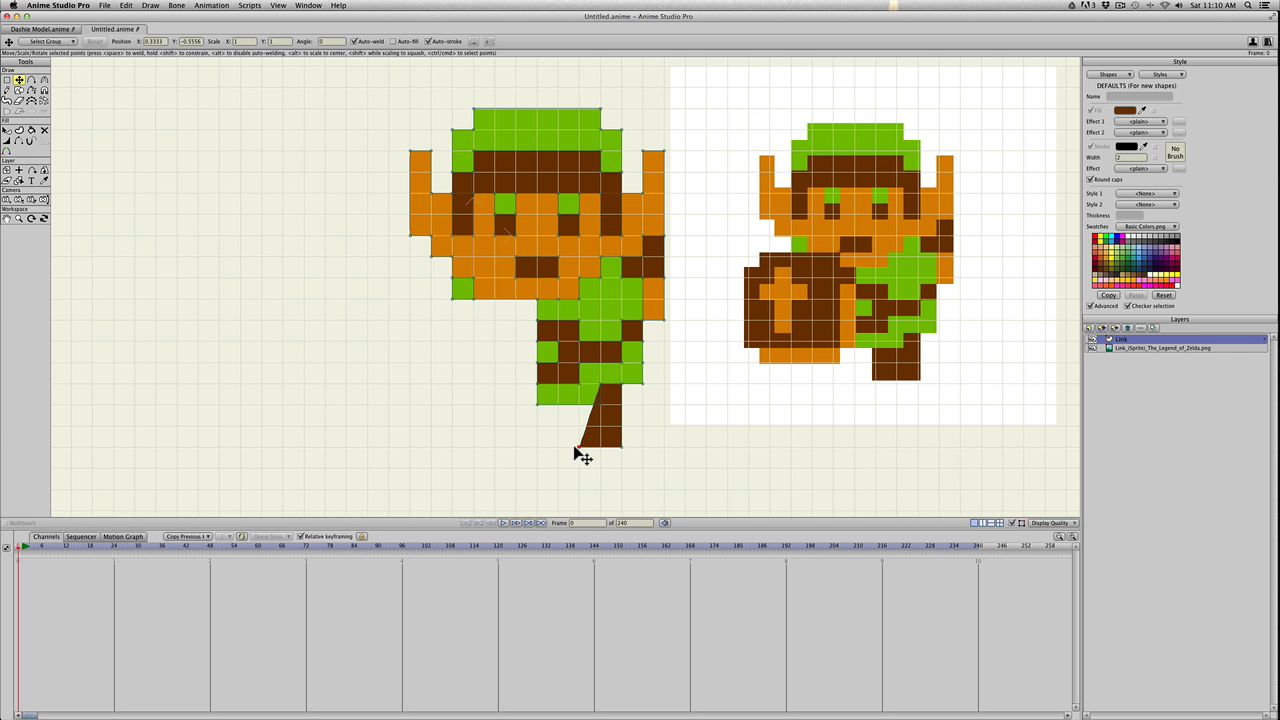
pyautogui.moveTo(574, 447); pyautogui.dragTo(601, 406)
pyautogui.press('a')
pyautogui.press('t')
pyautogui.press('a')
pyautogui.scroll(-1, 569, 410)
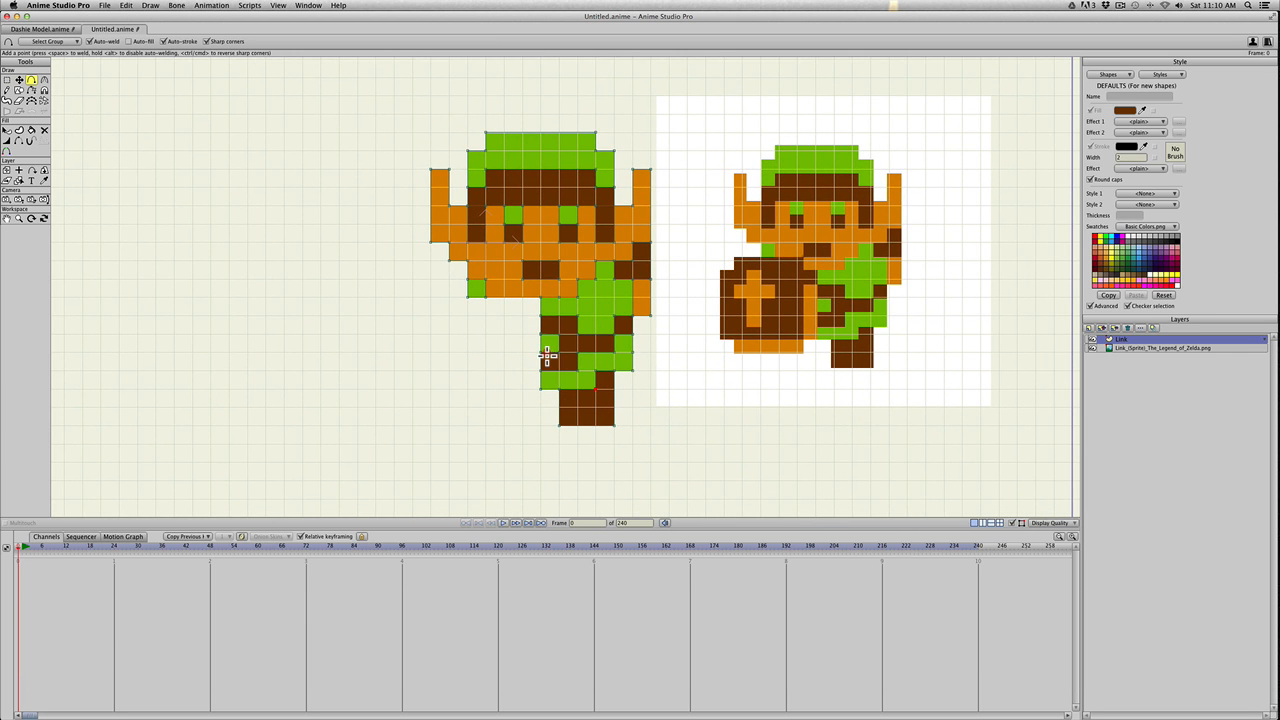
# Using the mouth's brown, draw a one-cell square below the chin beside the tunic, and extend it diagonally up into the face
pyautogui.press('q')
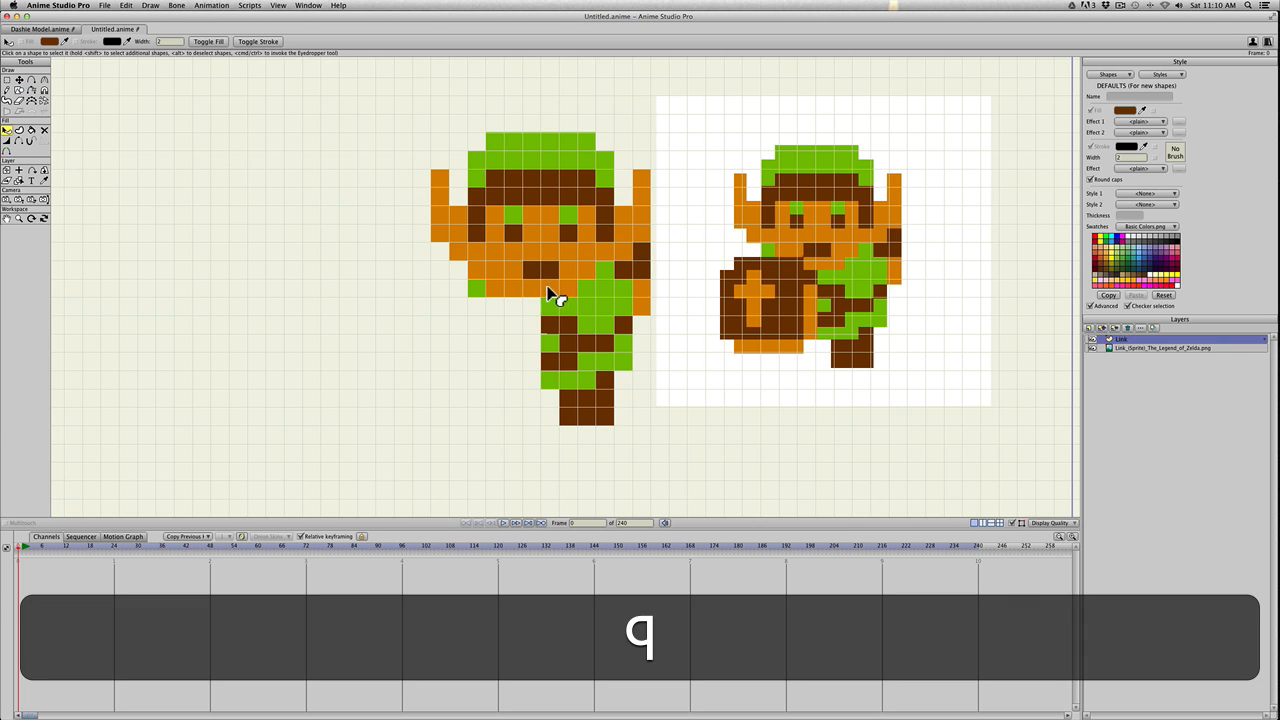
pyautogui.click(544, 274)
pyautogui.press('s')
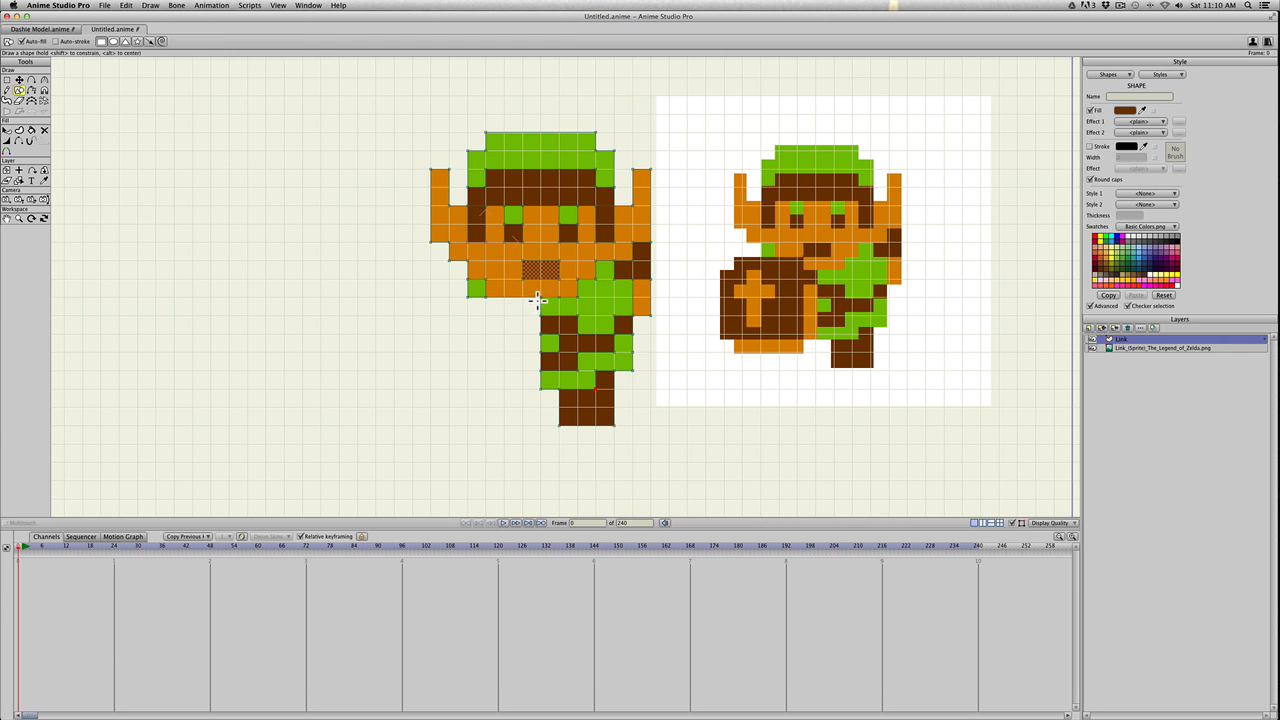
pyautogui.click(525, 311)
pyautogui.press('a')
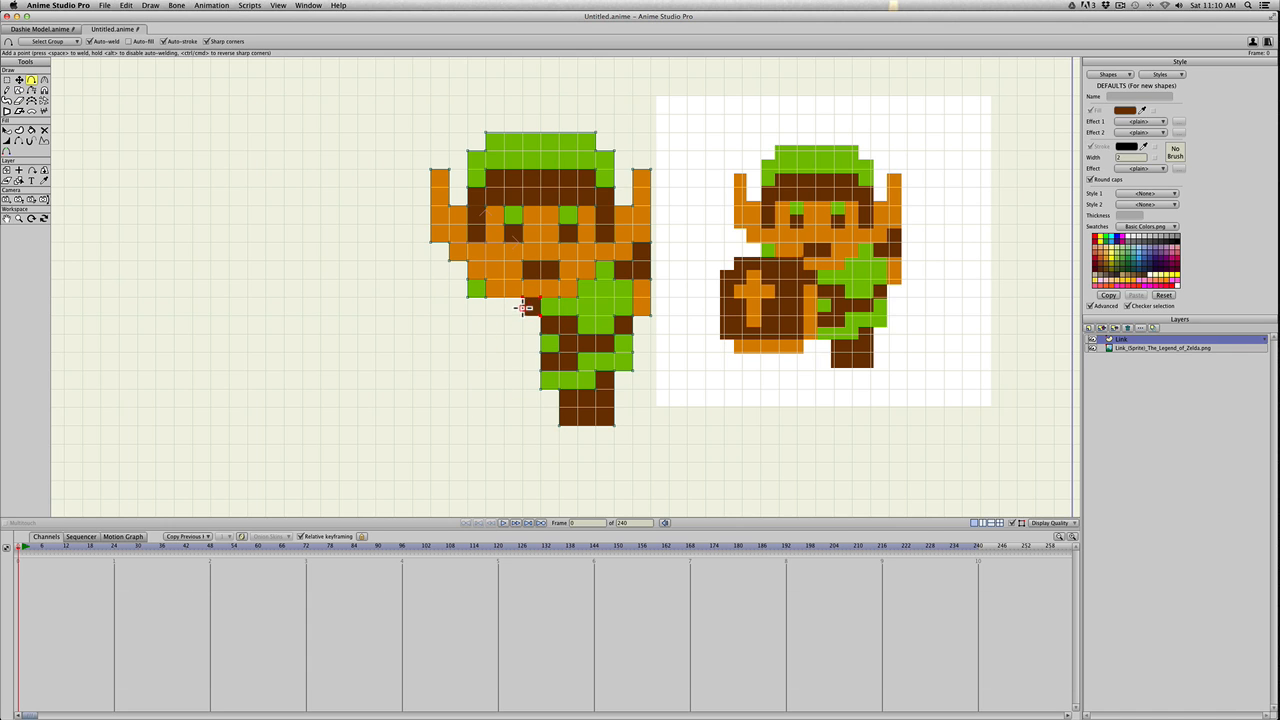
pyautogui.moveTo(523, 308); pyautogui.dragTo(516, 282)
pyautogui.click(516, 282)
# Move the green one-cell square beside the chin three cells left, clear of the face
pyautogui.press('t')
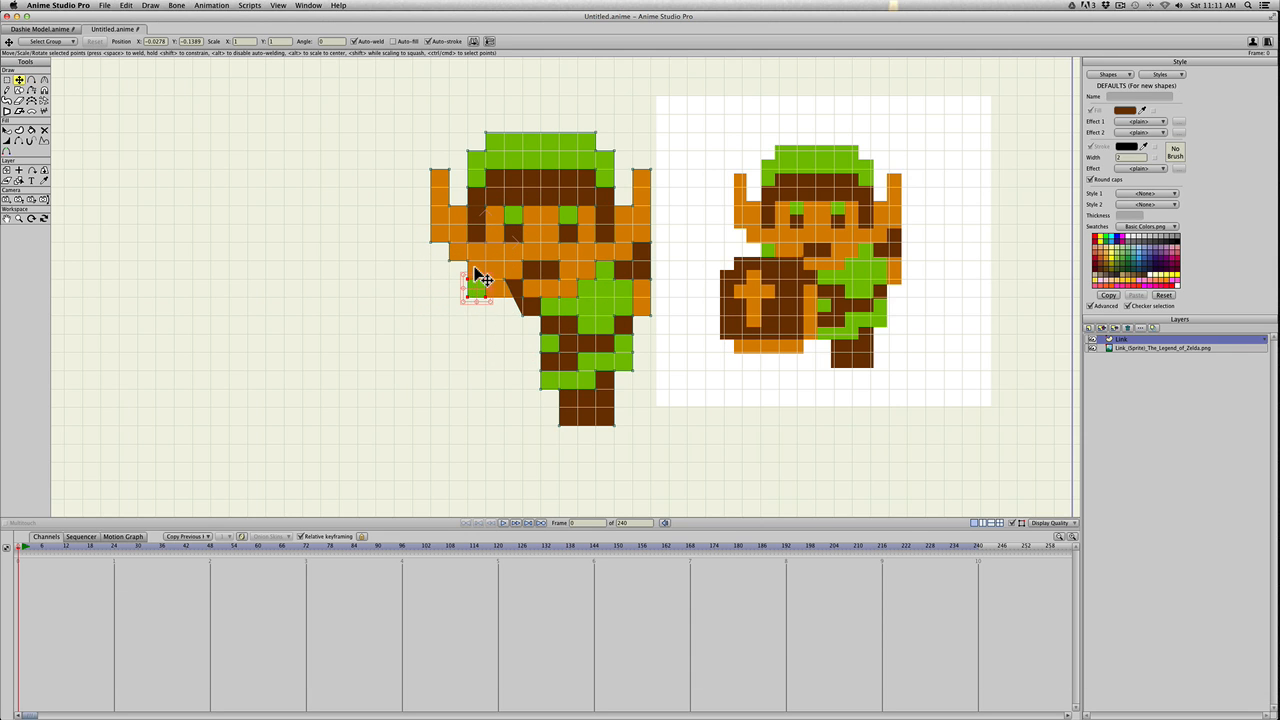
pyautogui.click(475, 268)
pyautogui.press('t')
pyautogui.click(475, 287)
pyautogui.moveTo(475, 287)
pyautogui.mouseDown()
pyautogui.moveTo(438, 290)
pyautogui.moveTo(487, 266)
pyautogui.moveTo(451, 294)
pyautogui.mouseUp()
# Move the face's lower-left points up one cell and straighten the jaw edge up to the mouth
pyautogui.press('t')
pyautogui.press('t')
pyautogui.click(474, 284)
pyautogui.click(487, 279)
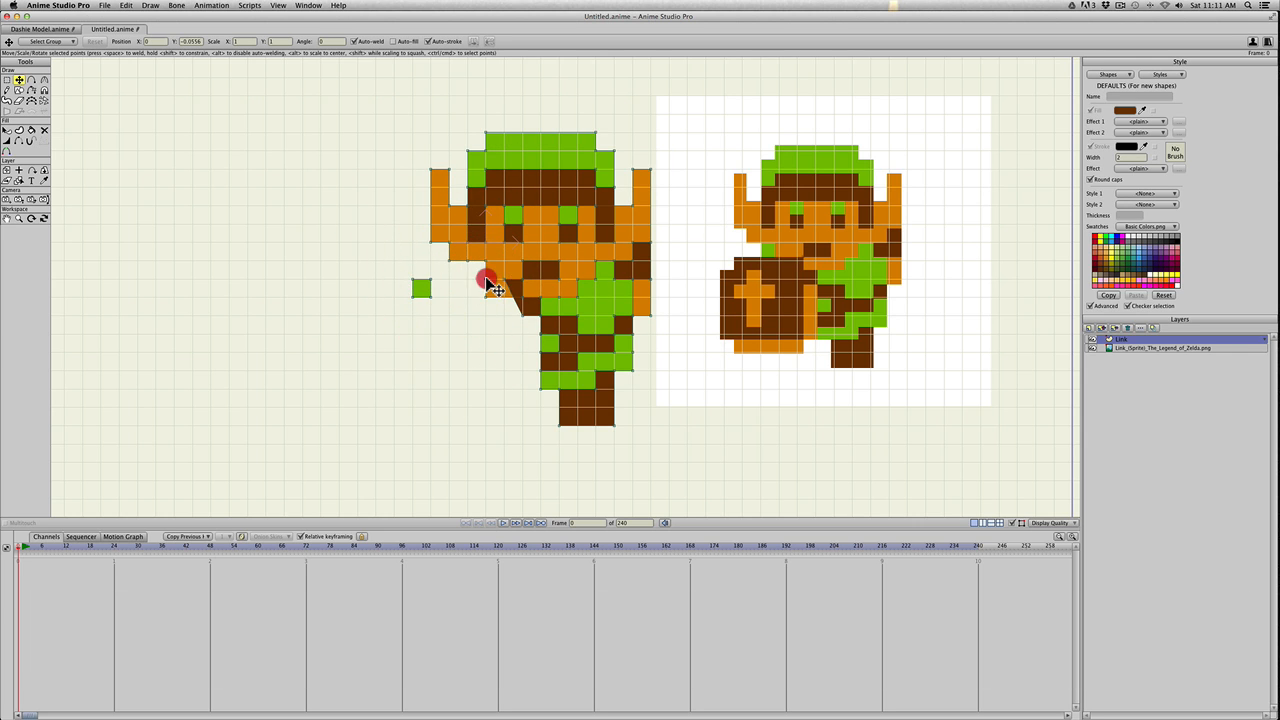
pyautogui.press('0')
pyautogui.moveTo(487, 298); pyautogui.dragTo(487, 287)
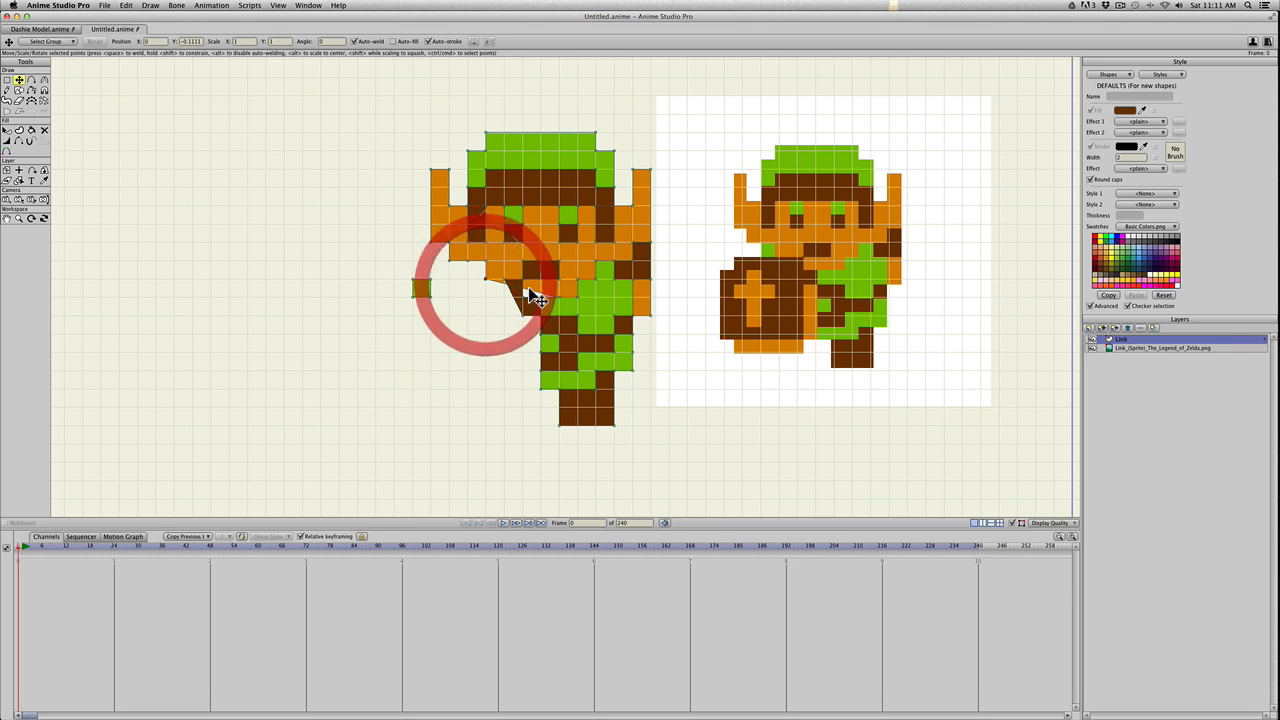
pyautogui.press('a')
pyautogui.click(517, 291)
pyautogui.press('t')
pyautogui.click(517, 291)
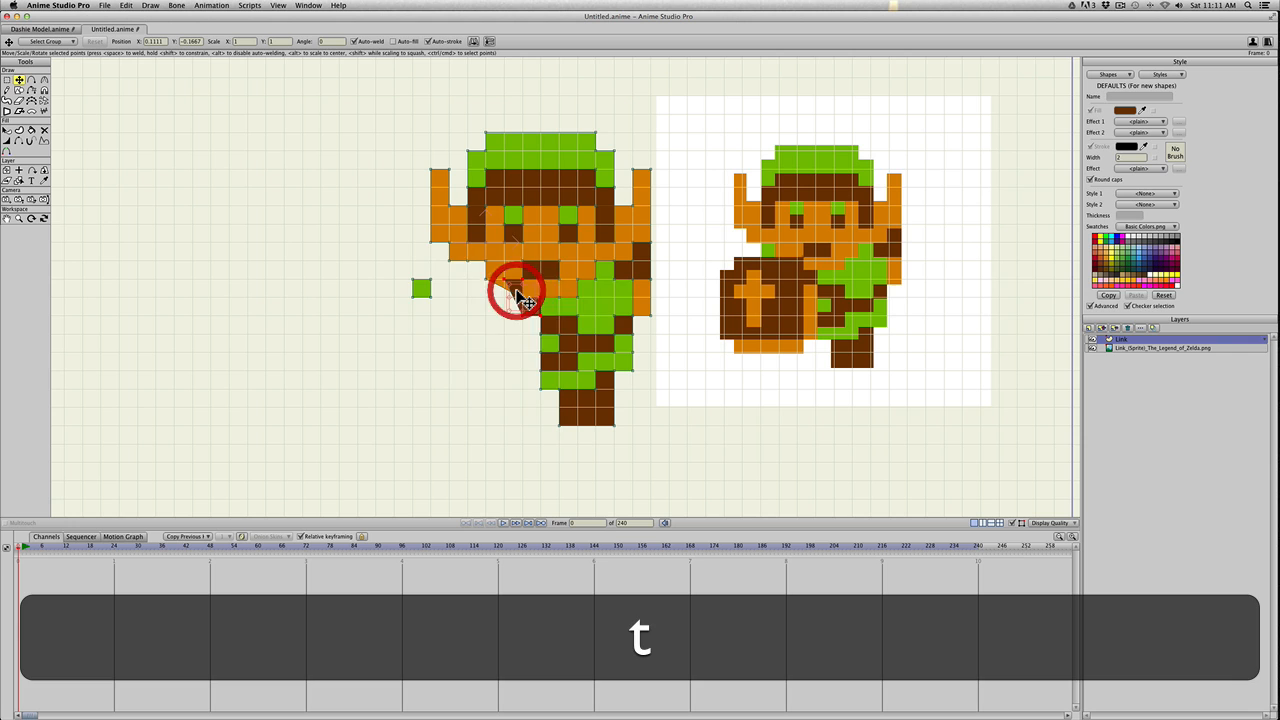
pyautogui.moveTo(517, 291)
pyautogui.mouseDown()
pyautogui.moveTo(501, 313)
pyautogui.moveTo(519, 281)
pyautogui.moveTo(503, 309)
pyautogui.moveTo(509, 297)
pyautogui.mouseUp()
# Place the green square against the cheek's underside, and extend the brown shape left beneath it as the shield's upper edge
pyautogui.press('a')
pyautogui.press('t')
pyautogui.press('t')
pyautogui.press('a')
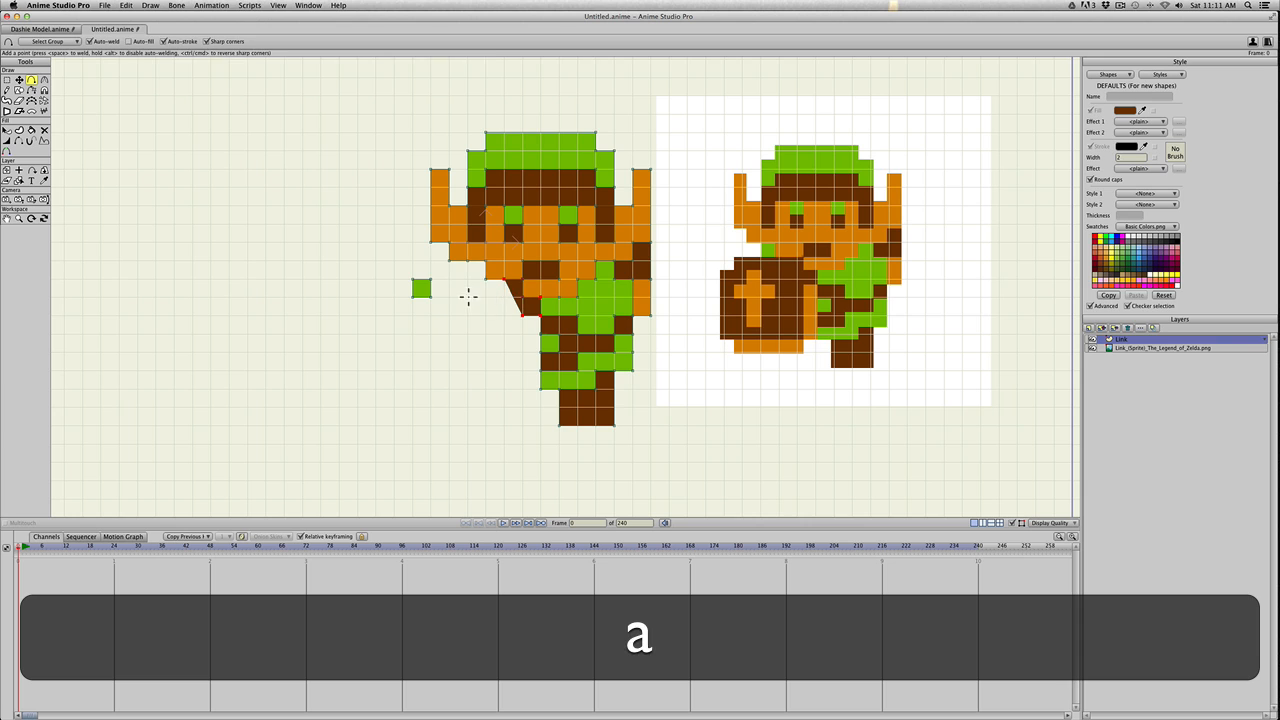
pyautogui.press('t')
pyautogui.moveTo(423, 291)
pyautogui.mouseDown()
pyautogui.moveTo(476, 277)
pyautogui.moveTo(449, 289)
pyautogui.moveTo(476, 317)
pyautogui.moveTo(432, 280)
pyautogui.mouseUp()
pyautogui.press('a')
pyautogui.press('t')
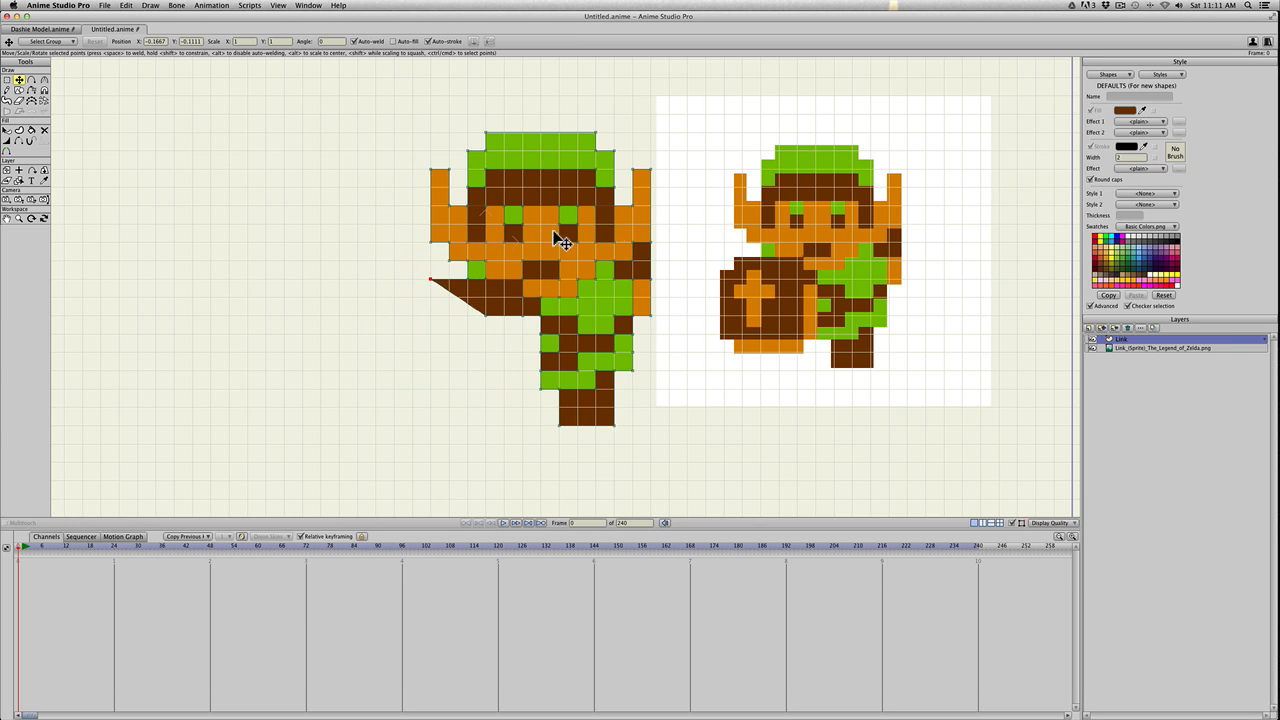
# Add points to the brown shield forming a one-cell step out and down at its upper-left corner
pyautogui.press('a')
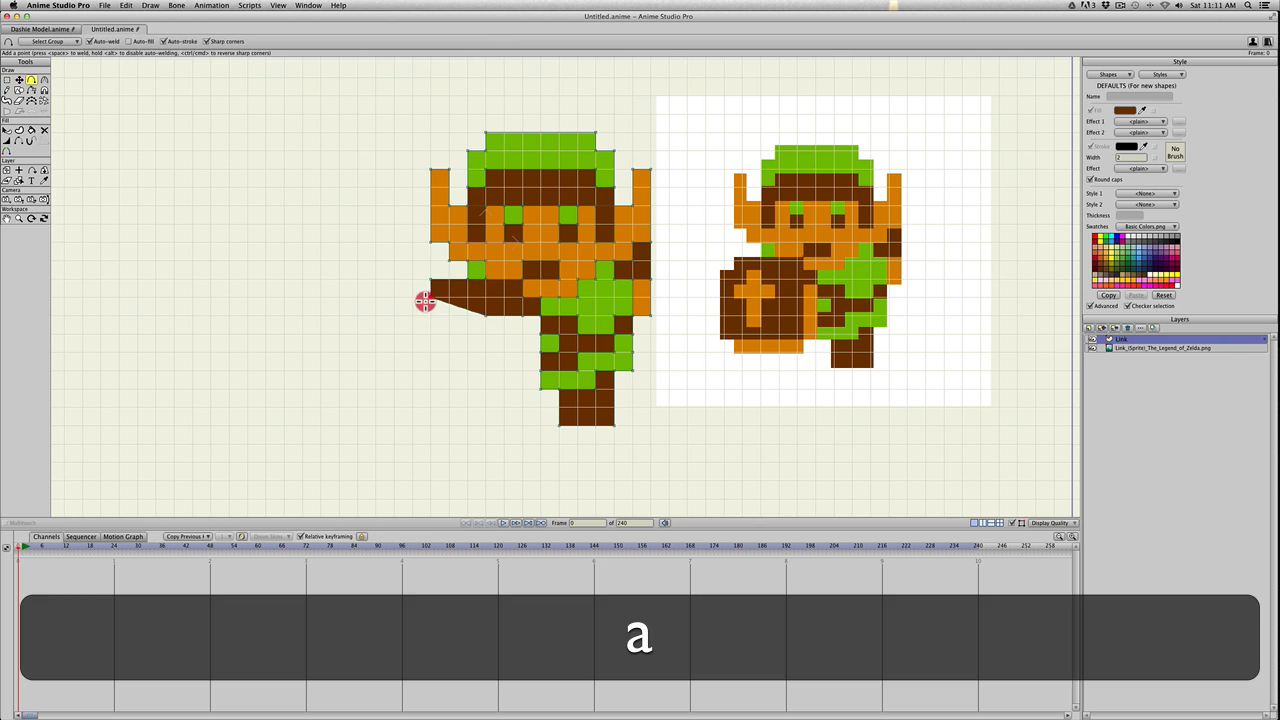
pyautogui.click(424, 300)
pyautogui.moveTo(431, 297); pyautogui.dragTo(411, 316)
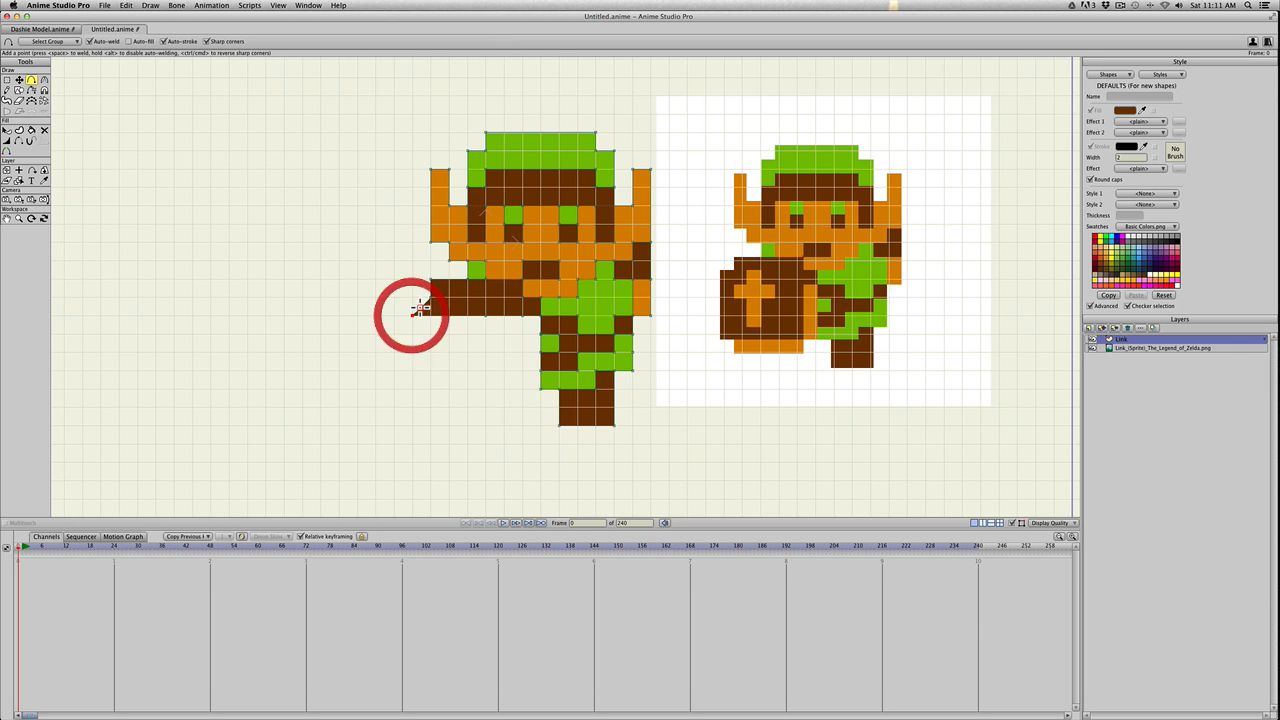
pyautogui.click(412, 297)
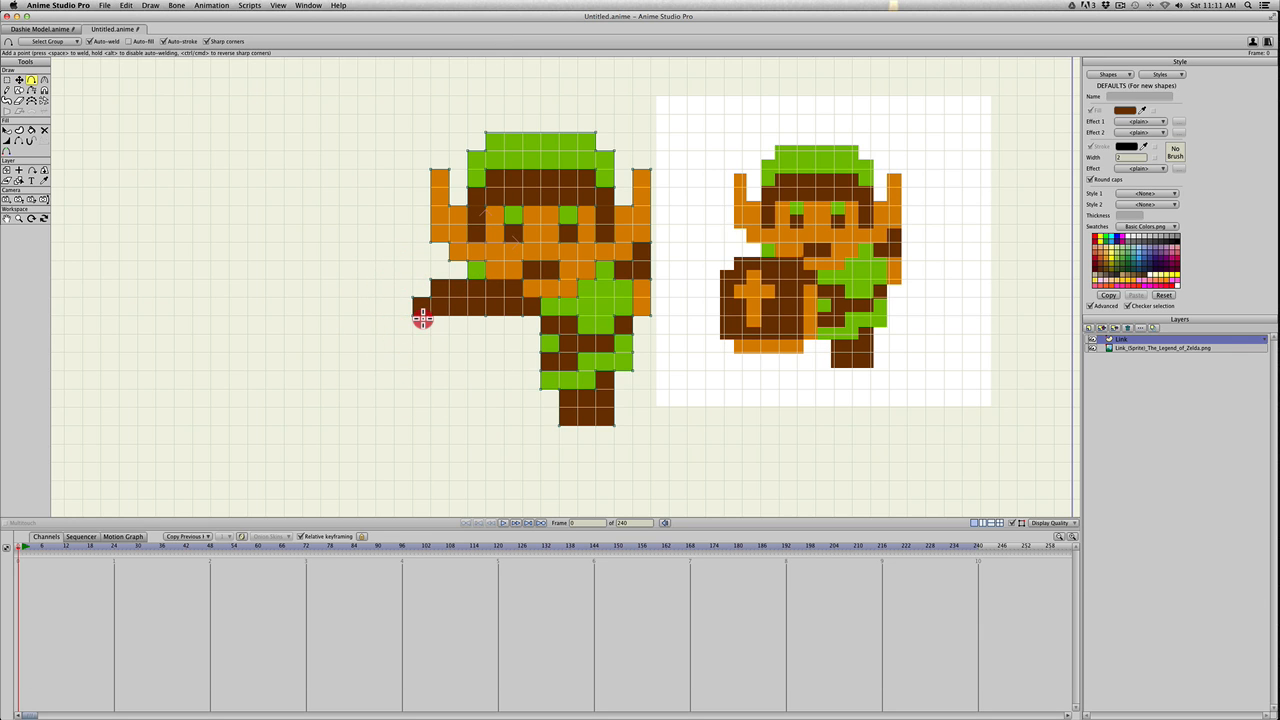
# Extend the brown shield downward into a block six cells wide and five high below the step, with a straight right side
pyautogui.moveTo(421, 325); pyautogui.dragTo(423, 394)
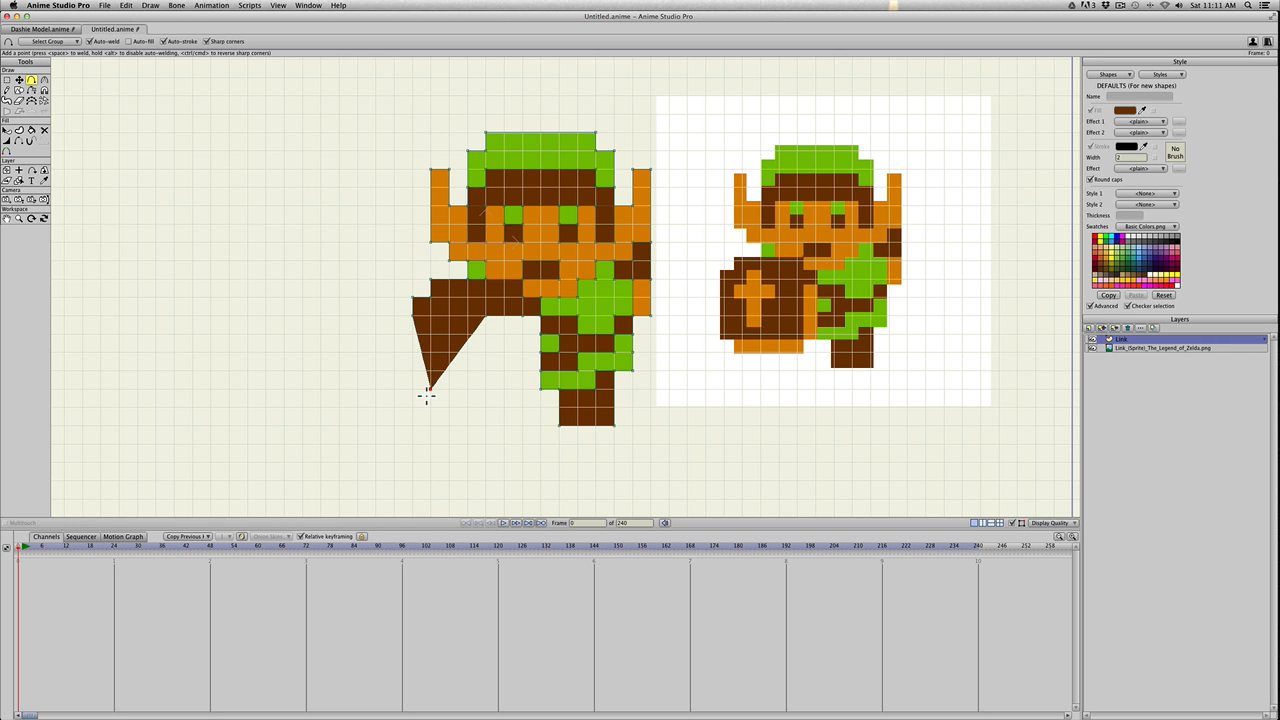
pyautogui.press('super+z')
pyautogui.press('super+t')
pyautogui.press('t')
pyautogui.moveTo(414, 315); pyautogui.dragTo(521, 388)
pyautogui.press('a')
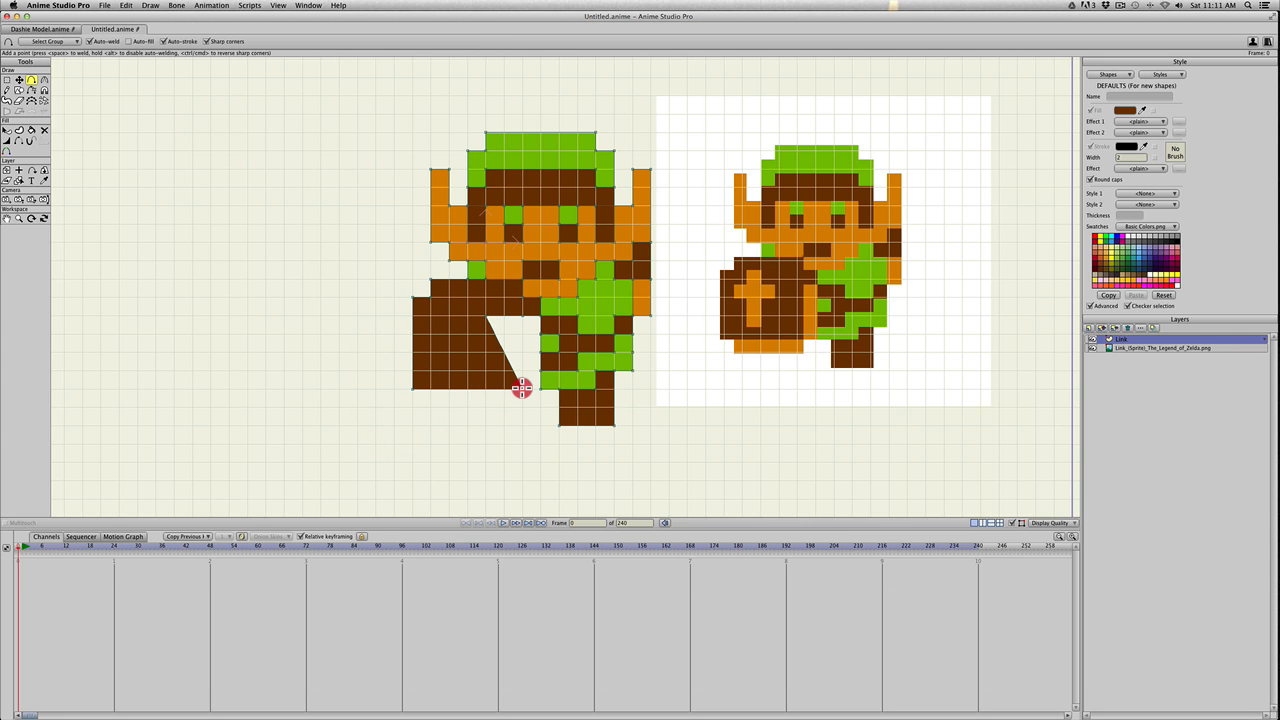
pyautogui.press('t')
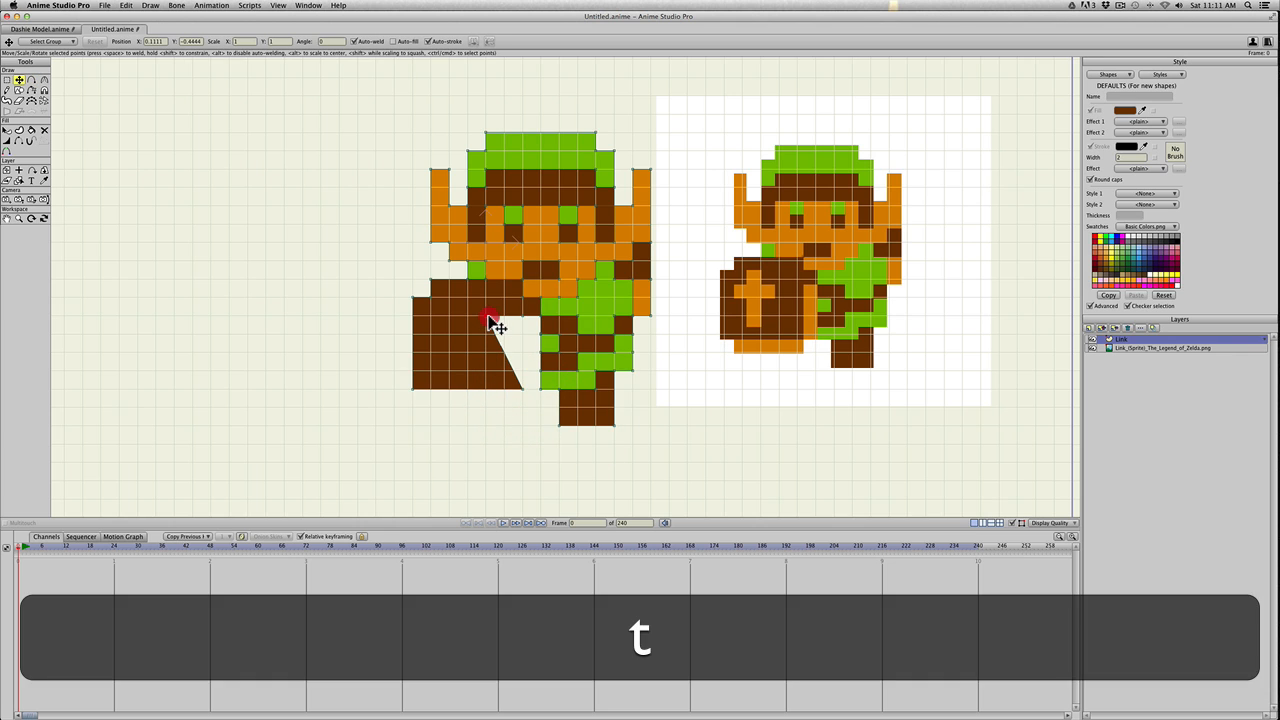
pyautogui.moveTo(491, 321); pyautogui.dragTo(528, 325)
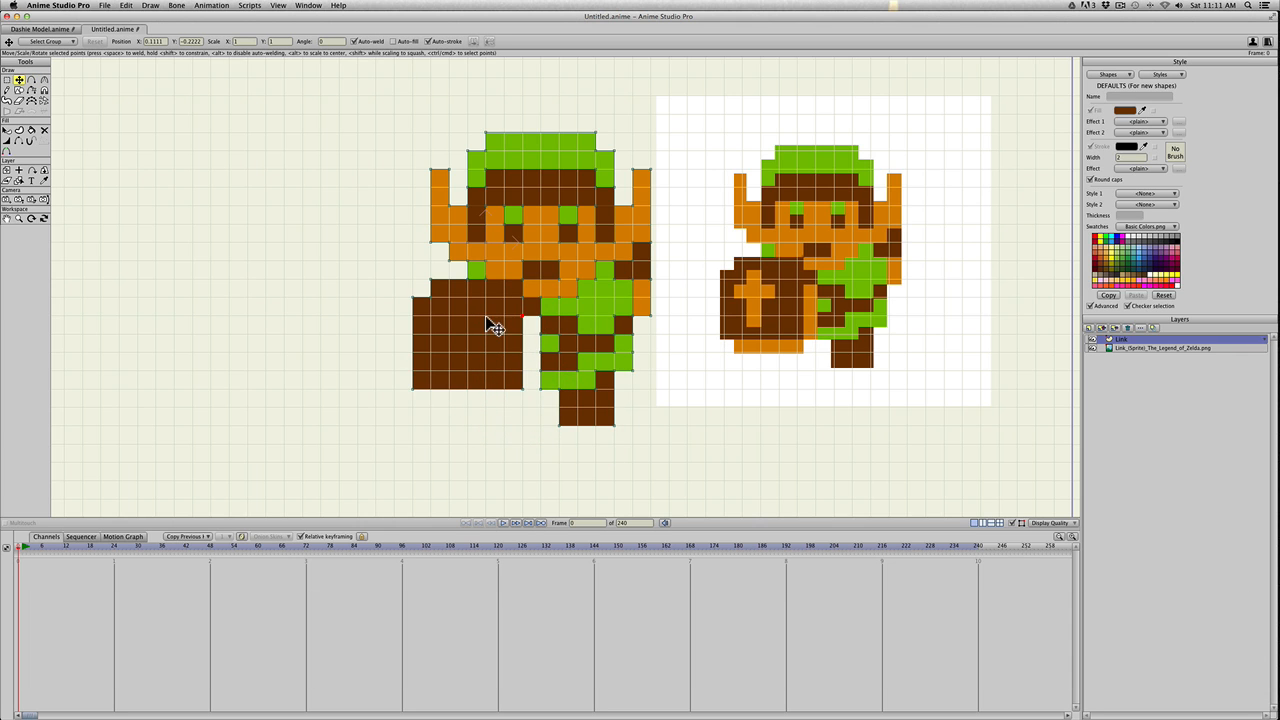
# Using the face's orange, draw a vertical bar one cell wide and four cells high on the shield
pyautogui.press('q')
pyautogui.click(510, 258)
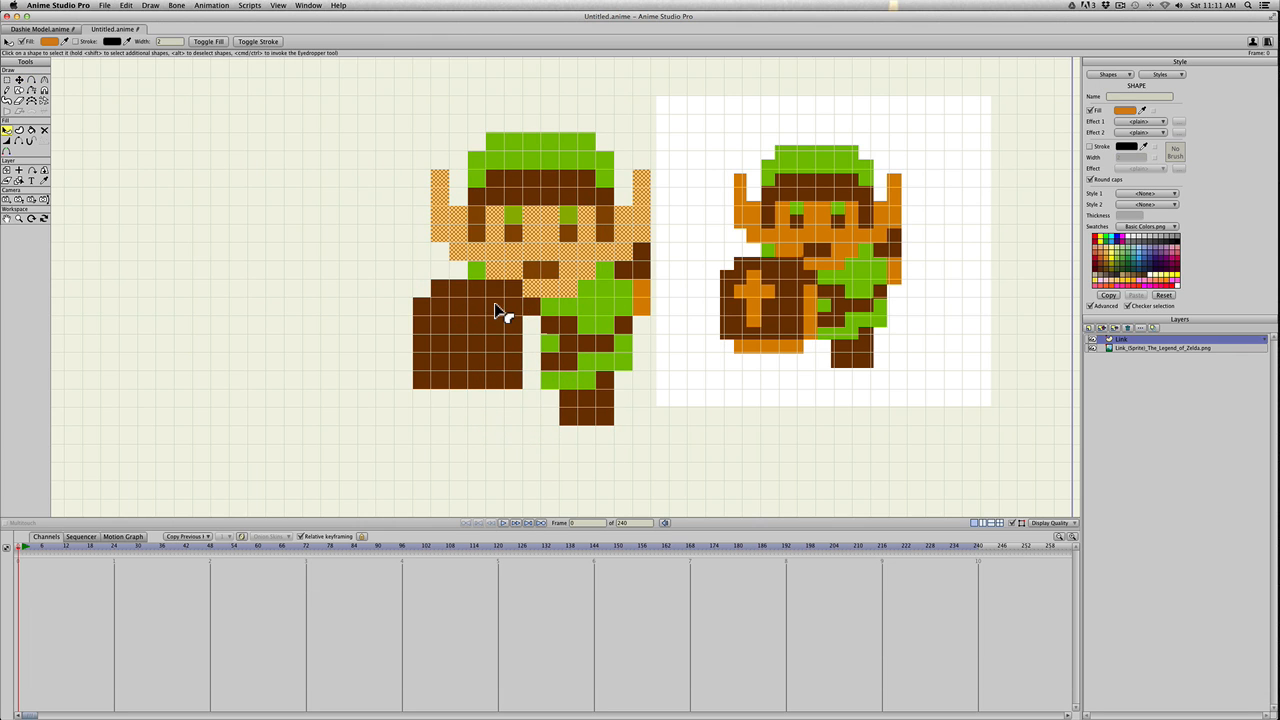
pyautogui.press('s')
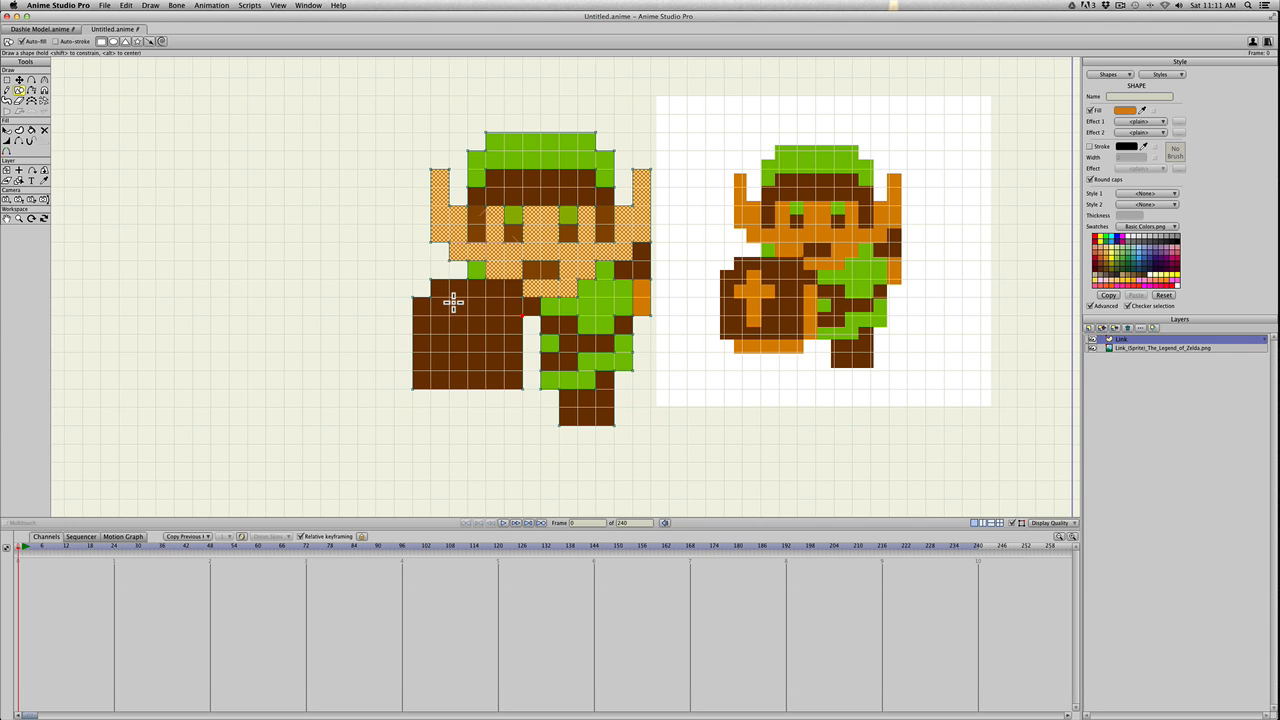
pyautogui.moveTo(450, 297)
pyautogui.mouseDown()
pyautogui.moveTo(466, 314)
pyautogui.moveTo(466, 367)
pyautogui.mouseUp()
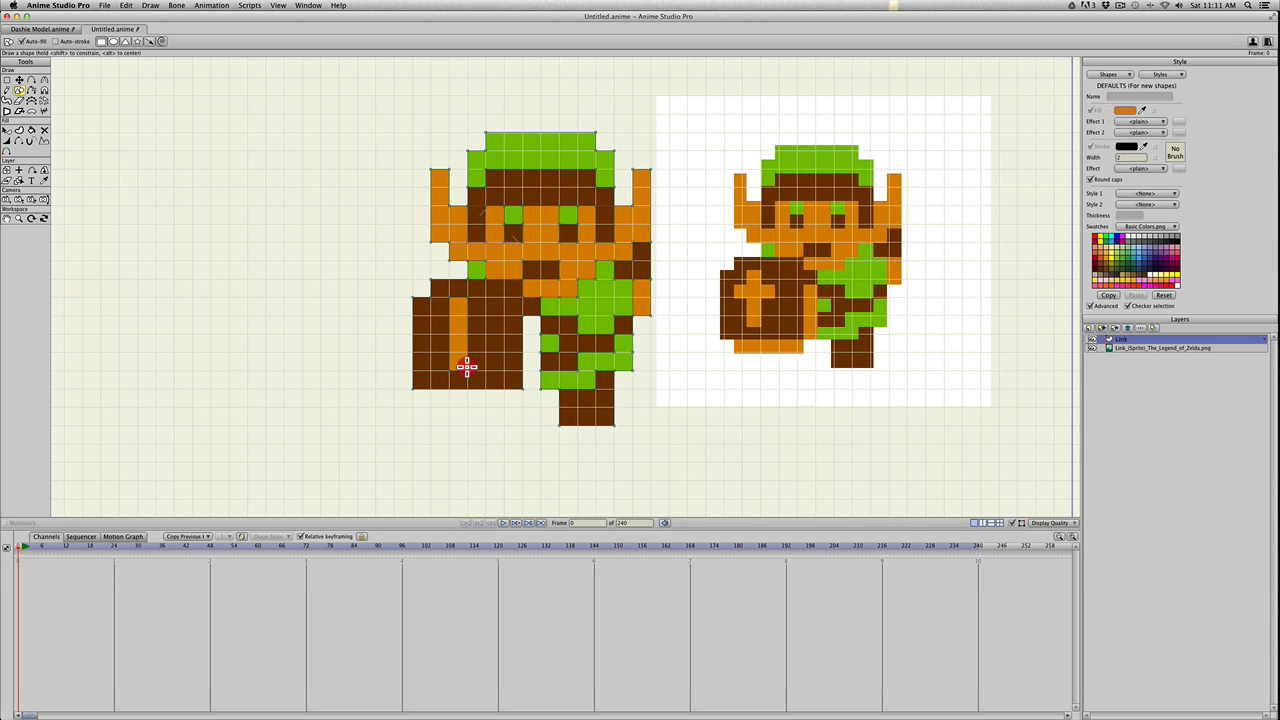
# Add points to the orange bar extending a one-cell arm on each side in its second row, forming a cross
pyautogui.press('super+z')
pyautogui.press('a')
pyautogui.click(467, 320)
pyautogui.moveTo(467, 320)
pyautogui.mouseDown()
pyautogui.moveTo(486, 326)
pyautogui.moveTo(428, 329)
pyautogui.mouseUp()
pyautogui.click(449, 315)
pyautogui.click(450, 333)
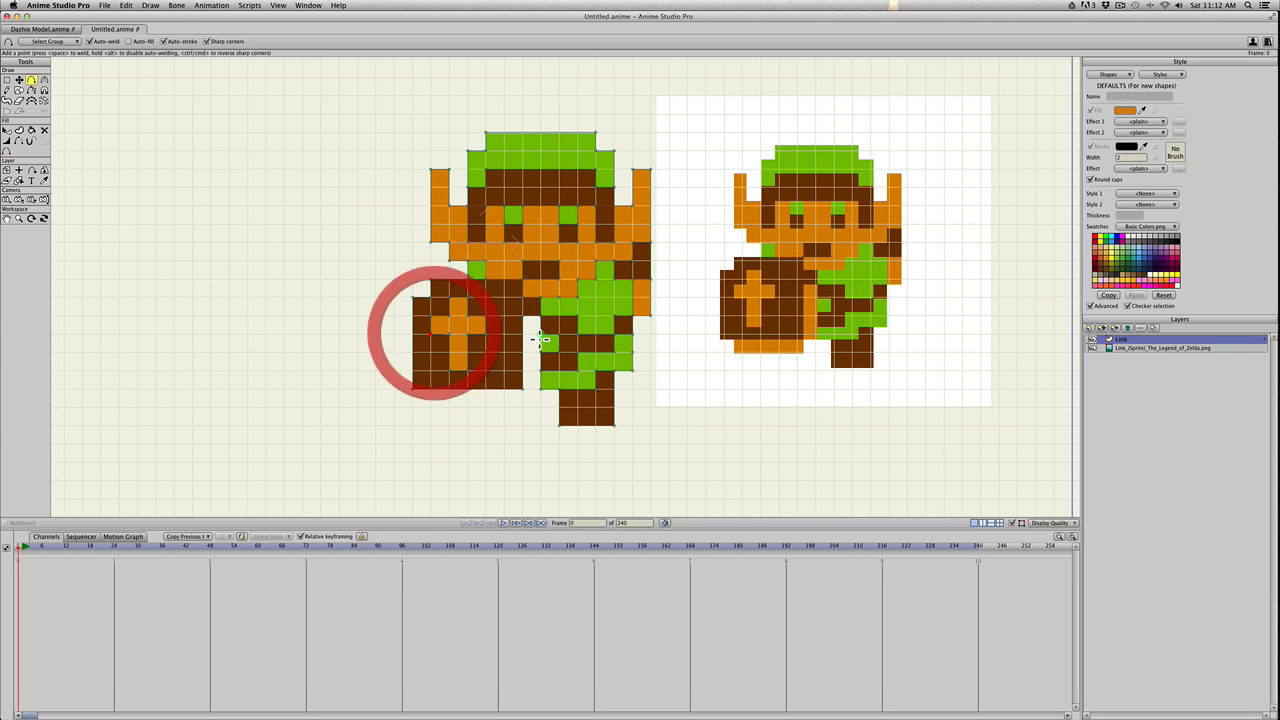
# Draw orange one-cell-thick strips along the shield's edges, four cells high on the right and five cells wide underneath
pyautogui.press('s')
pyautogui.moveTo(524, 318)
pyautogui.mouseDown()
pyautogui.moveTo(540, 390)
pyautogui.moveTo(438, 408)
pyautogui.mouseUp()
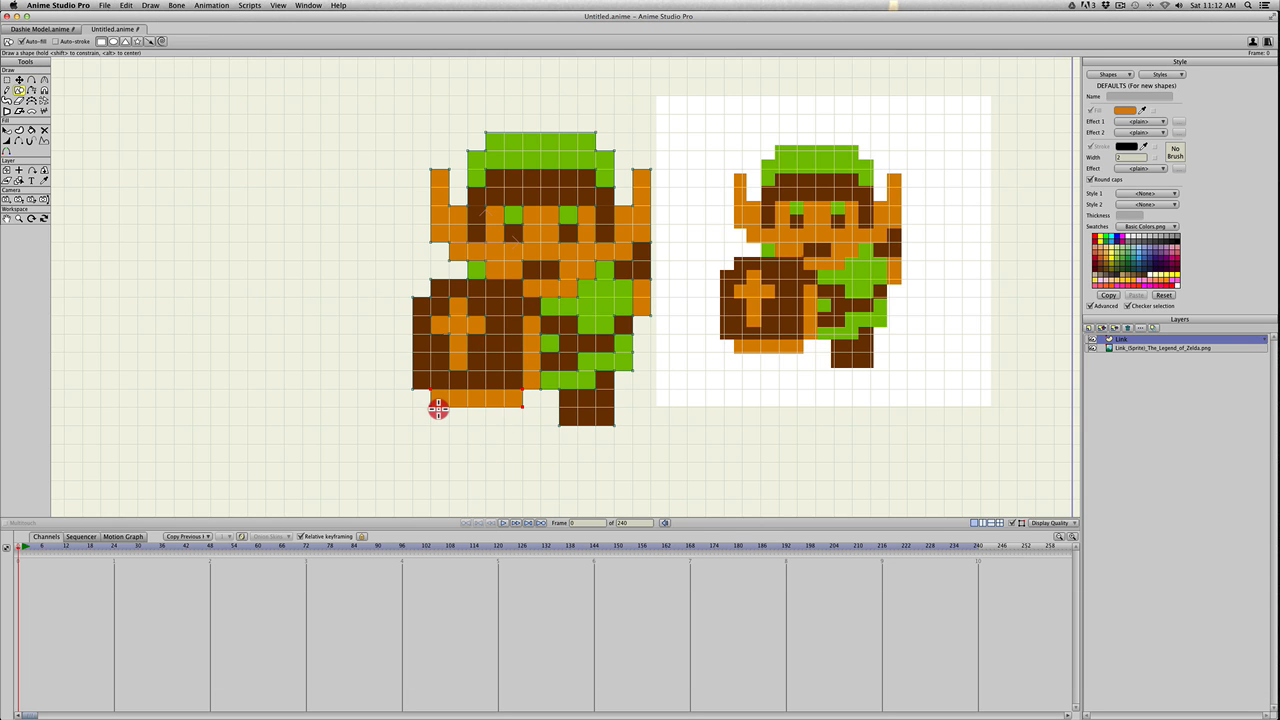
# Hide the reference sprite layer and the grid, and render a preview of the frame
pyautogui.scroll(-2, 457, 387)
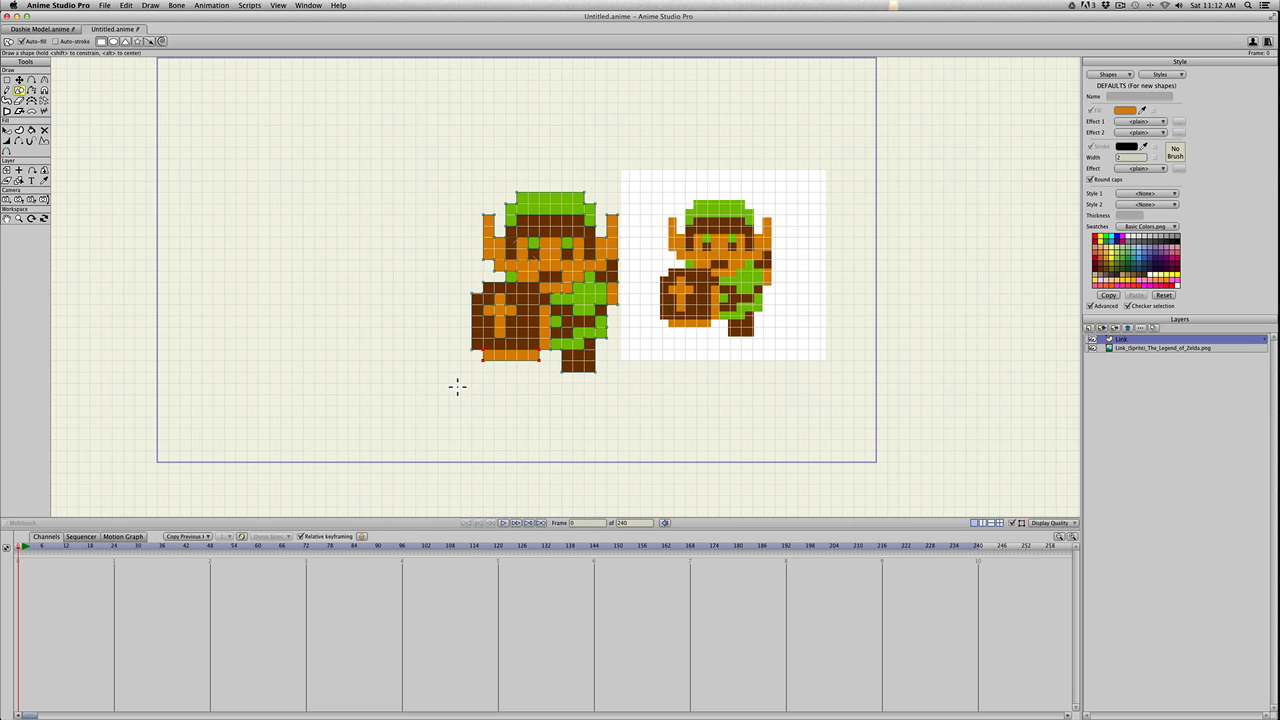
pyautogui.click(1091, 346)
pyautogui.press('super+g')
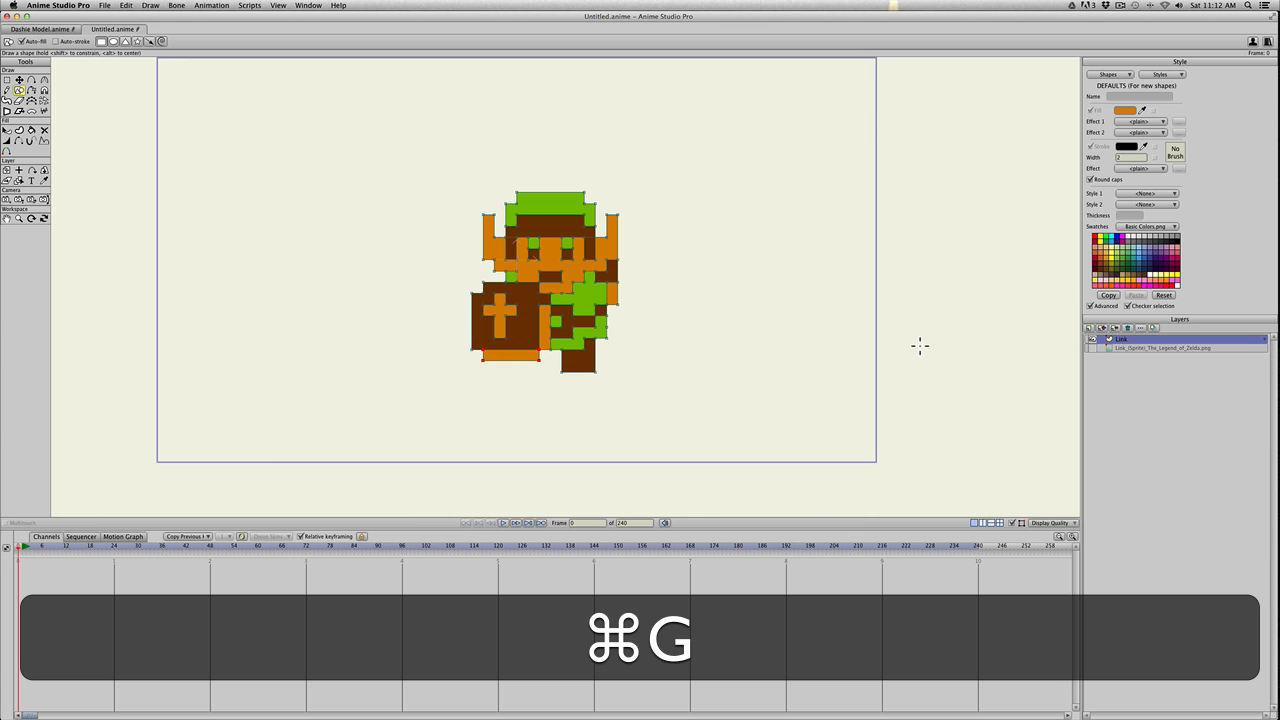
pyautogui.press('super+r')
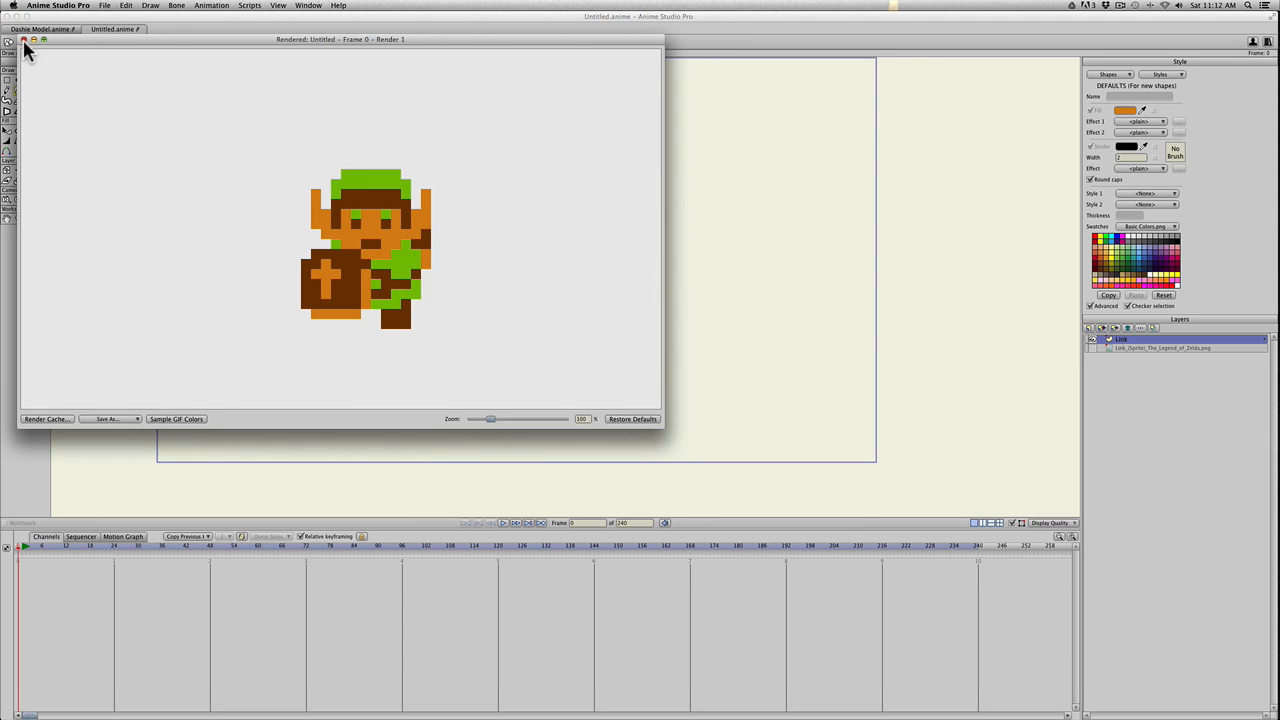
pyautogui.click(23, 39)
# Select the green hat, eye, collar and tunic shapes, and create a new style named Outfit color
pyautogui.press('q')
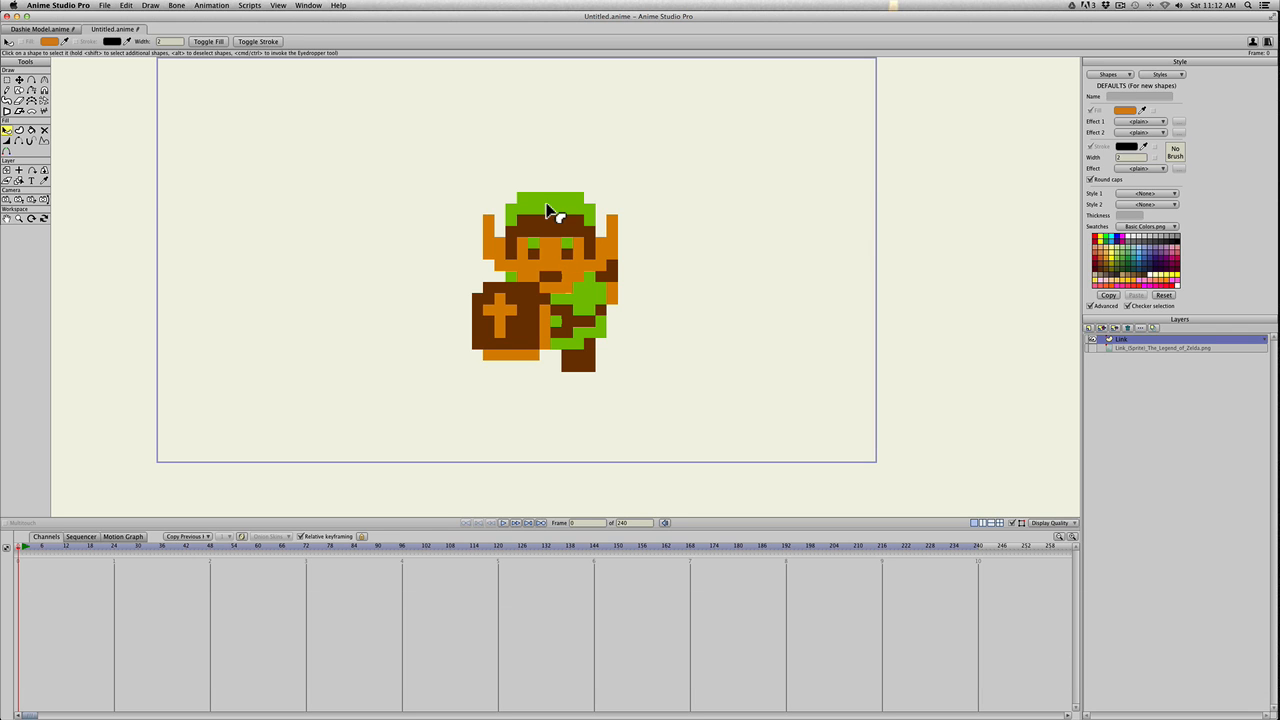
pyautogui.click(548, 210)
pyautogui.keyDown('shift'); pyautogui.click(565, 244); pyautogui.keyUp('shift')
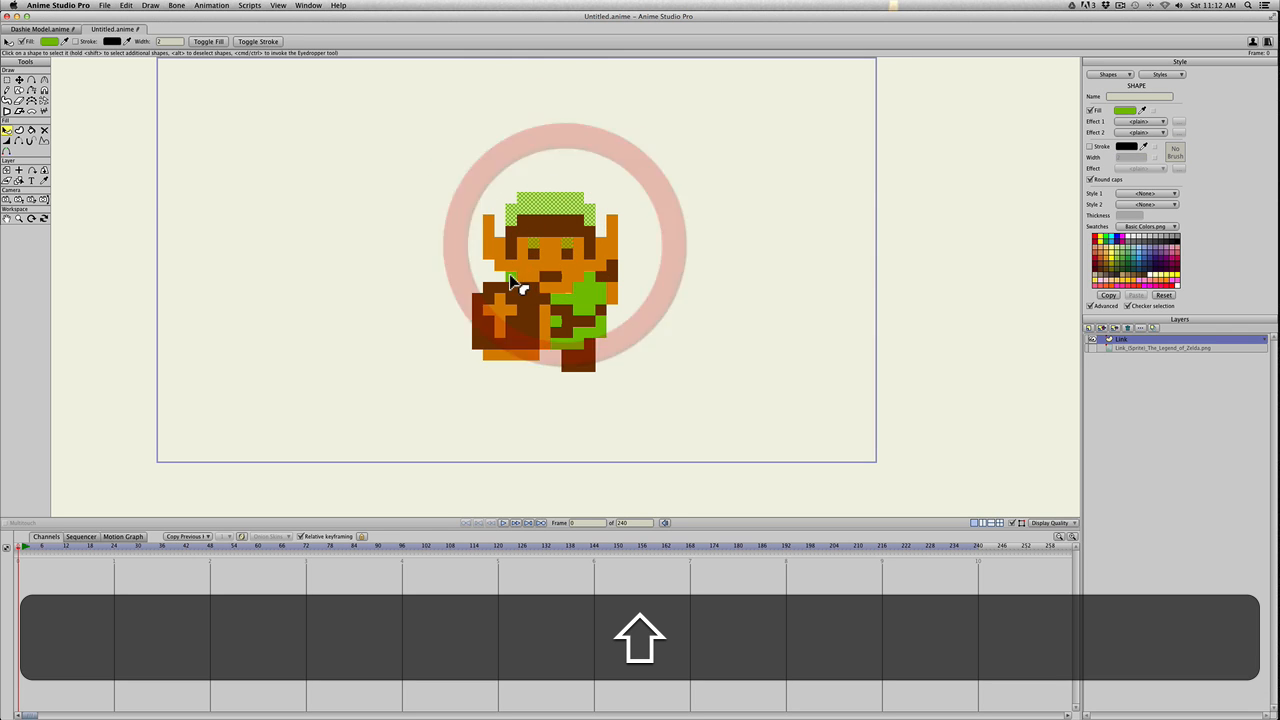
pyautogui.keyDown('shift'); pyautogui.click(508, 278); pyautogui.keyUp('shift')
pyautogui.keyDown('shift'); pyautogui.click(585, 292); pyautogui.keyUp('shift')
pyautogui.keyDown('shift'); pyautogui.click(568, 327); pyautogui.keyUp('shift')
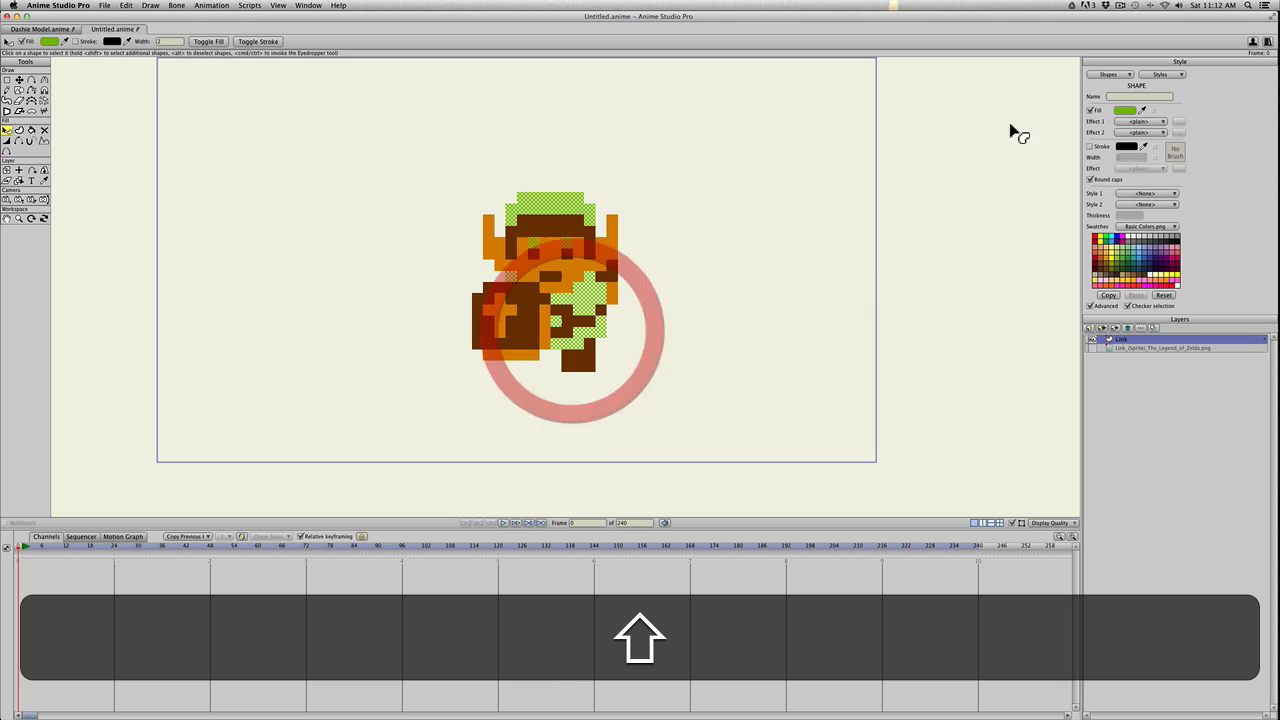
pyautogui.click(1157, 73)
pyautogui.click(1157, 83)
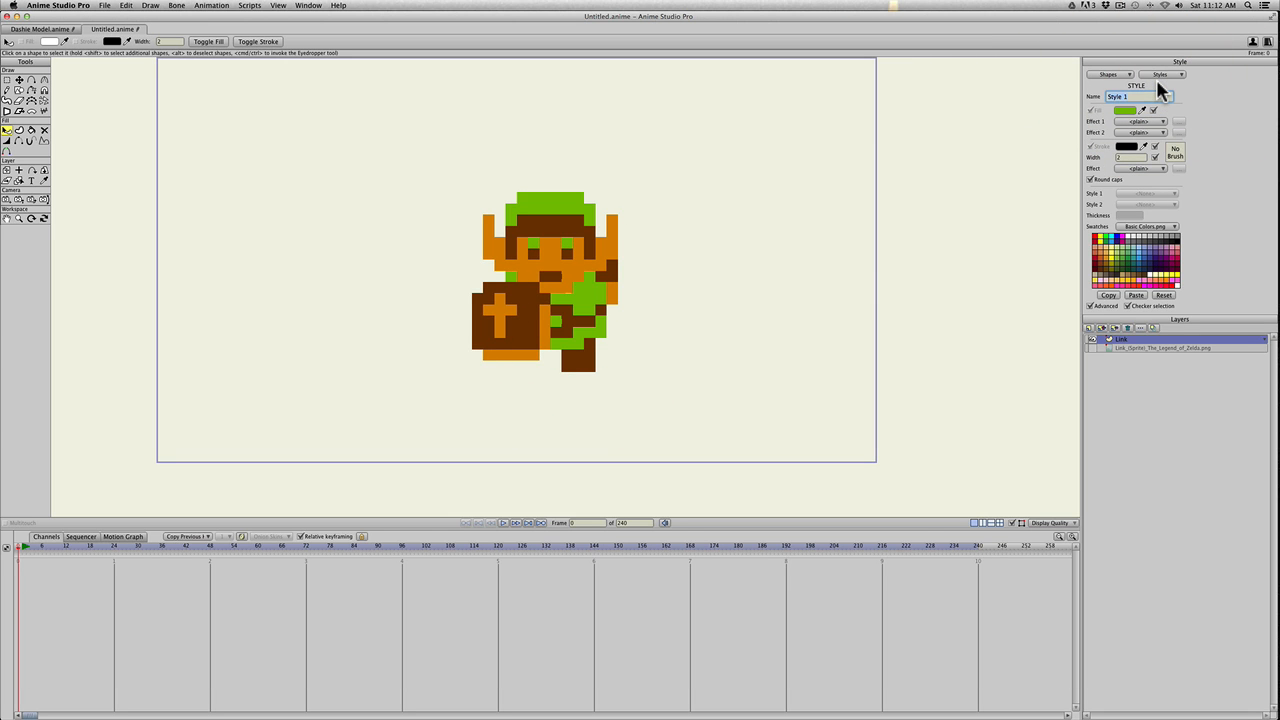
pyautogui.write('Outfi')
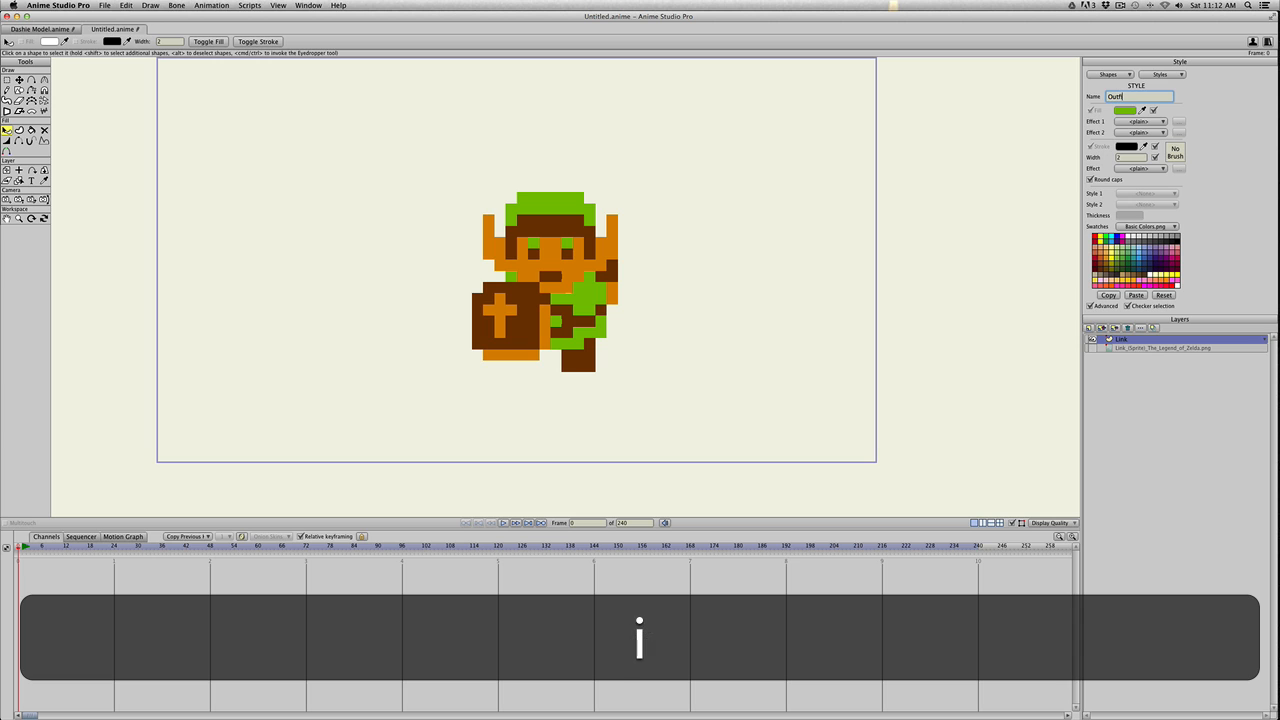
pyautogui.write('t color')
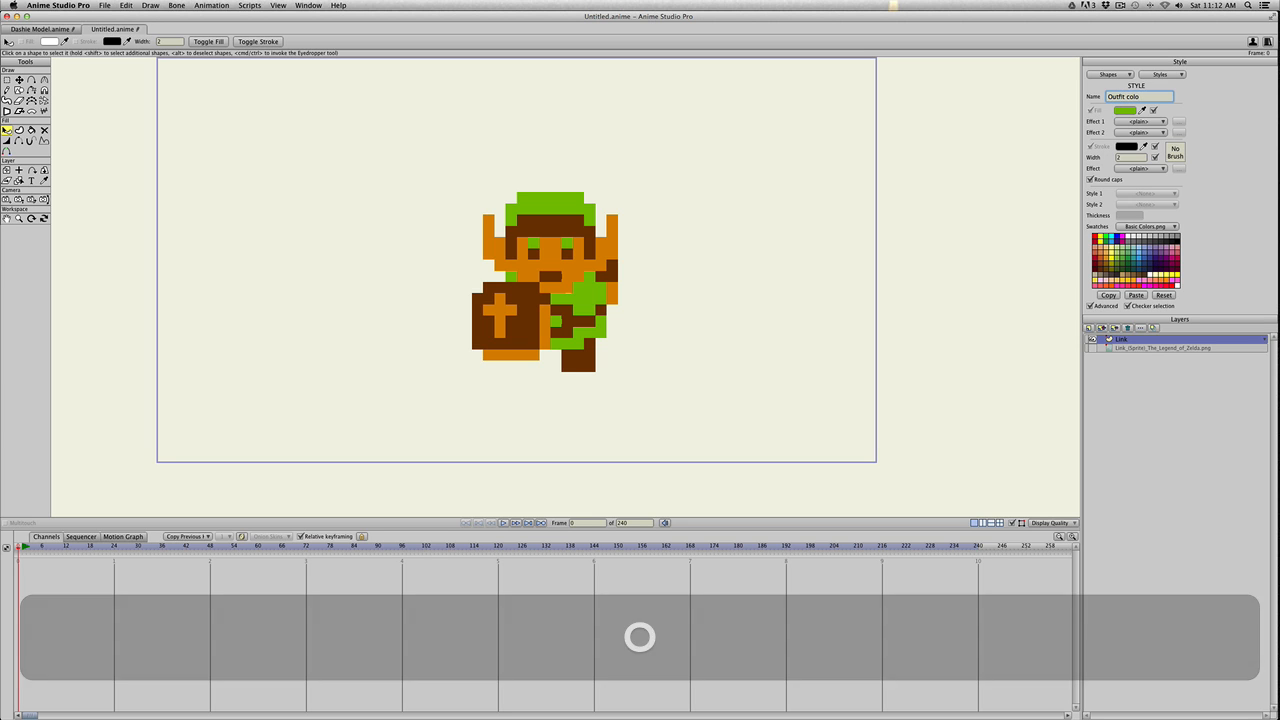
pyautogui.press('Return')
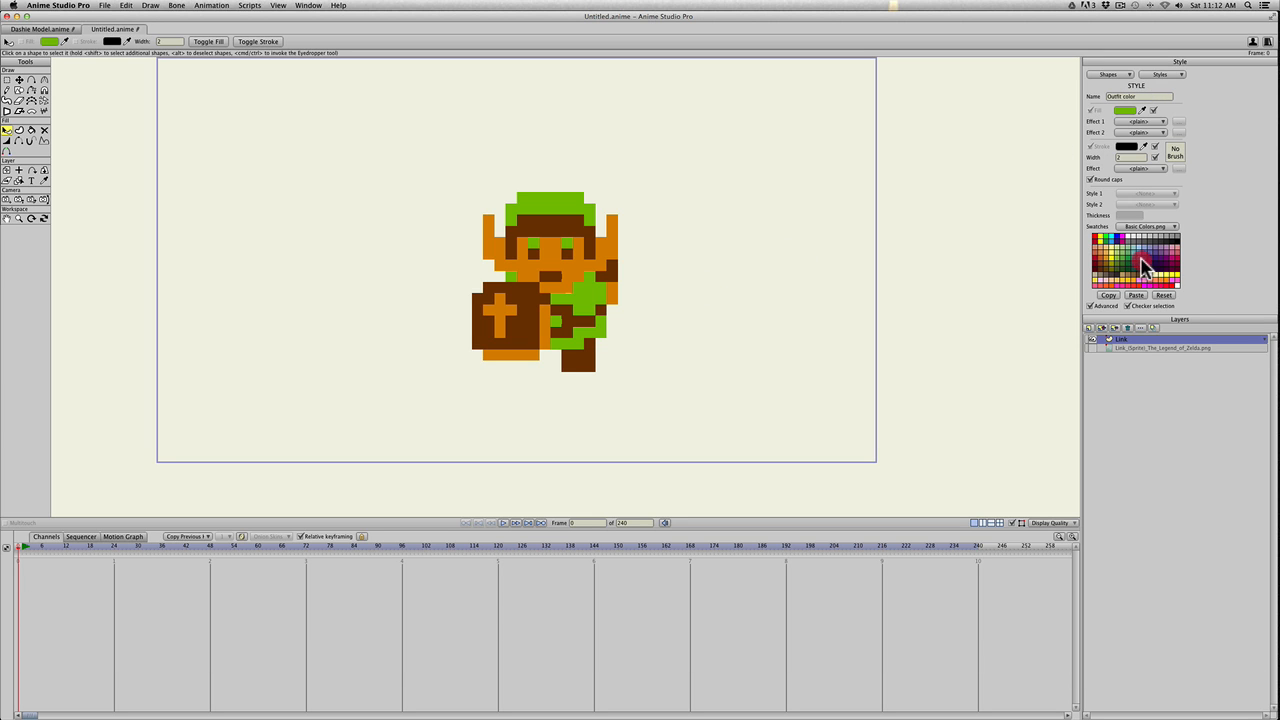
# Try a different swatch fill on the Outfit color style, and undo it
pyautogui.click(1112, 273)
pyautogui.press('super+z')
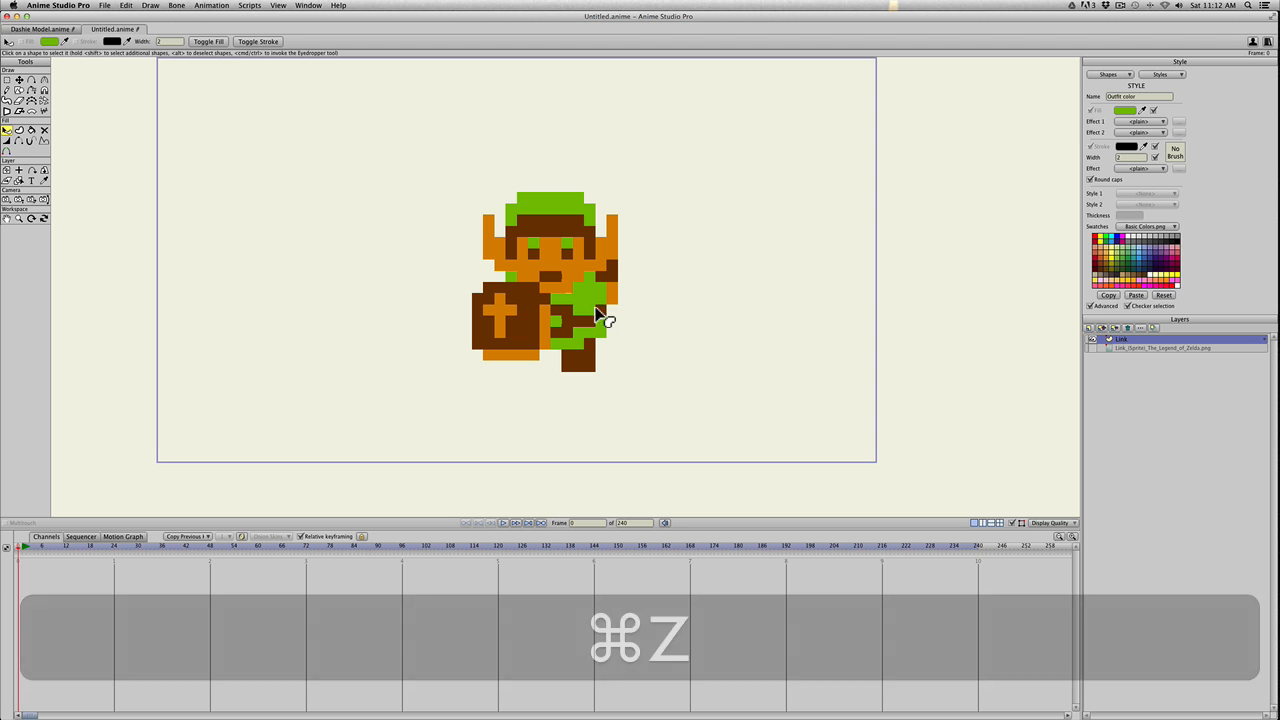
# Select the green hat, collar and tunic shapes without the eyes, and assign Outfit color as their Style 1
pyautogui.hotkey('shift', 'q')
pyautogui.click(584, 291)
pyautogui.keyDown('shift'); pyautogui.click(560, 326); pyautogui.keyUp('shift')
pyautogui.keyDown('shift'); pyautogui.click(578, 342); pyautogui.keyUp('shift')
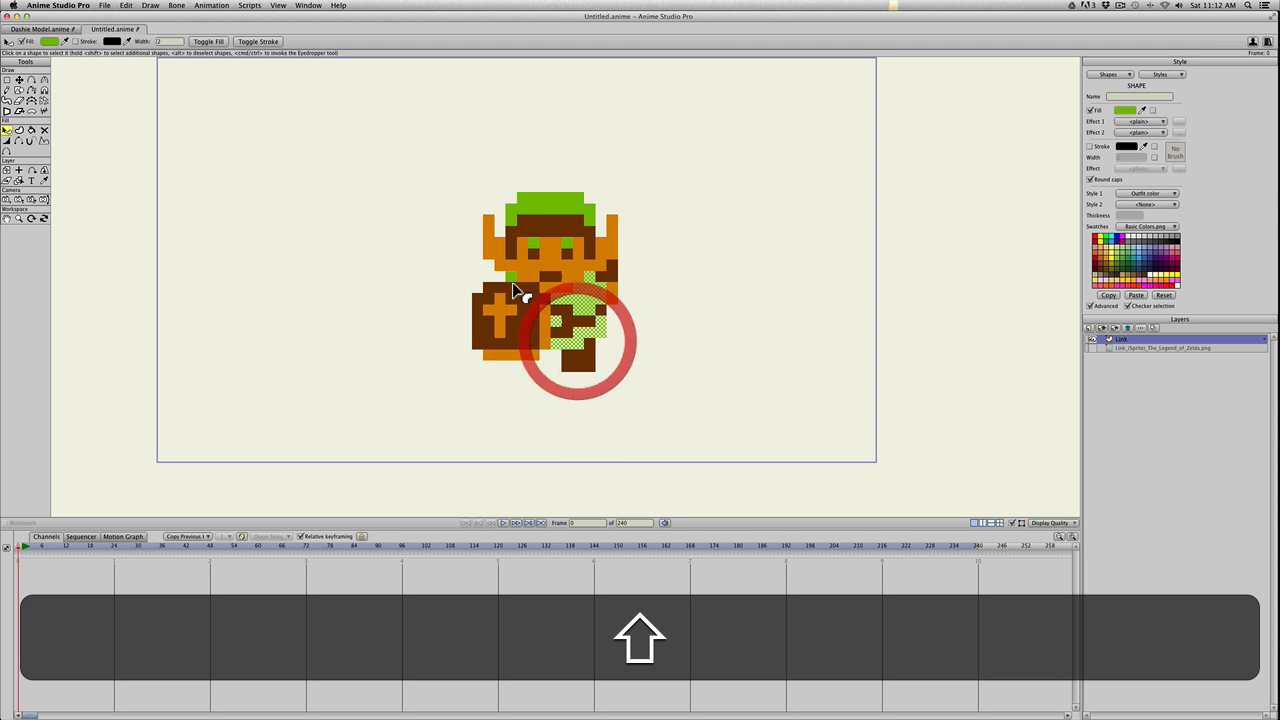
pyautogui.keyDown('shift'); pyautogui.click(519, 214); pyautogui.keyUp('shift')
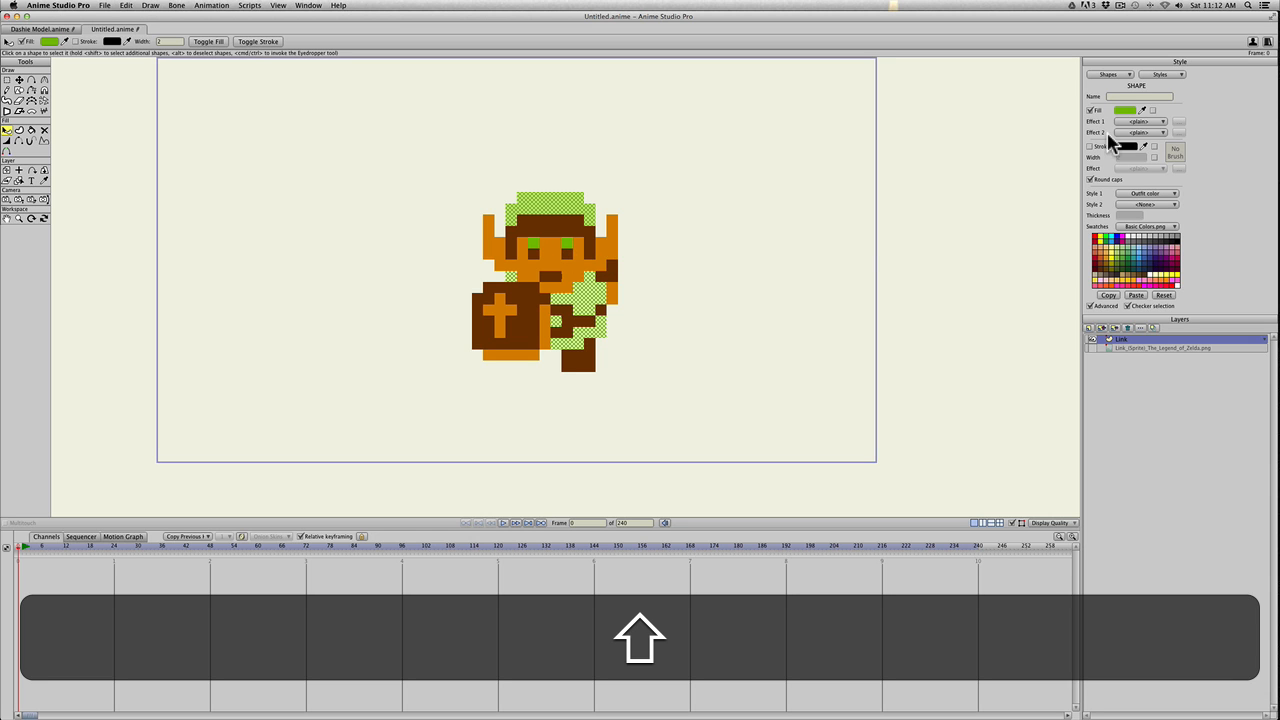
pyautogui.click(1160, 75)
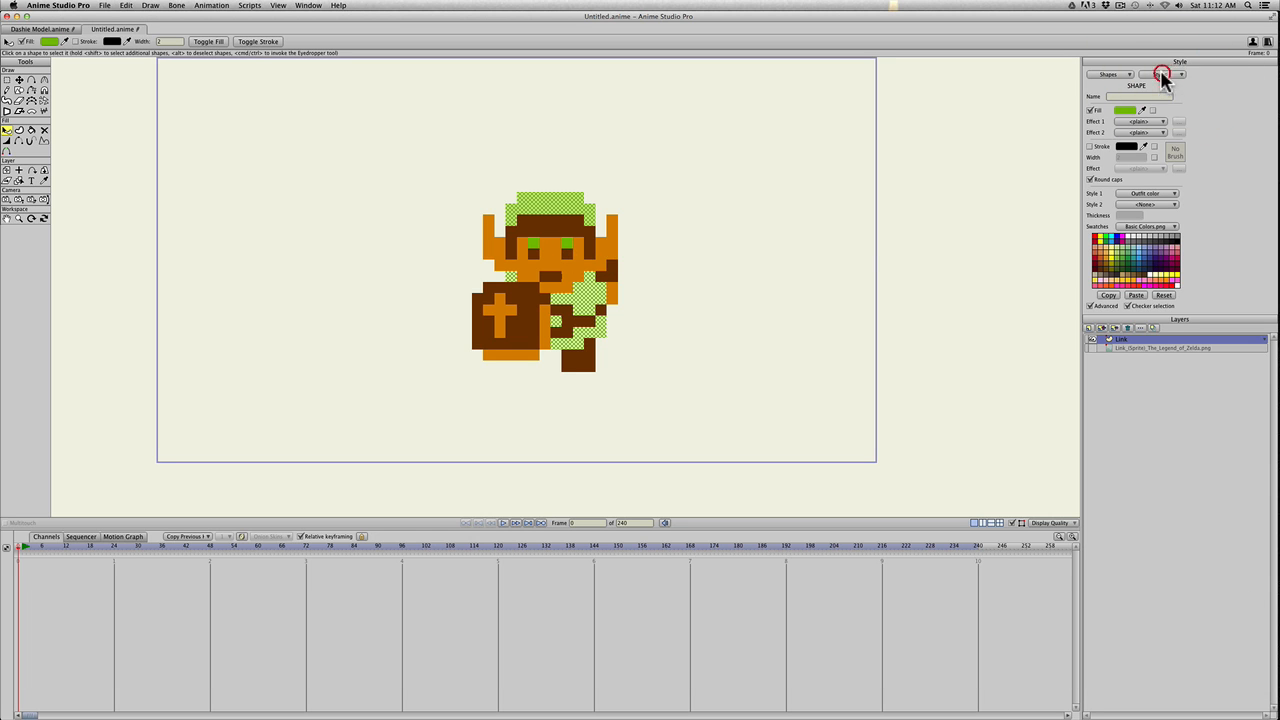
pyautogui.click(1132, 195)
pyautogui.click(1137, 207)
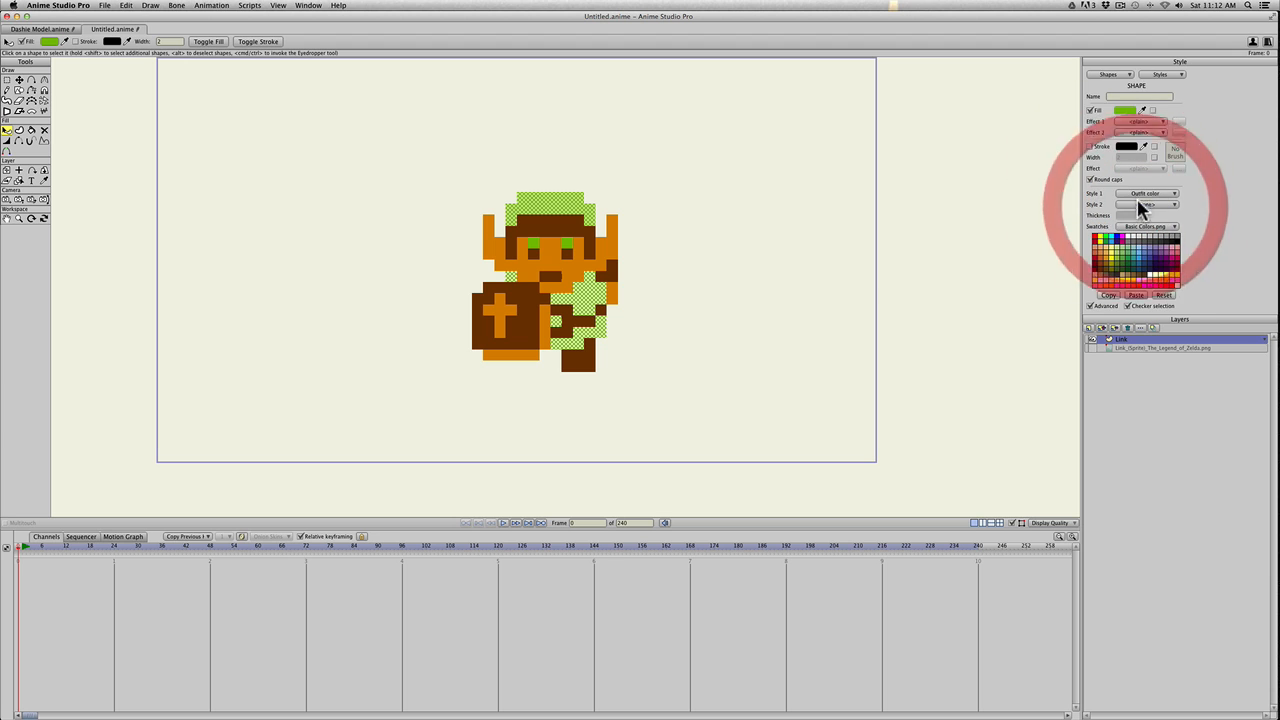
pyautogui.click(1140, 204)
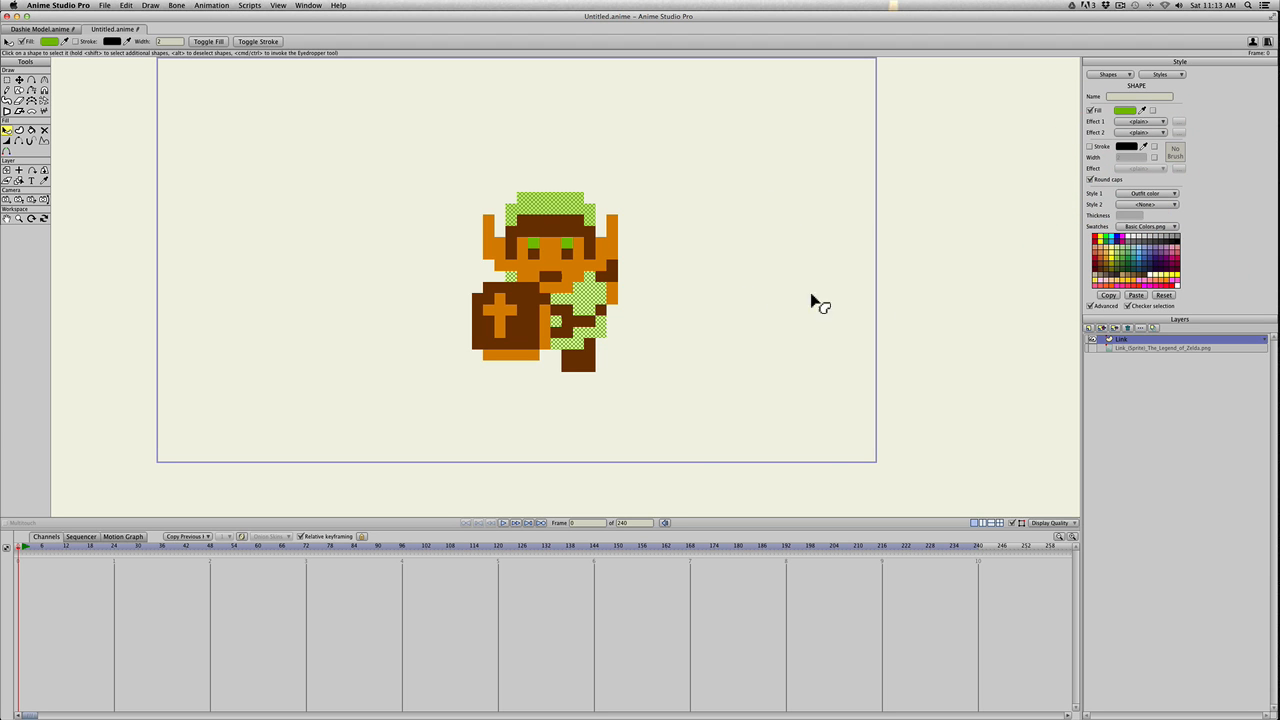
# Try another swatch color on the selected outfit shapes, and undo the change
pyautogui.moveTo(1104, 253)
pyautogui.mouseDown()
pyautogui.moveTo(1108, 269)
pyautogui.moveTo(1119, 250)
pyautogui.moveTo(1104, 249)
pyautogui.mouseUp()
pyautogui.press('super+z')
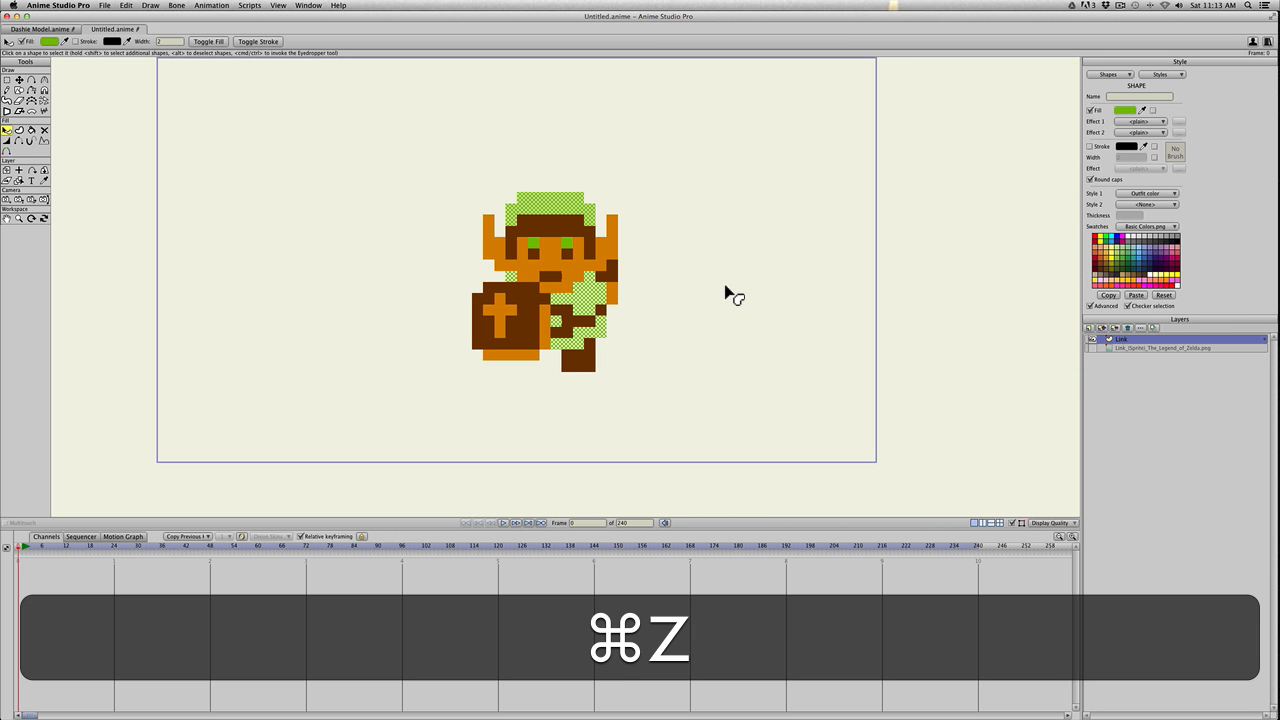
# Deselect all shapes and change the Outfit color style's fill to a softer, muted light green swatch
pyautogui.press('v')
pyautogui.click(727, 292)
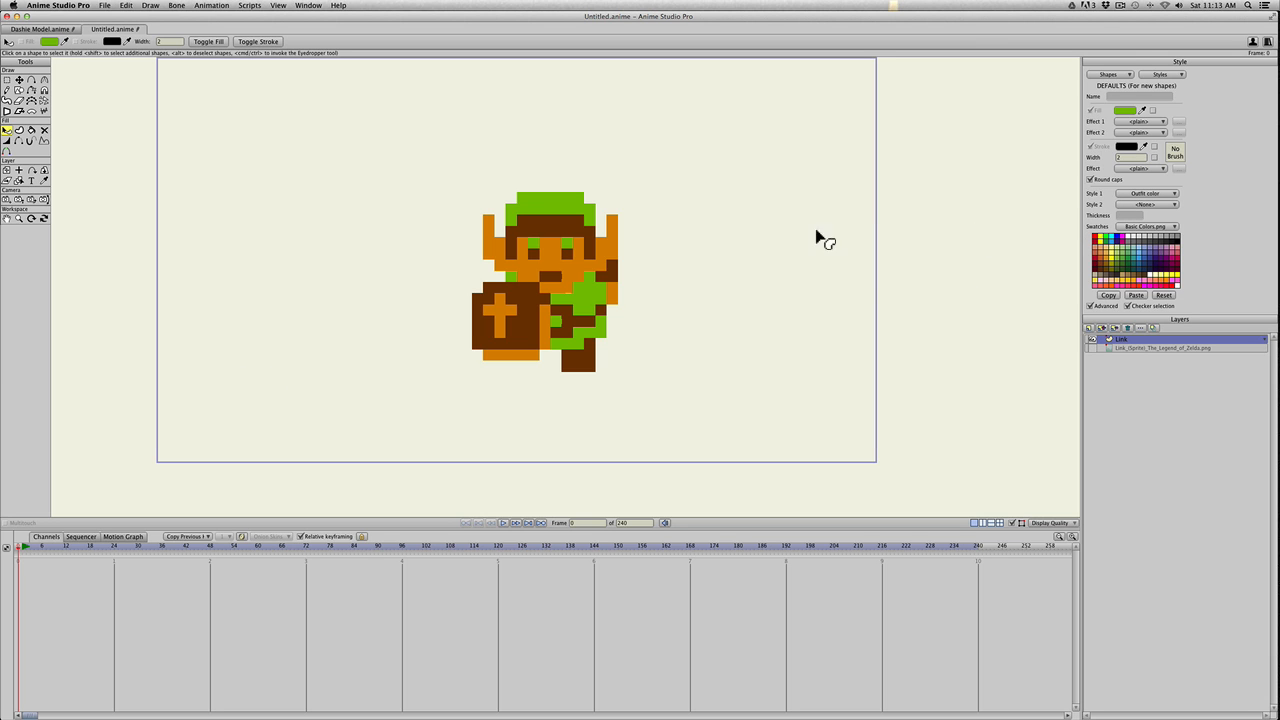
pyautogui.click(1168, 120)
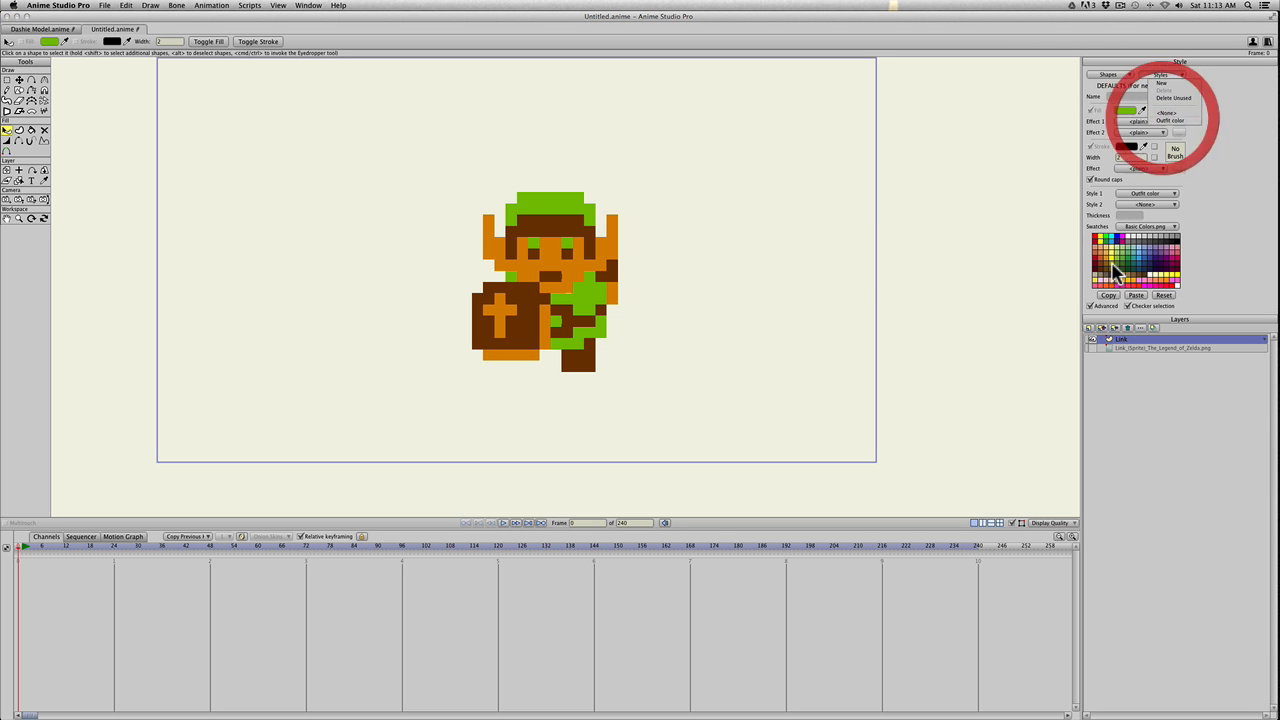
pyautogui.click(1133, 268)
pyautogui.moveTo(1133, 268)
pyautogui.mouseDown()
pyautogui.moveTo(1069, 252)
pyautogui.moveTo(1152, 254)
pyautogui.moveTo(1159, 271)
pyautogui.moveTo(1143, 290)
pyautogui.moveTo(1188, 246)
pyautogui.moveTo(1108, 245)
pyautogui.moveTo(1165, 265)
pyautogui.moveTo(1121, 253)
pyautogui.mouseUp()
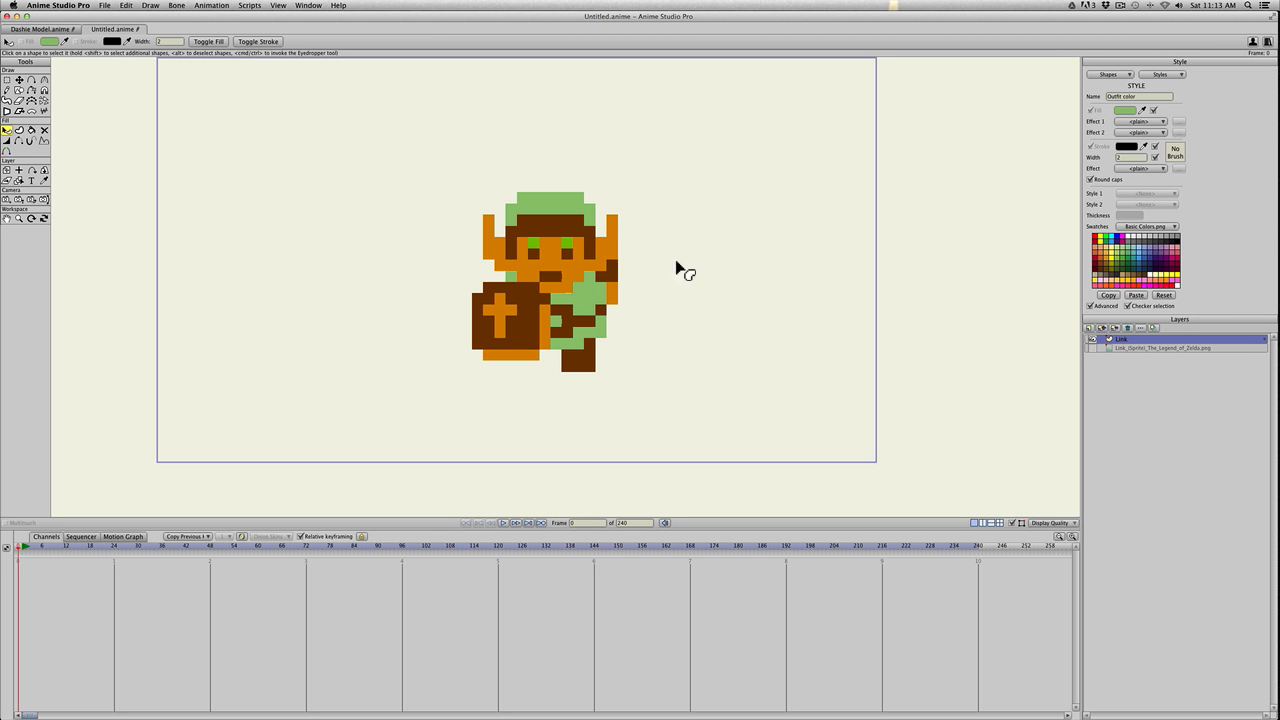
# Select the orange face and raised hand shapes, and create a new style named skin color
pyautogui.press('q')
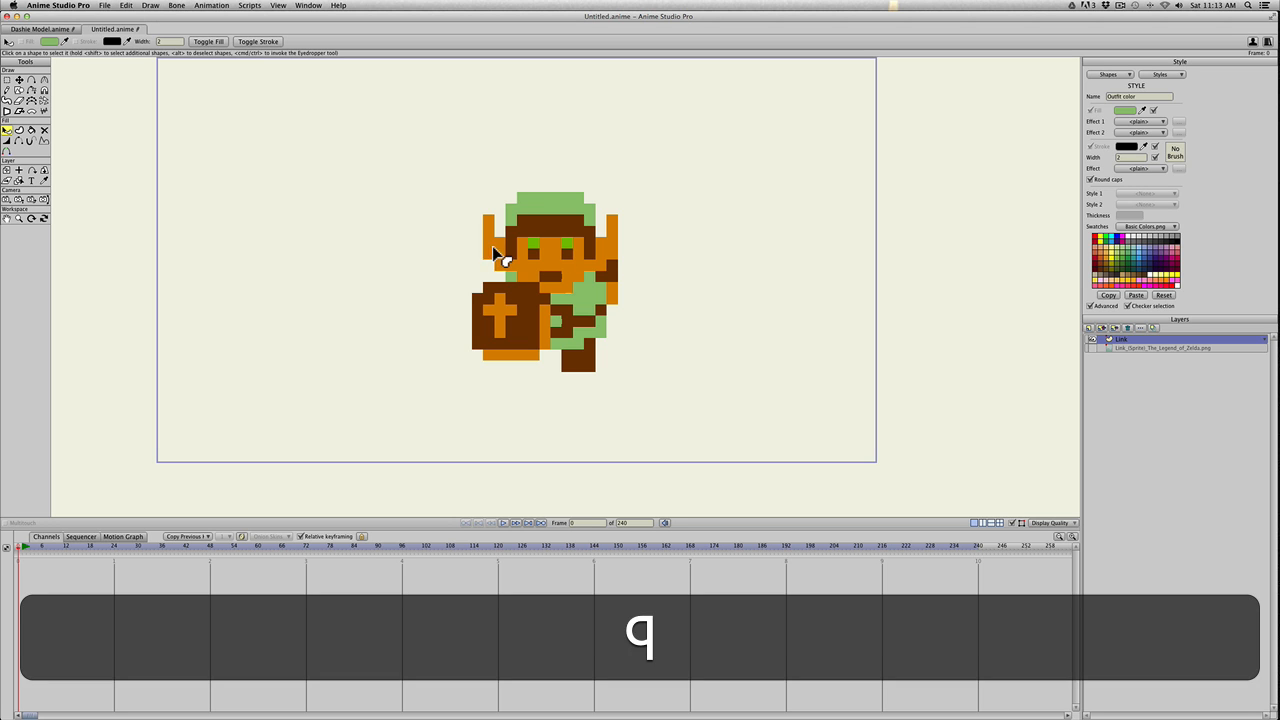
pyautogui.click(492, 246)
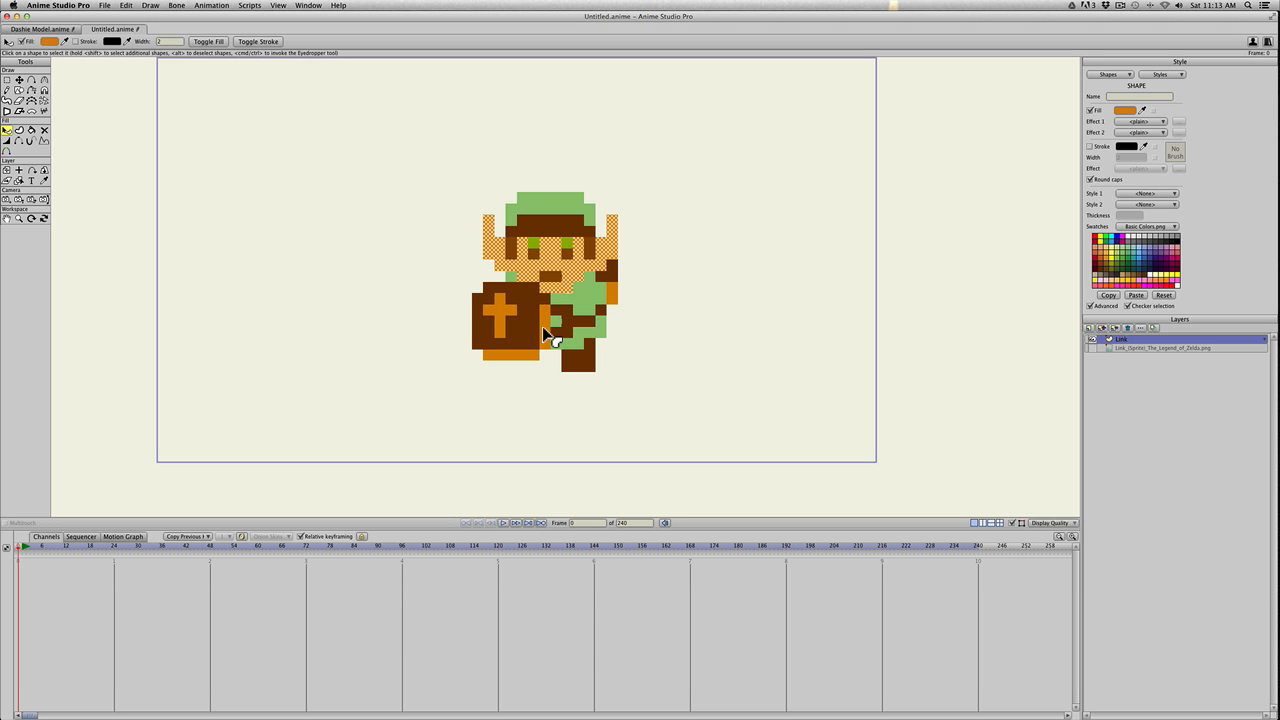
pyautogui.keyDown('shift'); pyautogui.click(612, 292); pyautogui.keyUp('shift')
pyautogui.click(1150, 78)
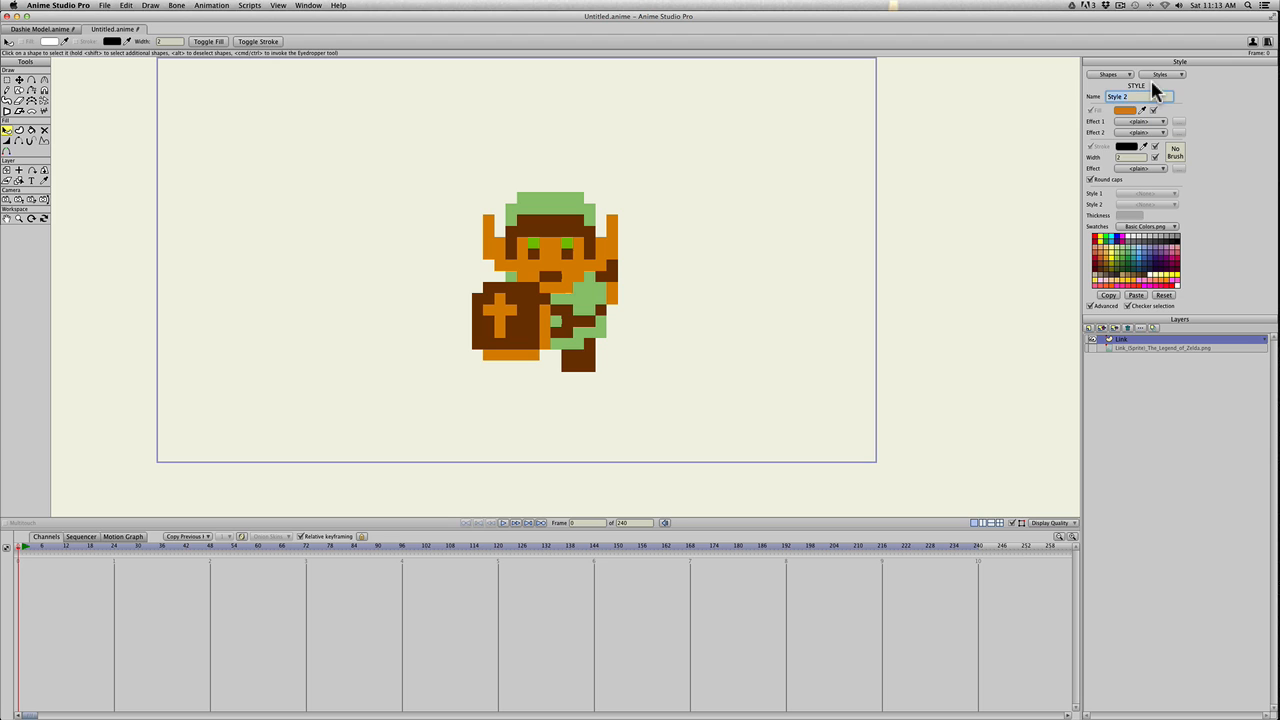
pyautogui.write('skin colro')
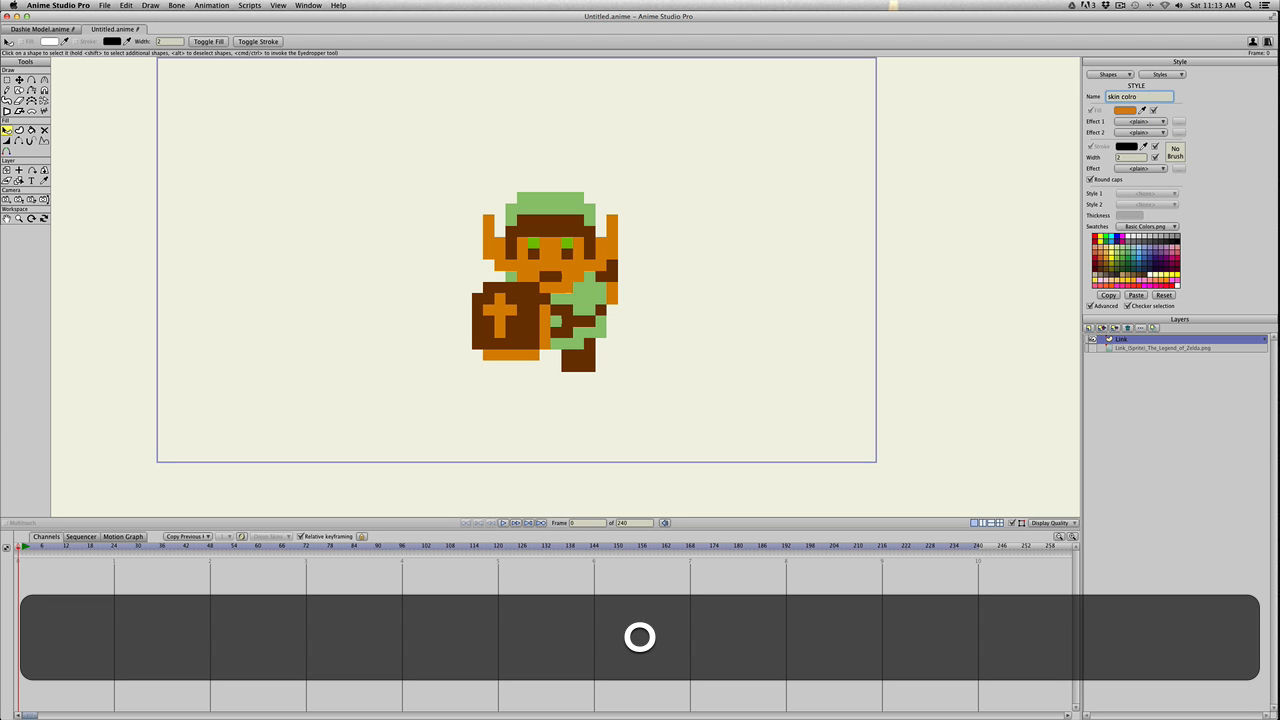
pyautogui.press('BackSpace')
pyautogui.press('BackSpace')
pyautogui.write('or')
pyautogui.press('Return')
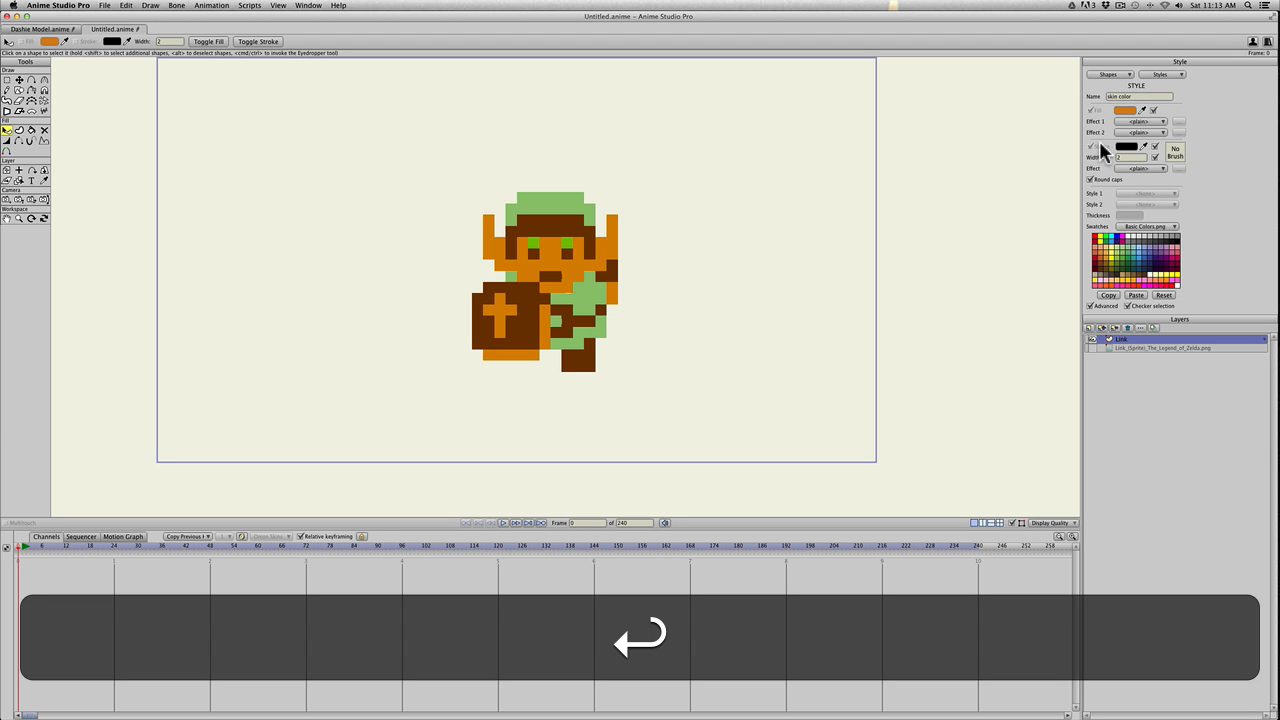
# Select the face and raised hand shapes again, and assign skin color as their Style 1
pyautogui.press('q')
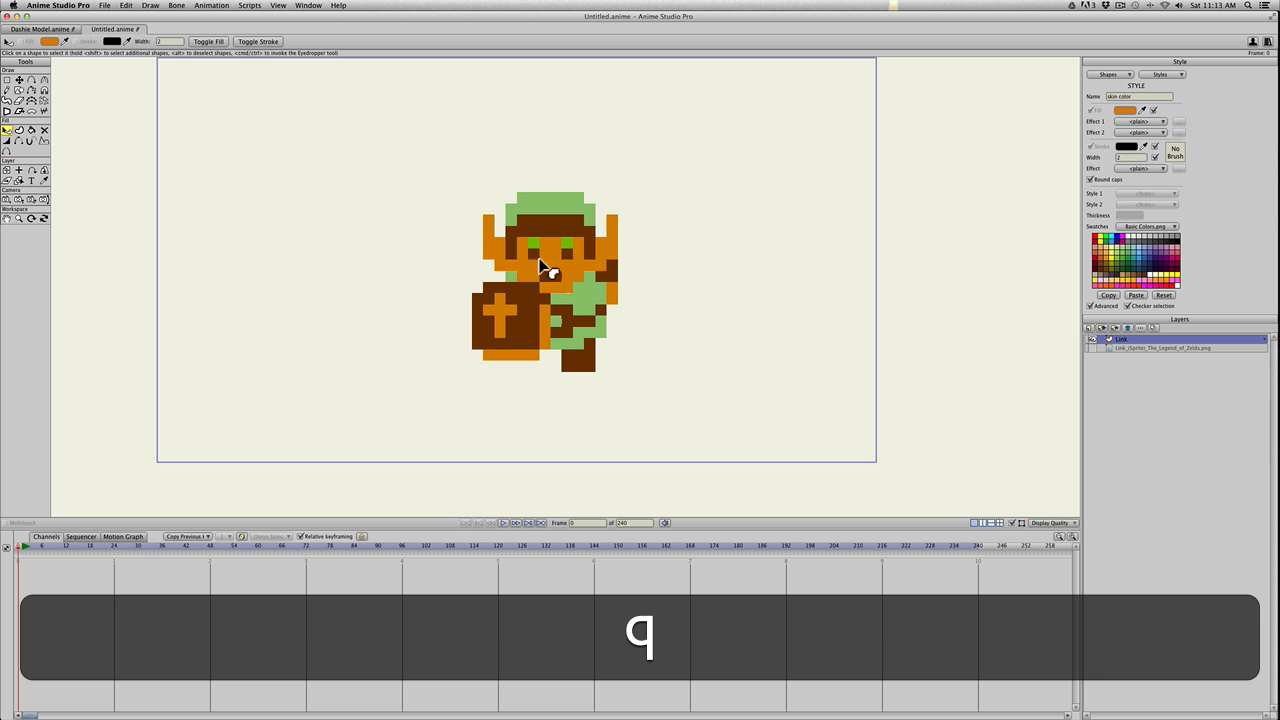
pyautogui.click(540, 265)
pyautogui.keyDown('shift'); pyautogui.click(608, 293); pyautogui.keyUp('shift')
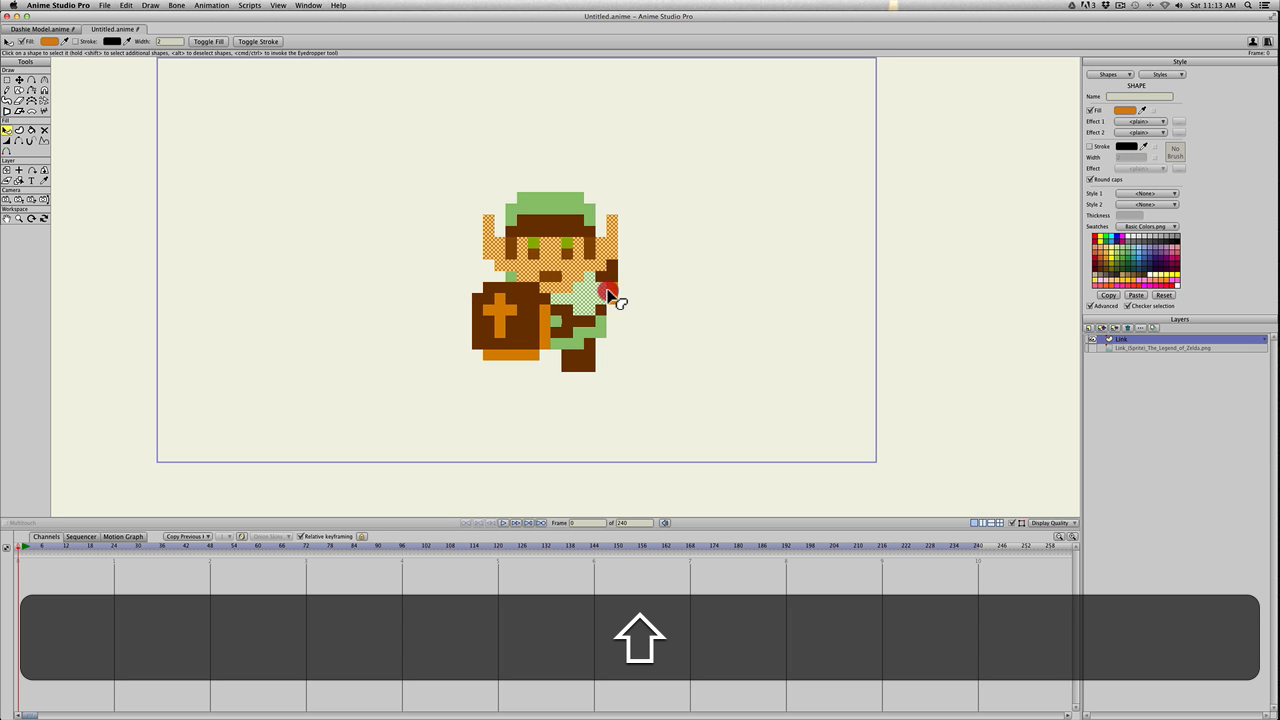
pyautogui.click(615, 295)
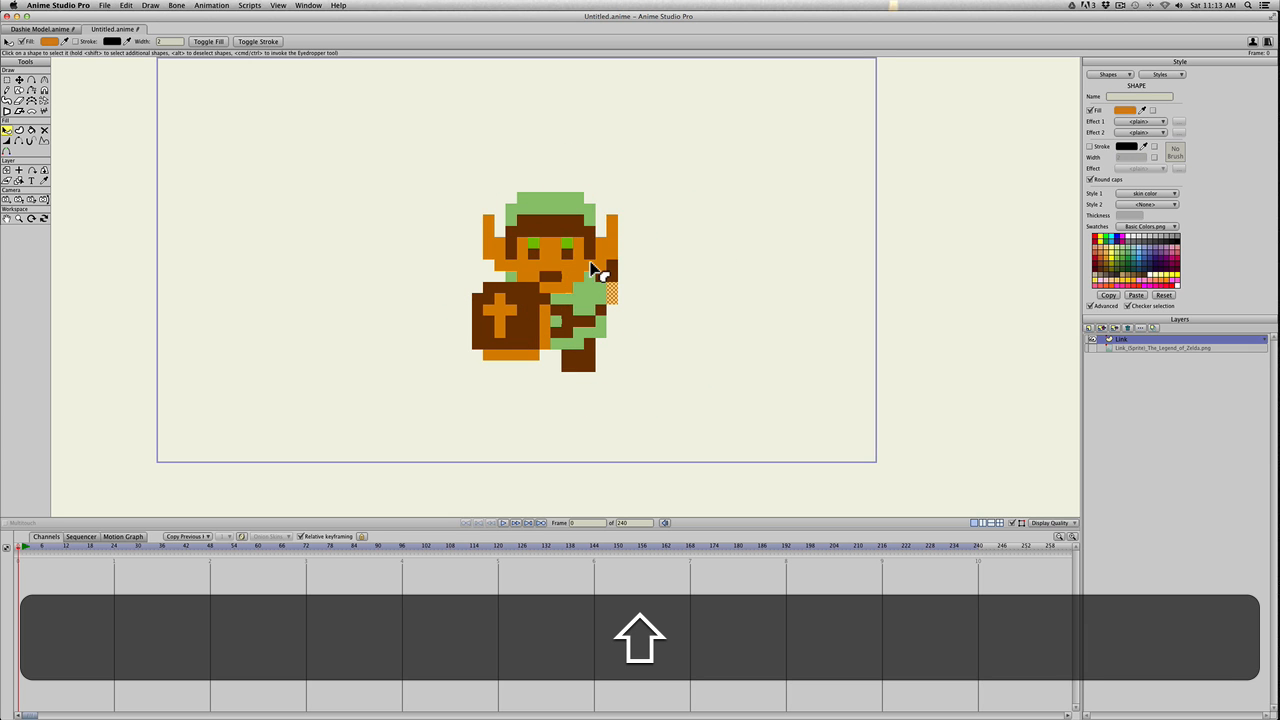
pyautogui.keyDown('shift'); pyautogui.click(592, 268); pyautogui.keyUp('shift')
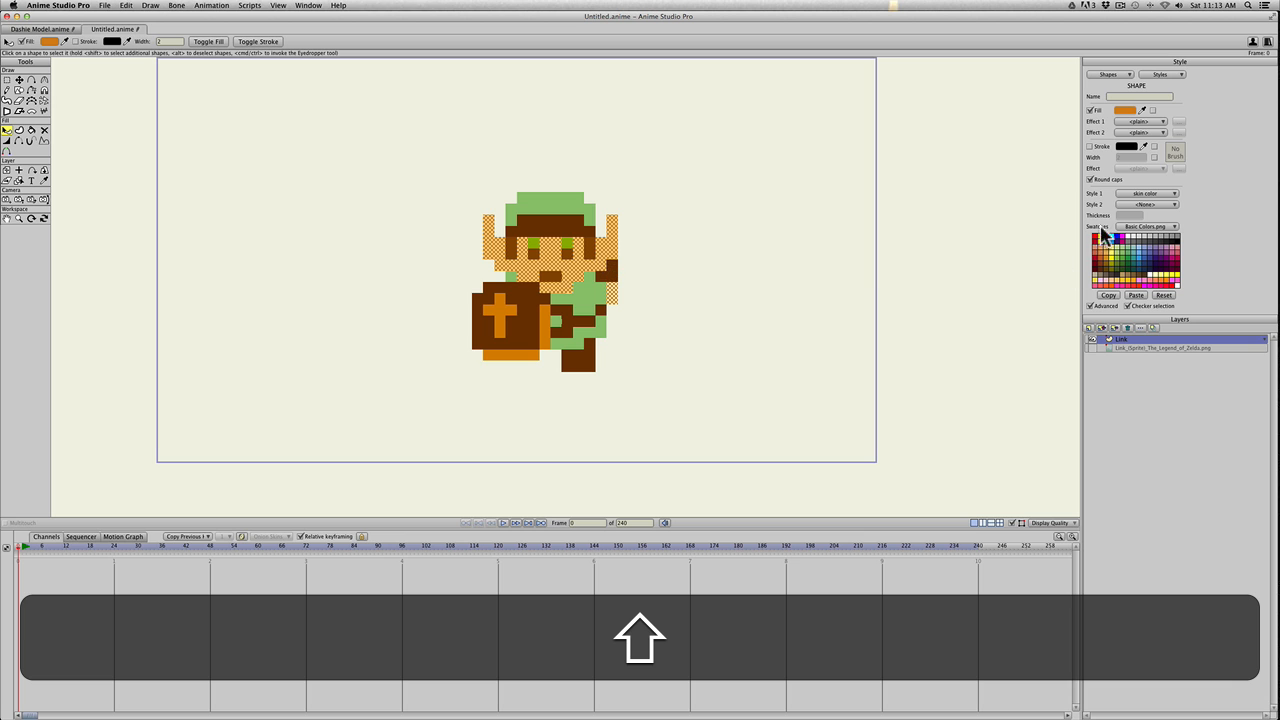
pyautogui.click(1143, 194)
pyautogui.click(1148, 210)
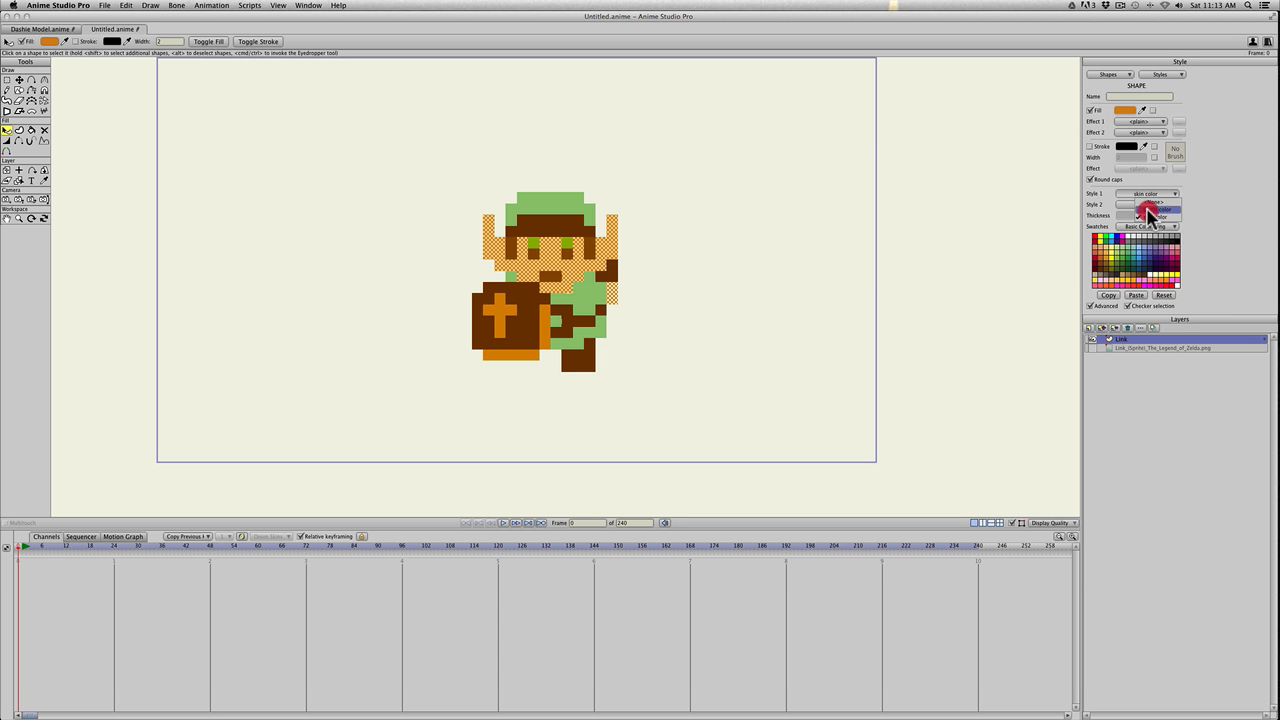
pyautogui.click(1136, 194)
pyautogui.click(1141, 218)
pyautogui.click(665, 255)
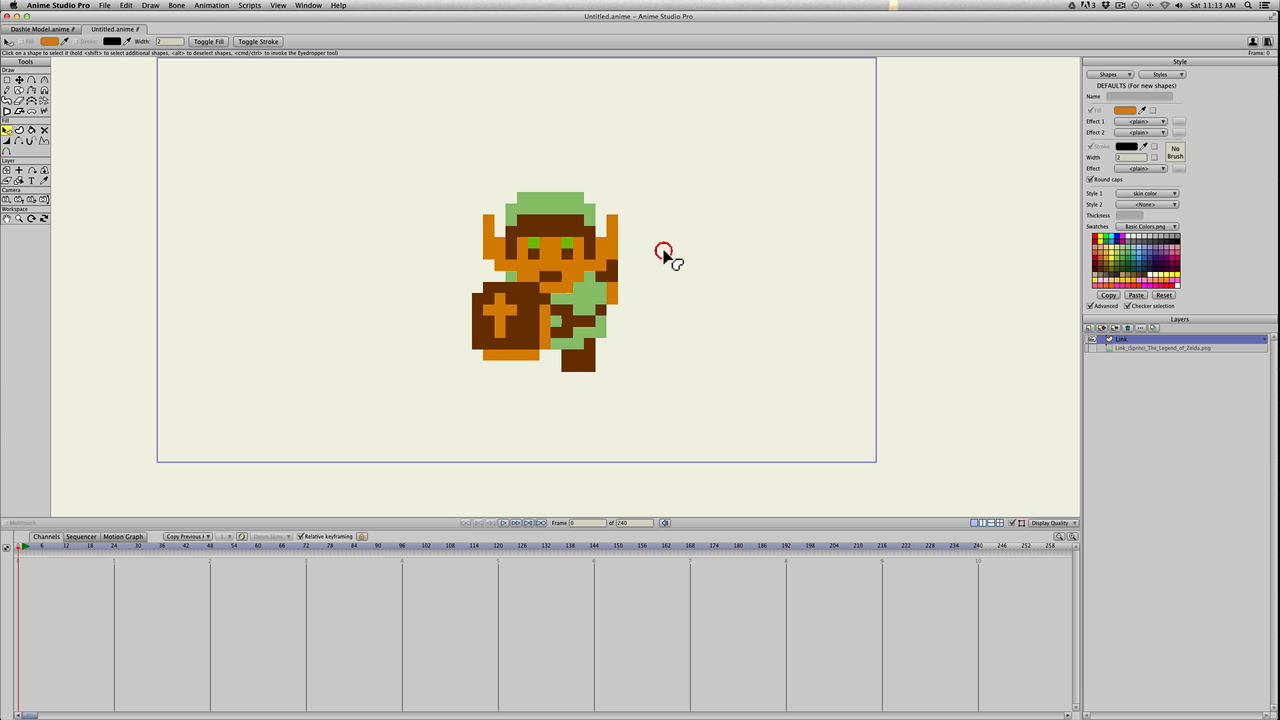
# Change the skin color style's fill to a light peach-tan swatch
pyautogui.click(1160, 74)
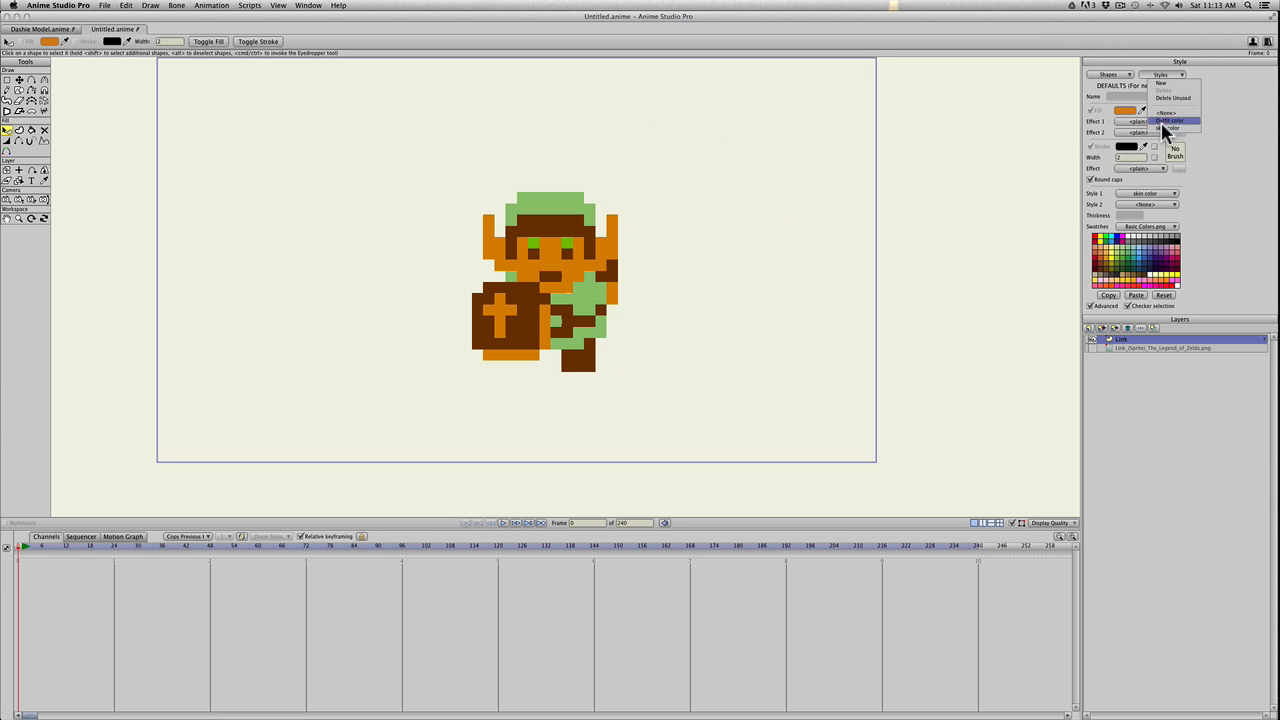
pyautogui.click(1158, 120)
pyautogui.moveTo(1106, 248); pyautogui.dragTo(1105, 243)
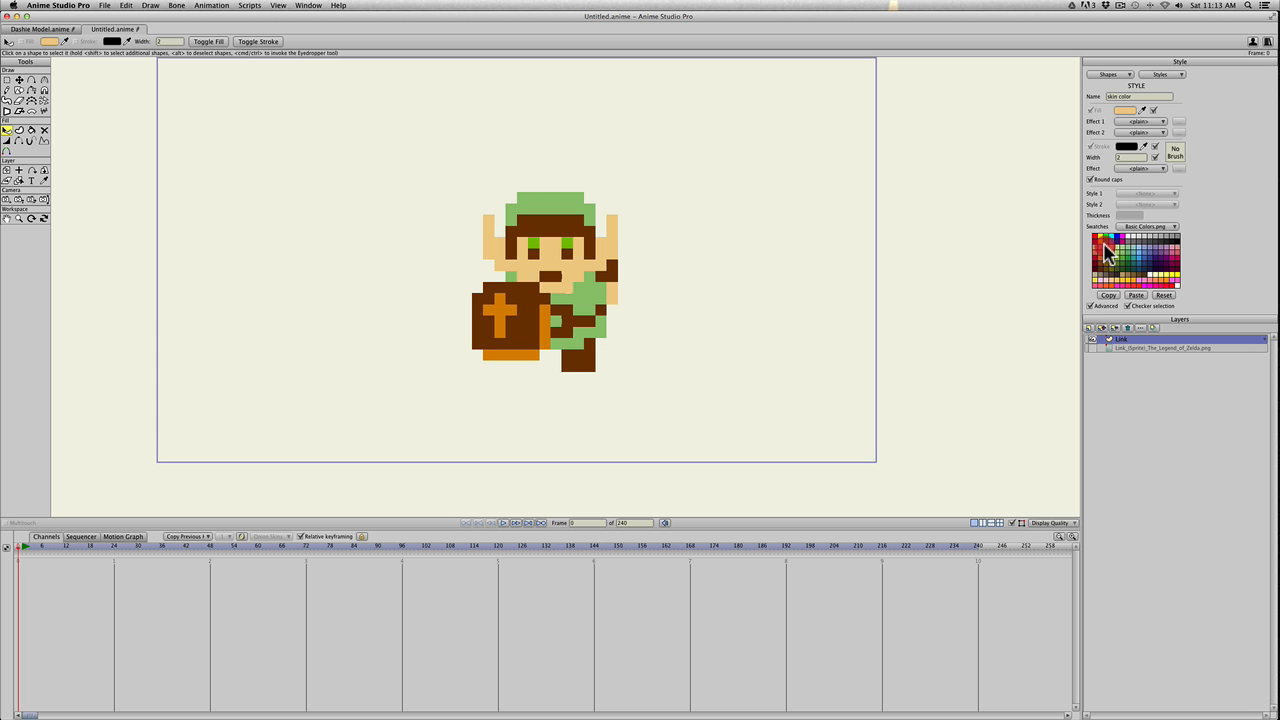
pyautogui.click(1104, 243)
# Select the brown hair, pupil, mouth, sleeve, belt, boot and shield shapes, and create a new style named base color
pyautogui.click(528, 236)
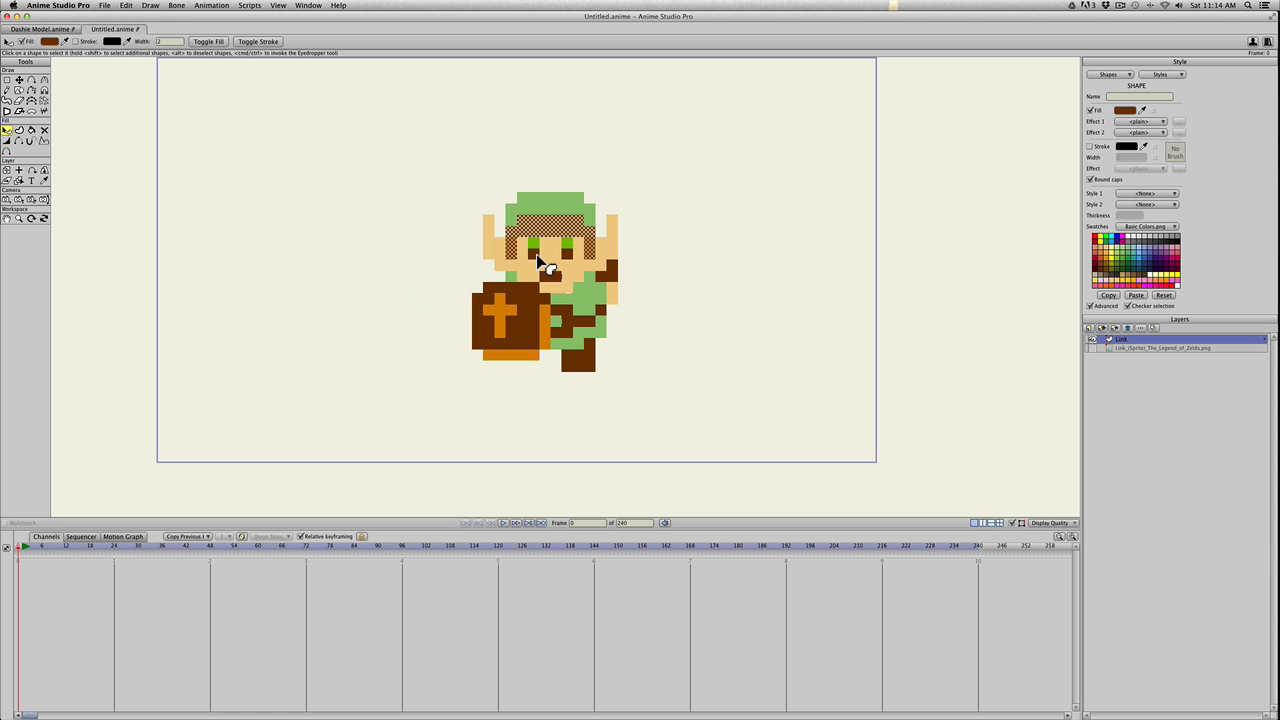
pyautogui.keyDown('shift'); pyautogui.click(535, 255); pyautogui.keyUp('shift')
pyautogui.keyDown('shift'); pyautogui.click(572, 256); pyautogui.keyUp('shift')
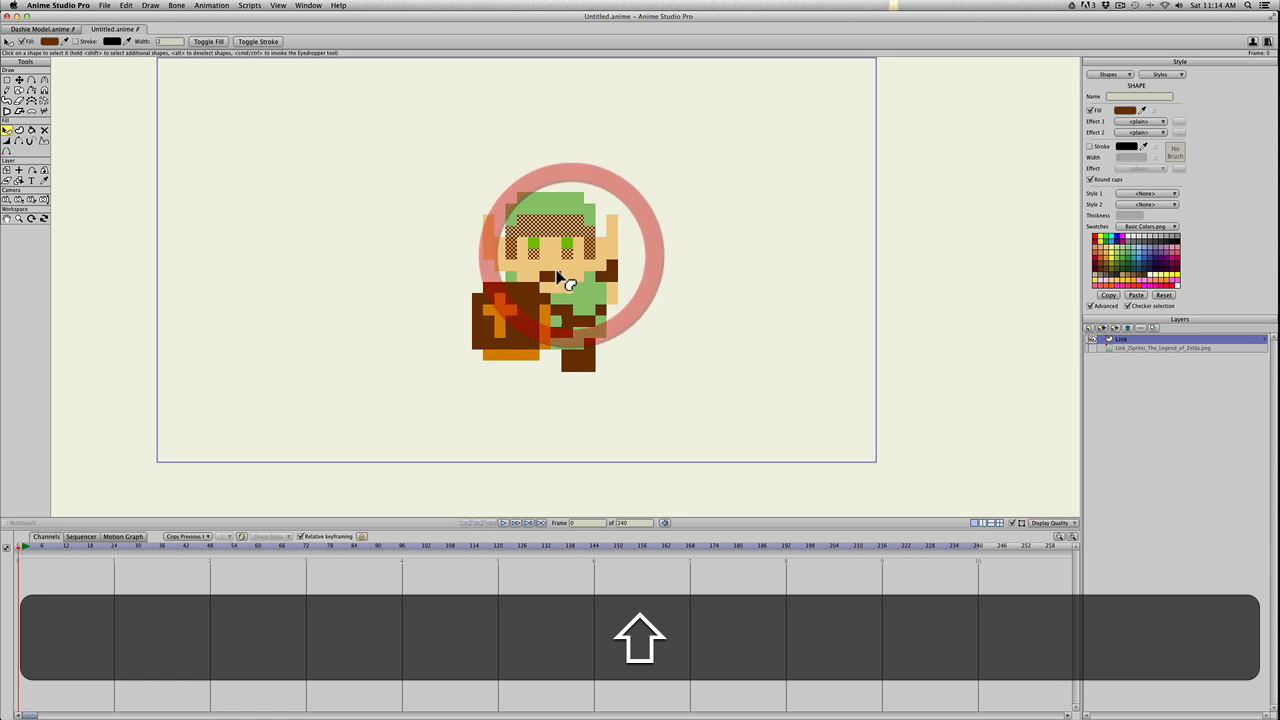
pyautogui.keyDown('shift'); pyautogui.click(551, 276); pyautogui.keyUp('shift')
pyautogui.keyDown('shift'); pyautogui.click(609, 269); pyautogui.keyUp('shift')
pyautogui.keyDown('shift'); pyautogui.click(566, 314); pyautogui.keyUp('shift')
pyautogui.keyDown('shift'); pyautogui.click(584, 356); pyautogui.keyUp('shift')
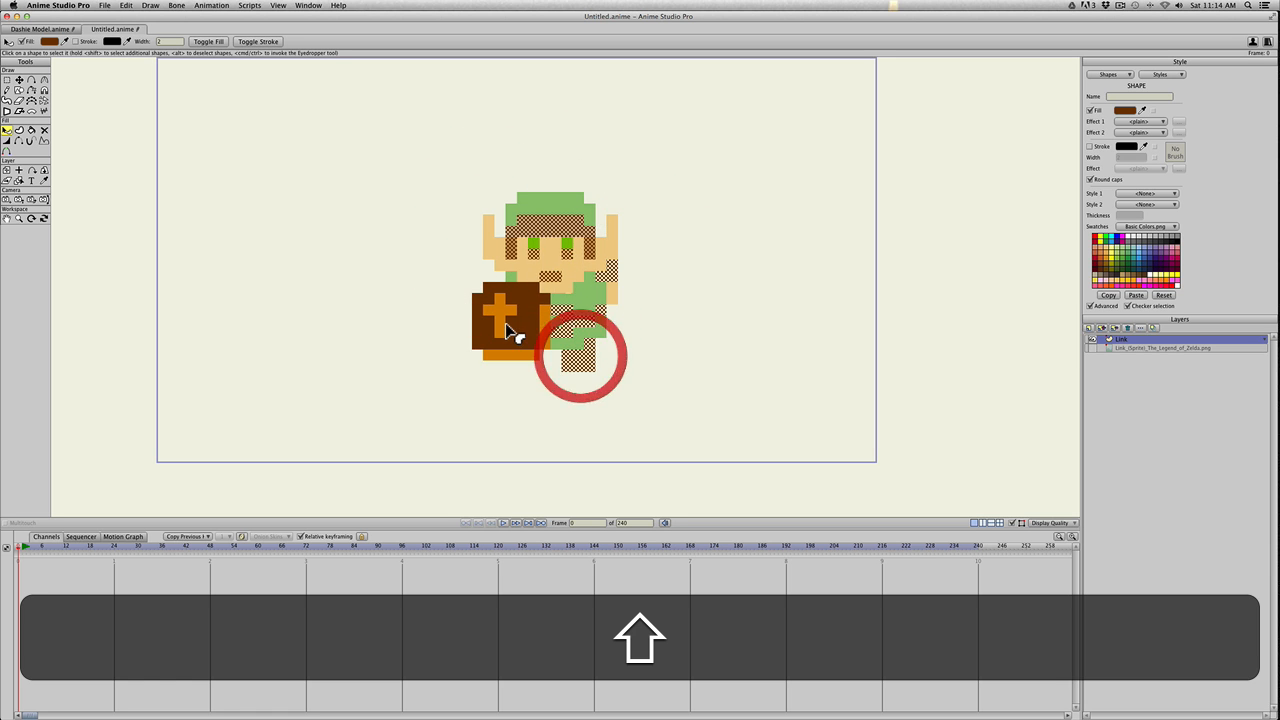
pyautogui.keyDown('shift'); pyautogui.click(517, 325); pyautogui.keyUp('shift')
pyautogui.click(1158, 82)
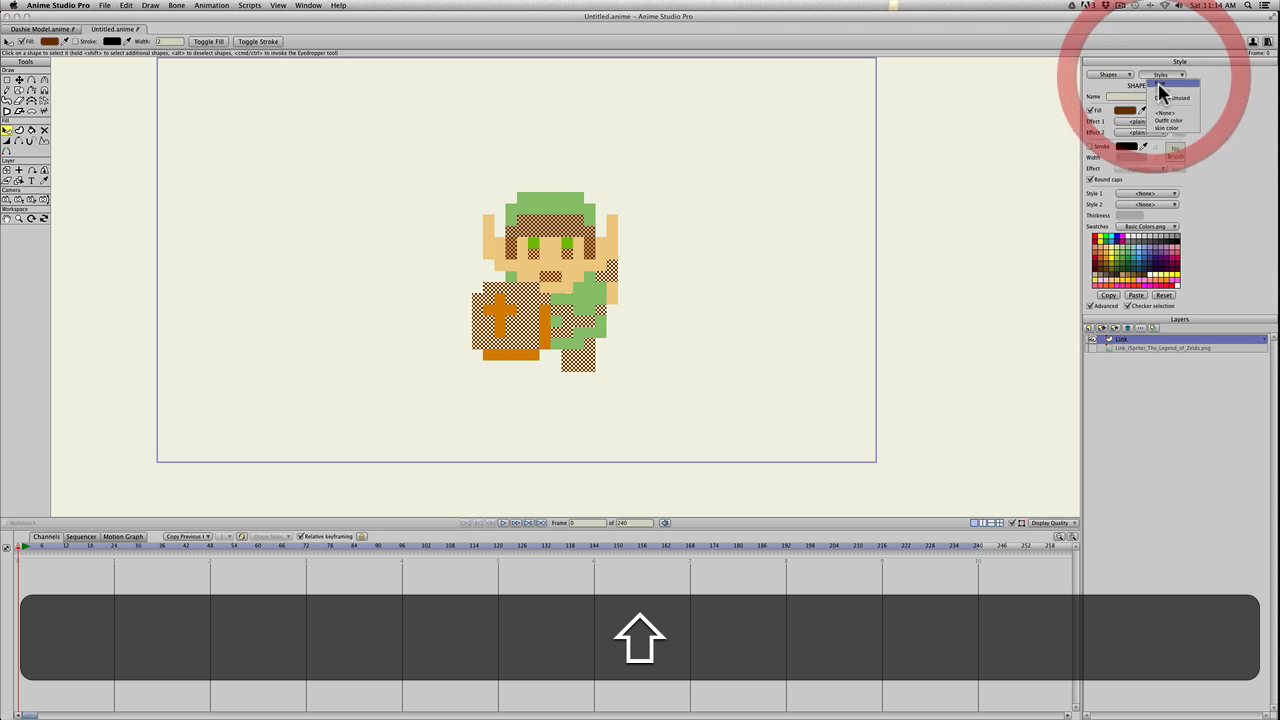
pyautogui.write('bask')
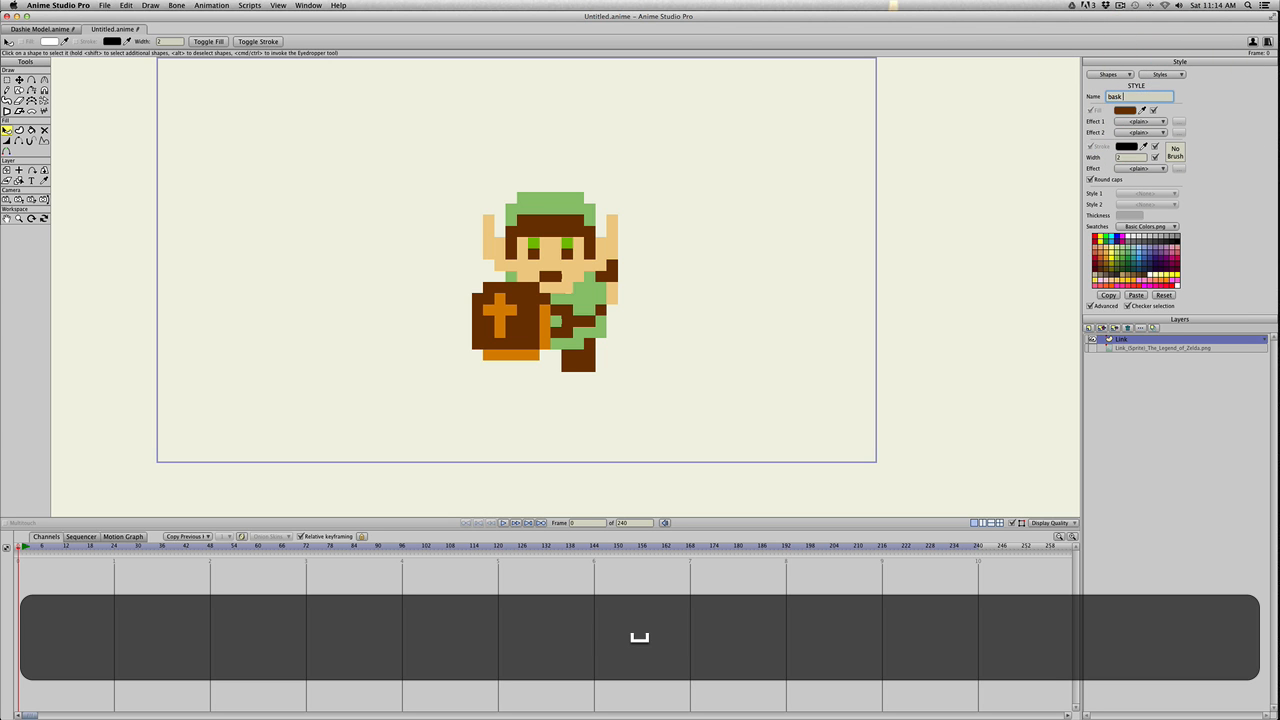
pyautogui.press('BackSpace')
pyautogui.press('BackSpace')
pyautogui.write('e color')
pyautogui.press('Return')
# Reselect all the brown shapes from hair to shield, assign base color as their Style 1, and deselect them
pyautogui.press('q')
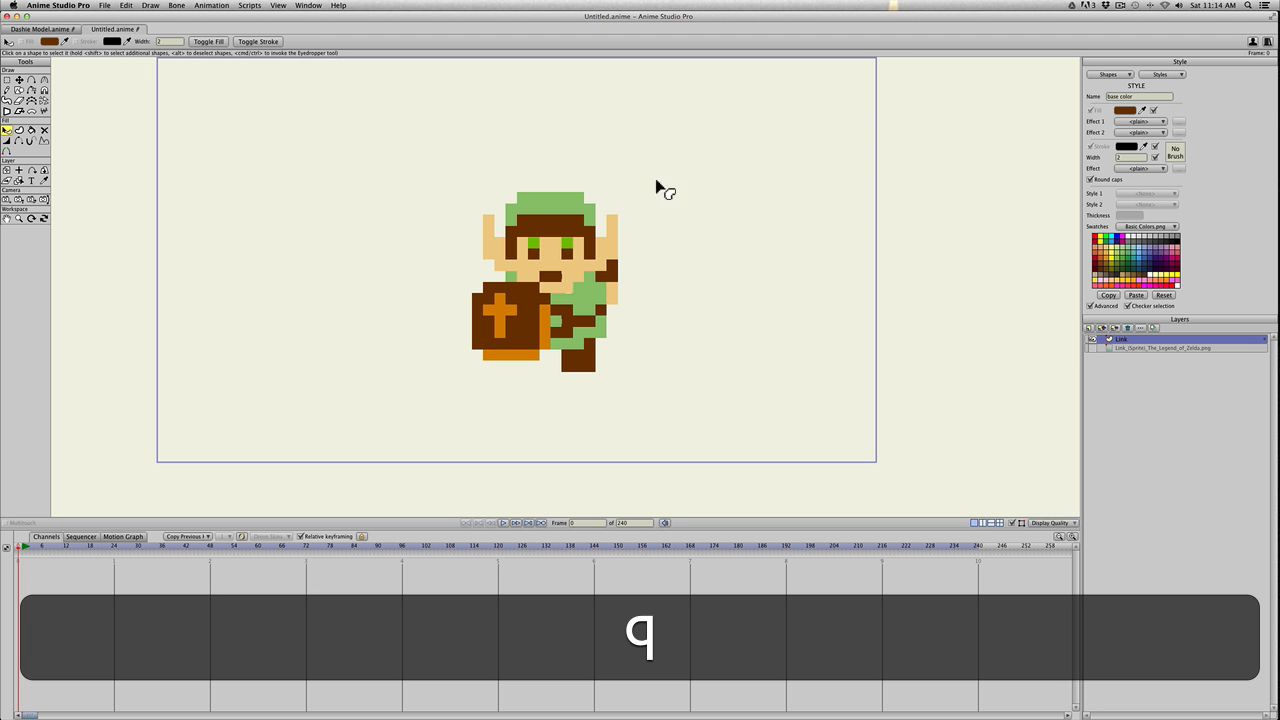
pyautogui.click(558, 226)
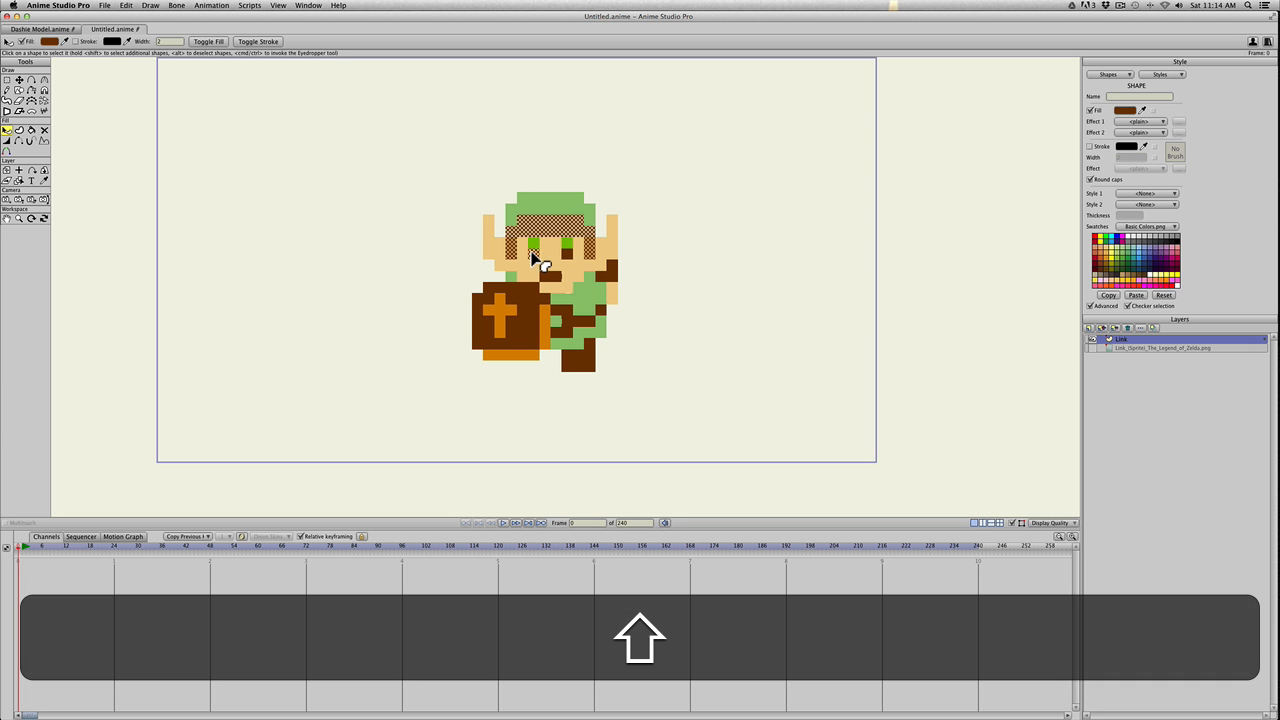
pyautogui.keyDown('shift'); pyautogui.click(566, 253); pyautogui.keyUp('shift')
pyautogui.keyDown('shift'); pyautogui.click(557, 272); pyautogui.keyUp('shift')
pyautogui.keyDown('shift'); pyautogui.click(603, 273); pyautogui.keyUp('shift')
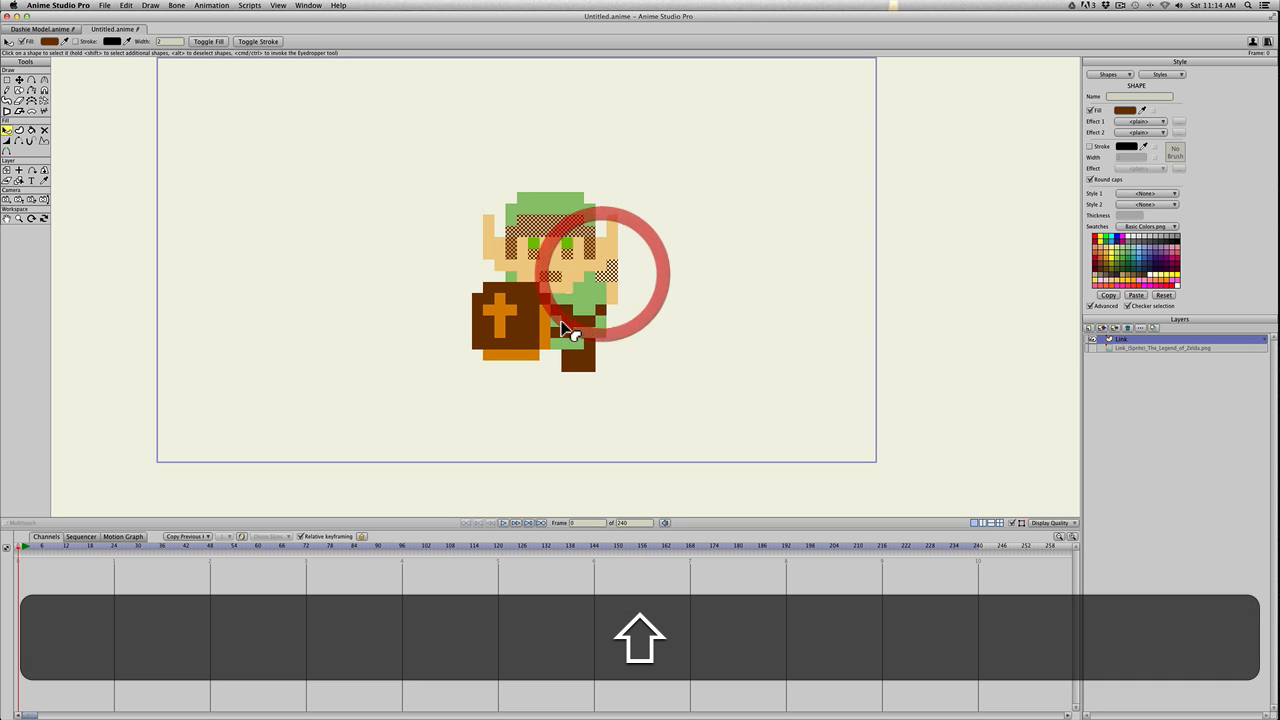
pyautogui.keyDown('shift'); pyautogui.click(566, 333); pyautogui.keyUp('shift')
pyautogui.keyDown('shift'); pyautogui.click(573, 358); pyautogui.keyUp('shift')
pyautogui.keyDown('shift'); pyautogui.click(523, 328); pyautogui.keyUp('shift')
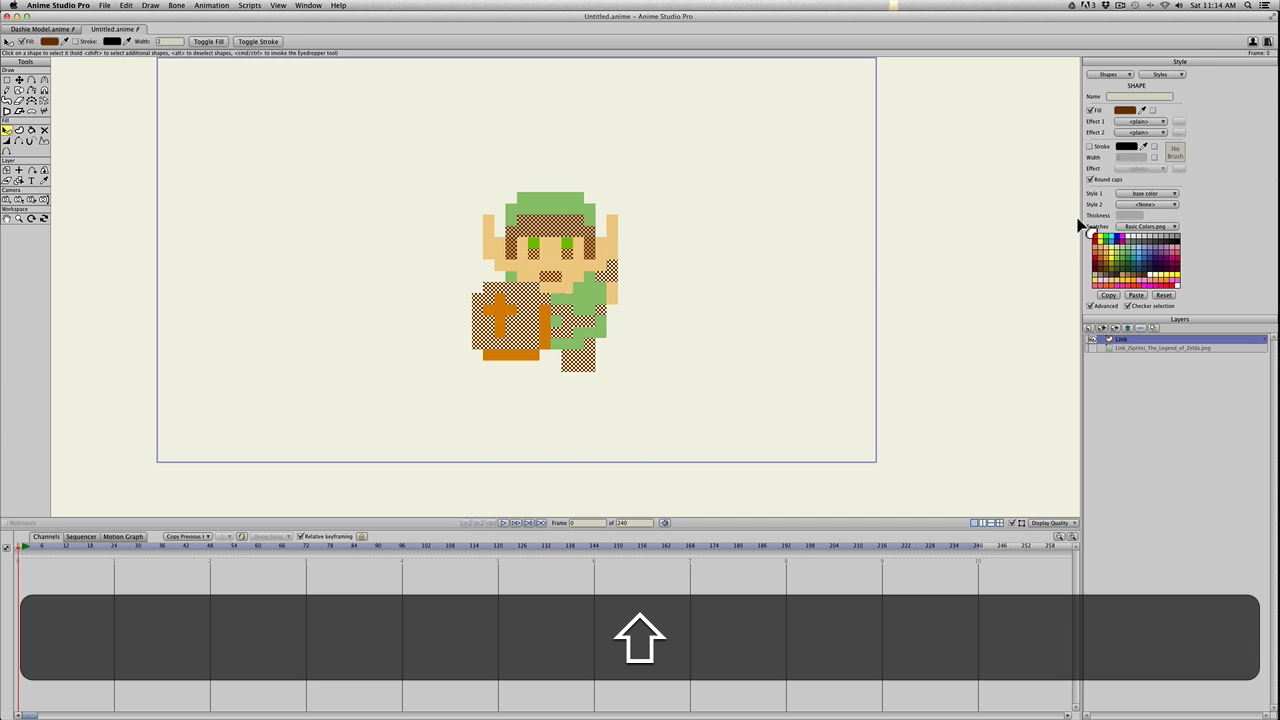
pyautogui.click(1140, 204)
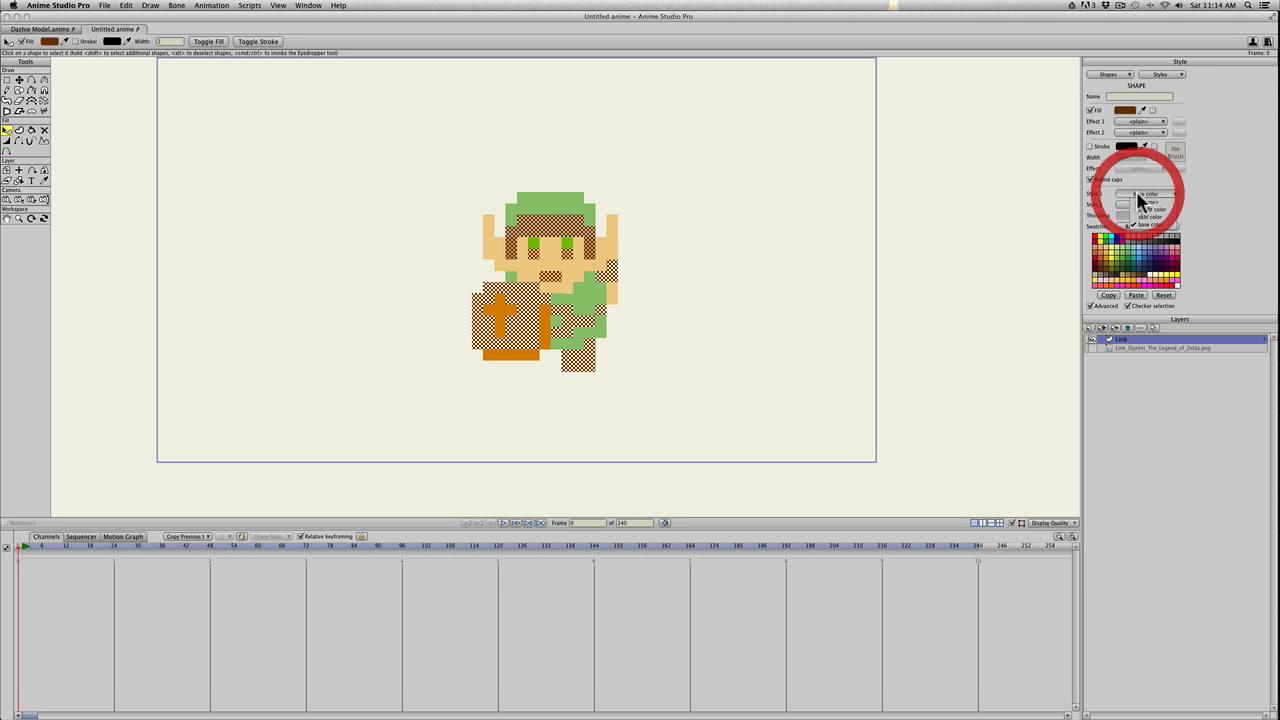
pyautogui.click(1142, 211)
pyautogui.click(1143, 194)
pyautogui.click(1143, 226)
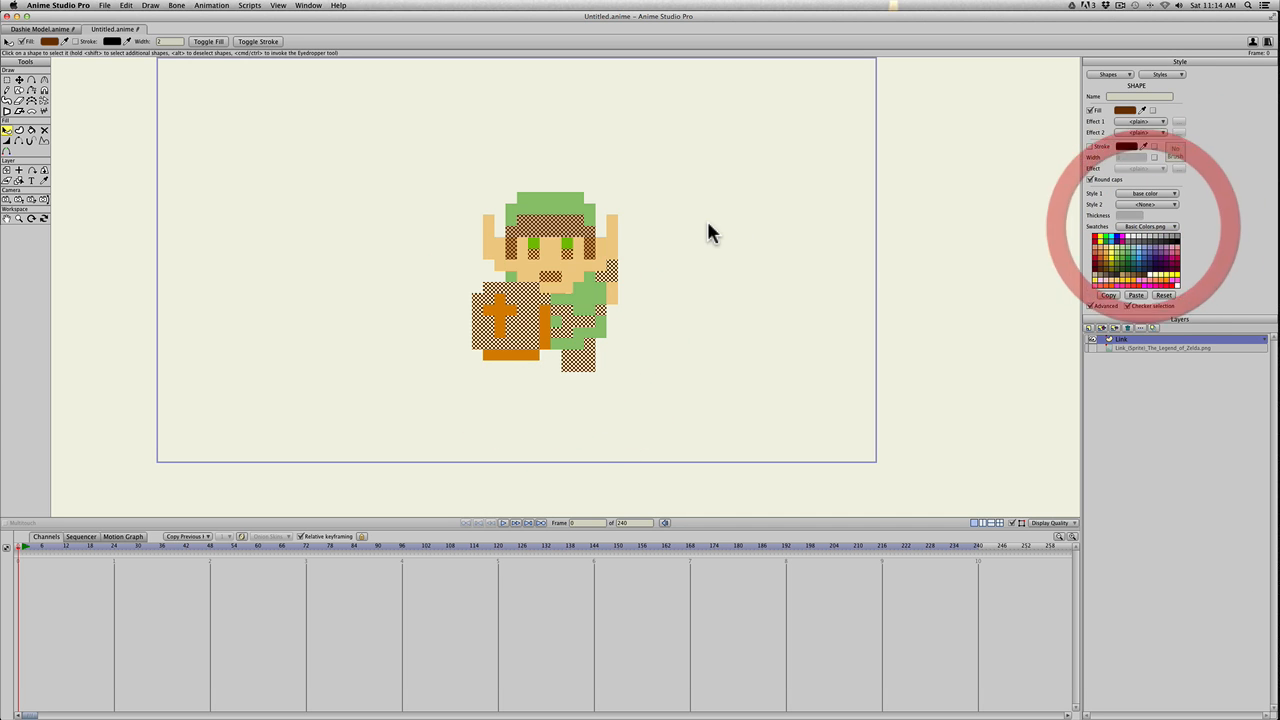
pyautogui.click(711, 222)
# Change the base color style's fill to a dark olive-brown swatch
pyautogui.click(1143, 248)
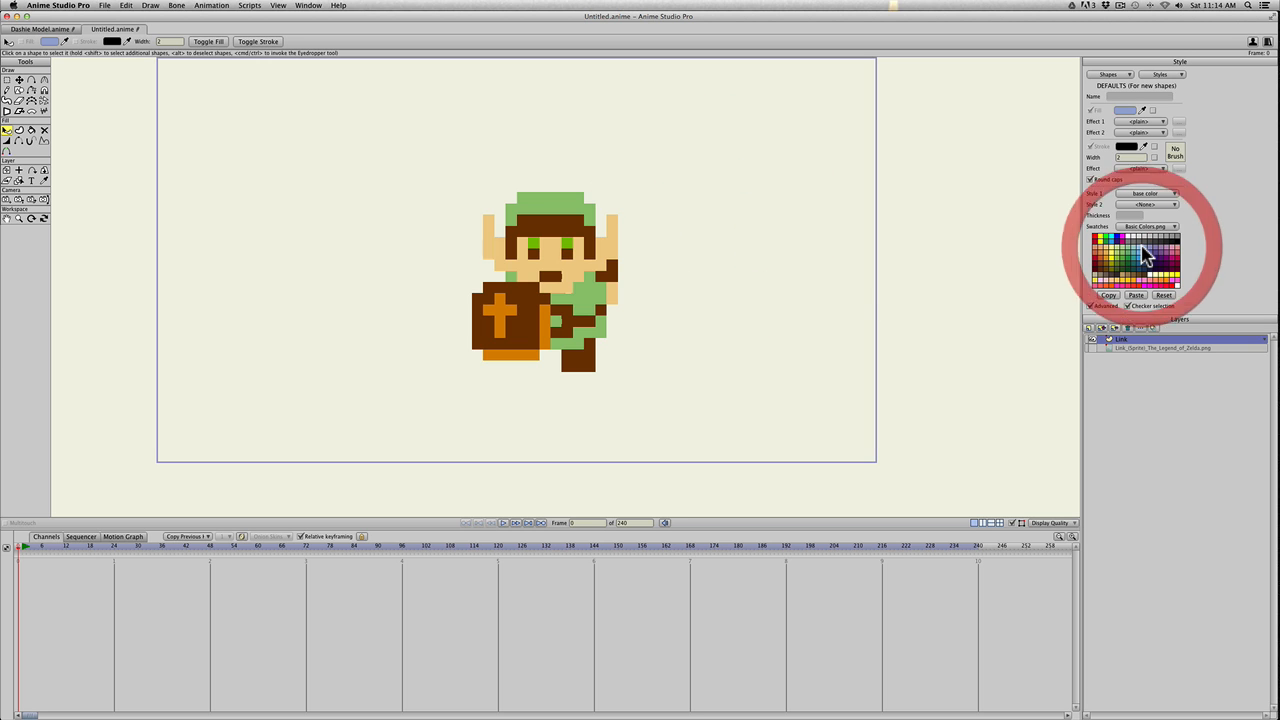
pyautogui.click(1152, 74)
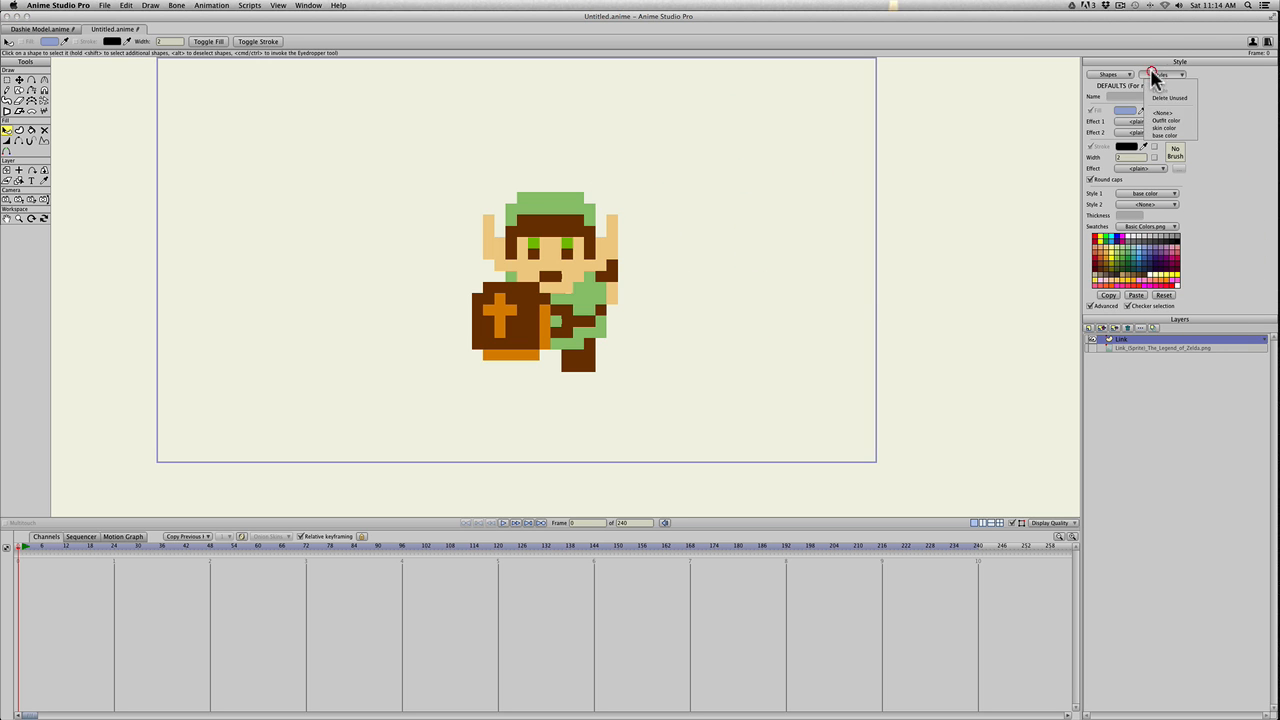
pyautogui.click(1157, 133)
pyautogui.moveTo(1162, 250); pyautogui.dragTo(1106, 269)
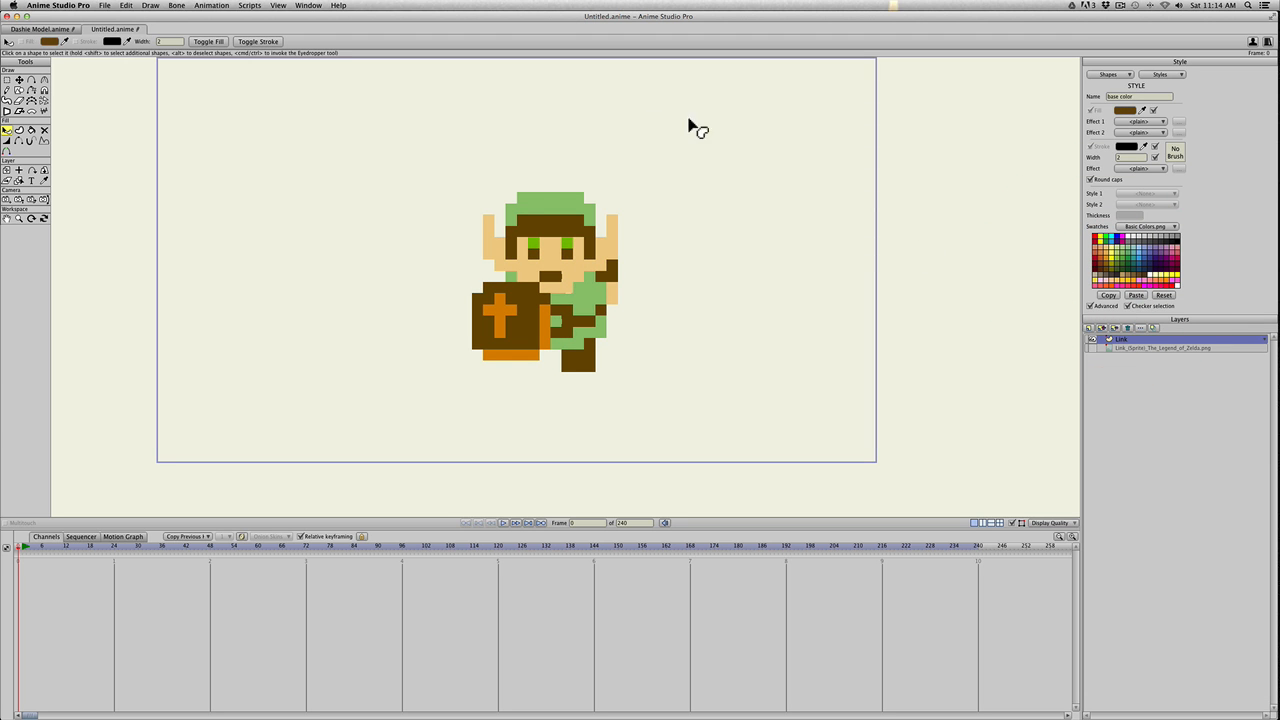
pyautogui.scroll(5, 533, 182)
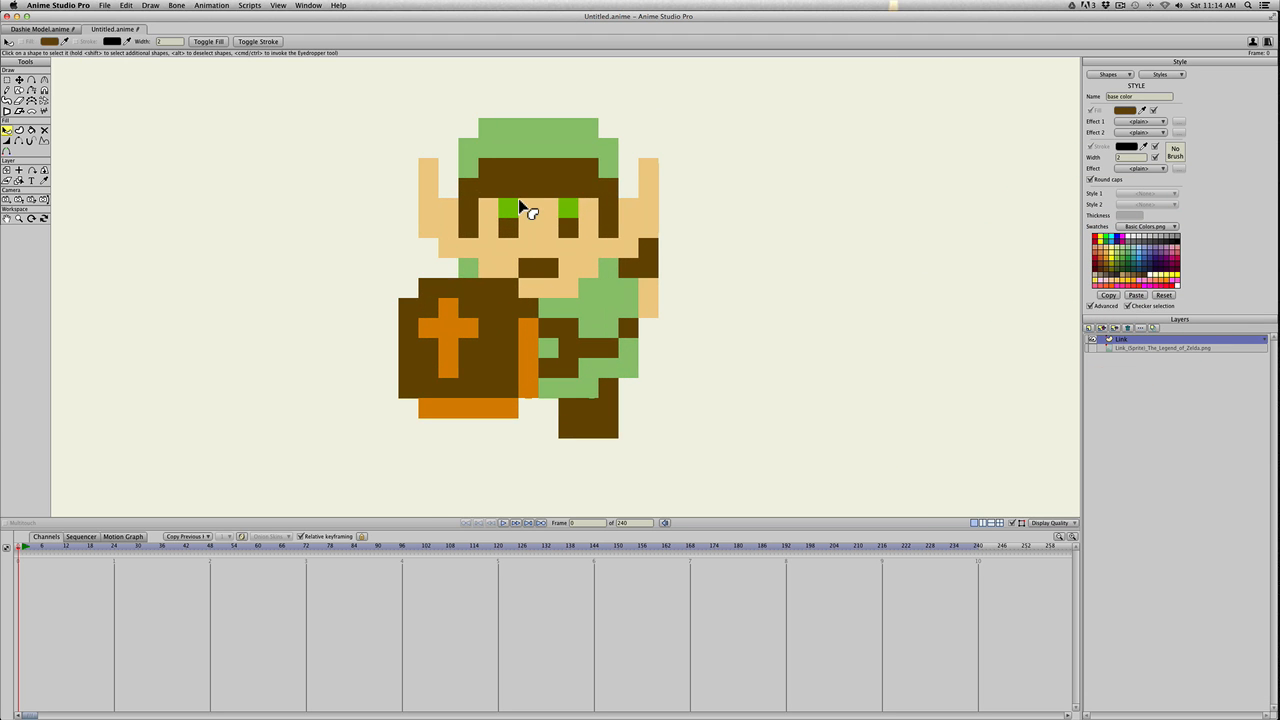
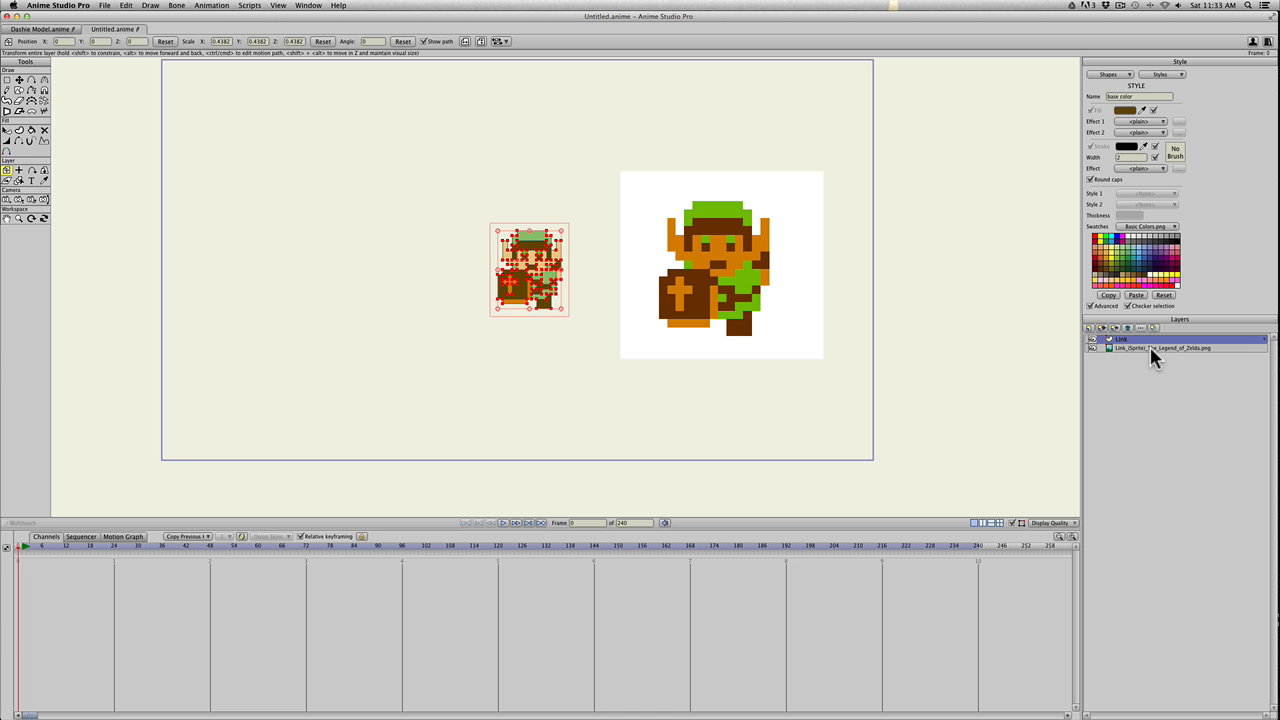
# Delete the reference image layer Link_(Sprite)_The_Legend_of_Zelda.png
pyautogui.click(1150, 347)
pyautogui.click(1128, 329)
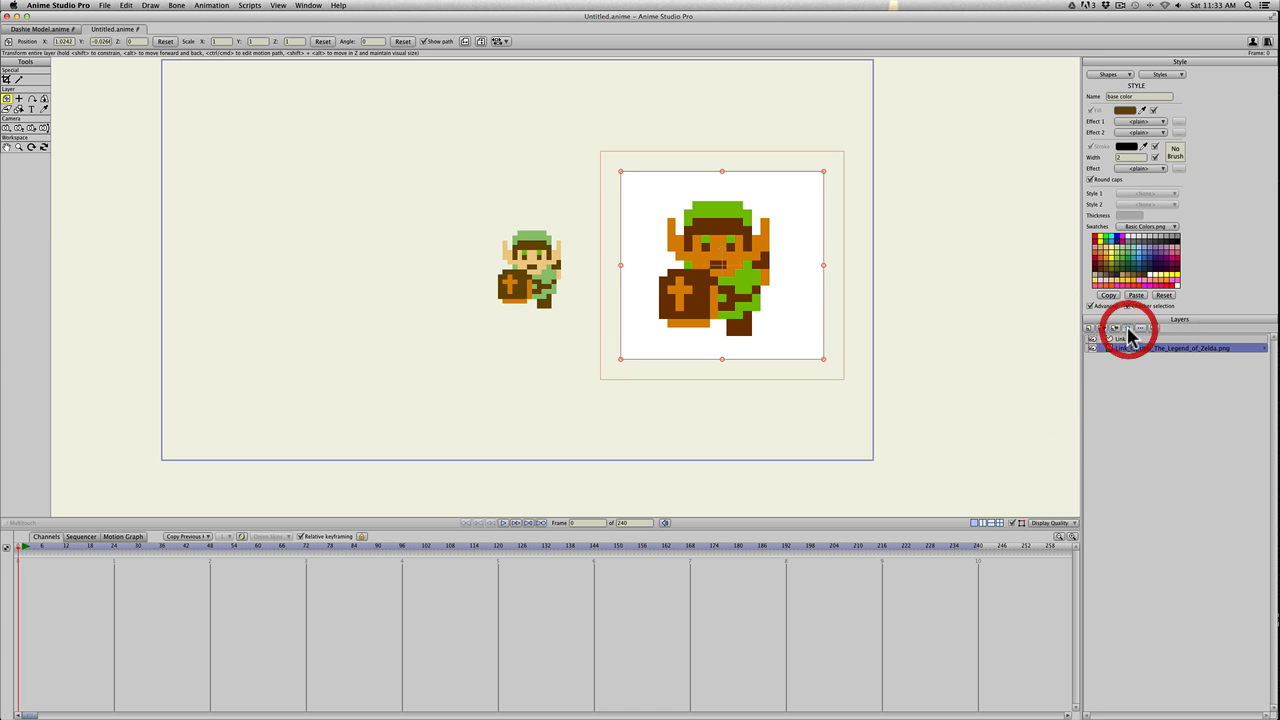
# Import the image mario-1-1.png from the Desktop and place its layer below the Link layer
pyautogui.click(102, 6)
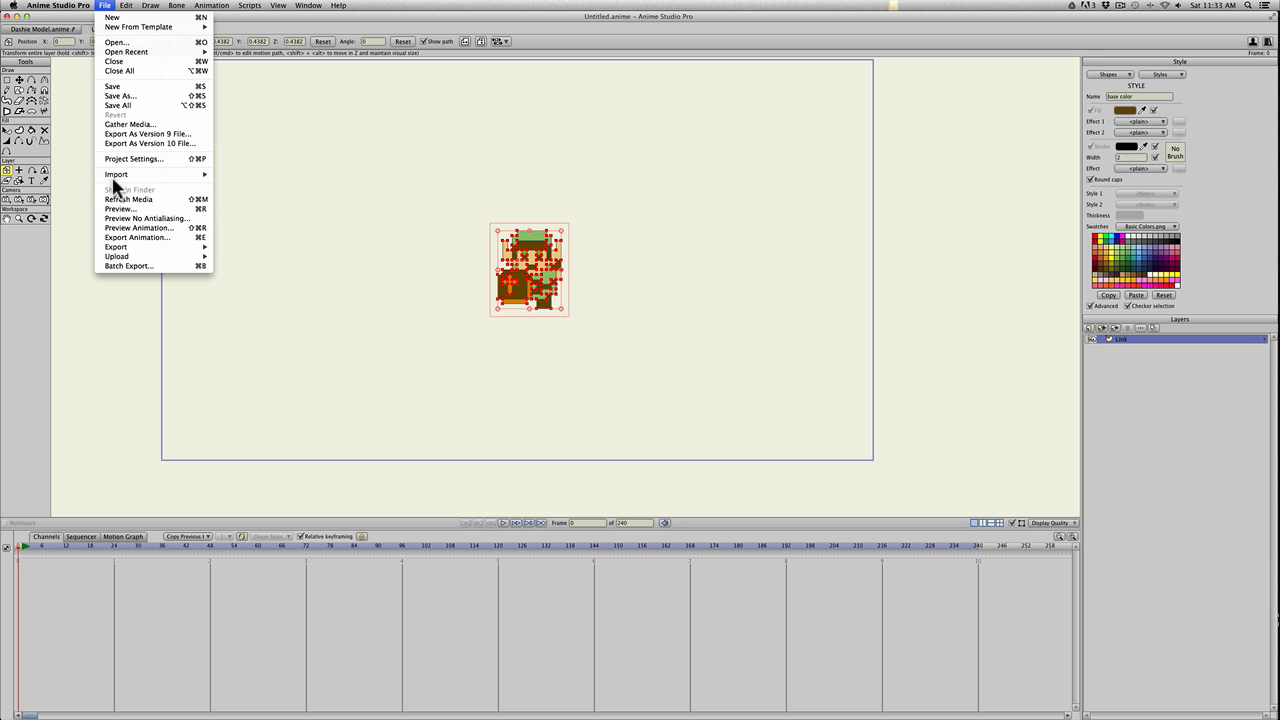
pyautogui.moveTo(145, 175)
pyautogui.click(240, 209)
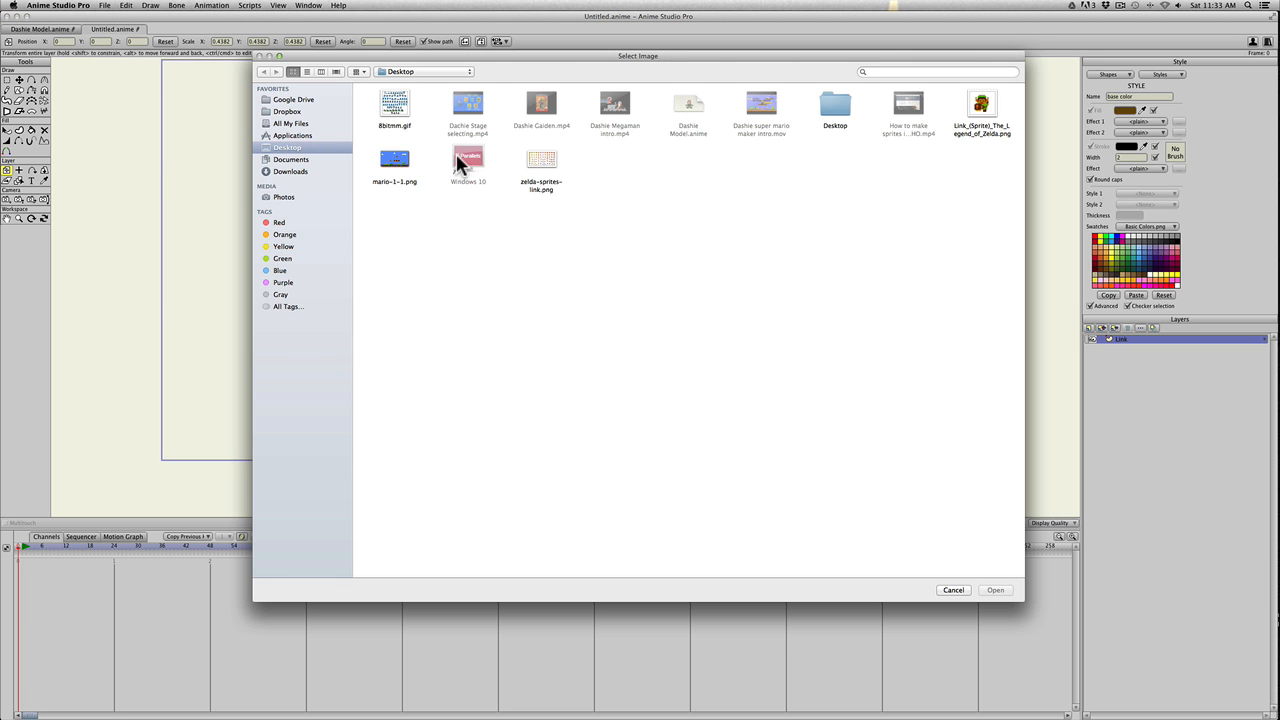
pyautogui.click(394, 160)
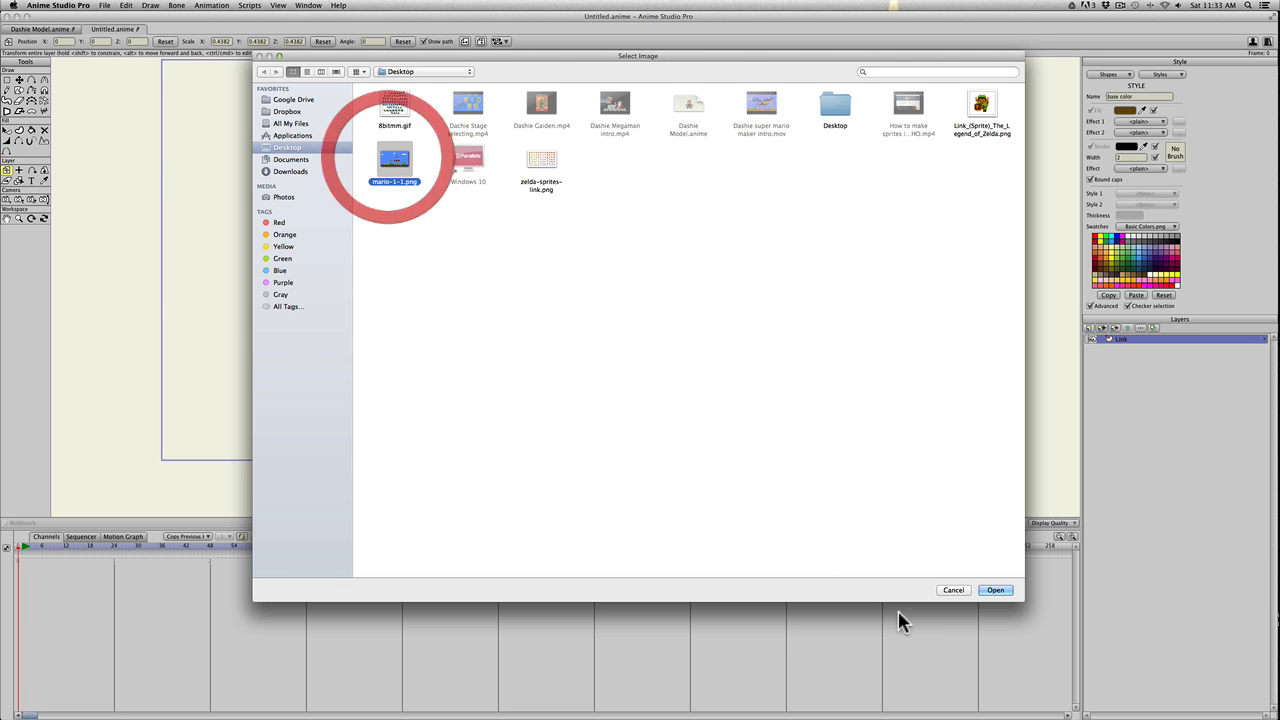
pyautogui.click(994, 590)
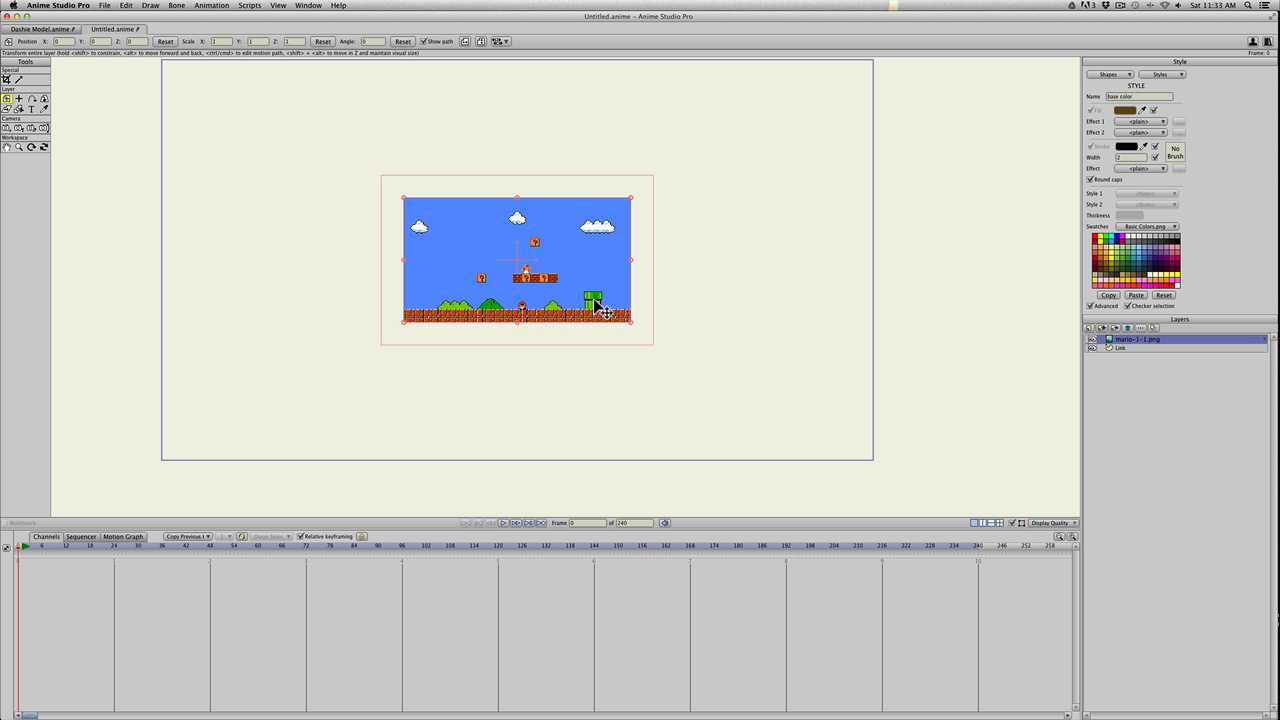
pyautogui.moveTo(1118, 343); pyautogui.dragTo(1128, 352)
# Scale the mario-1-1.png background to about 3.26 so it covers the project frame, and render a preview of it
pyautogui.moveTo(399, 200); pyautogui.dragTo(206, 23)
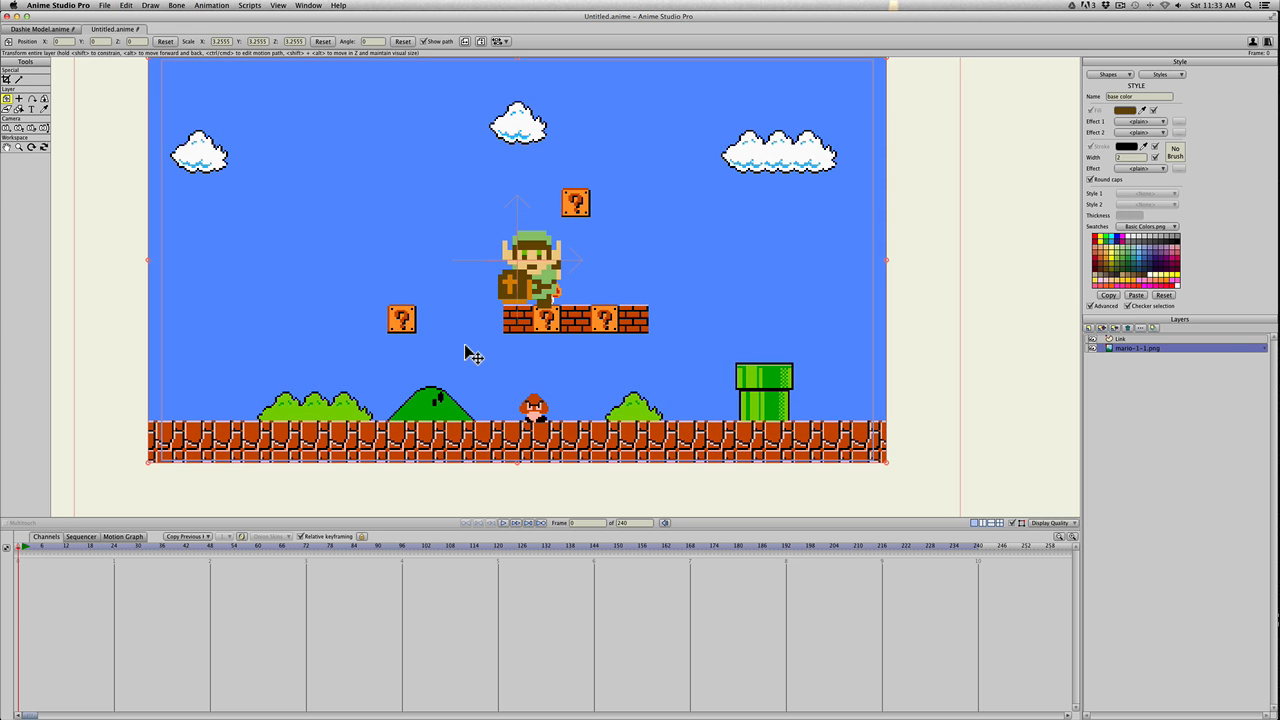
pyautogui.press('super+r')
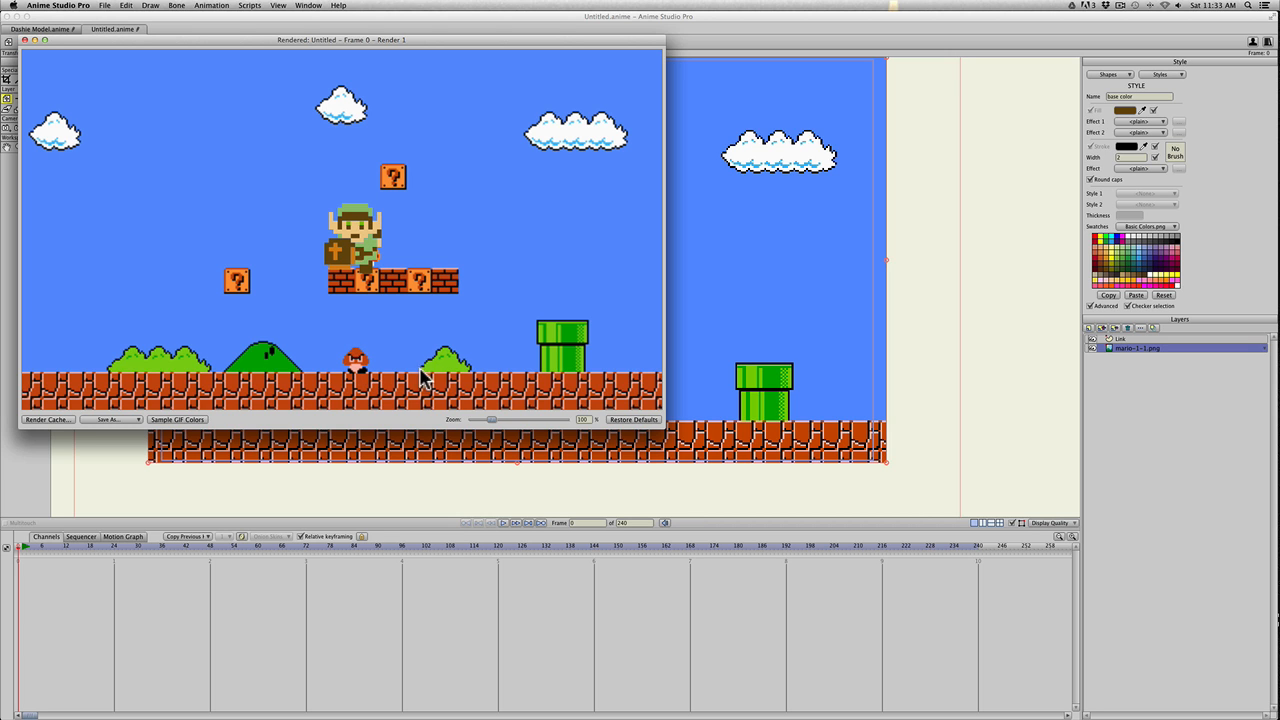
pyautogui.click(24, 40)
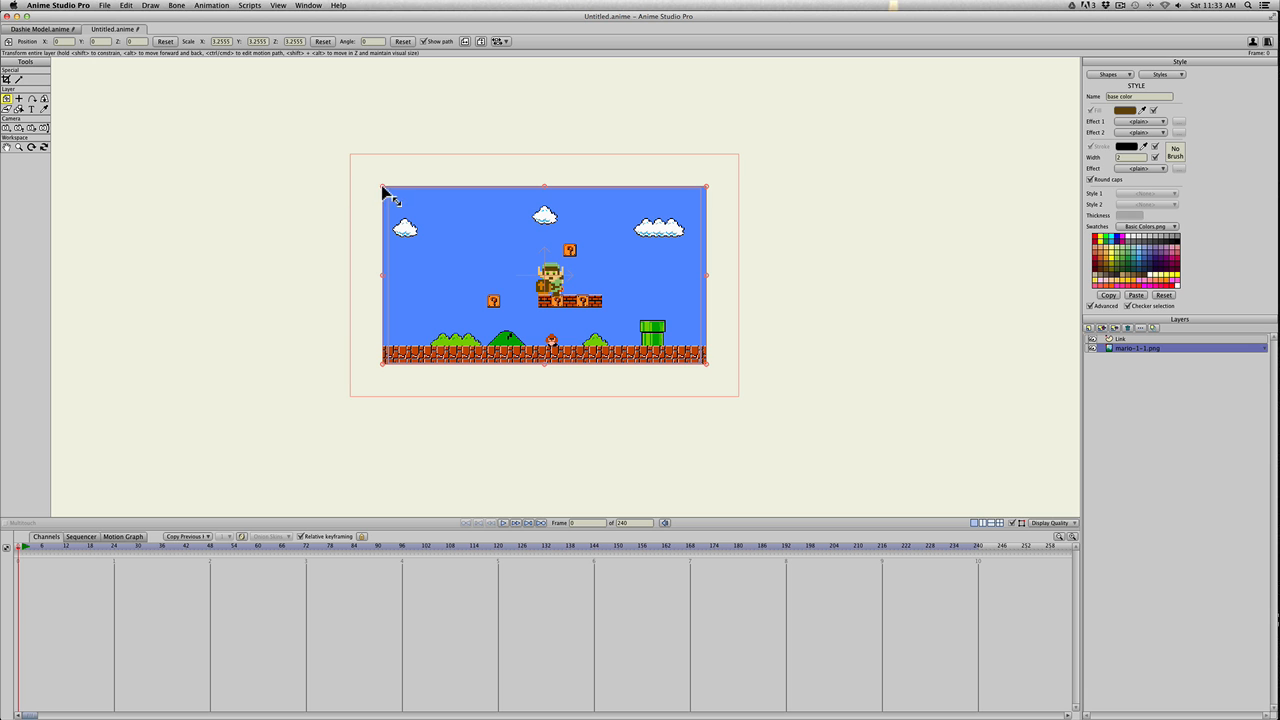
# Enlarge and reposition mario-1-1.png to a scale of about 7.19 with Link just above the ground, and preview the render
pyautogui.moveTo(381, 185); pyautogui.dragTo(257, 71)
pyautogui.moveTo(488, 338); pyautogui.dragTo(457, 251)
pyautogui.press('super+r')
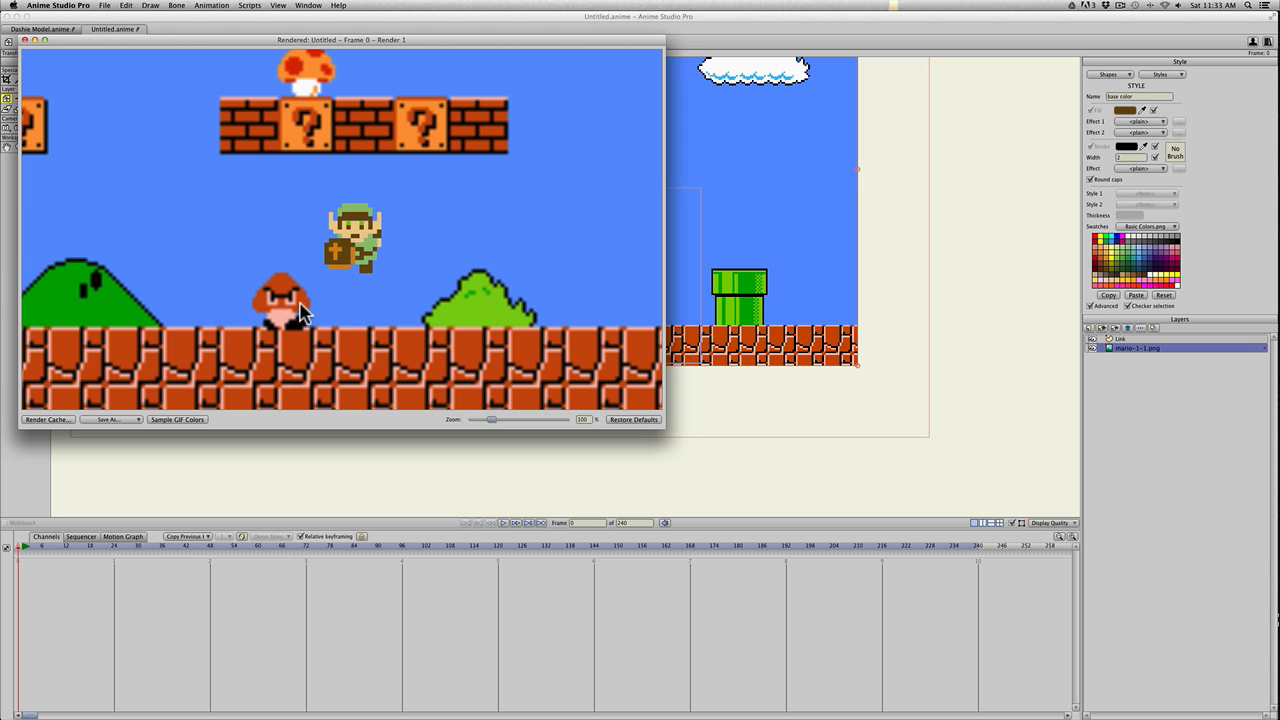
pyautogui.click(24, 40)
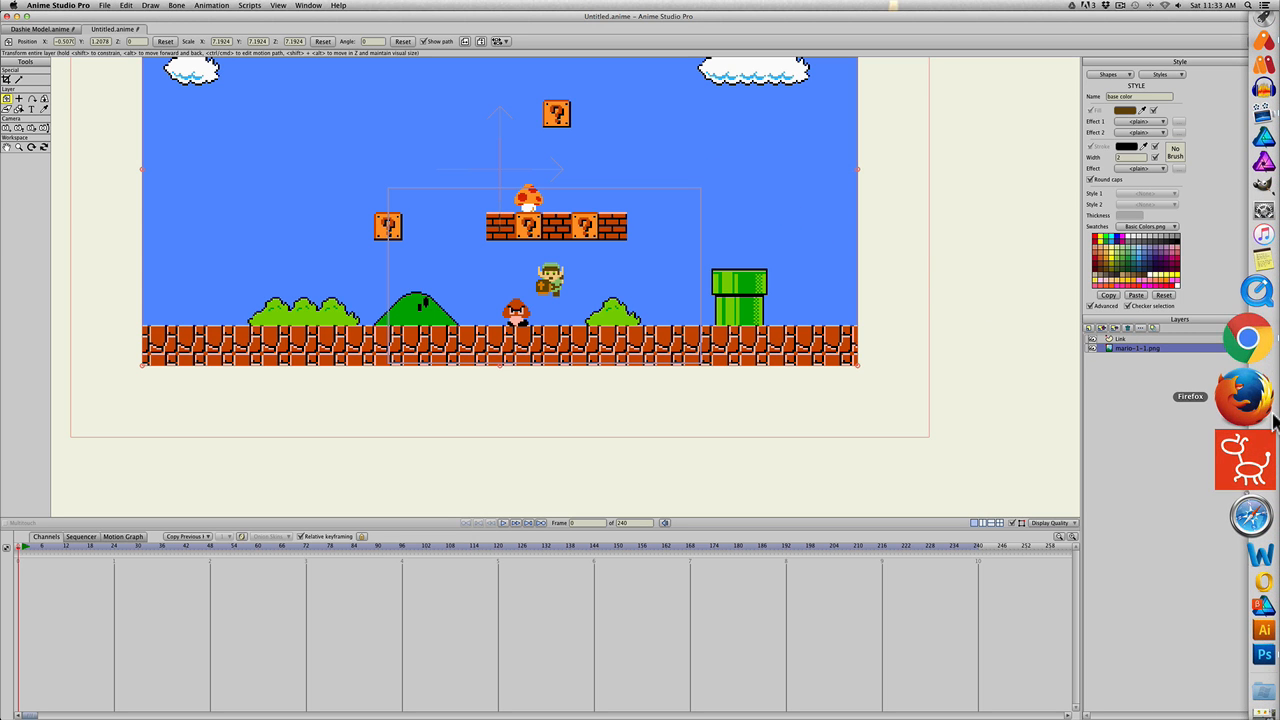
# Open mario-1-1.png from the desktop in Photoshop and enlarge its document window
pyautogui.moveTo(1, 718)
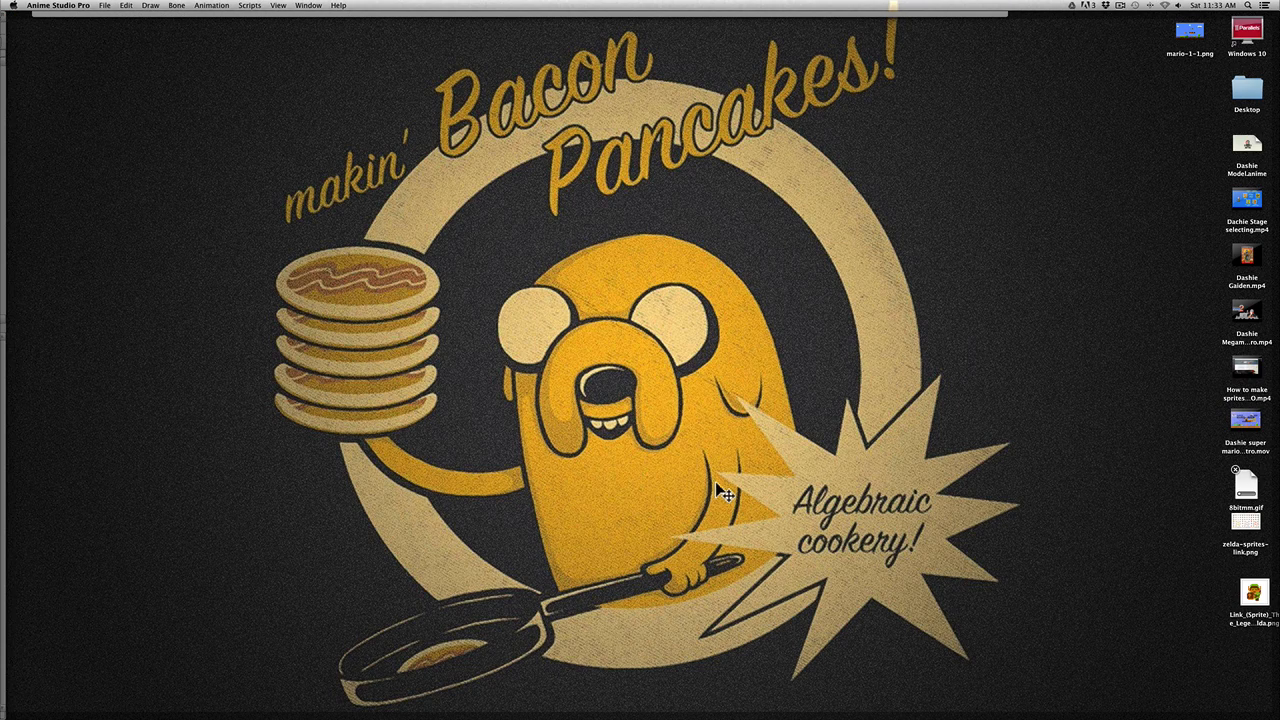
pyautogui.moveTo(1181, 38); pyautogui.dragTo(1244, 586)
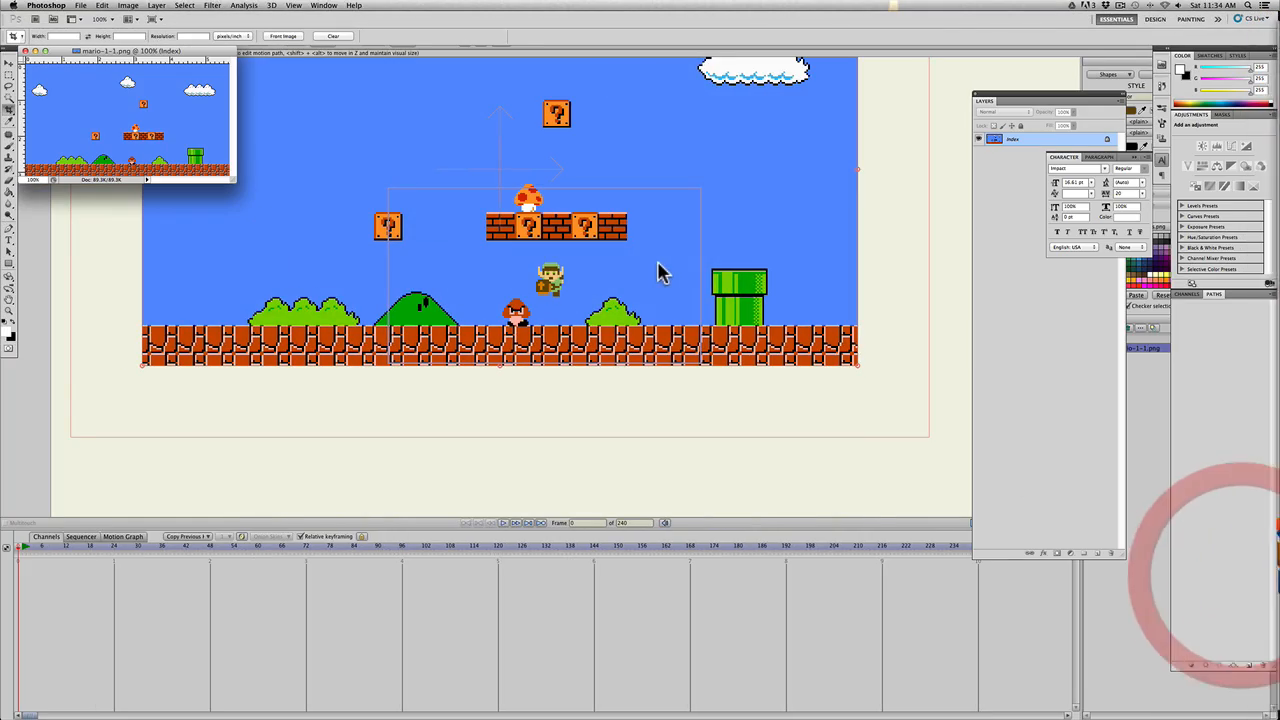
pyautogui.moveTo(230, 181); pyautogui.dragTo(823, 503)
# Resize the image to a height of 7 inches with constrained proportions and Nearest Neighbor (preserve hard edges) resampling
pyautogui.click(124, 6)
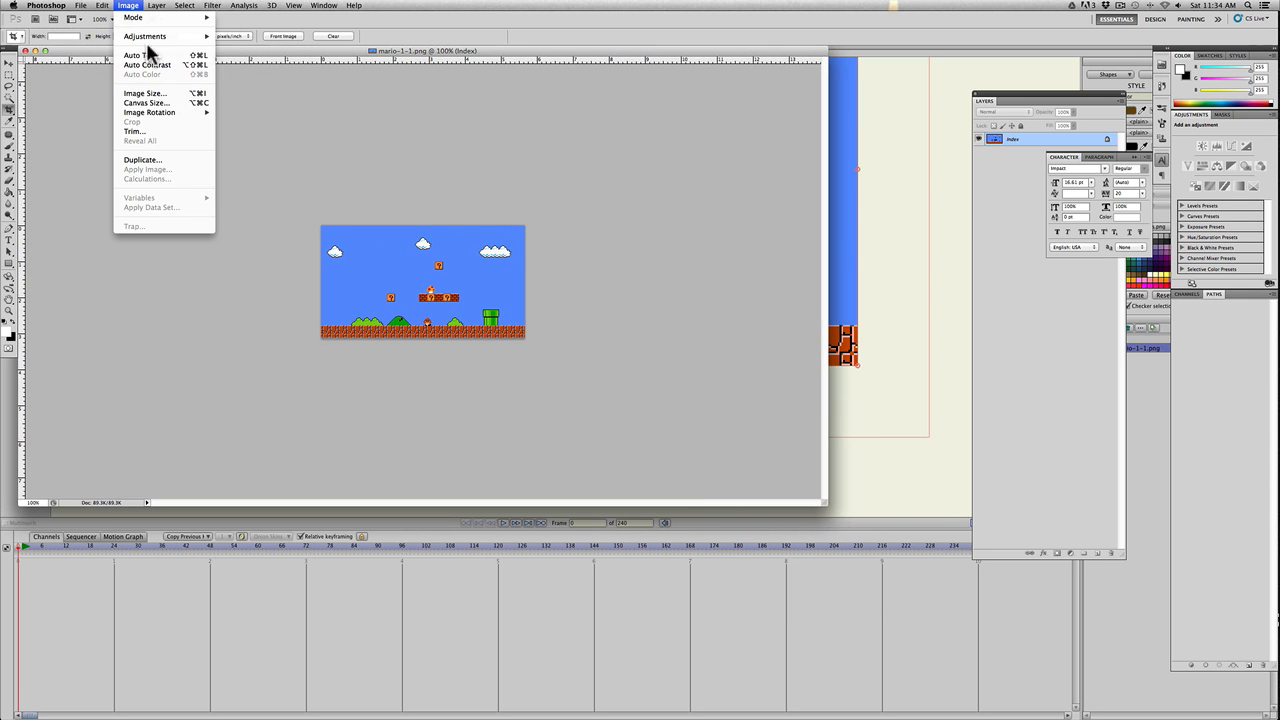
pyautogui.click(158, 93)
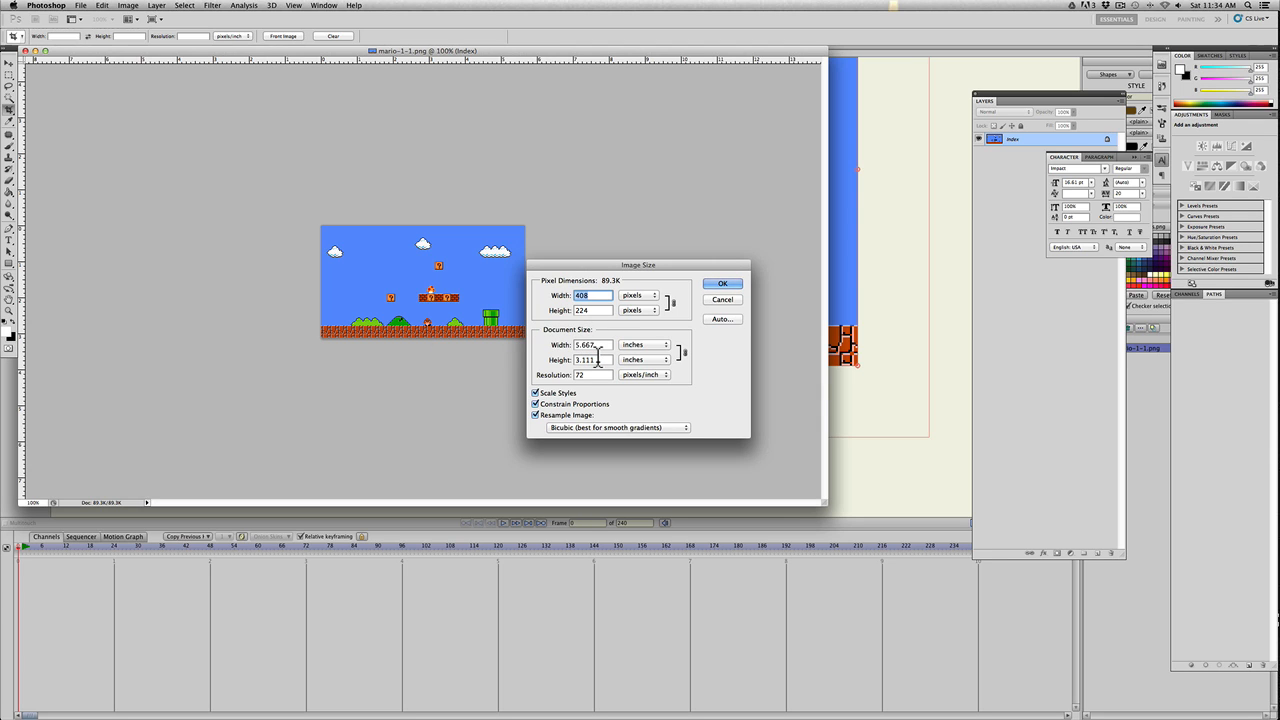
pyautogui.moveTo(598, 359); pyautogui.dragTo(576, 362)
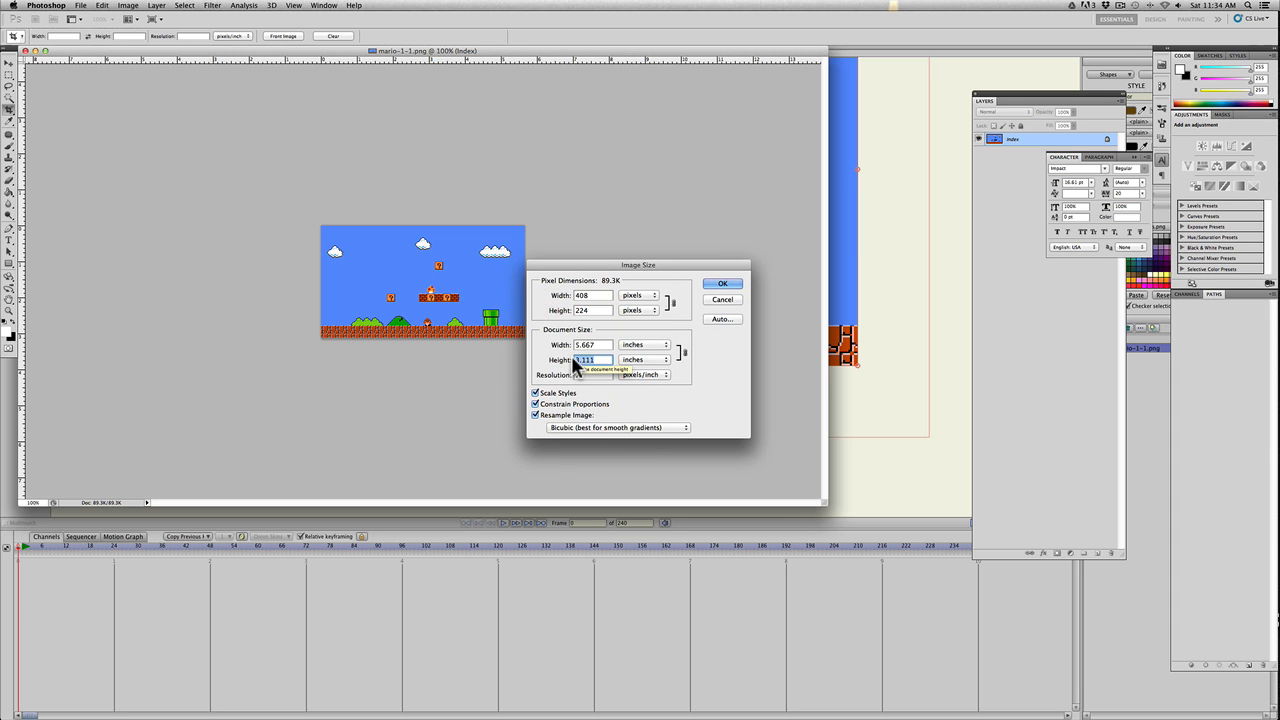
pyautogui.write('7')
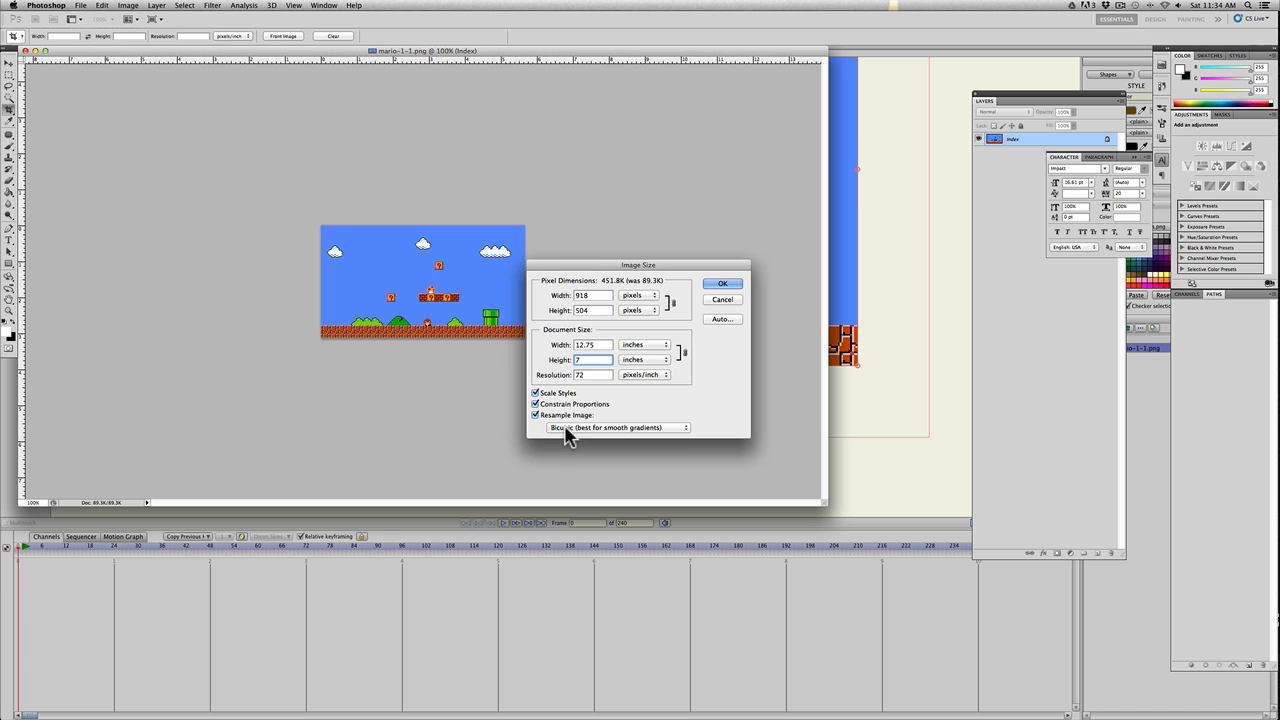
pyautogui.click(568, 428)
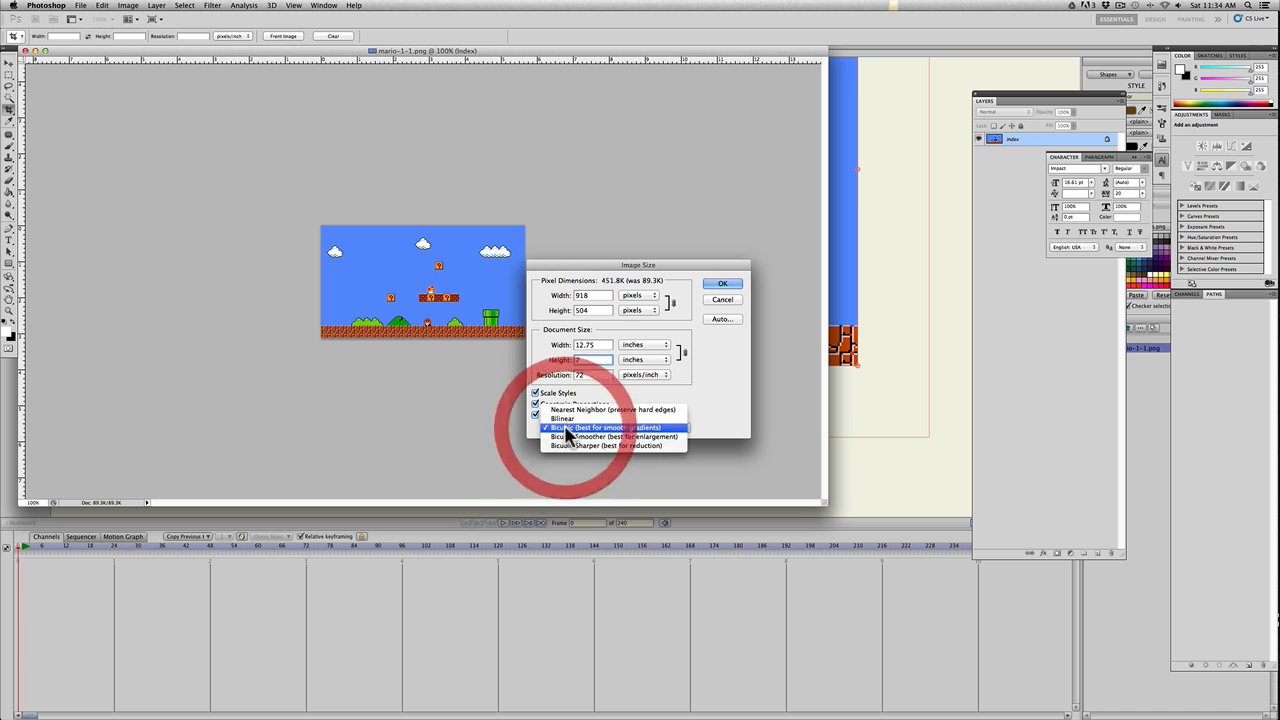
pyautogui.click(637, 412)
pyautogui.click(717, 289)
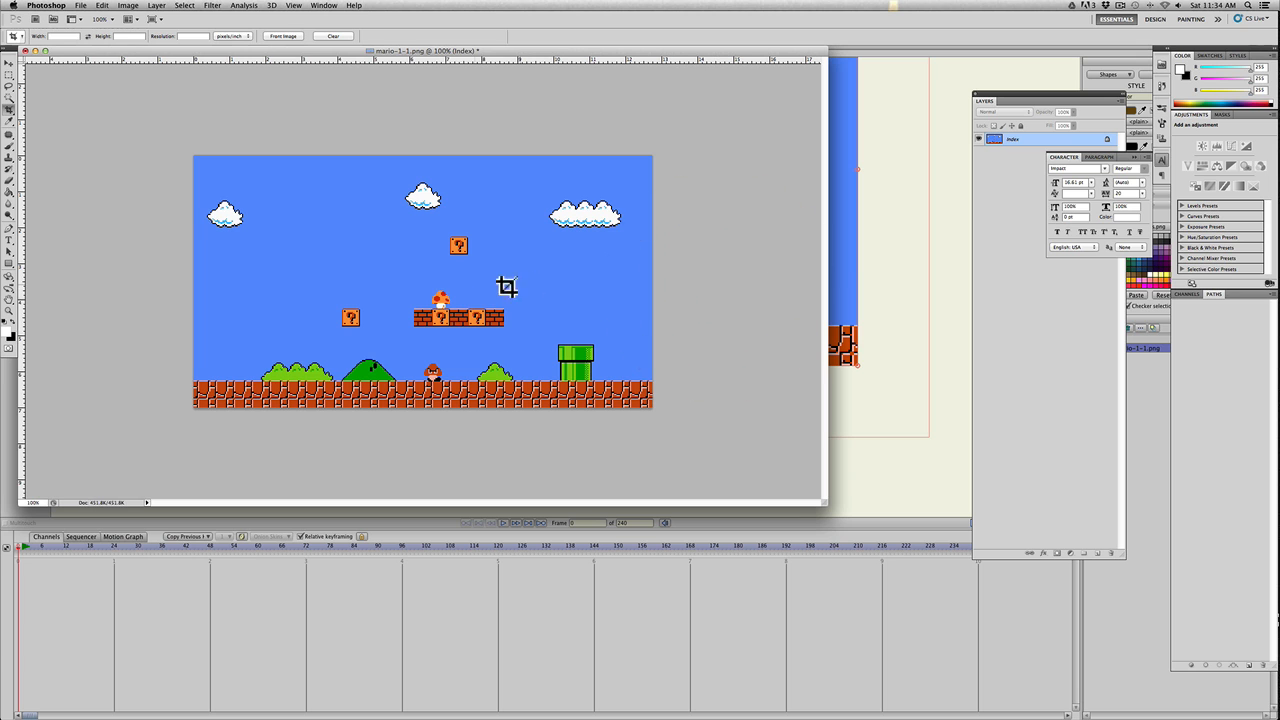
# Export the enlarged image for web as a PNG-24 named mario-1-1-BIG.png on the Desktop
pyautogui.scroll(8, 455, 312)
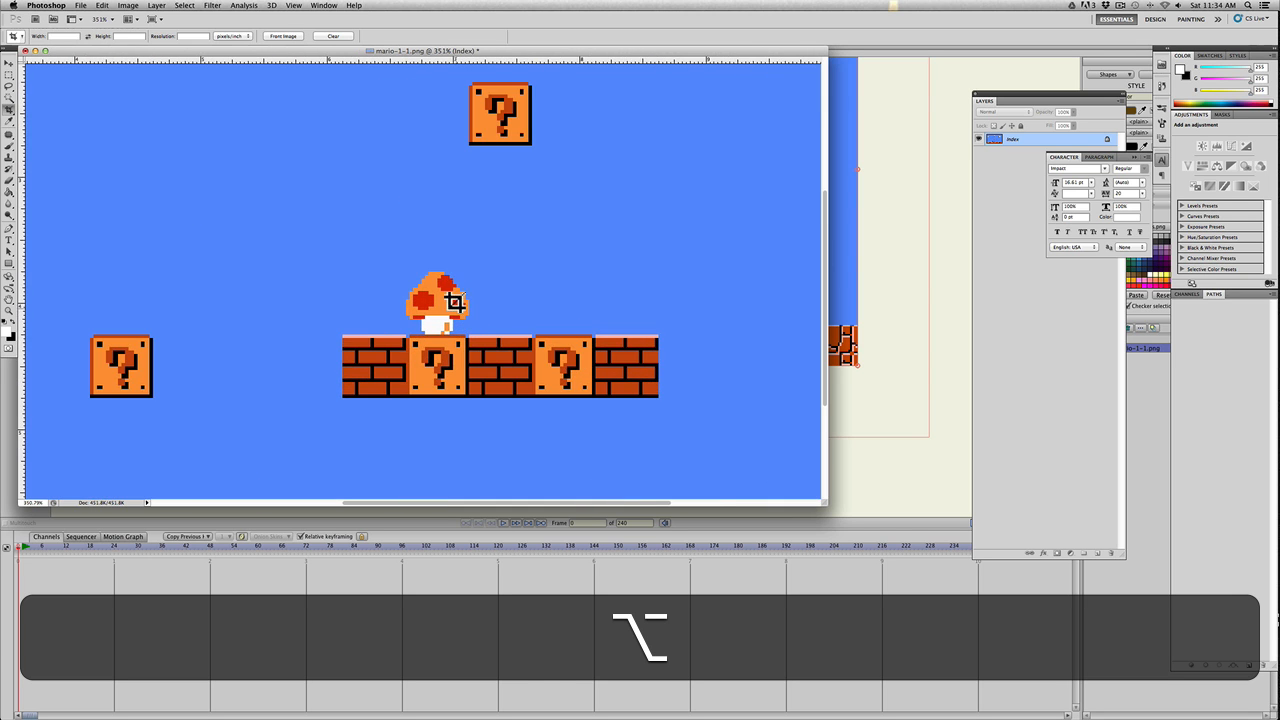
pyautogui.scroll(6, 462, 305)
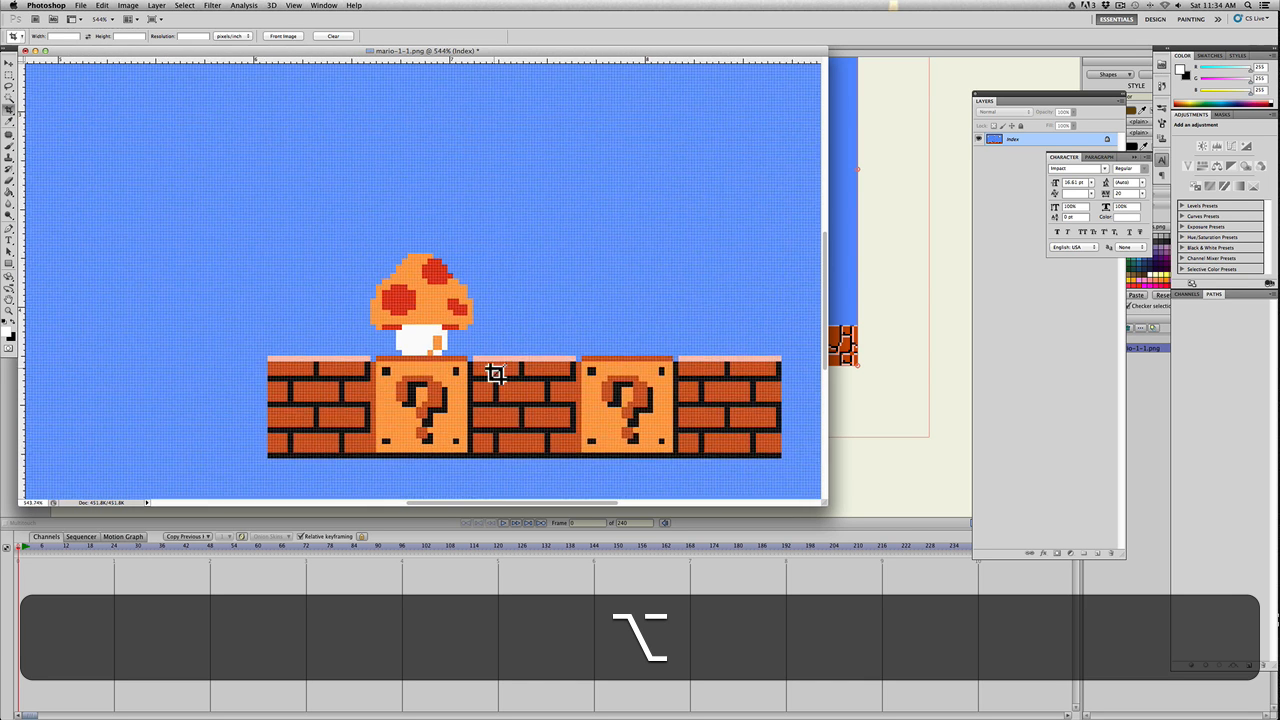
pyautogui.scroll(-10, 483, 352)
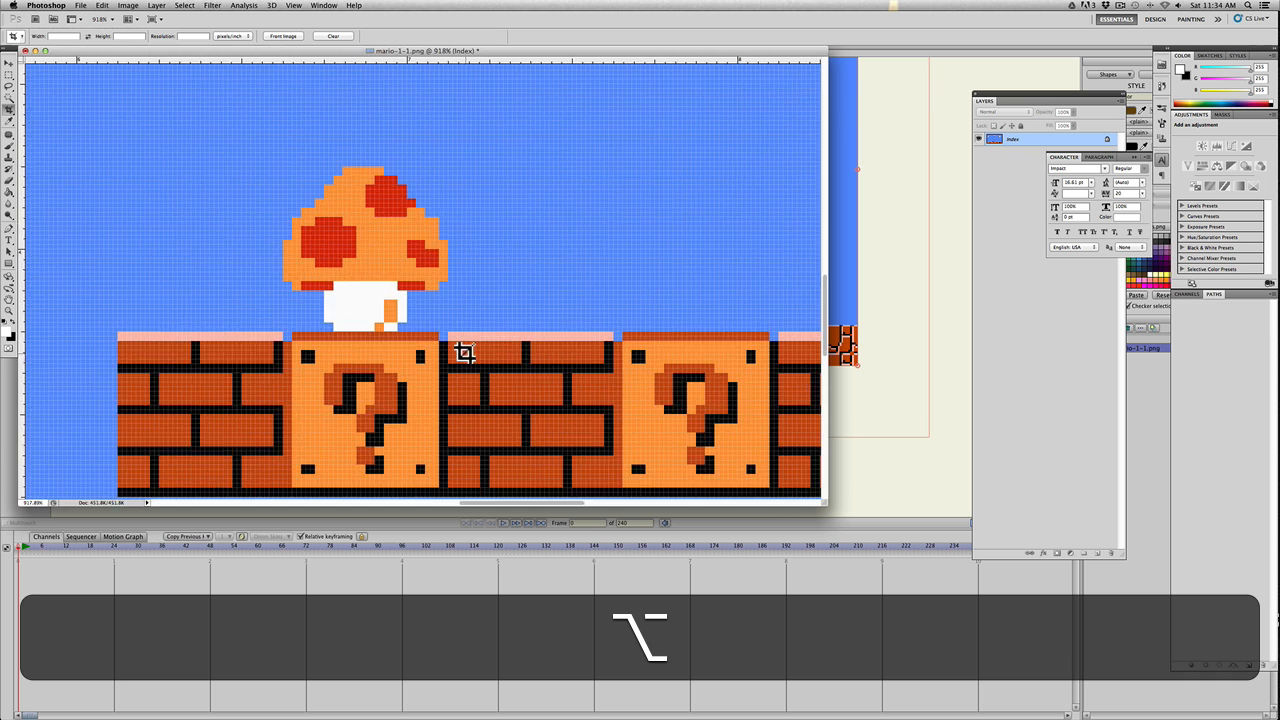
pyautogui.scroll(-2, 464, 350)
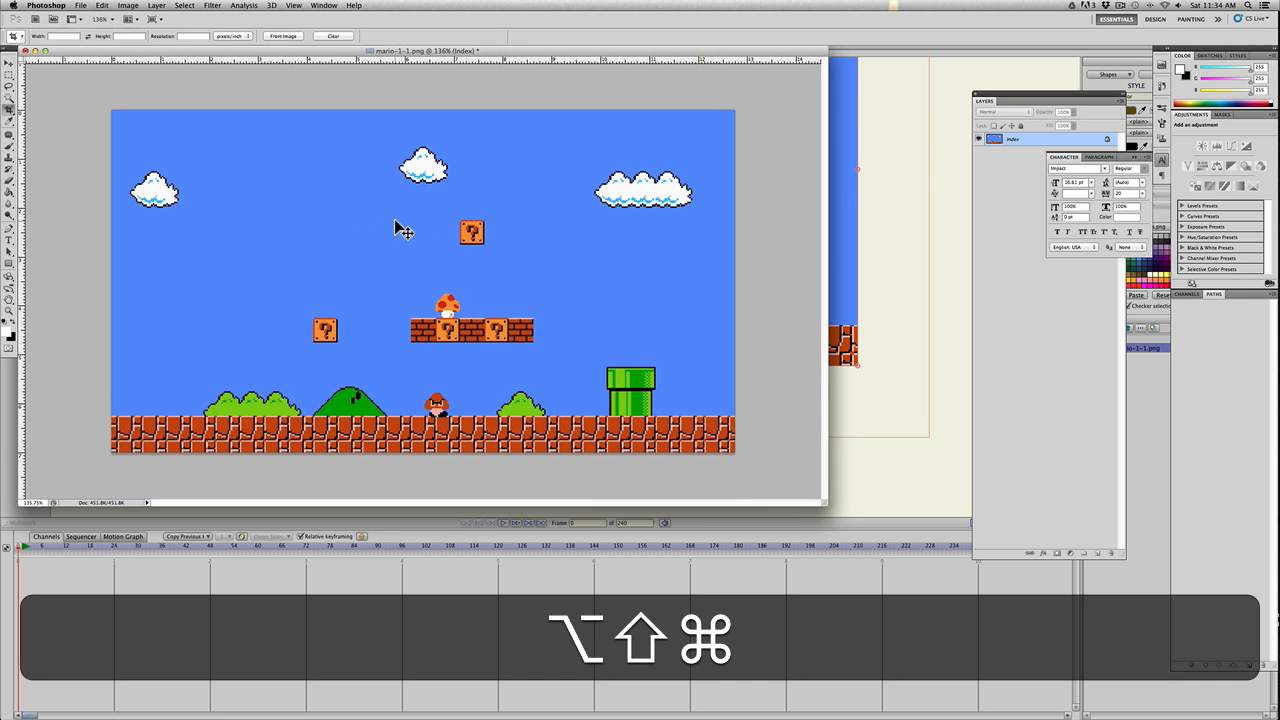
pyautogui.press('alt+shift+super+s')
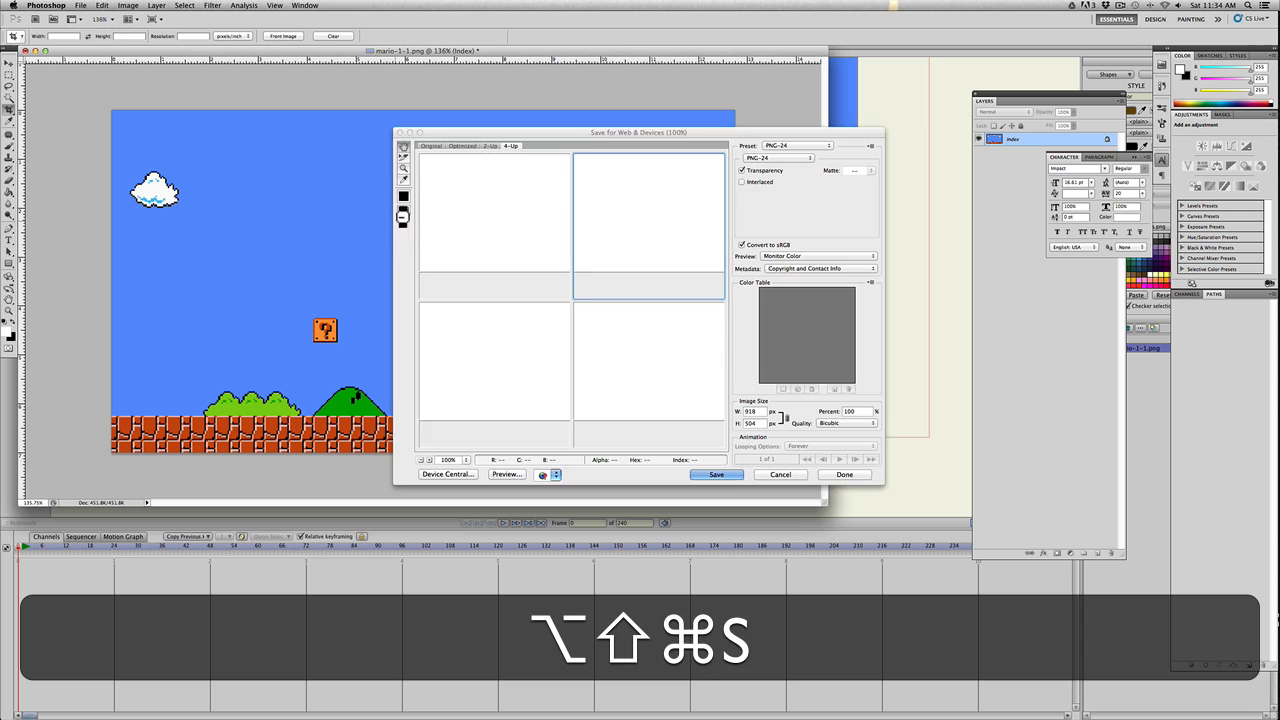
pyautogui.click(640, 246)
pyautogui.click(718, 474)
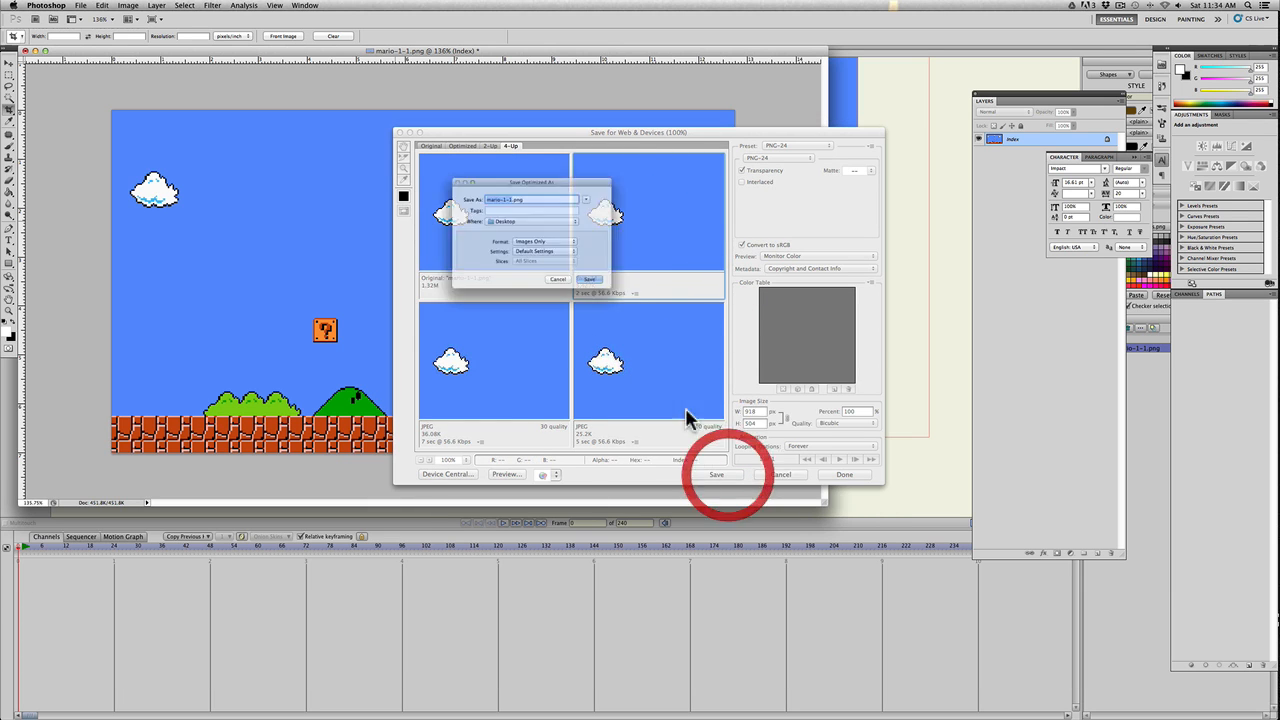
pyautogui.click(504, 189)
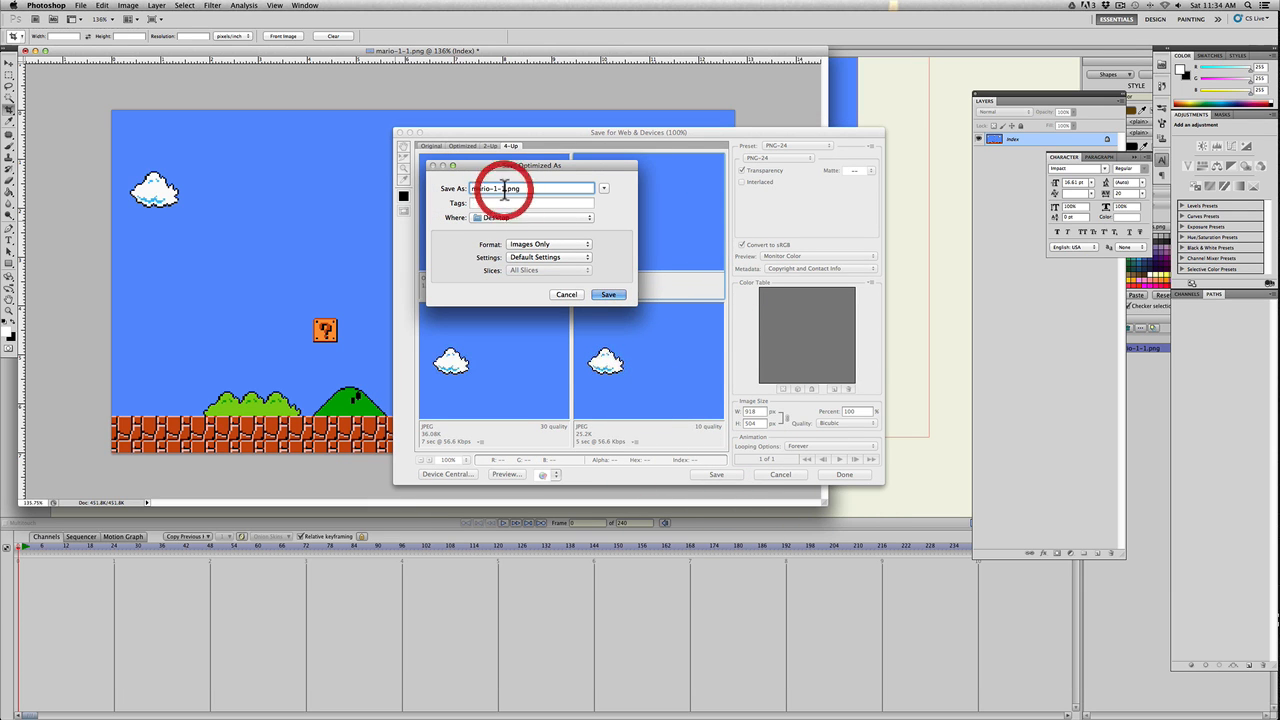
pyautogui.write('-BIG')
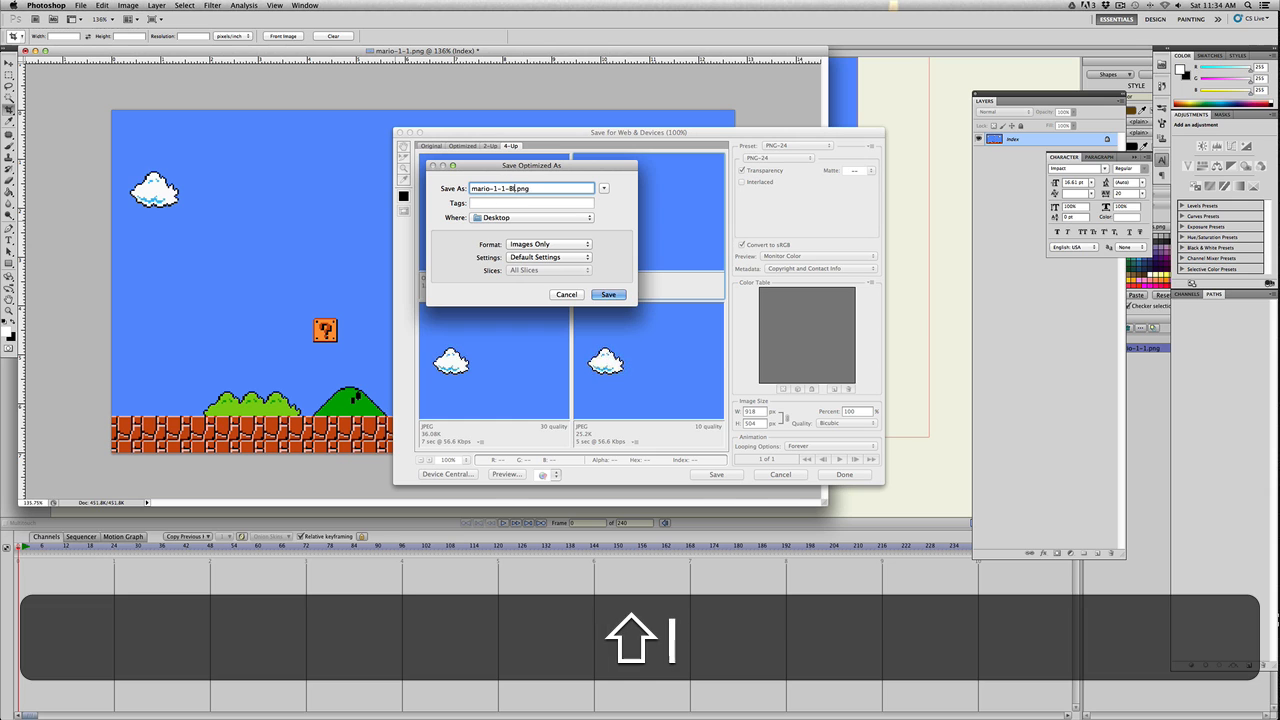
pyautogui.hotkey('shift', 'Return')
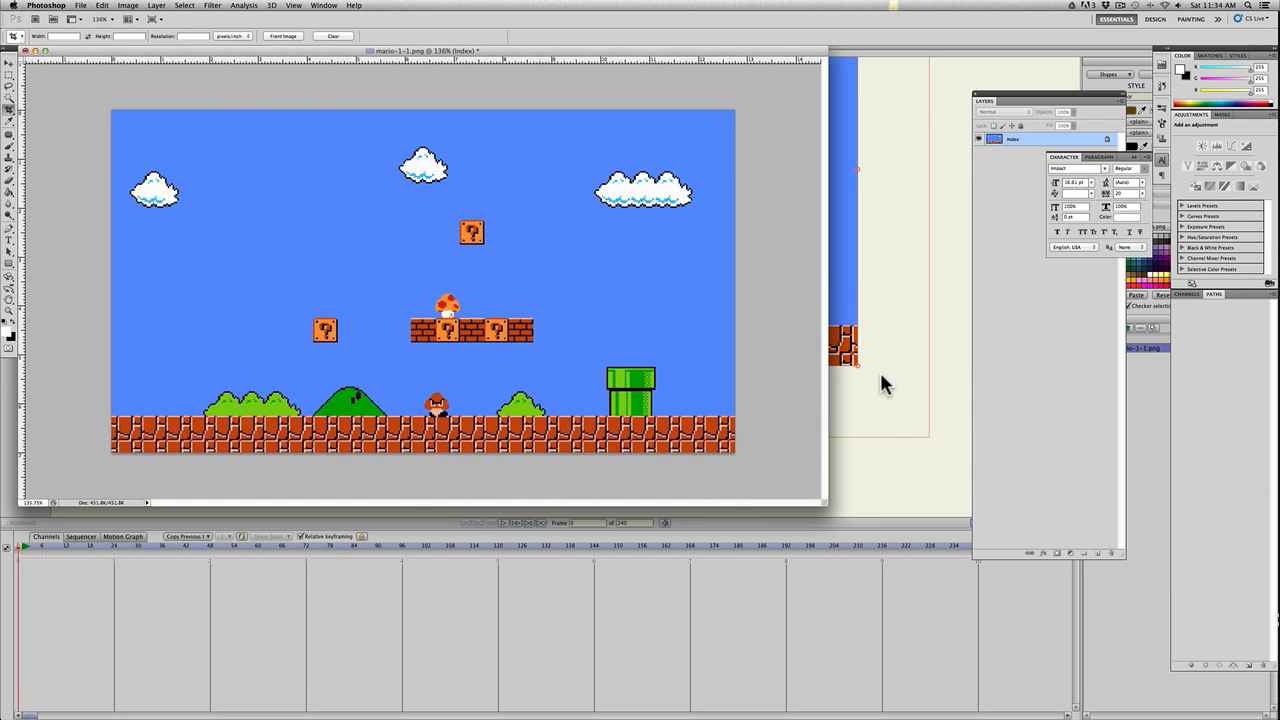
# Switch back to Anime Studio Pro, shrink mario-1-1.png to a scale of about 1.92, and move it outside the project frame
pyautogui.click(880, 370)
pyautogui.scroll(1, 519, 243)
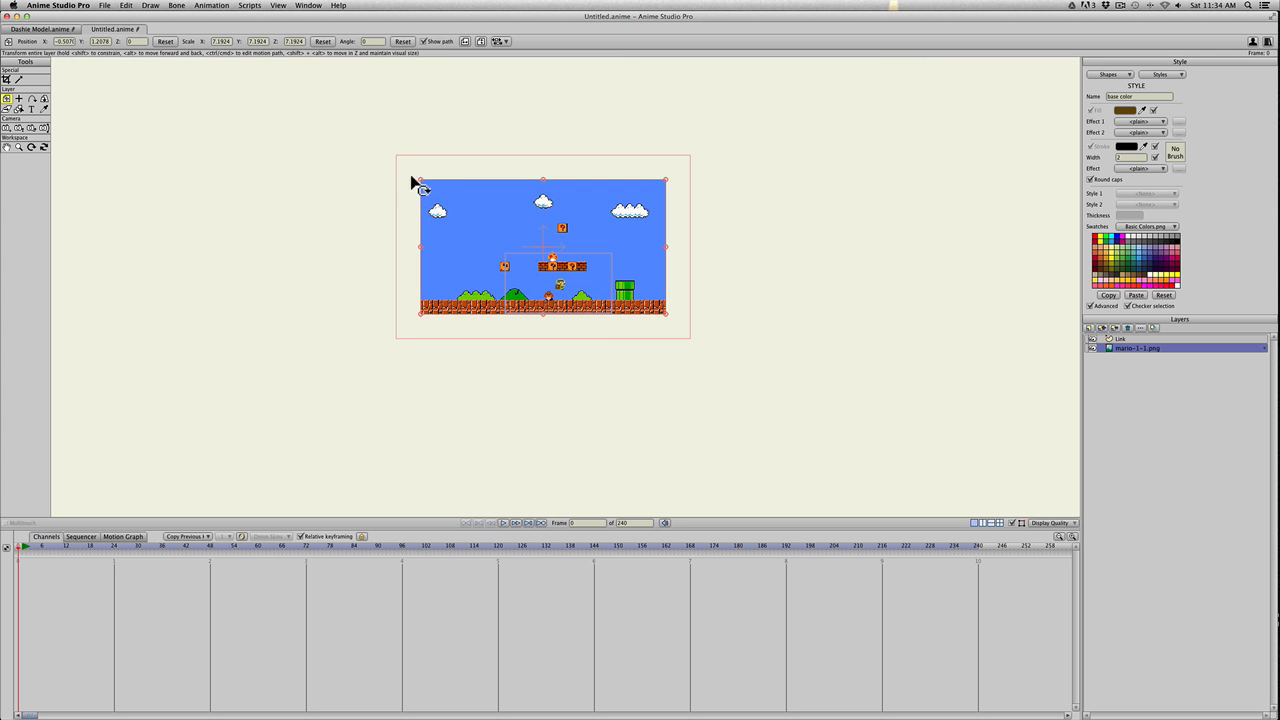
pyautogui.moveTo(420, 181); pyautogui.dragTo(501, 235)
pyautogui.moveTo(521, 244); pyautogui.dragTo(763, 199)
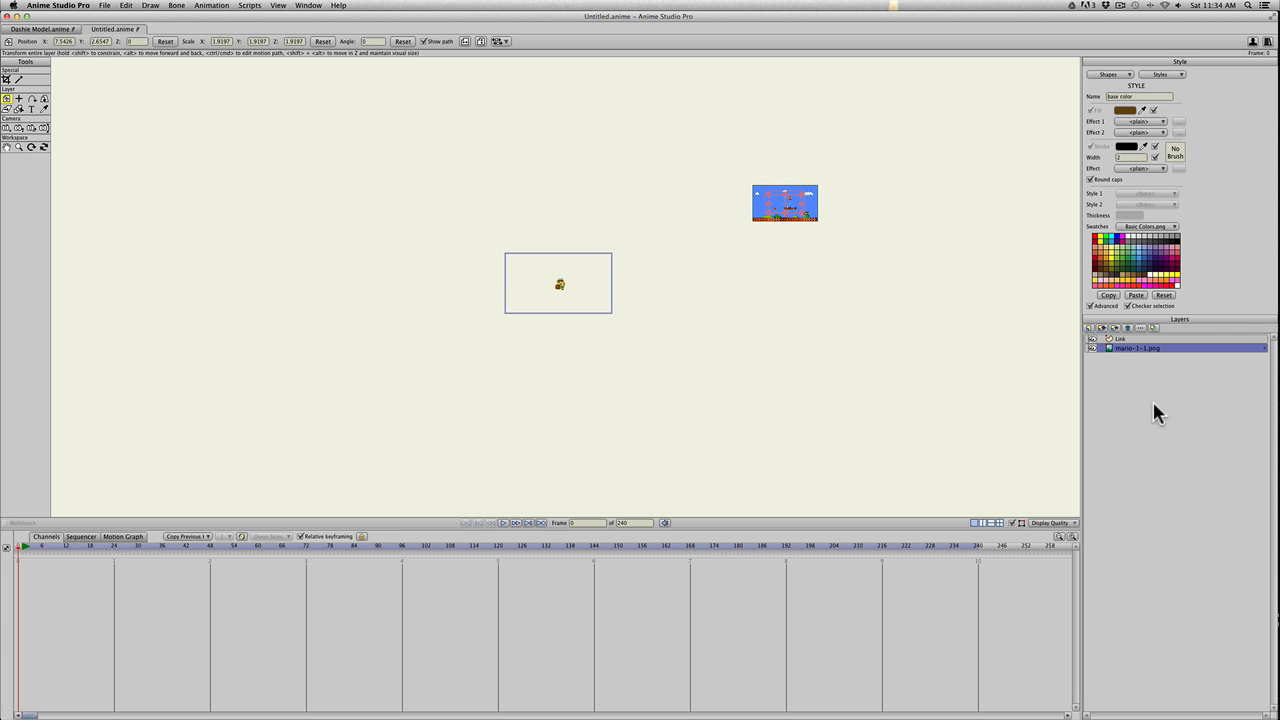
# Add a new image layer using mario-1-1-BIG.png from the Desktop
pyautogui.click(1090, 329)
pyautogui.click(1094, 349)
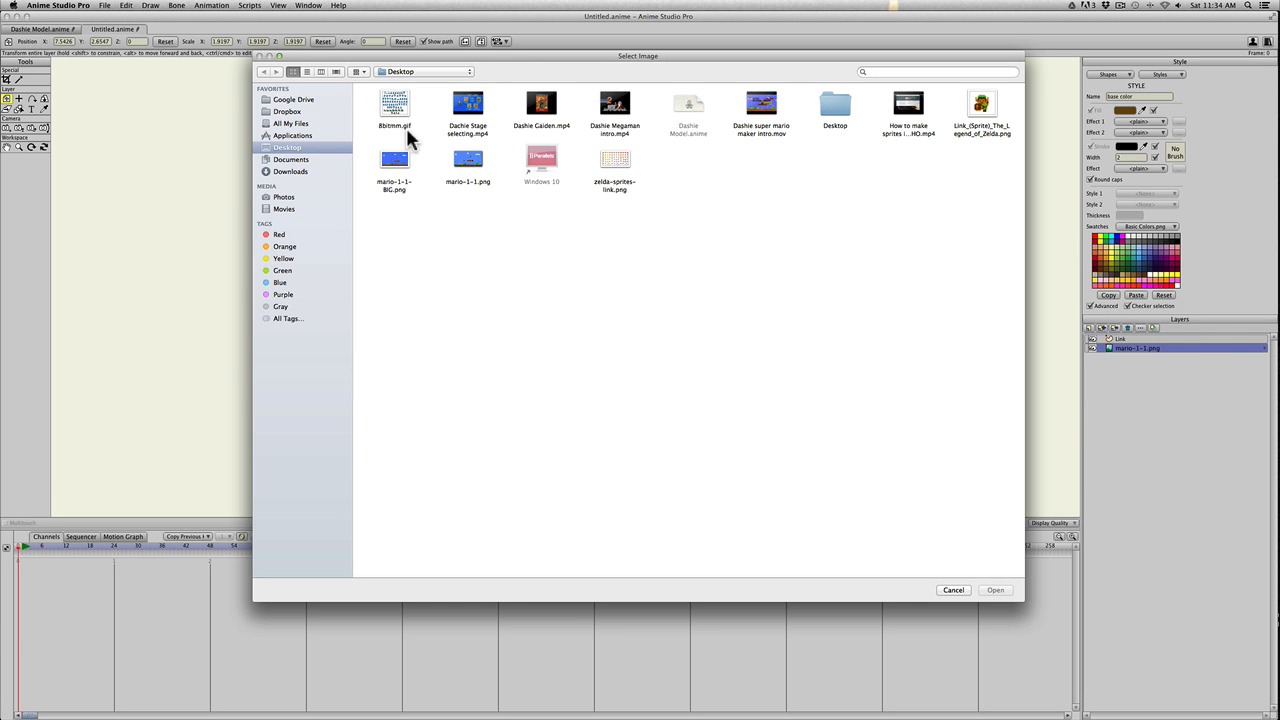
pyautogui.doubleClick(398, 165)
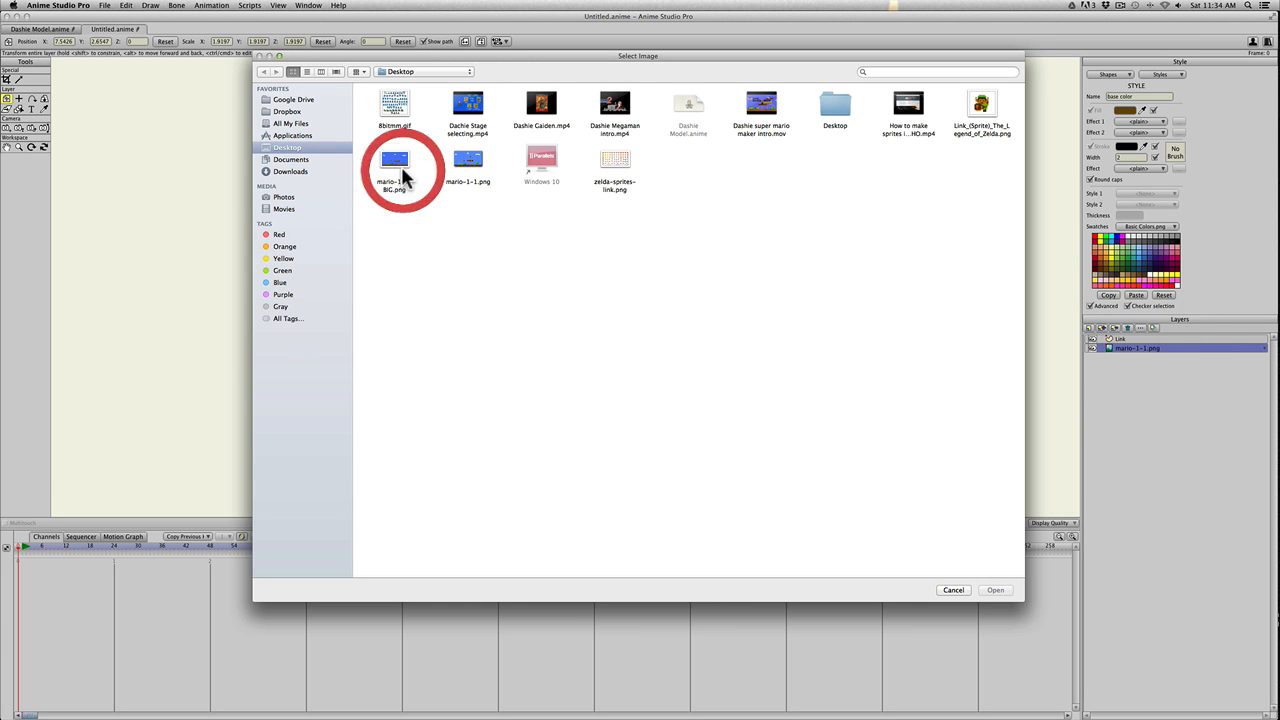
# Scale the mario-1-1-BIG.png layer to about 1.43 so it fills the project frame, and render a preview of it
pyautogui.scroll(-1, 495, 262)
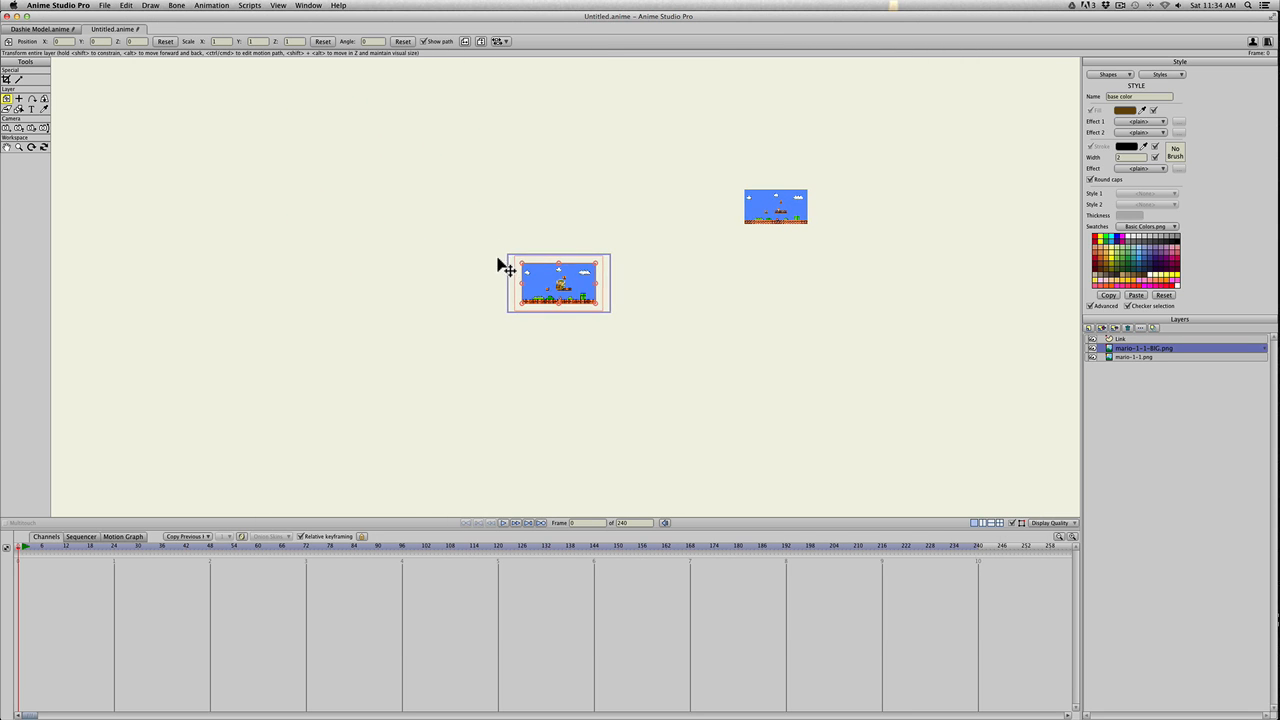
pyautogui.scroll(10, 498, 263)
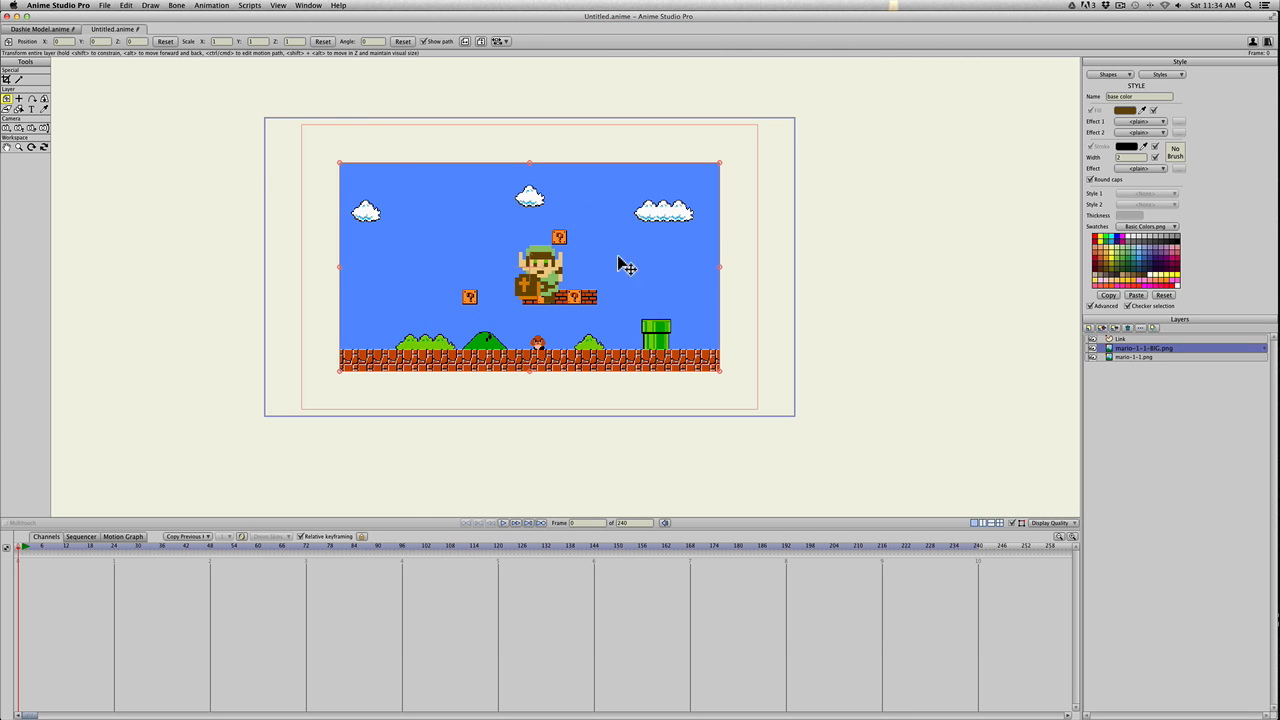
pyautogui.moveTo(720, 163); pyautogui.dragTo(794, 116)
pyautogui.press('super+r')
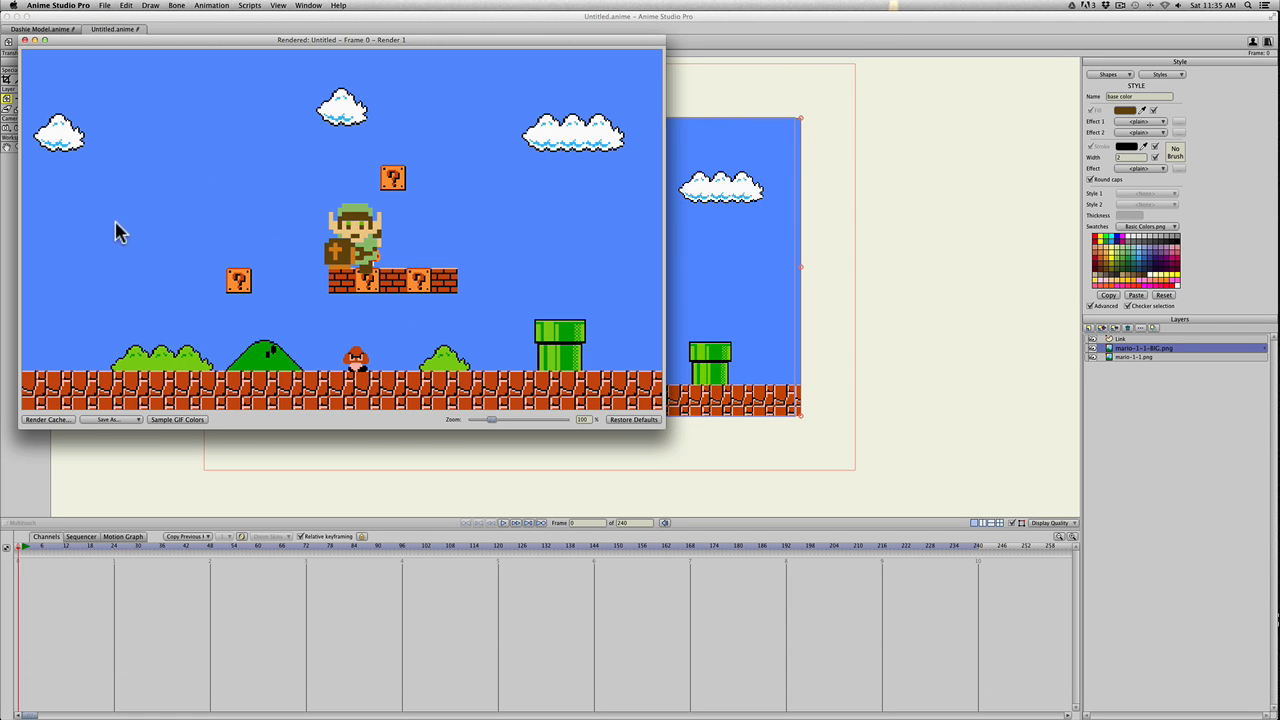
pyautogui.click(25, 40)
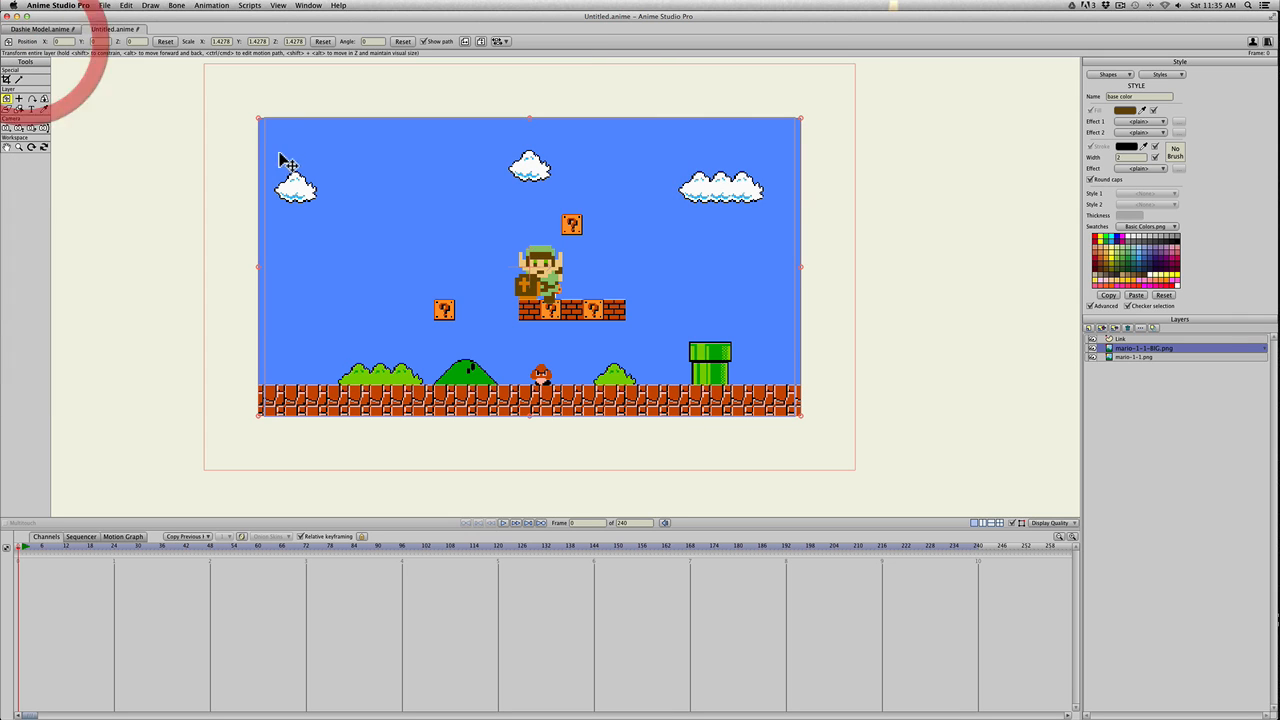
# Delete the mario-1-1-BIG.png layer
pyautogui.click(1127, 328)
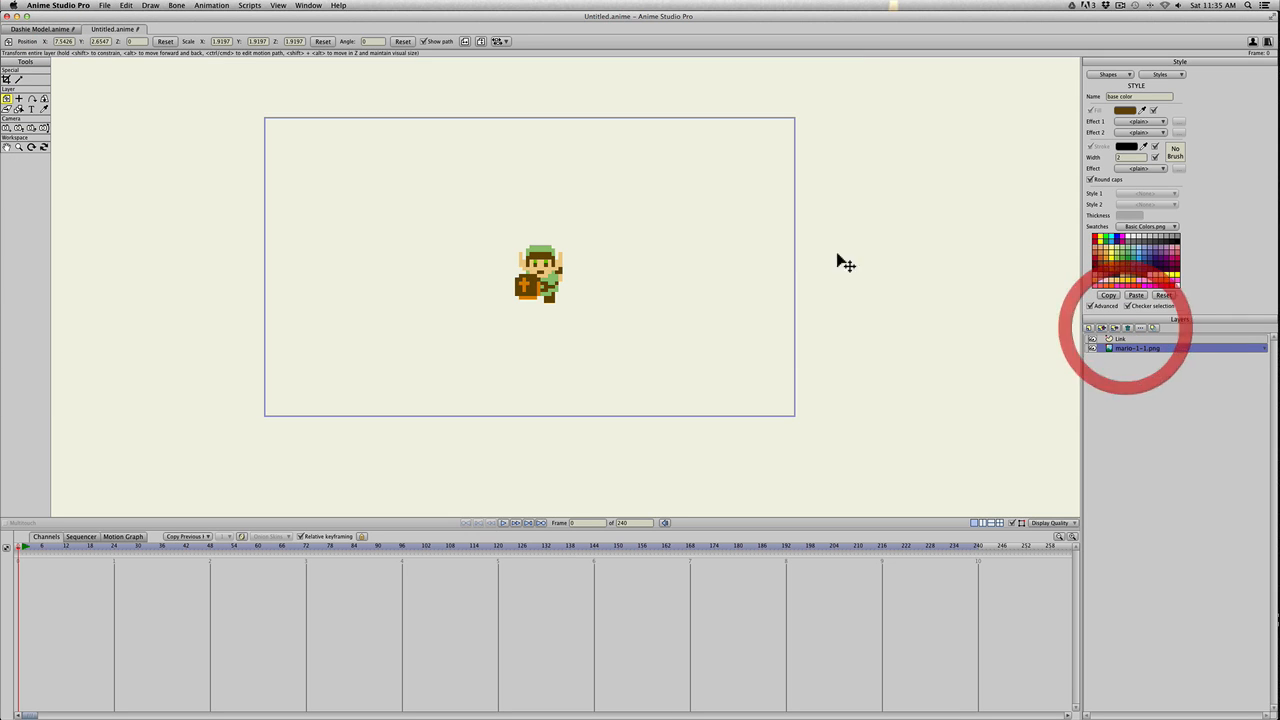
# Leave Anime Studio Pro, open a new Chrome window, and search Google for "gimp"
pyautogui.click(17, 17)
pyautogui.click(1047, 266)
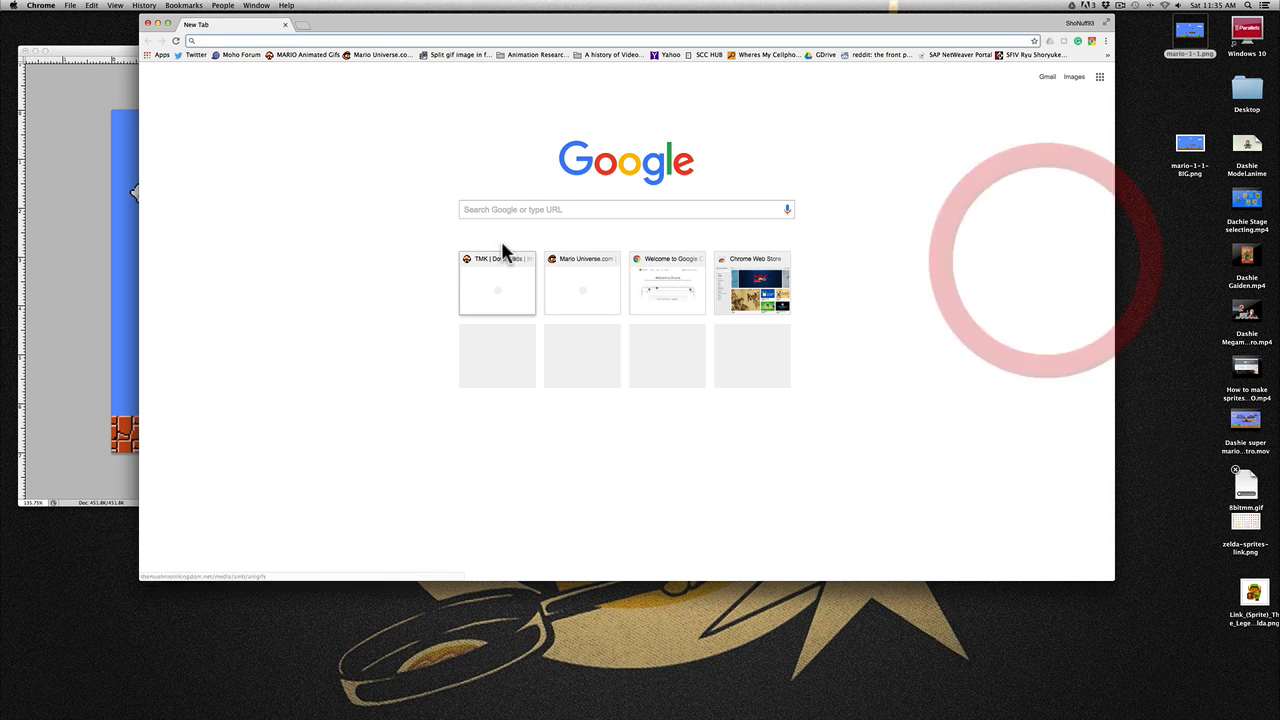
pyautogui.click(500, 209)
pyautogui.write('gimp')
pyautogui.press('Return')
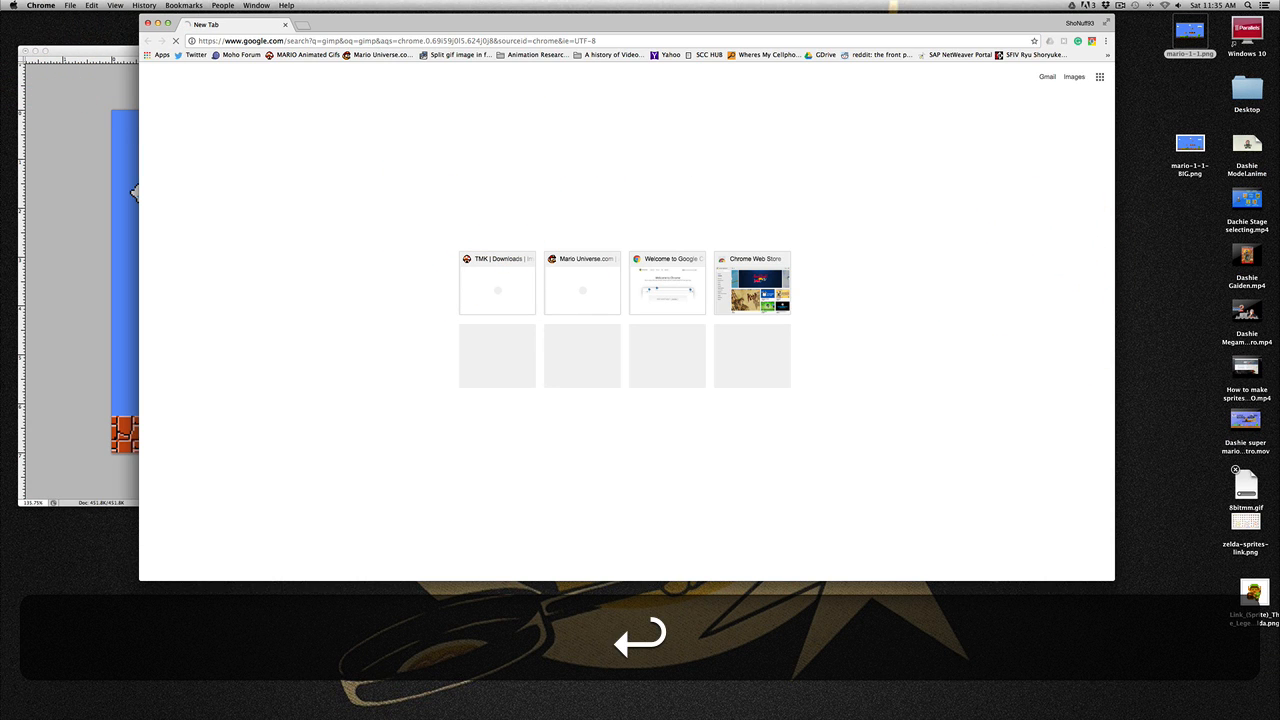
# View the download page for GIMP 2.8.18 on gimp.org, and close the browser window
pyautogui.click(274, 157)
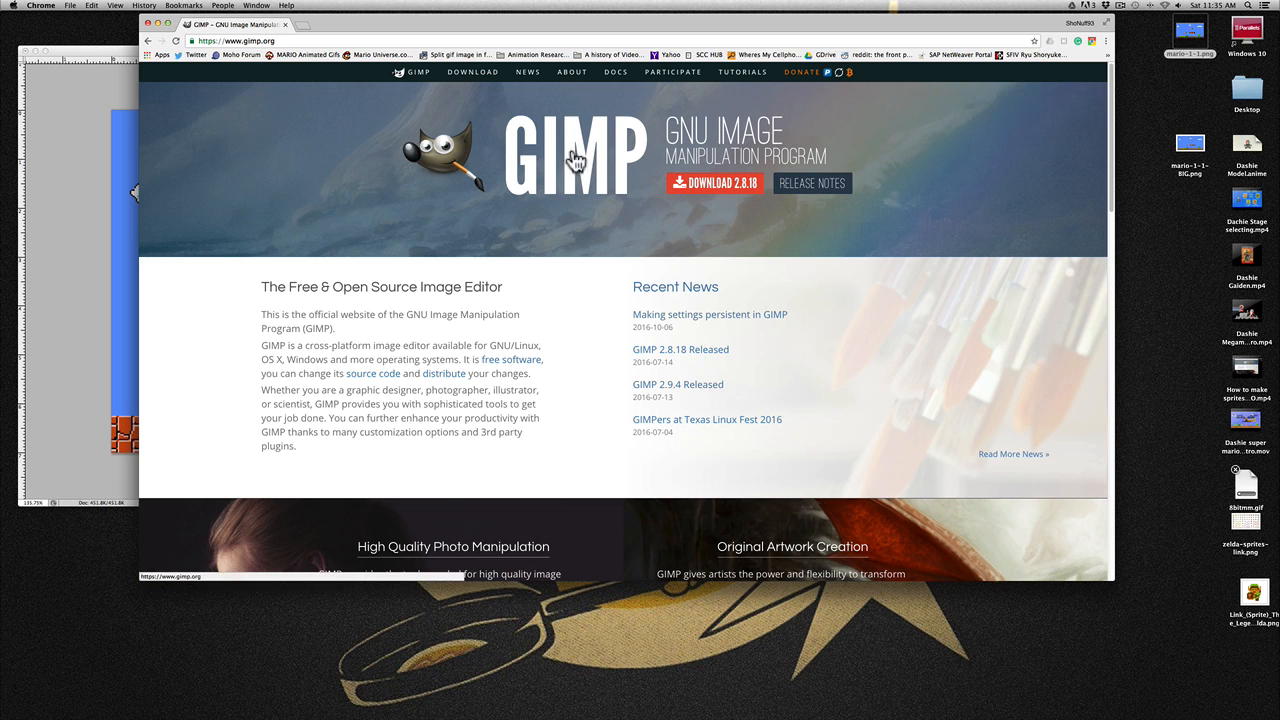
pyautogui.click(716, 186)
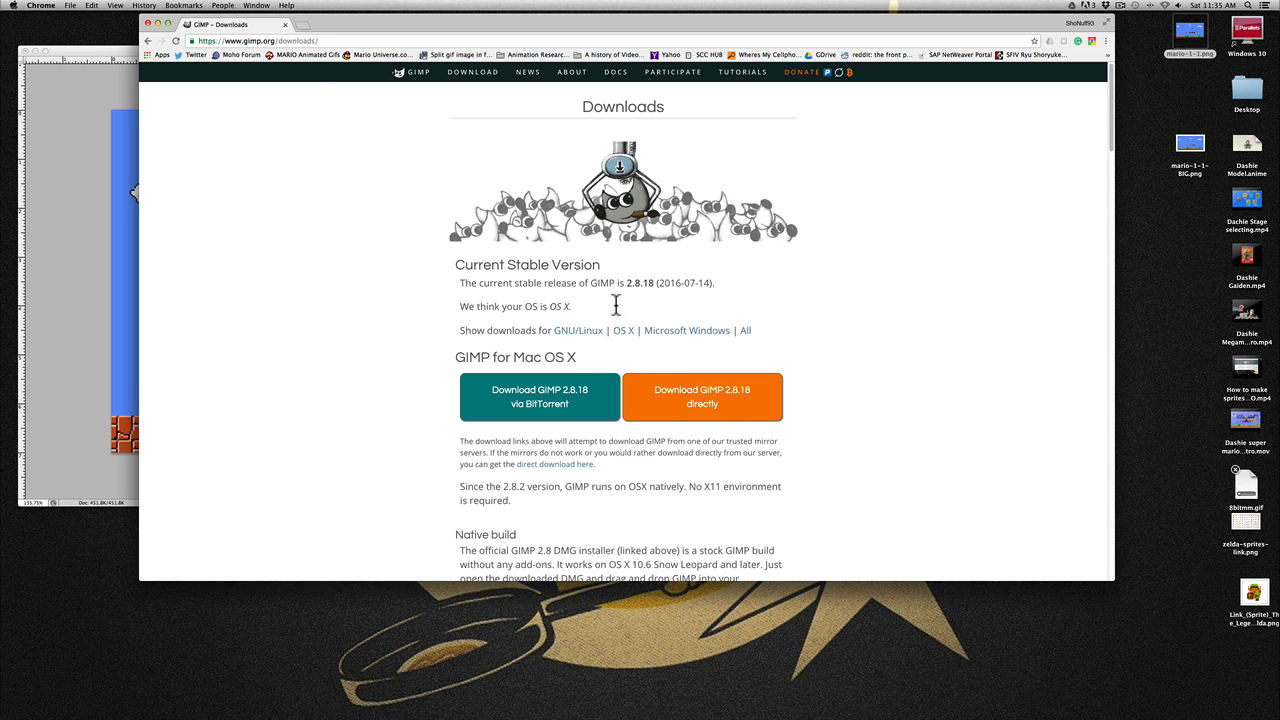
pyautogui.click(147, 24)
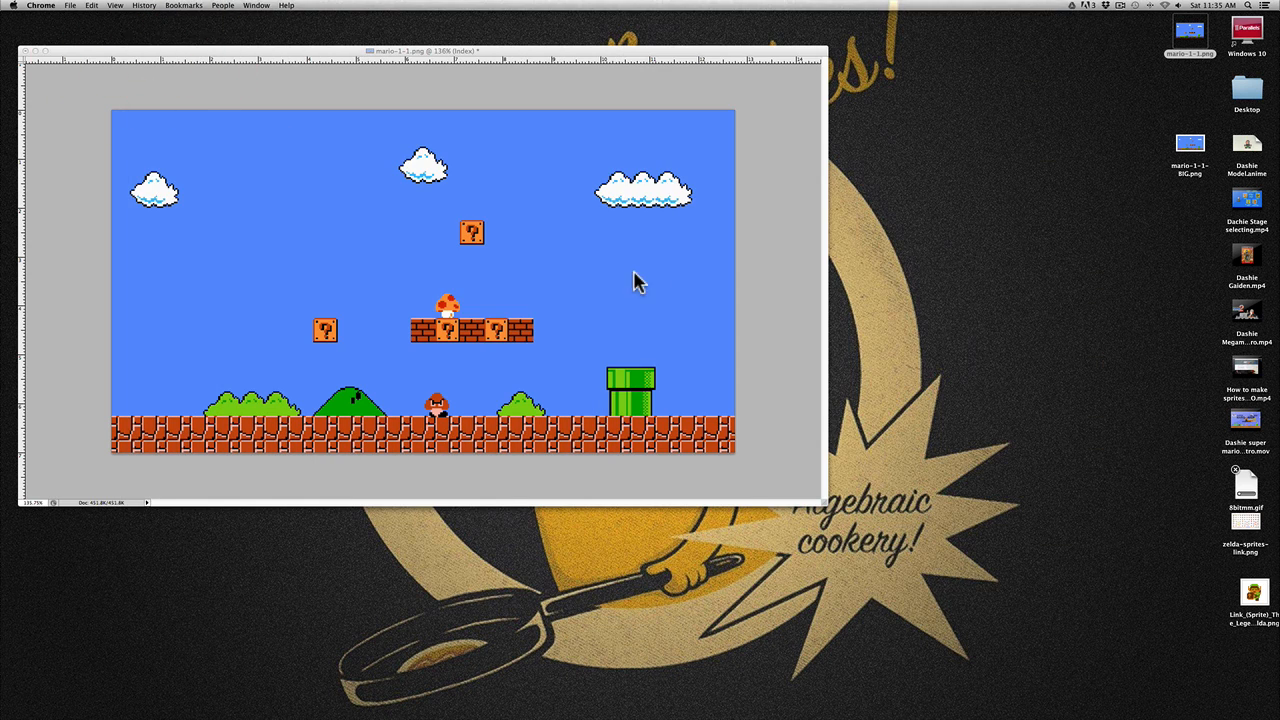
# Launch GIMP and move its empty image window clear of the toolbox
pyautogui.click(927, 251)
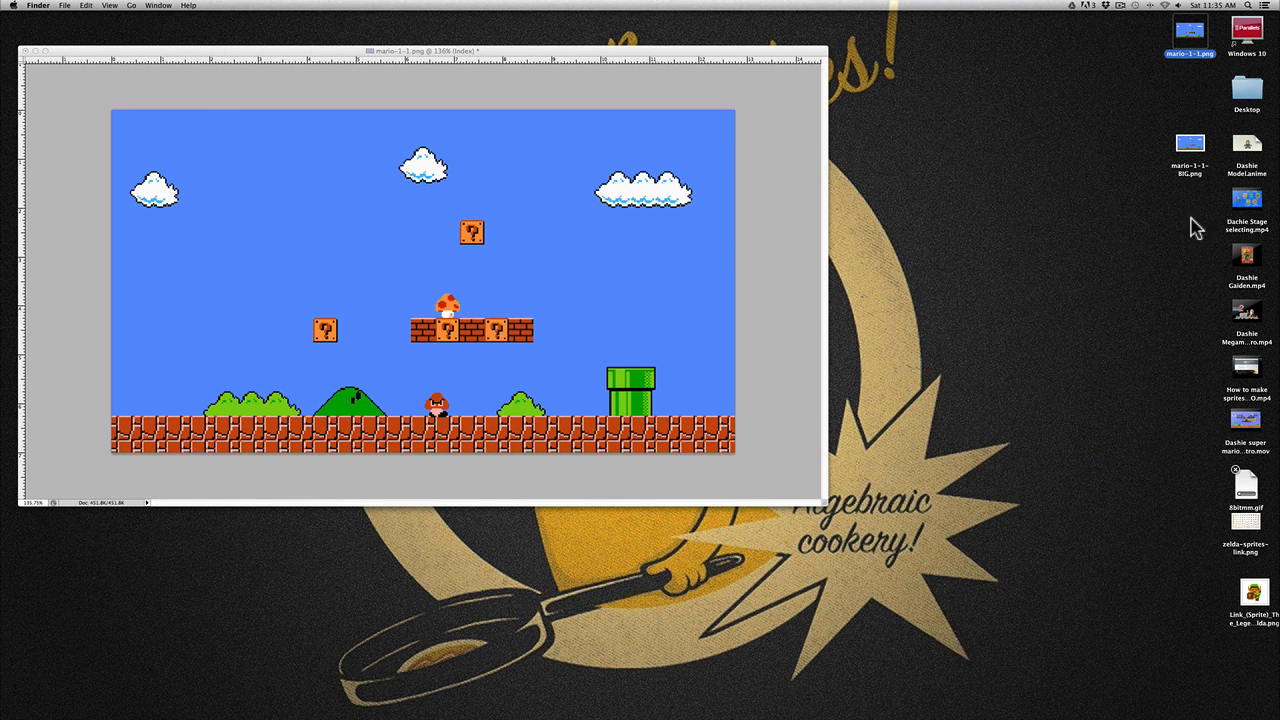
pyautogui.moveTo(1278, 340)
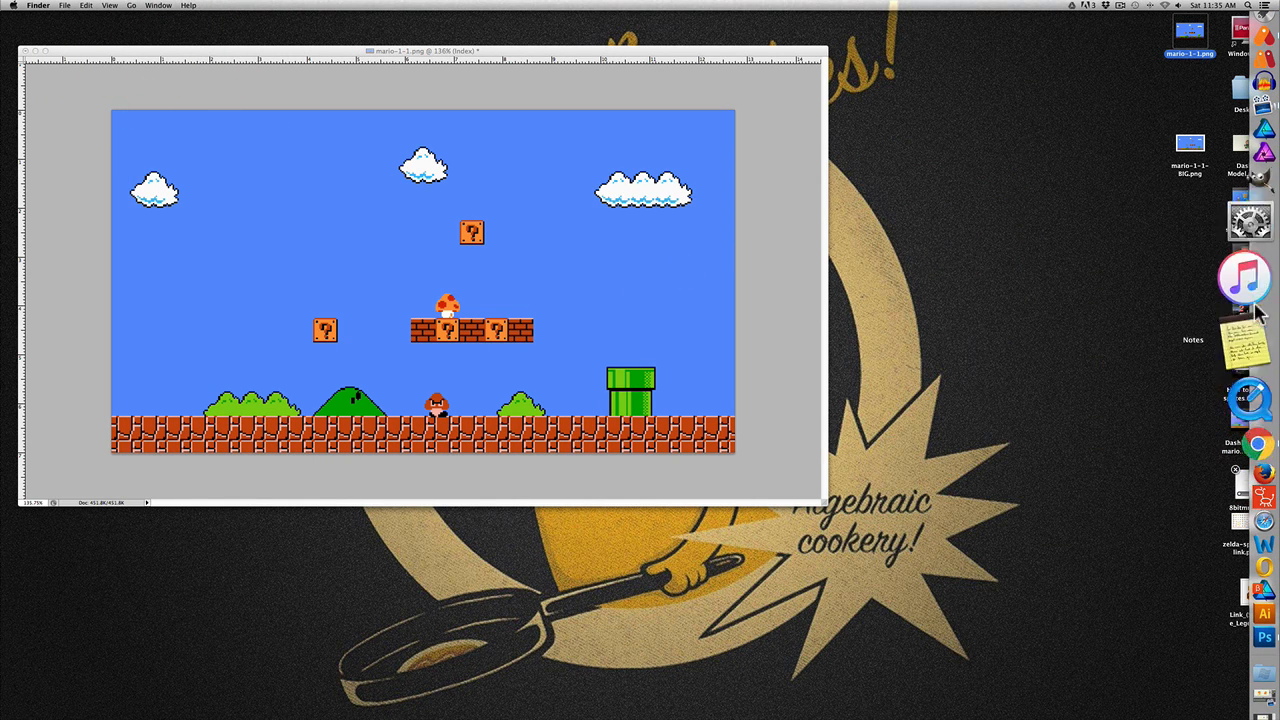
pyautogui.click(1246, 256)
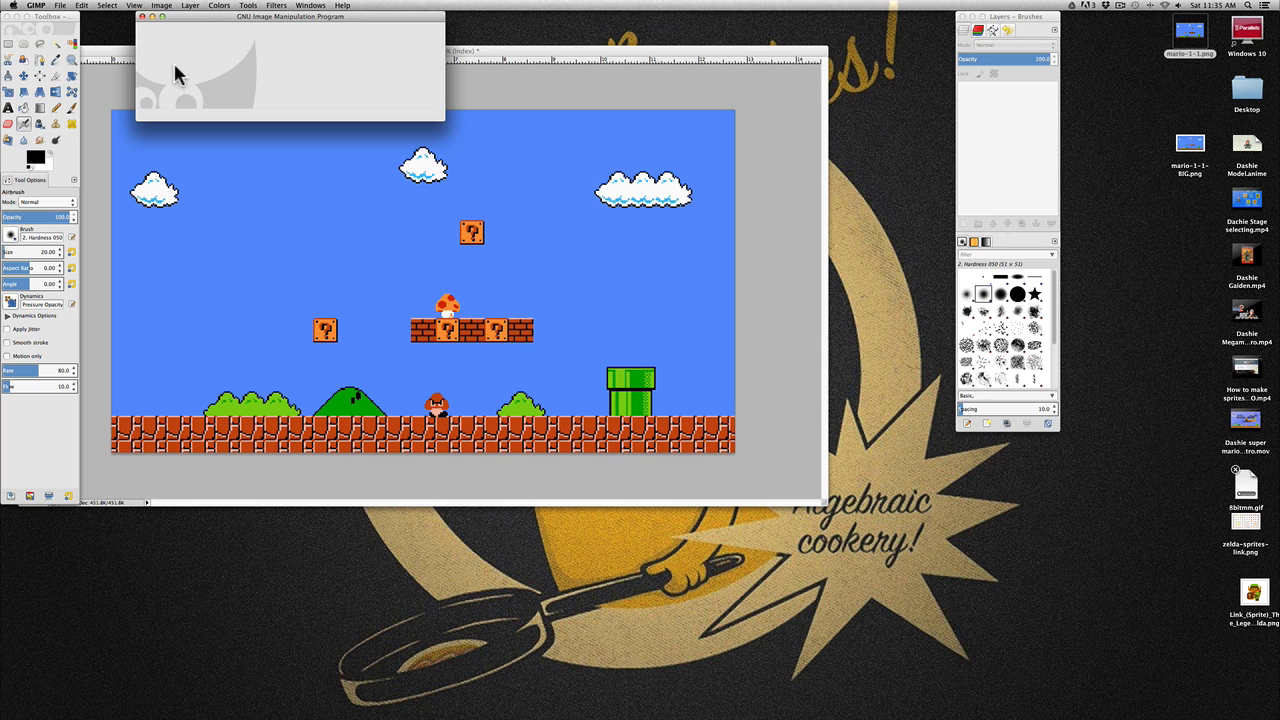
pyautogui.moveTo(203, 16); pyautogui.dragTo(280, 22)
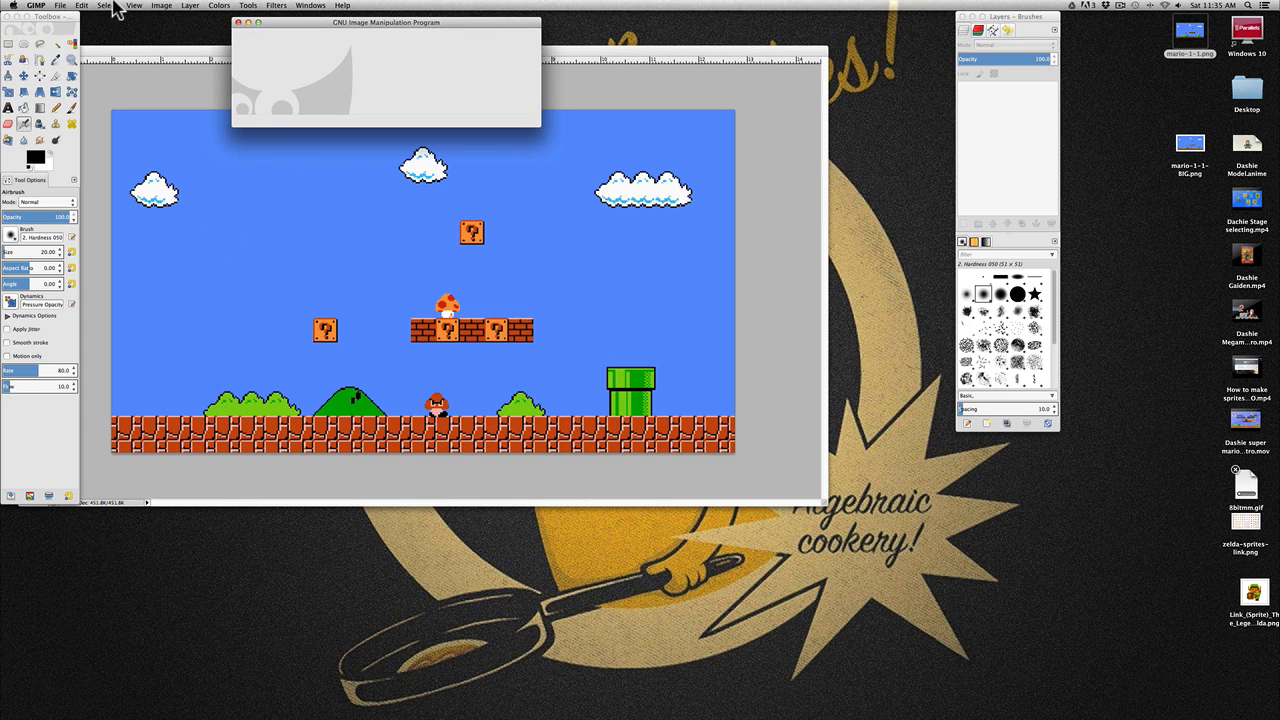
pyautogui.click(60, 6)
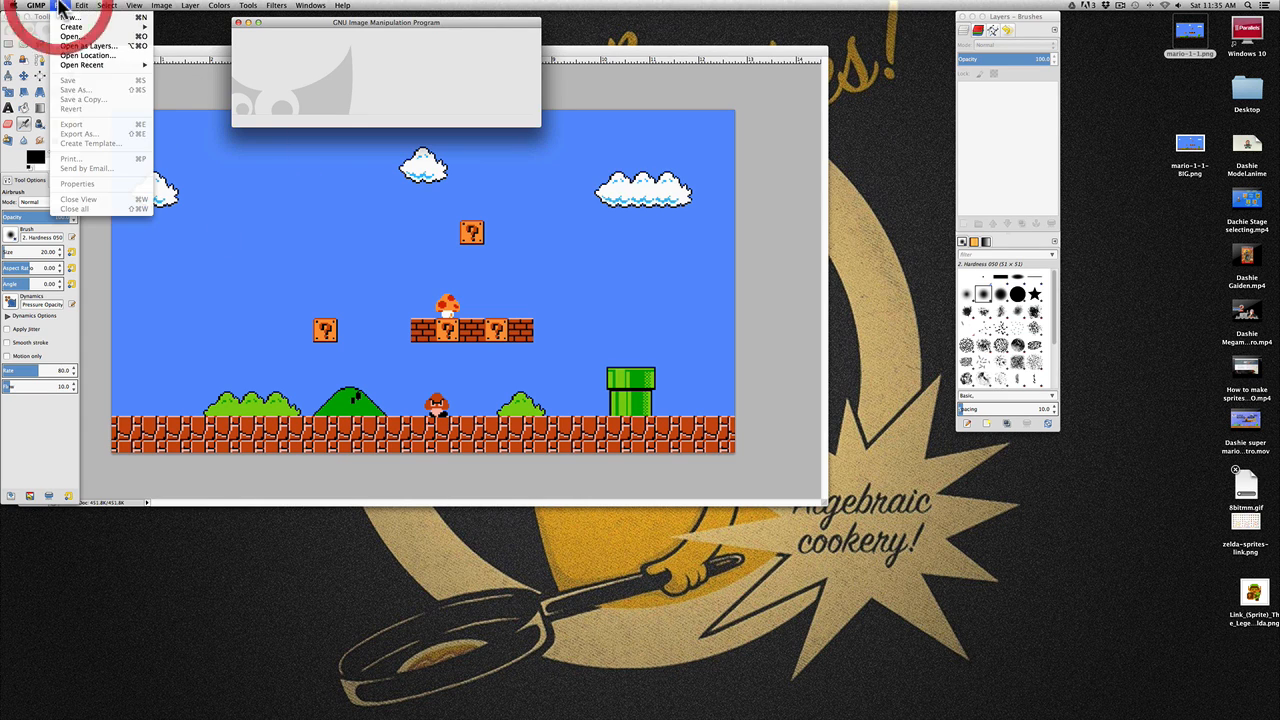
pyautogui.click(75, 42)
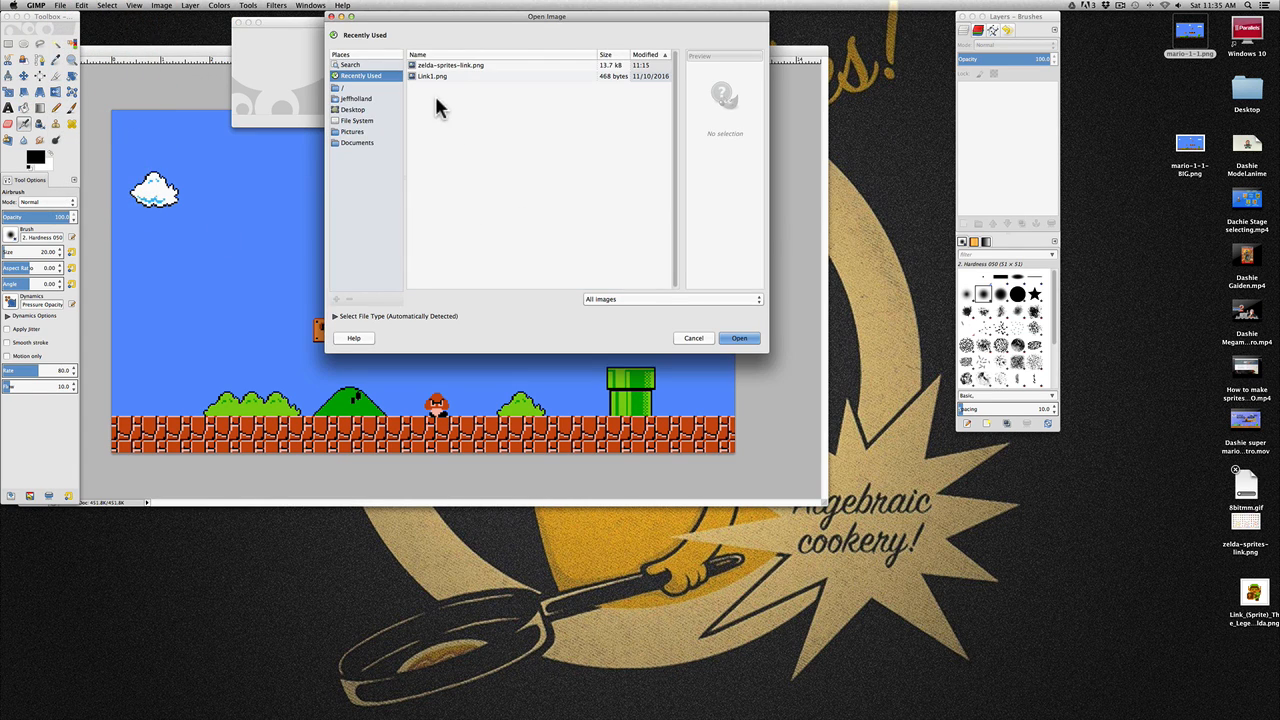
pyautogui.click(358, 109)
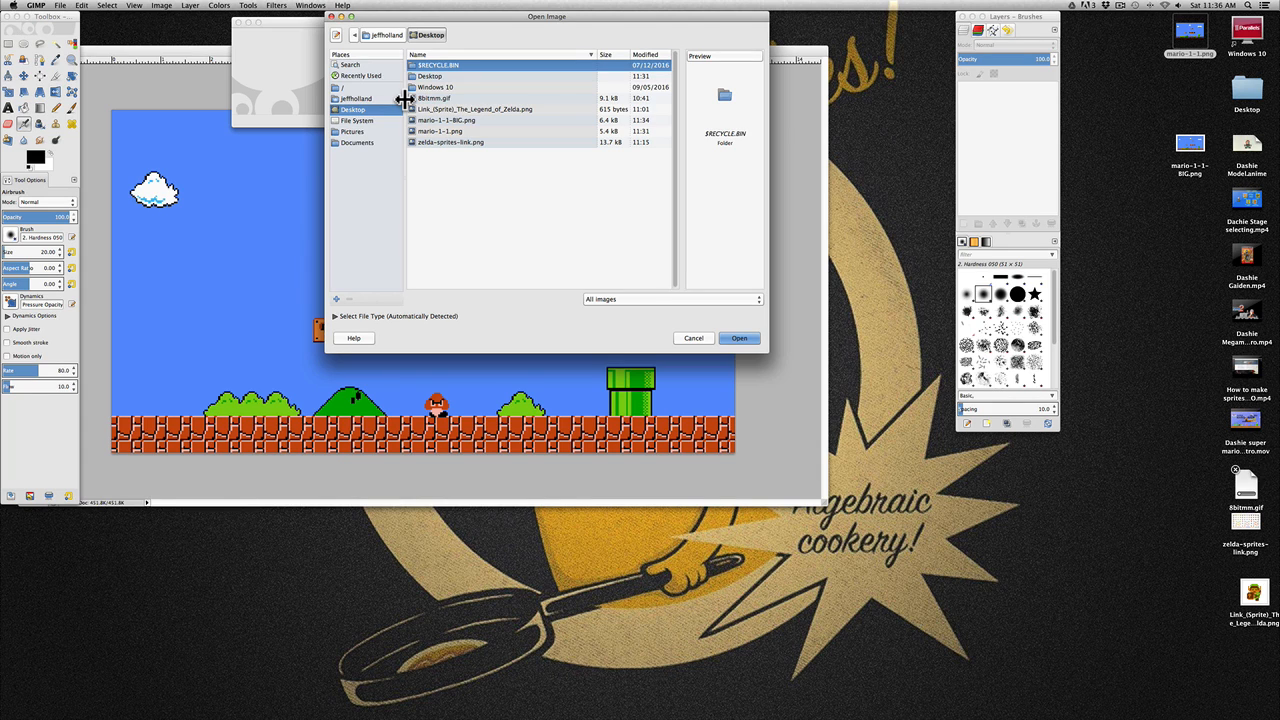
pyautogui.doubleClick(433, 131)
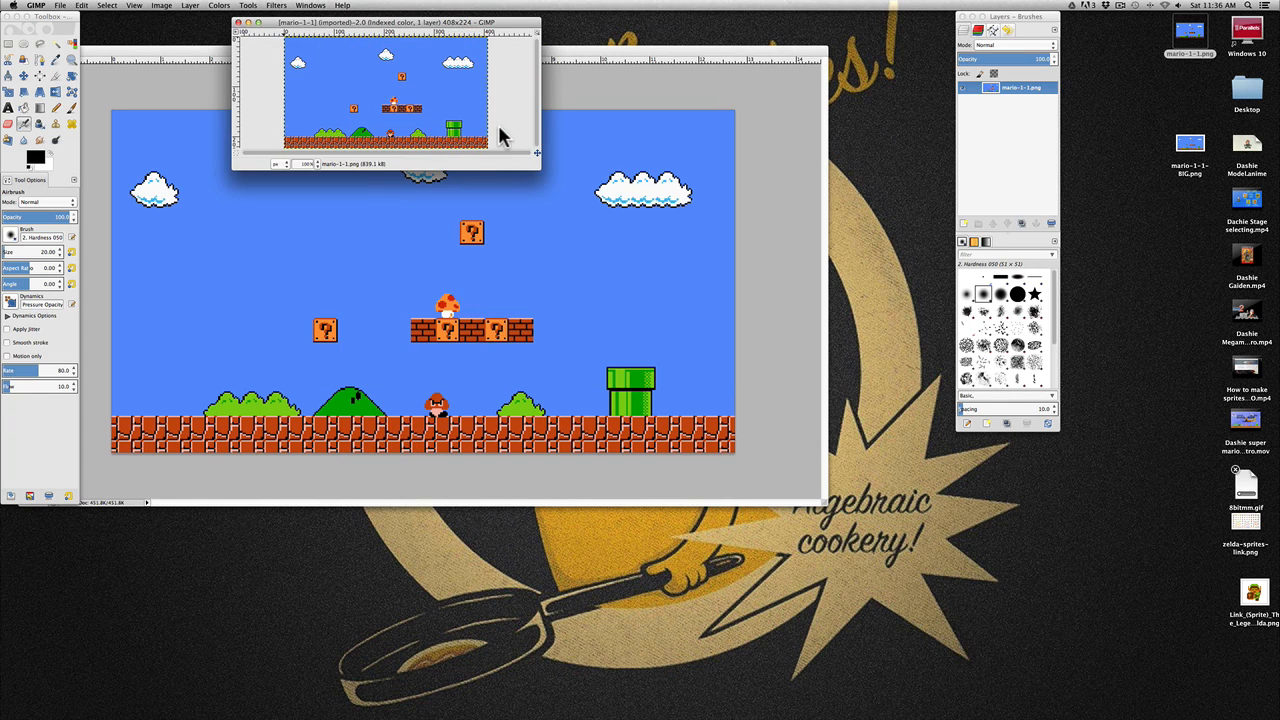
pyautogui.click(238, 22)
pyautogui.click(238, 24)
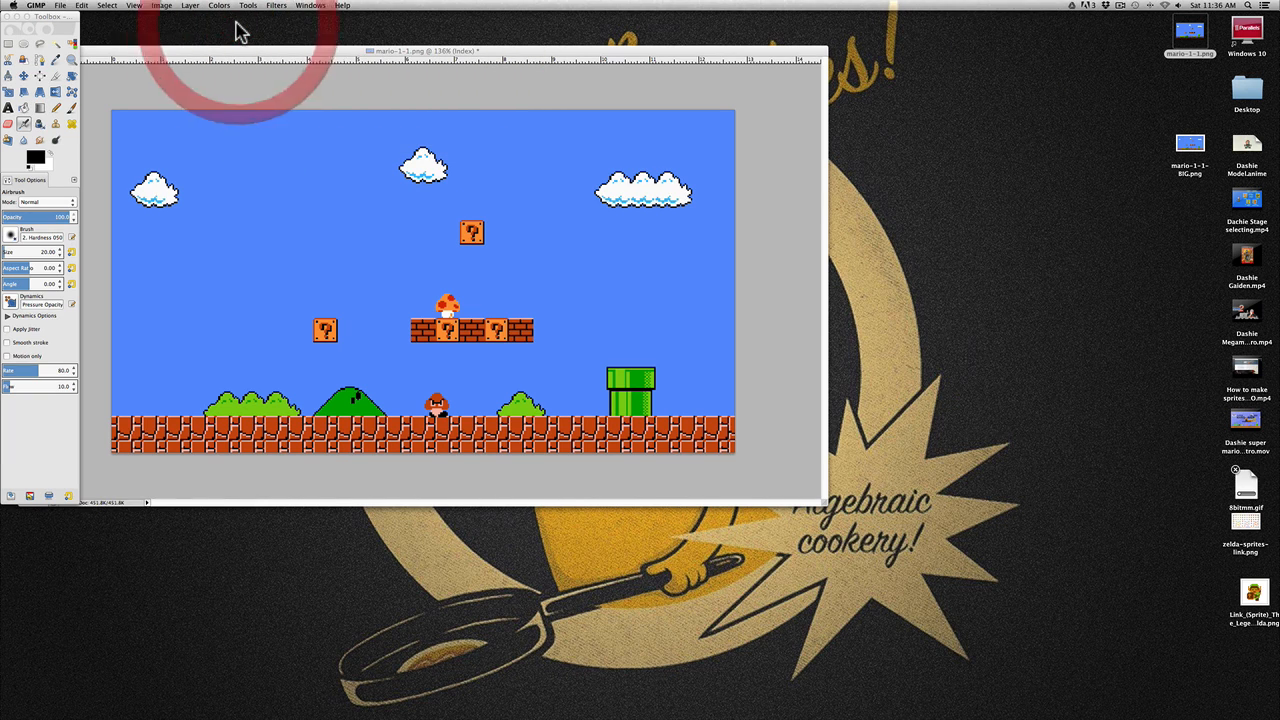
# Switch back to GIMP, open mario-1-1.png from the Desktop, and enlarge its image window
pyautogui.moveTo(1260, 226)
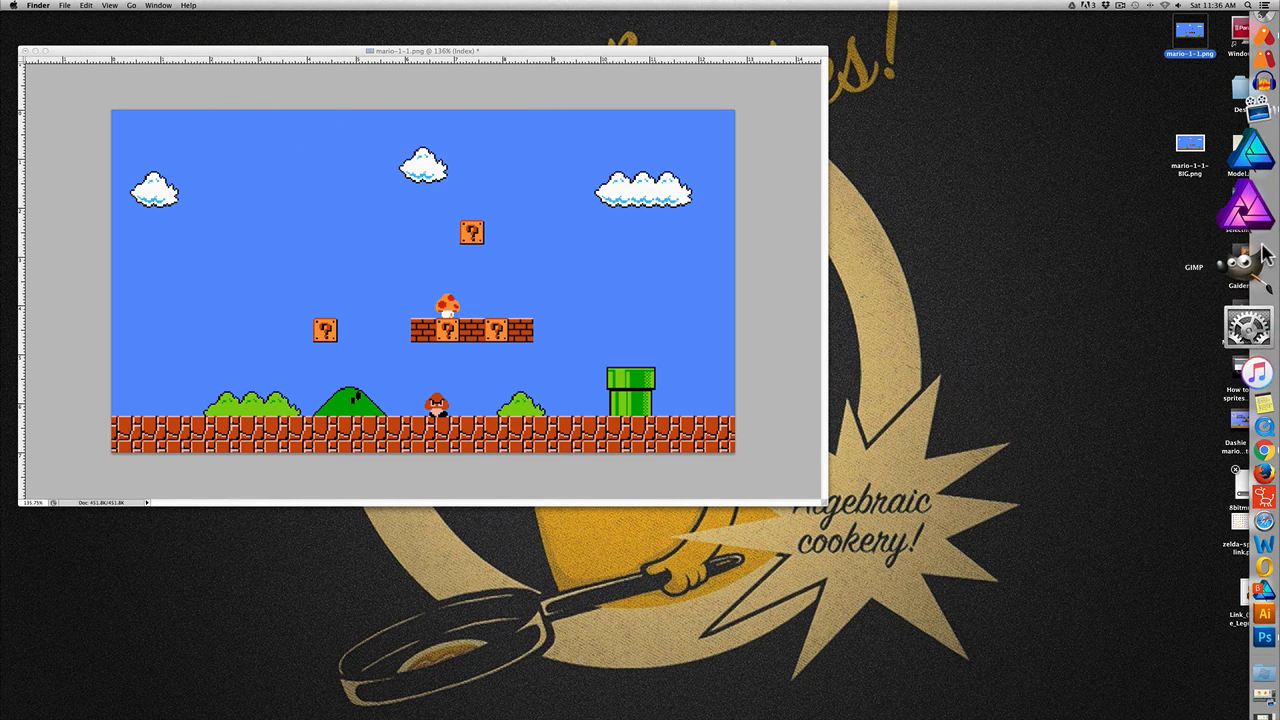
pyautogui.click(1252, 264)
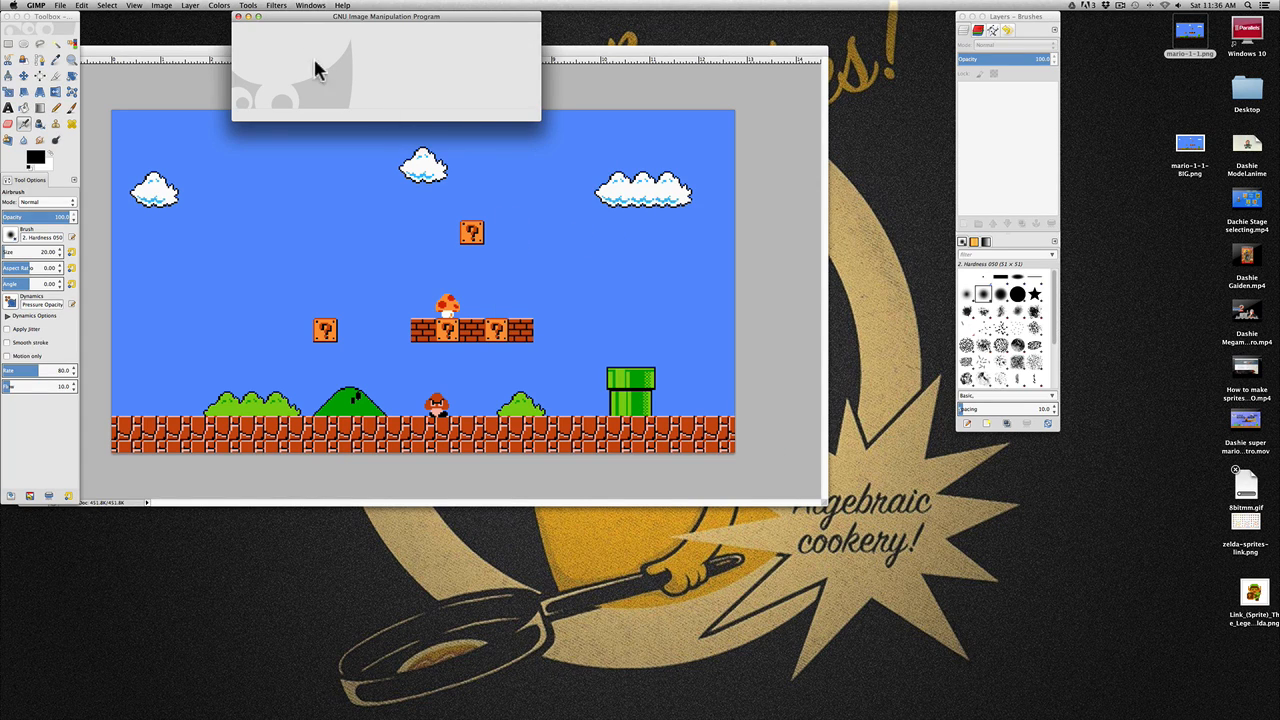
pyautogui.click(60, 5)
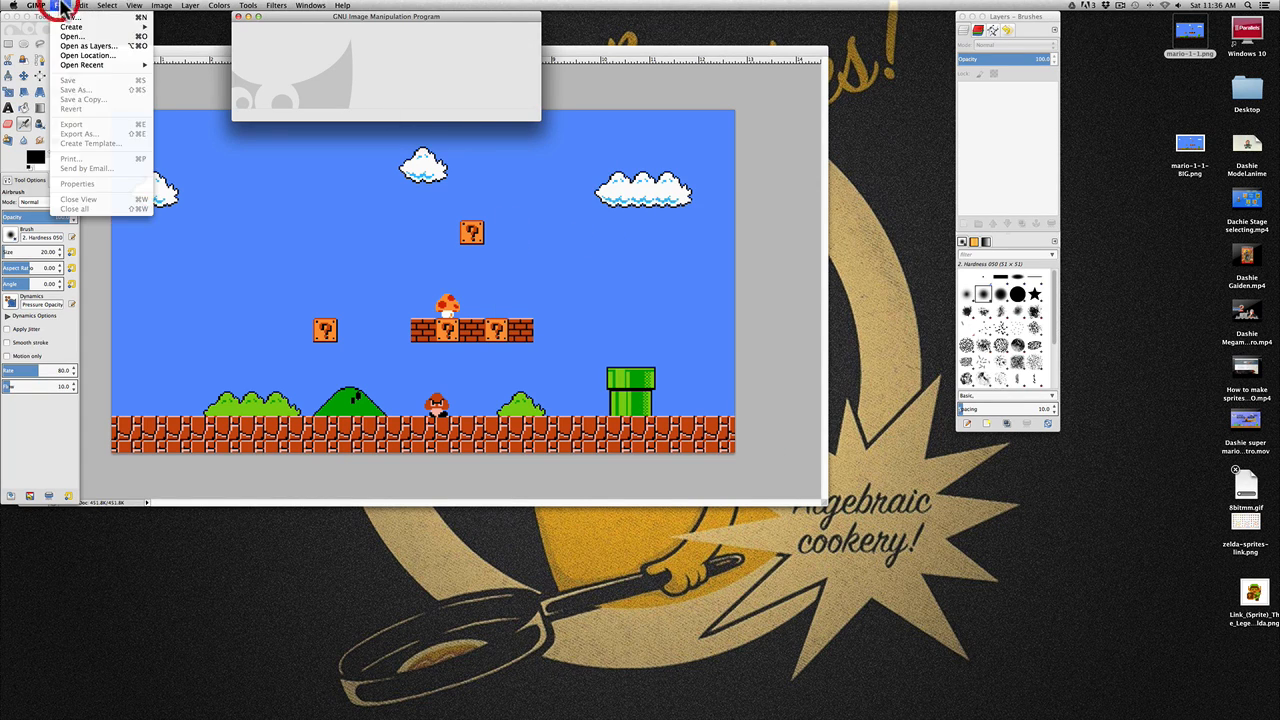
pyautogui.click(68, 37)
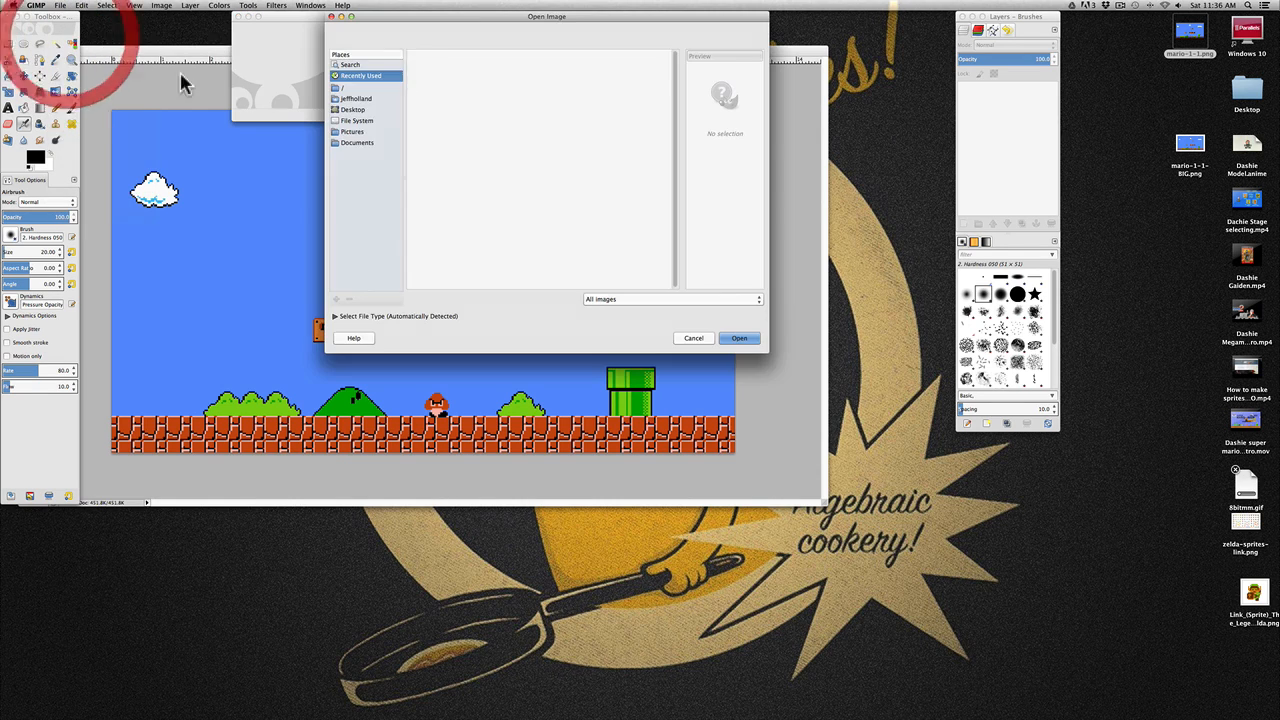
pyautogui.click(352, 110)
pyautogui.doubleClick(438, 131)
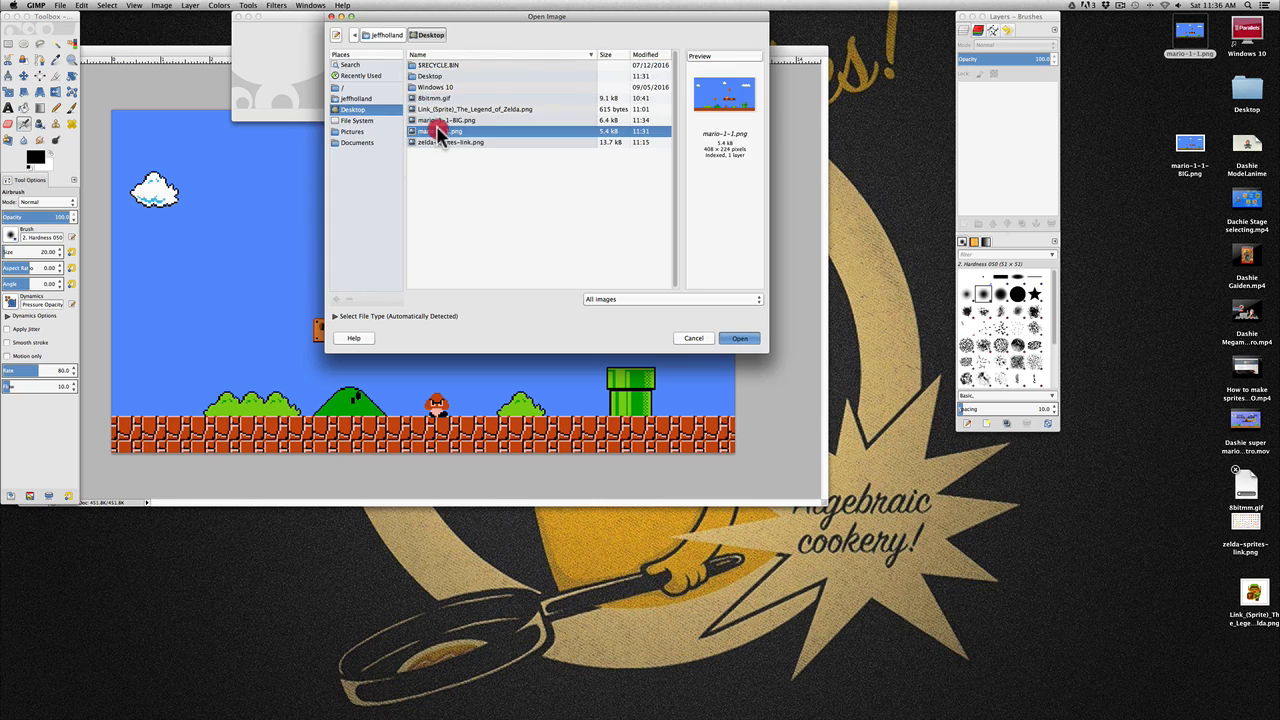
pyautogui.moveTo(537, 148); pyautogui.dragTo(814, 449)
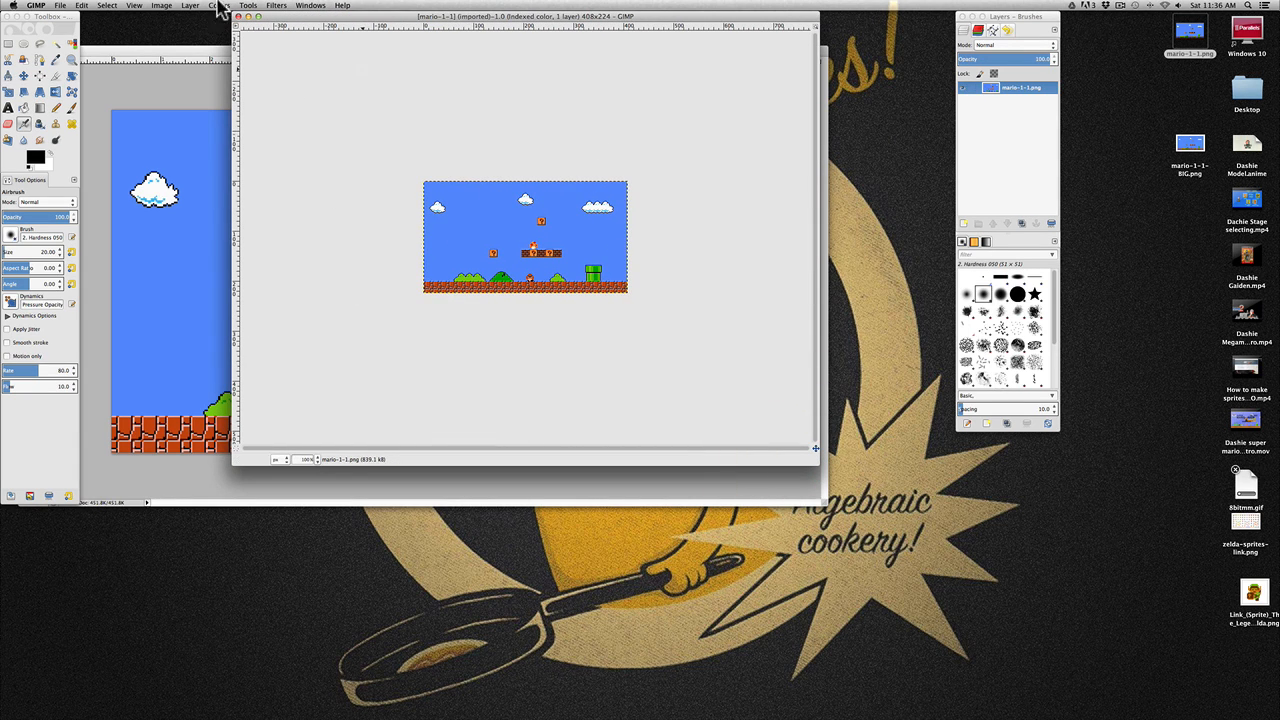
# Open Scale Image for mario-1-1.png and set the interpolation to None, keeping the resolution in pixels/in
pyautogui.click(161, 5)
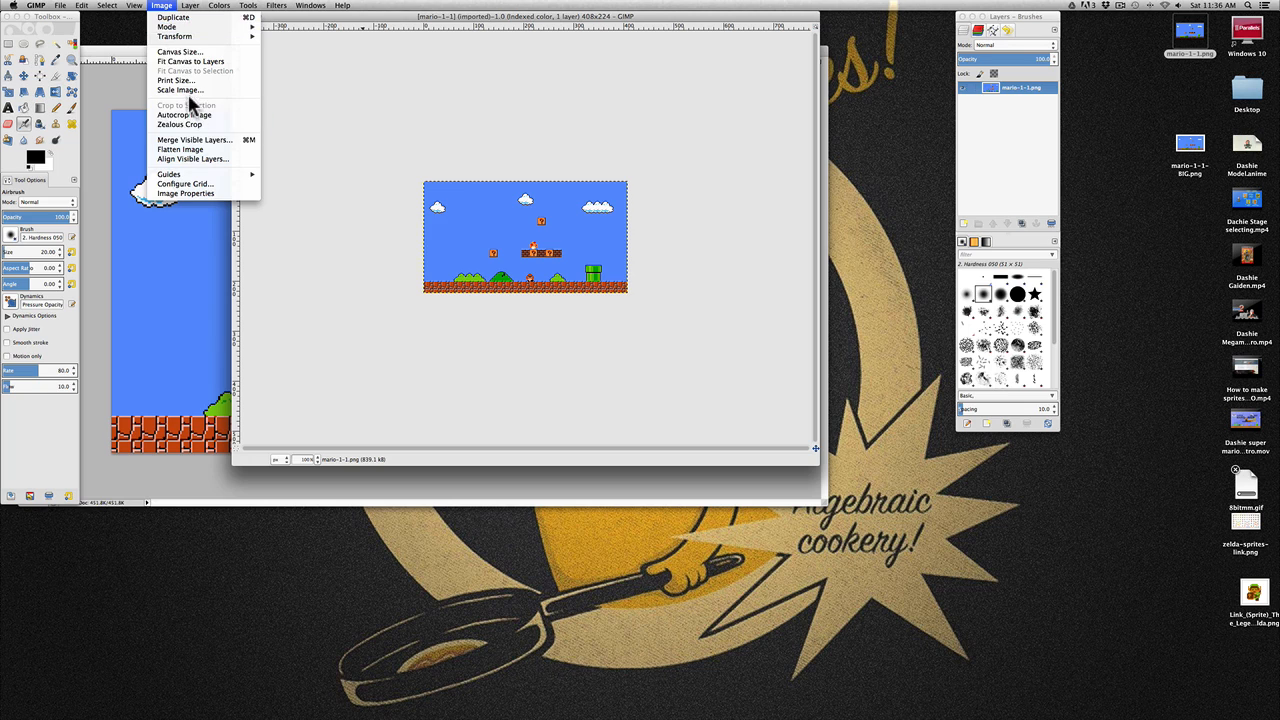
pyautogui.click(185, 89)
pyautogui.click(156, 141)
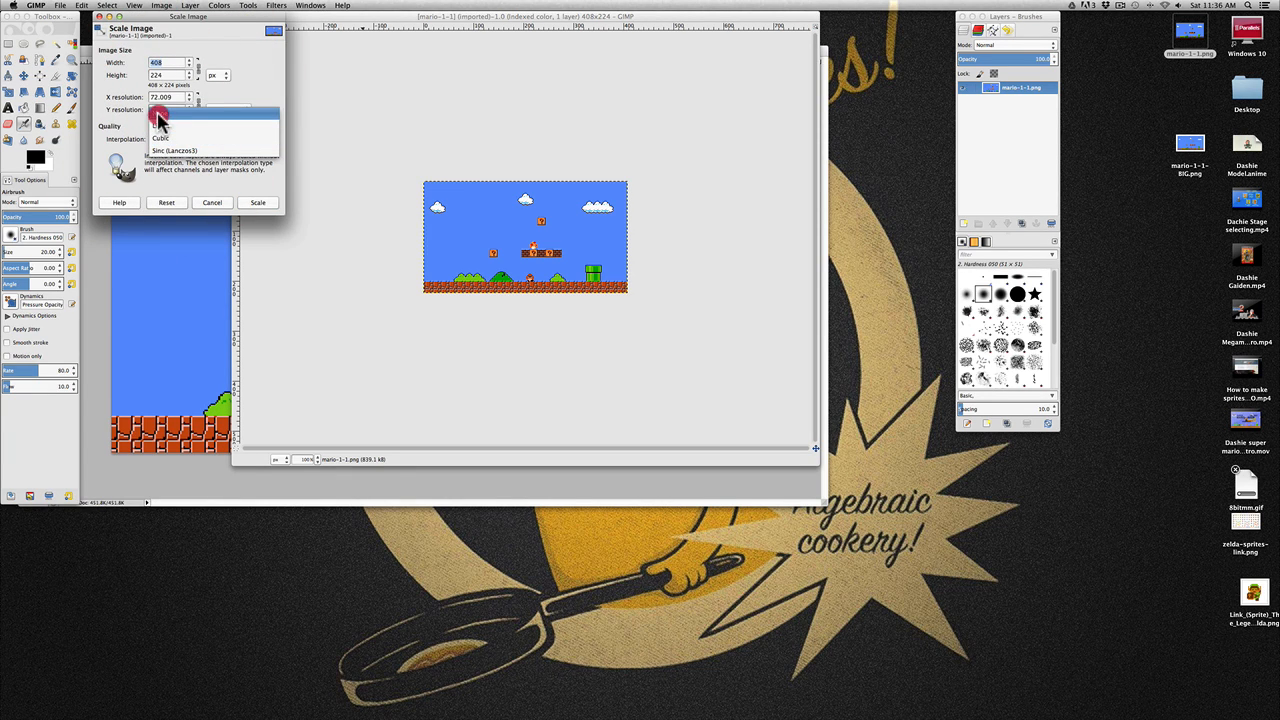
pyautogui.click(160, 117)
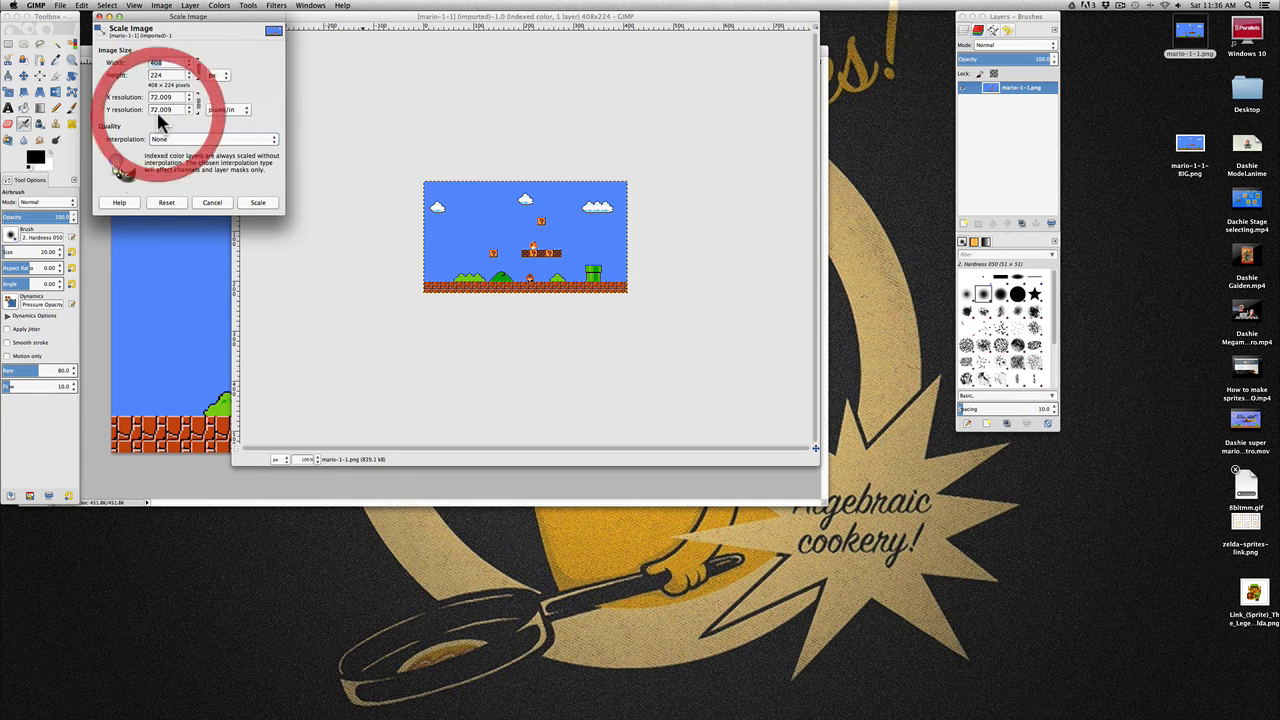
pyautogui.click(242, 110)
pyautogui.click(211, 66)
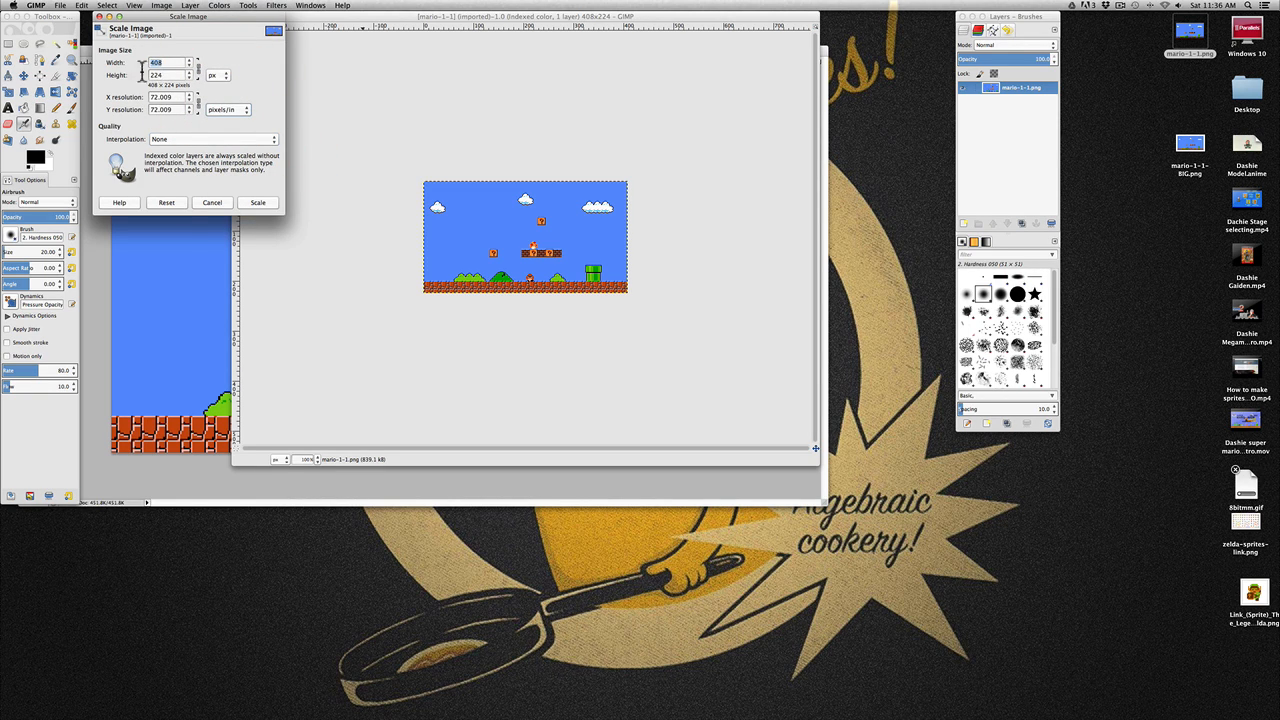
# Scale the image to a height of 10 inches with linked proportions, and enlarge the window to show the whole picture
pyautogui.click(212, 75)
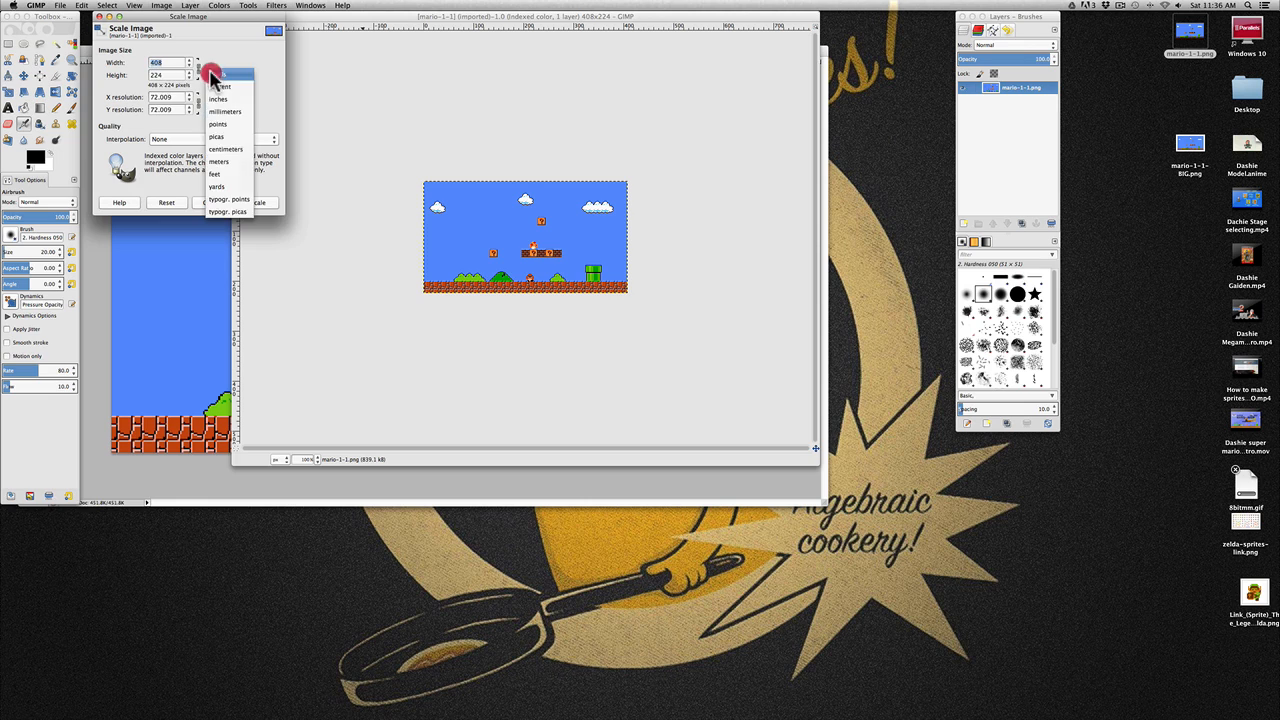
pyautogui.click(210, 98)
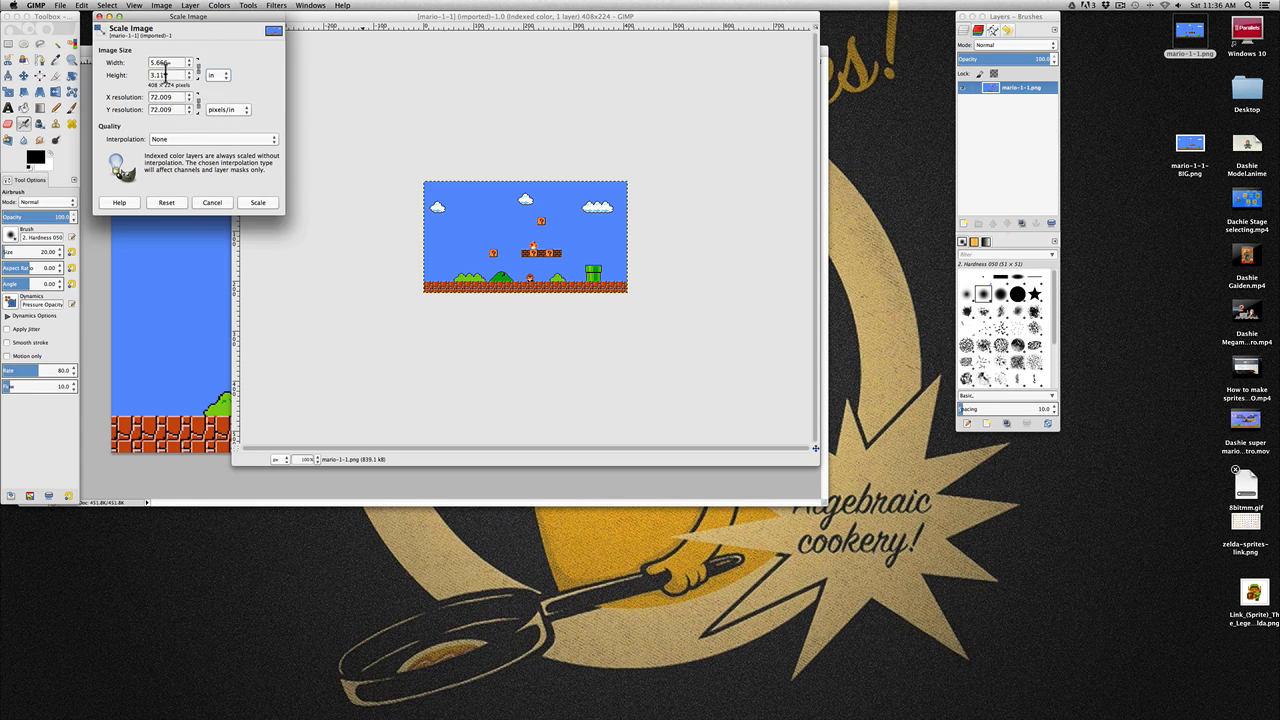
pyautogui.click(118, 75)
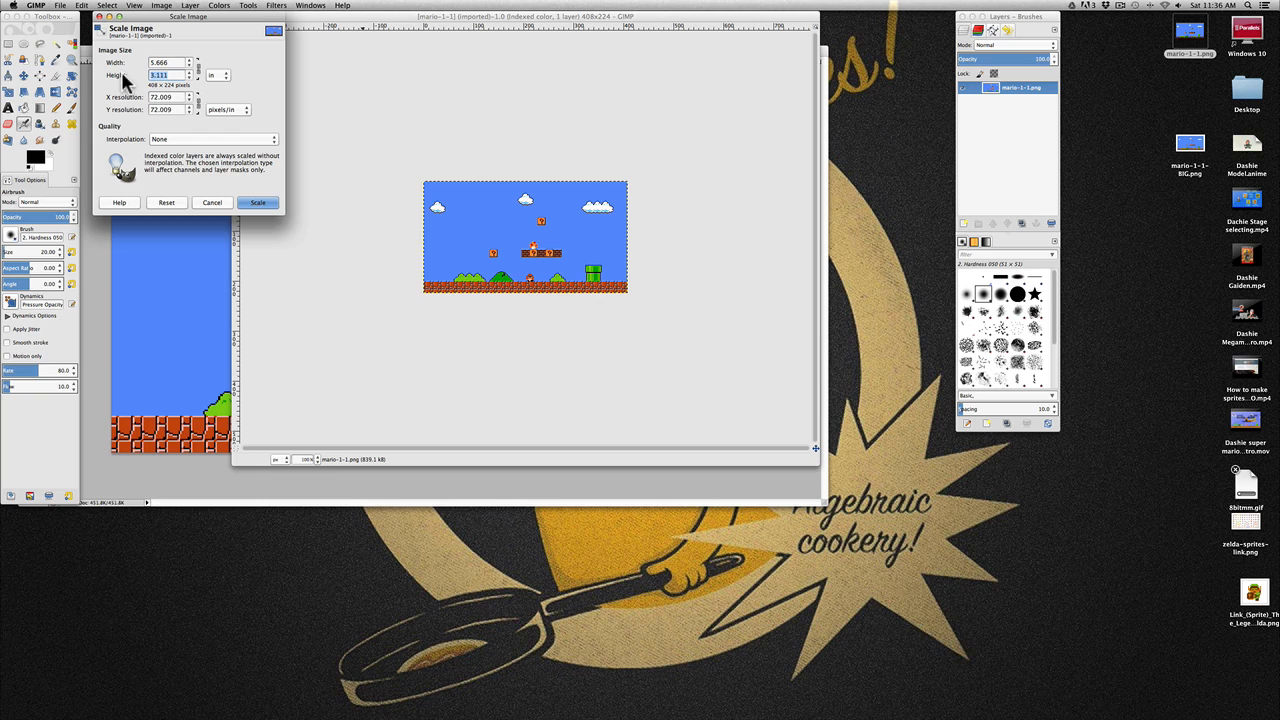
pyautogui.write('10')
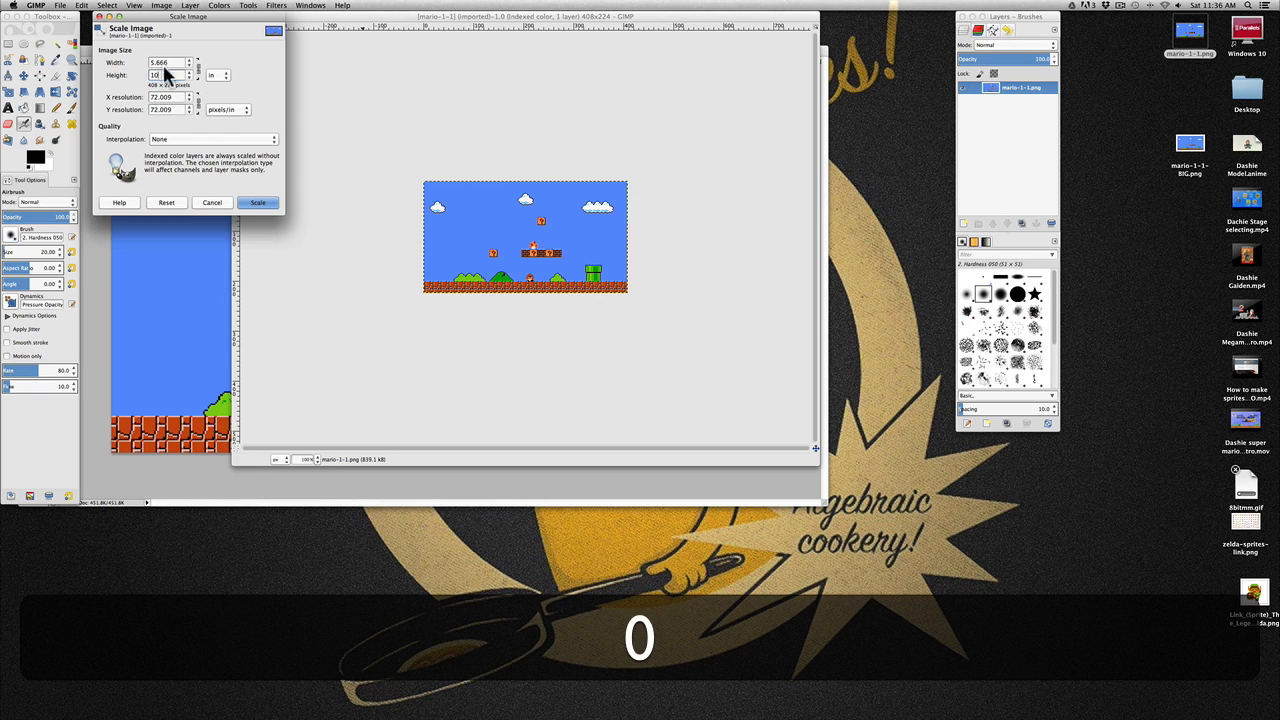
pyautogui.click(163, 63)
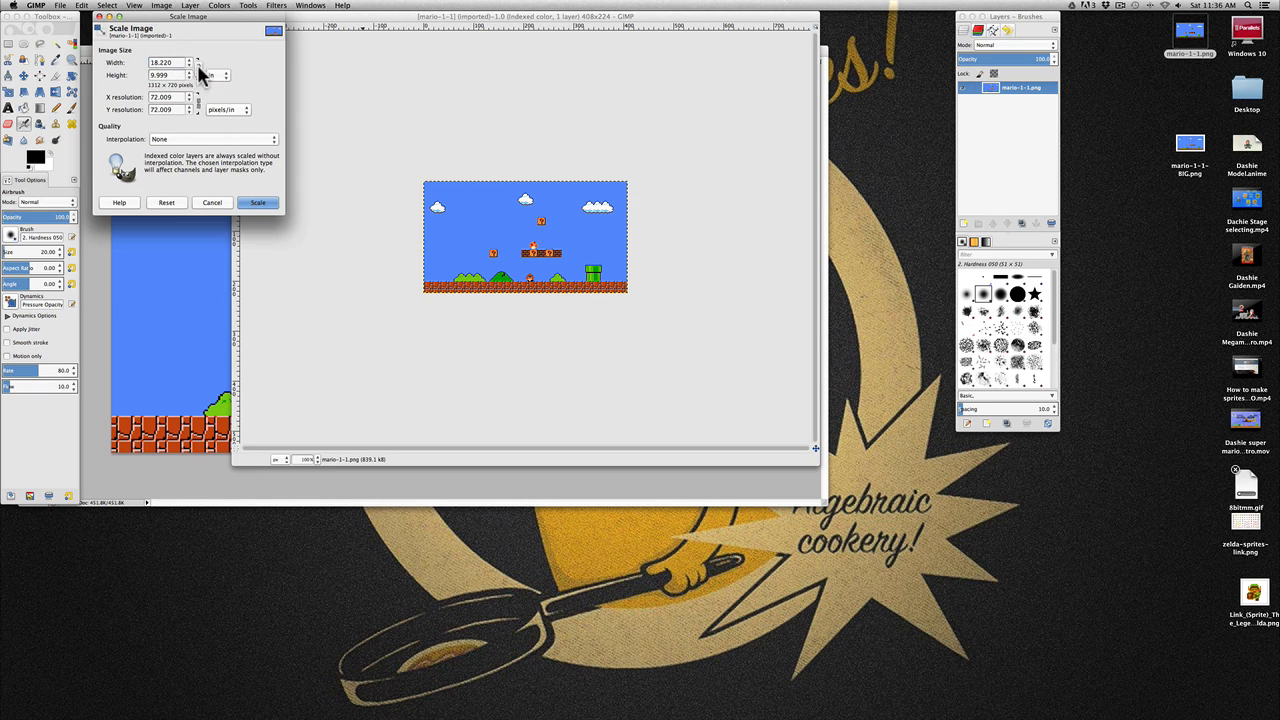
pyautogui.click(257, 203)
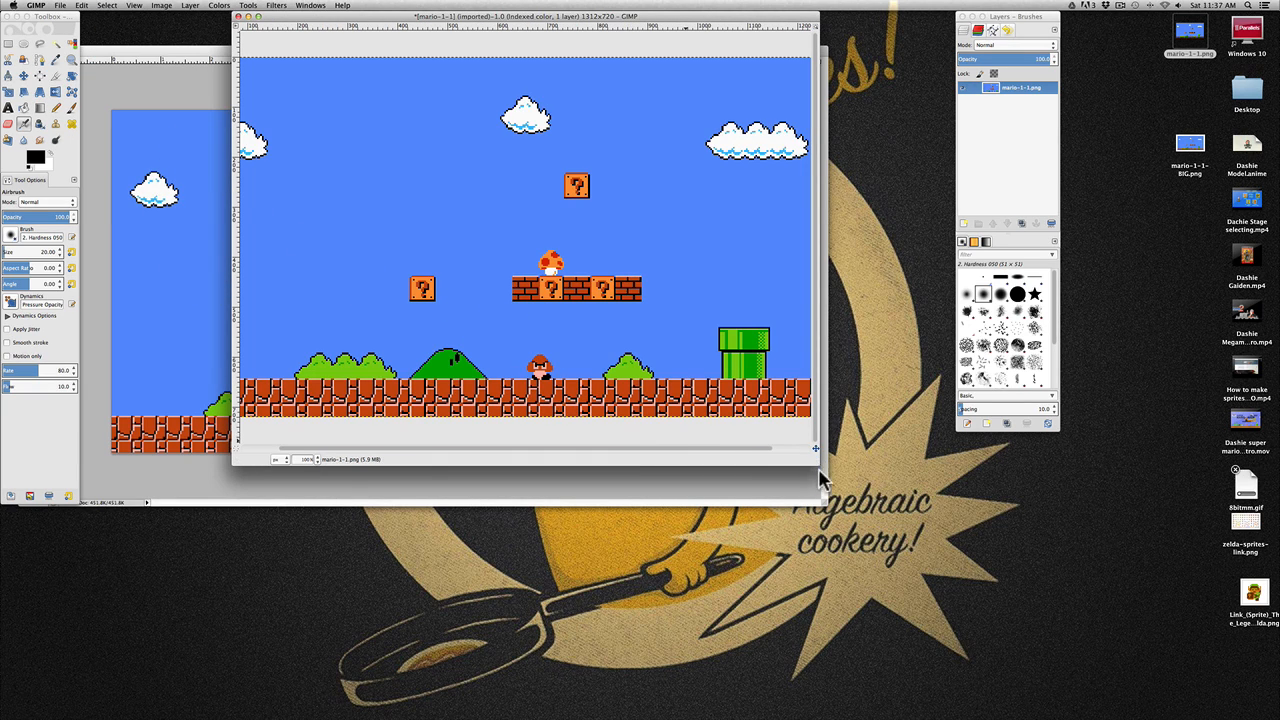
pyautogui.moveTo(816, 466); pyautogui.dragTo(1014, 594)
pyautogui.press('1')
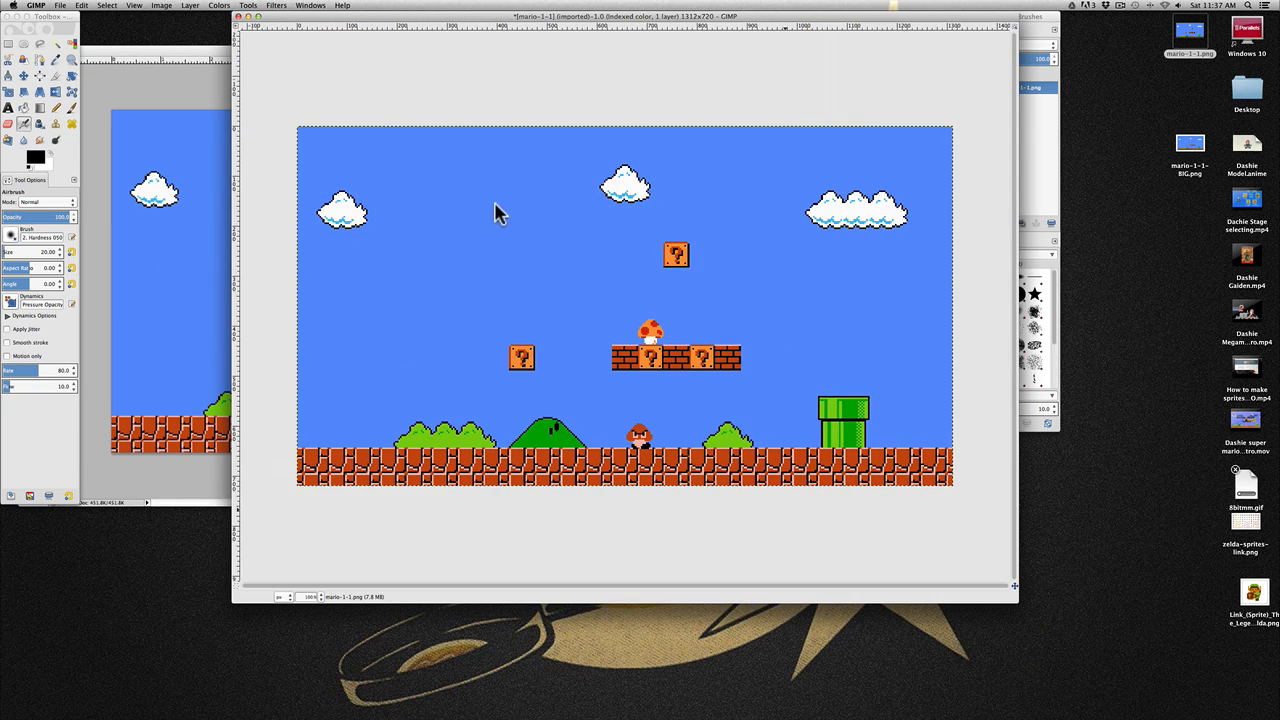
pyautogui.click(62, 5)
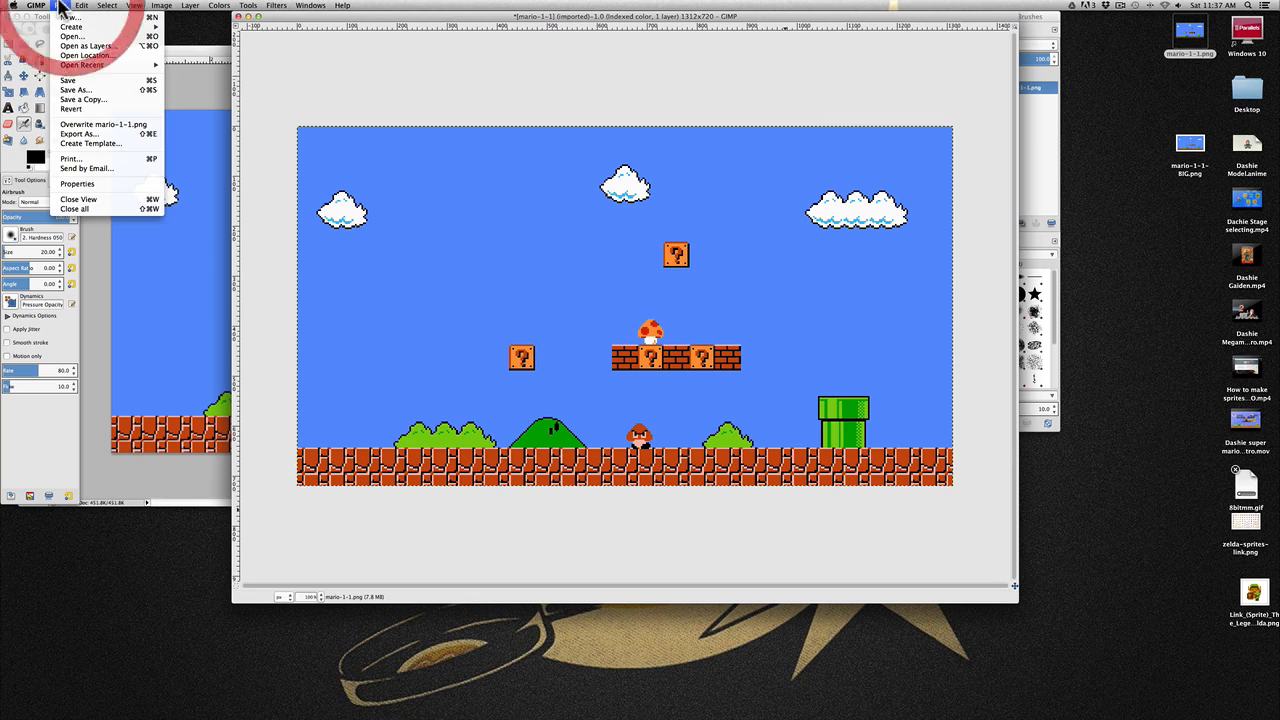
pyautogui.click(72, 90)
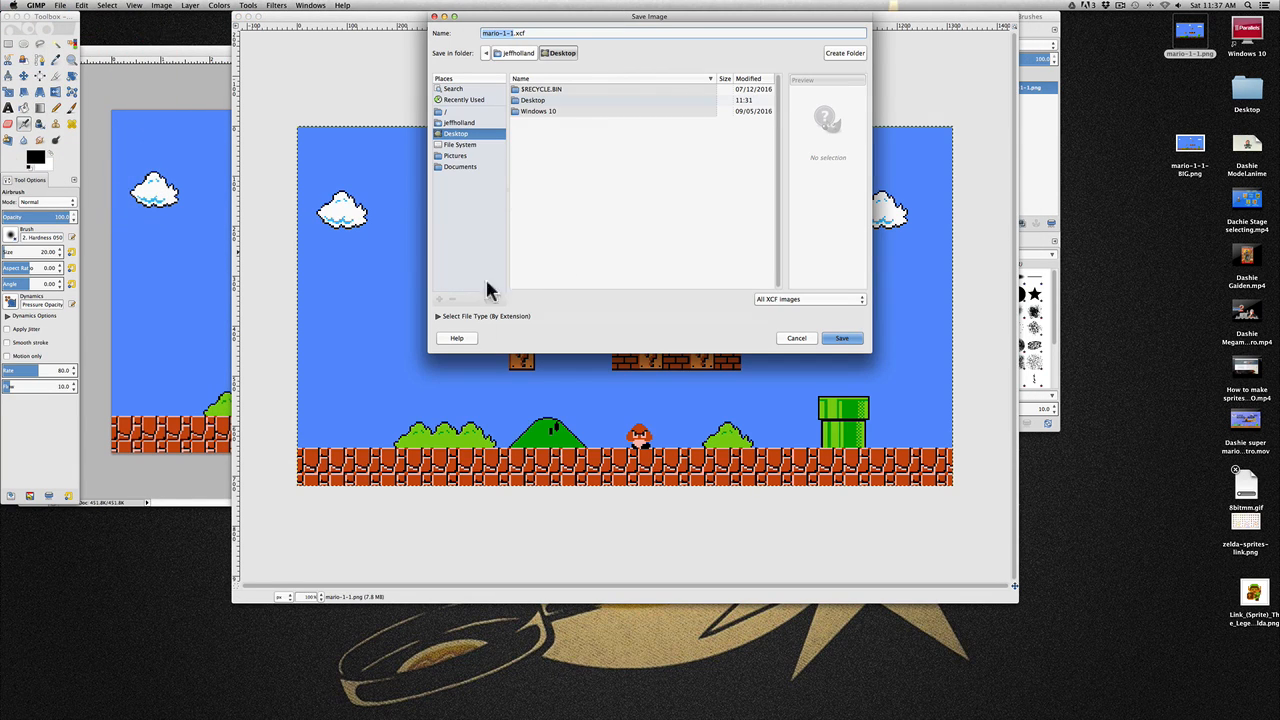
pyautogui.click(452, 134)
pyautogui.click(808, 299)
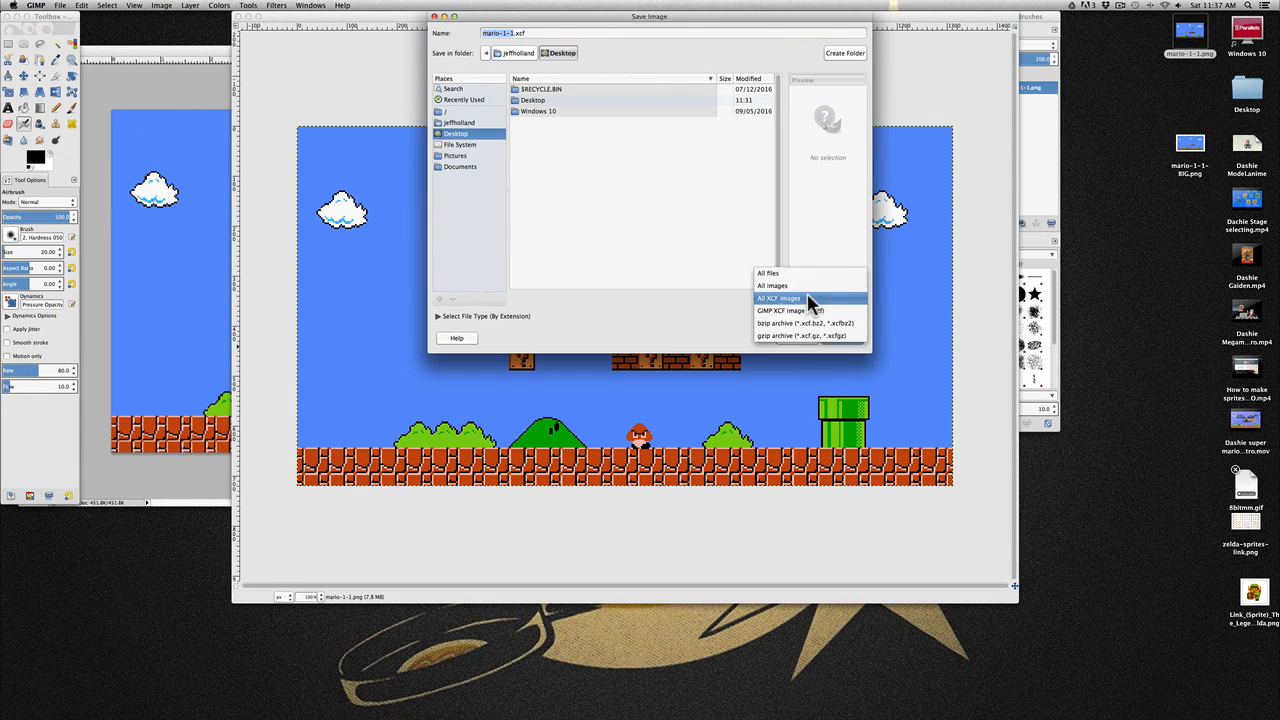
pyautogui.click(452, 134)
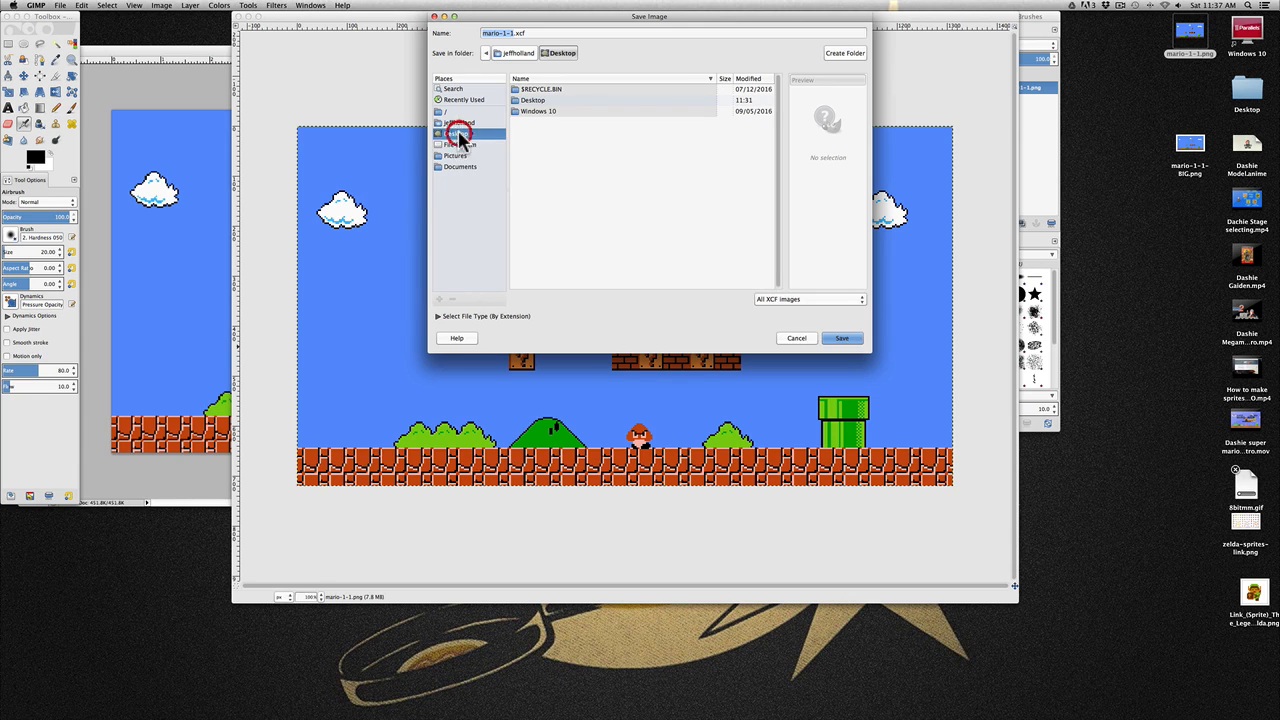
pyautogui.click(798, 338)
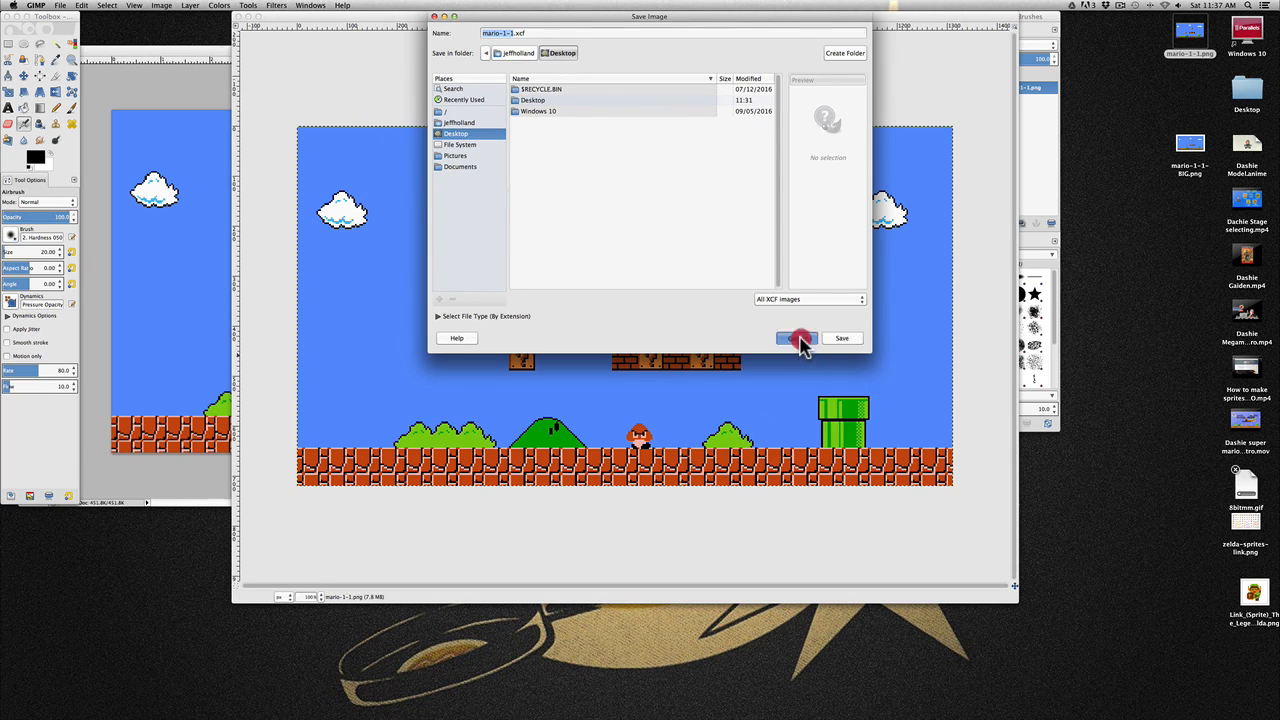
# Start exporting the enlarged image, filter the file list to JPEG image, and choose the Desktop as the destination folder
pyautogui.click(59, 5)
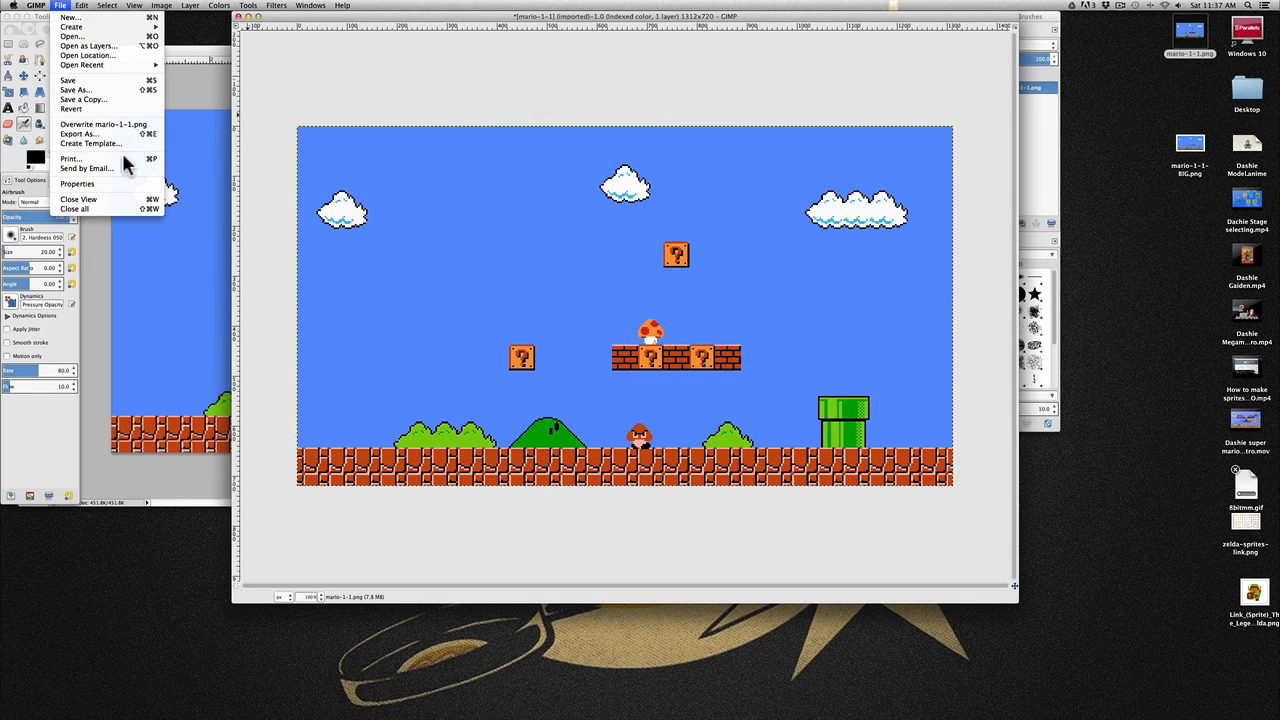
pyautogui.click(121, 148)
pyautogui.click(478, 298)
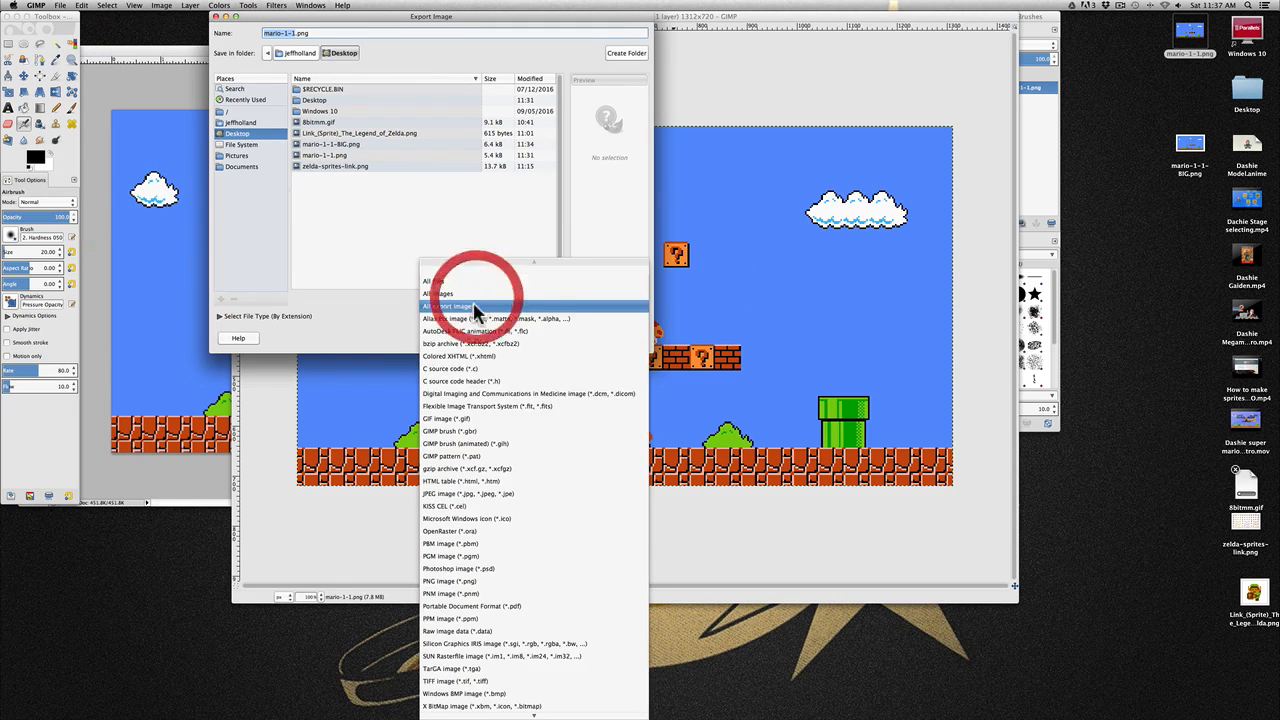
pyautogui.click(455, 496)
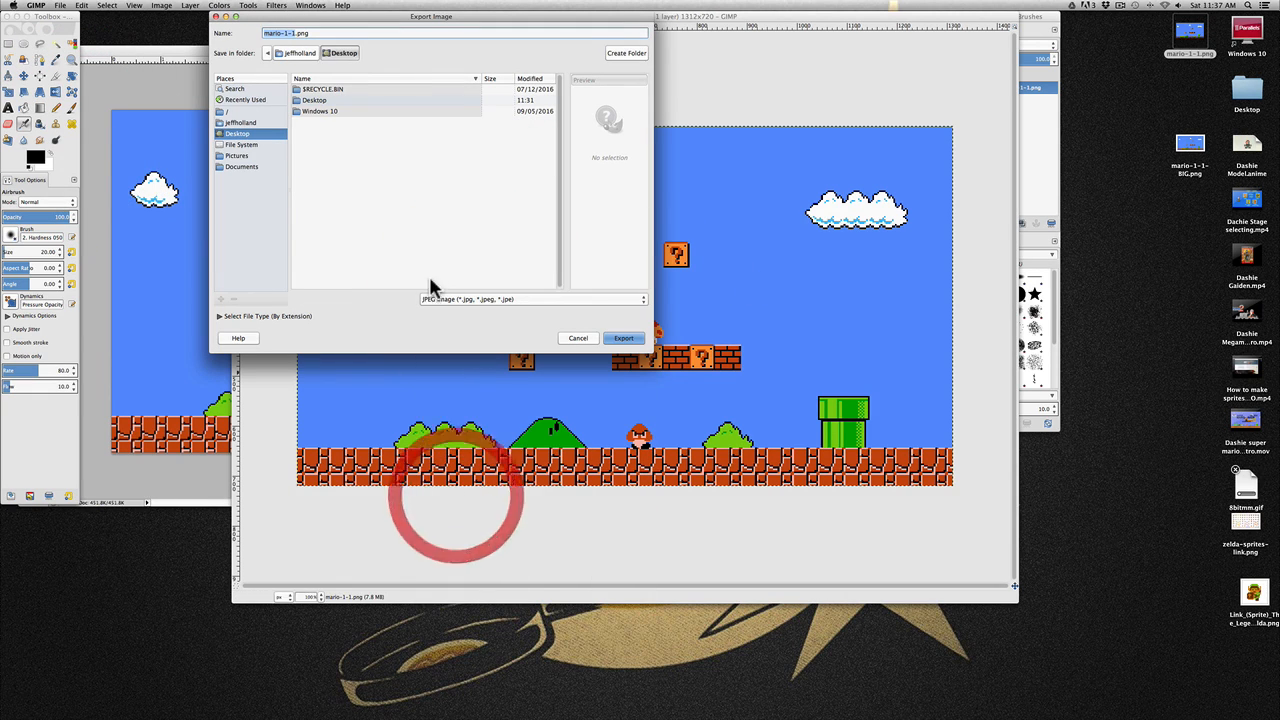
pyautogui.click(245, 133)
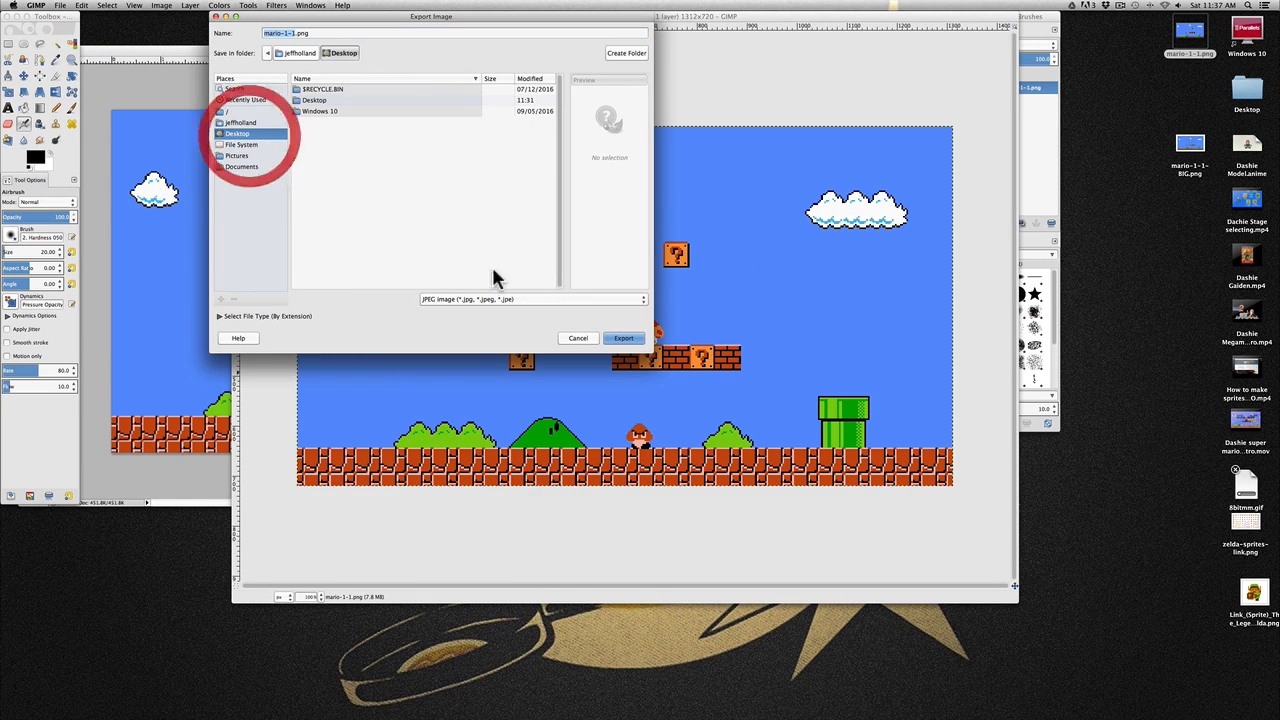
# Name the exported file mario-1-1BIG2.png and complete the export to the Desktop
pyautogui.click(295, 33)
pyautogui.write('BIG')
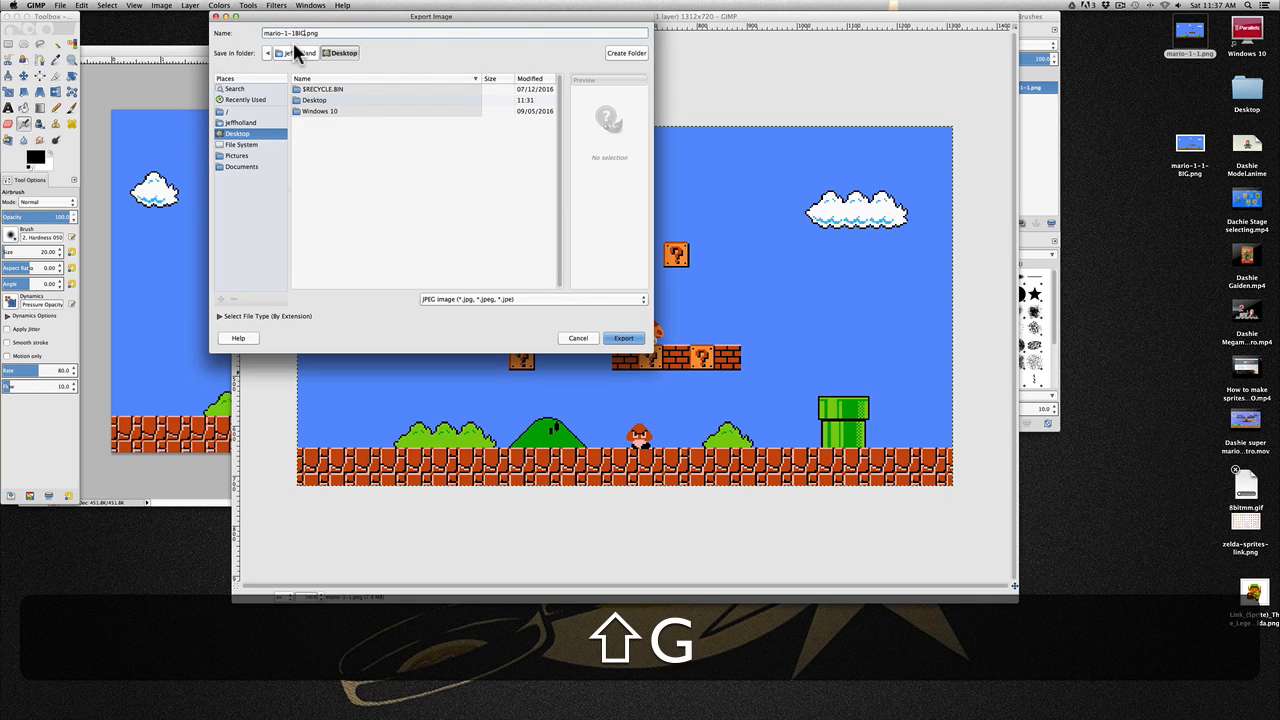
pyautogui.write('@')
pyautogui.hotkey('shift', 'BackSpace')
pyautogui.write('2')
pyautogui.press('Return')
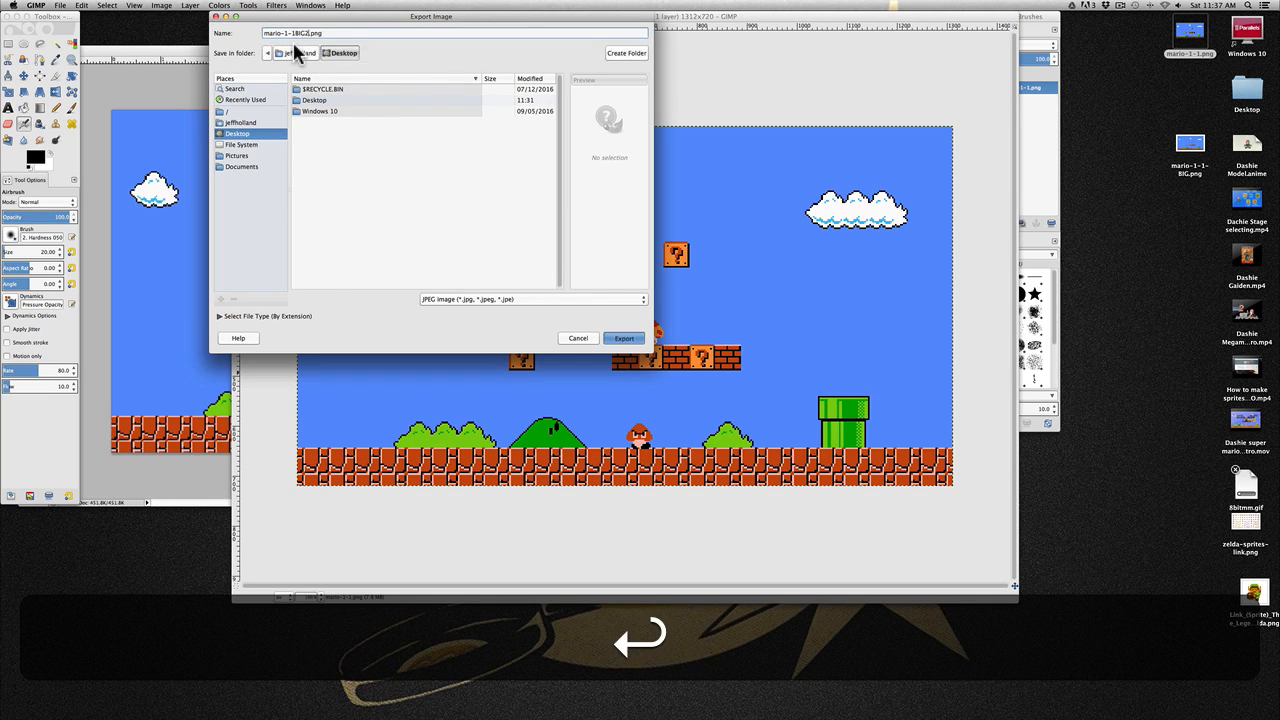
pyautogui.click(686, 436)
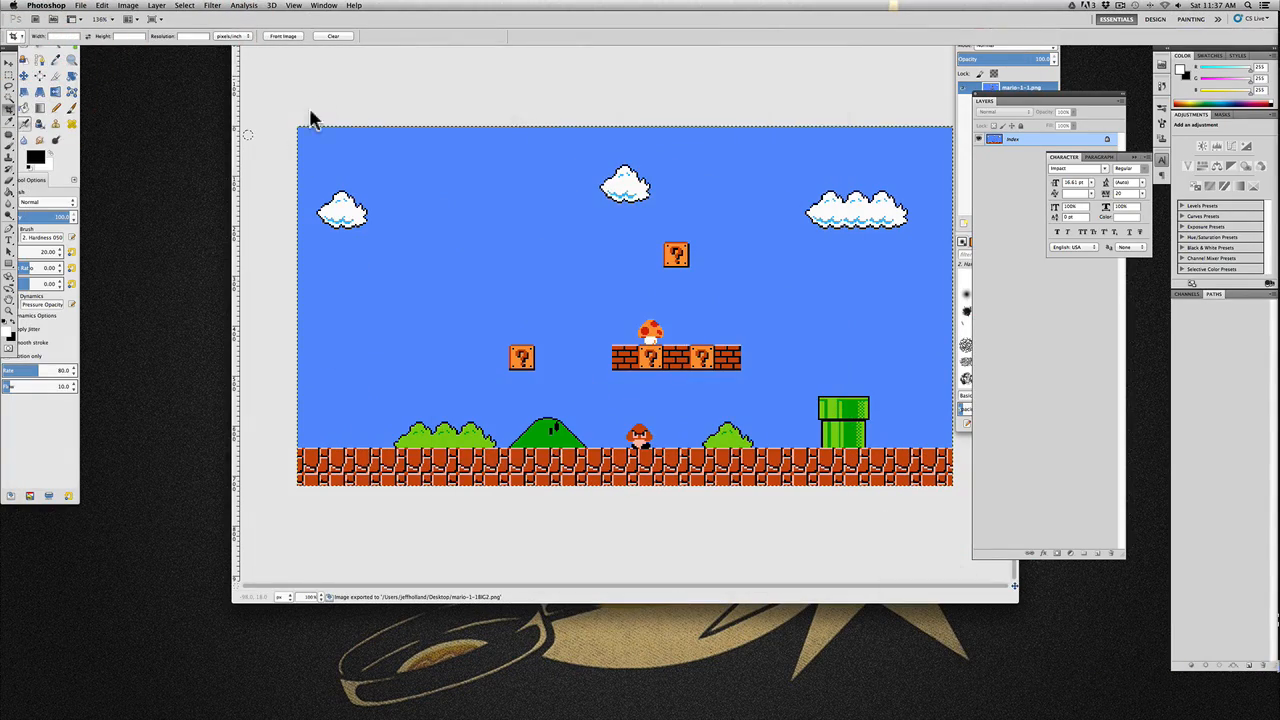
# Switch to Anime Studio Pro, import the image mario-1-1BIG2.png from the Desktop, and render a preview of the frame
pyautogui.click(314, 89)
pyautogui.click(248, 17)
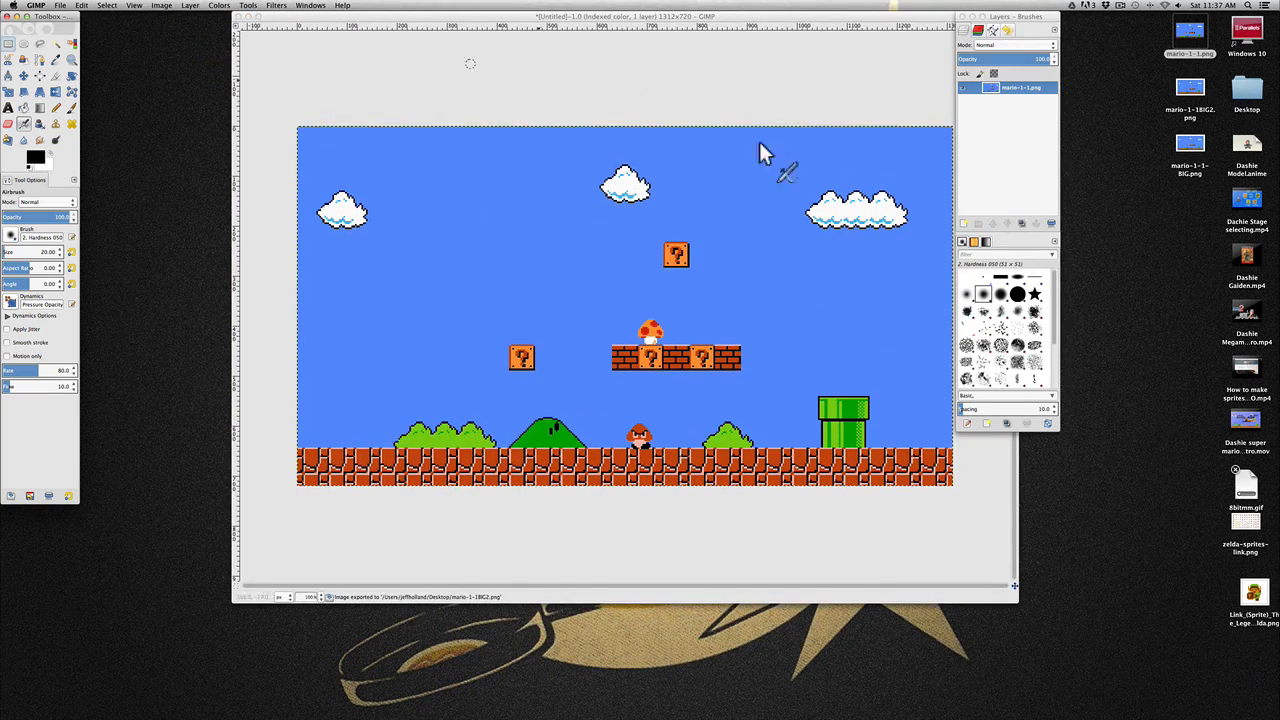
pyautogui.moveTo(1278, 148)
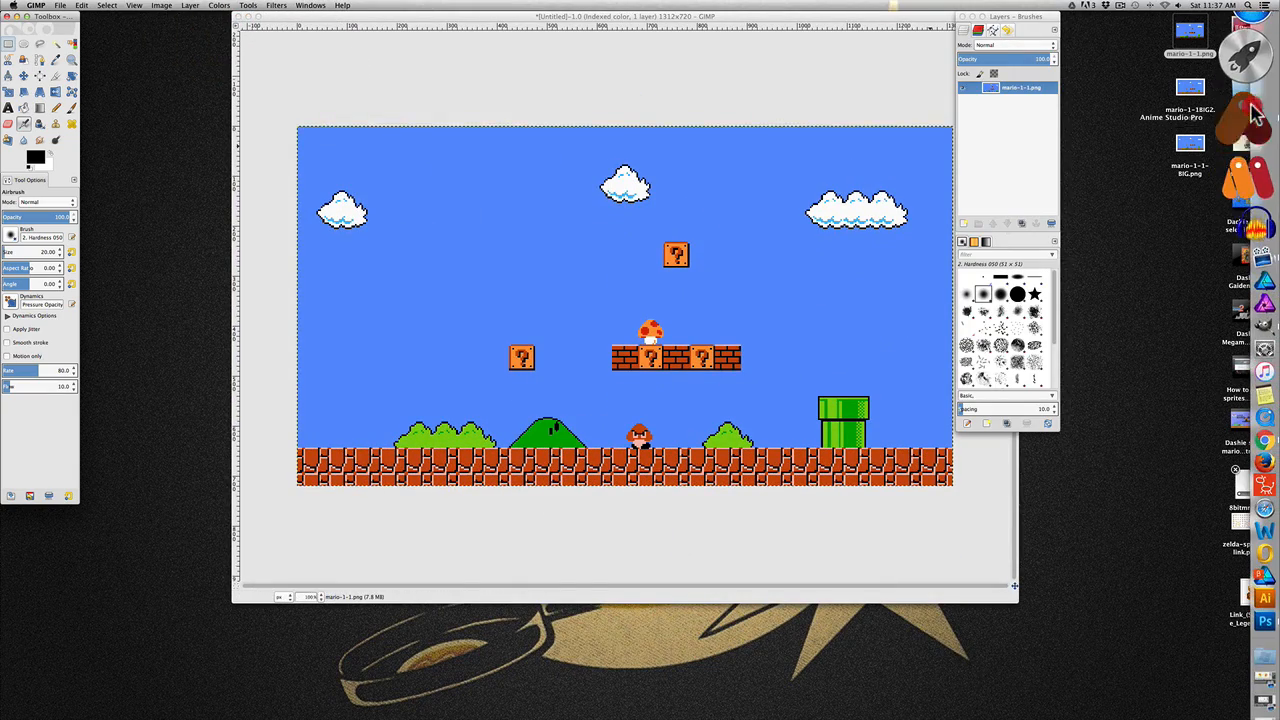
pyautogui.click(1253, 113)
pyautogui.click(104, 5)
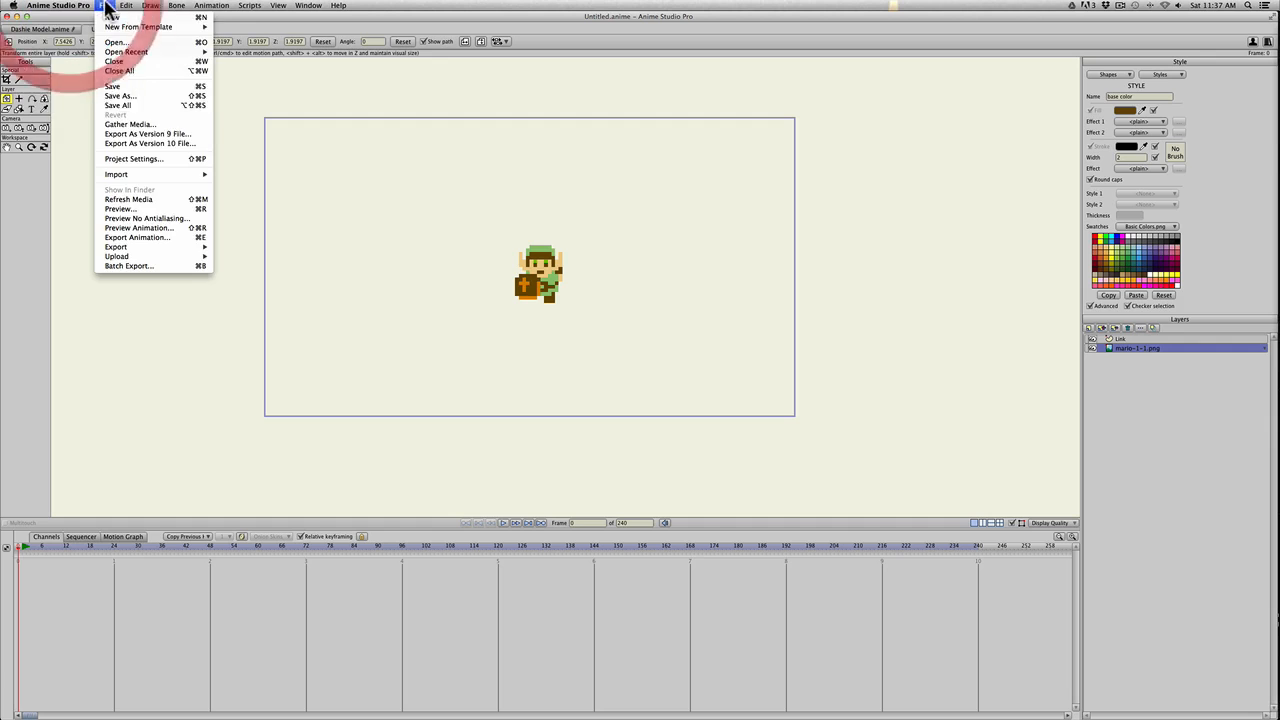
pyautogui.moveTo(126, 178)
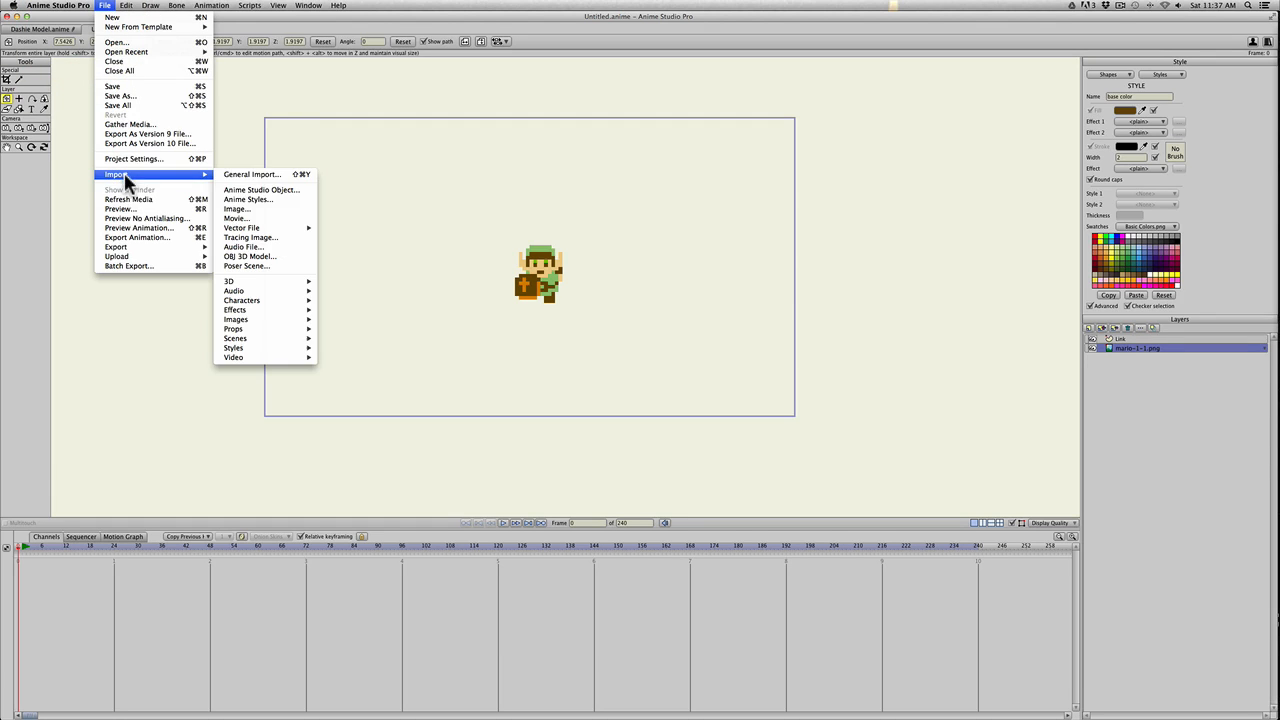
pyautogui.click(262, 209)
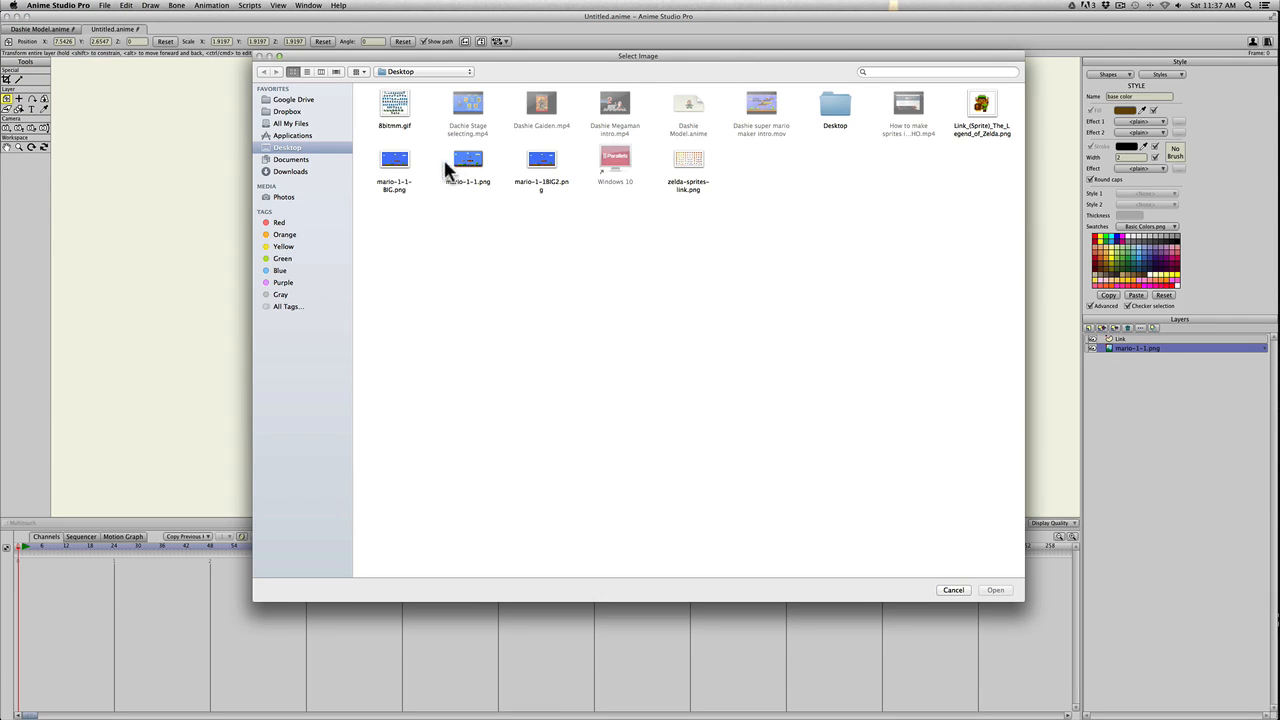
pyautogui.click(538, 165)
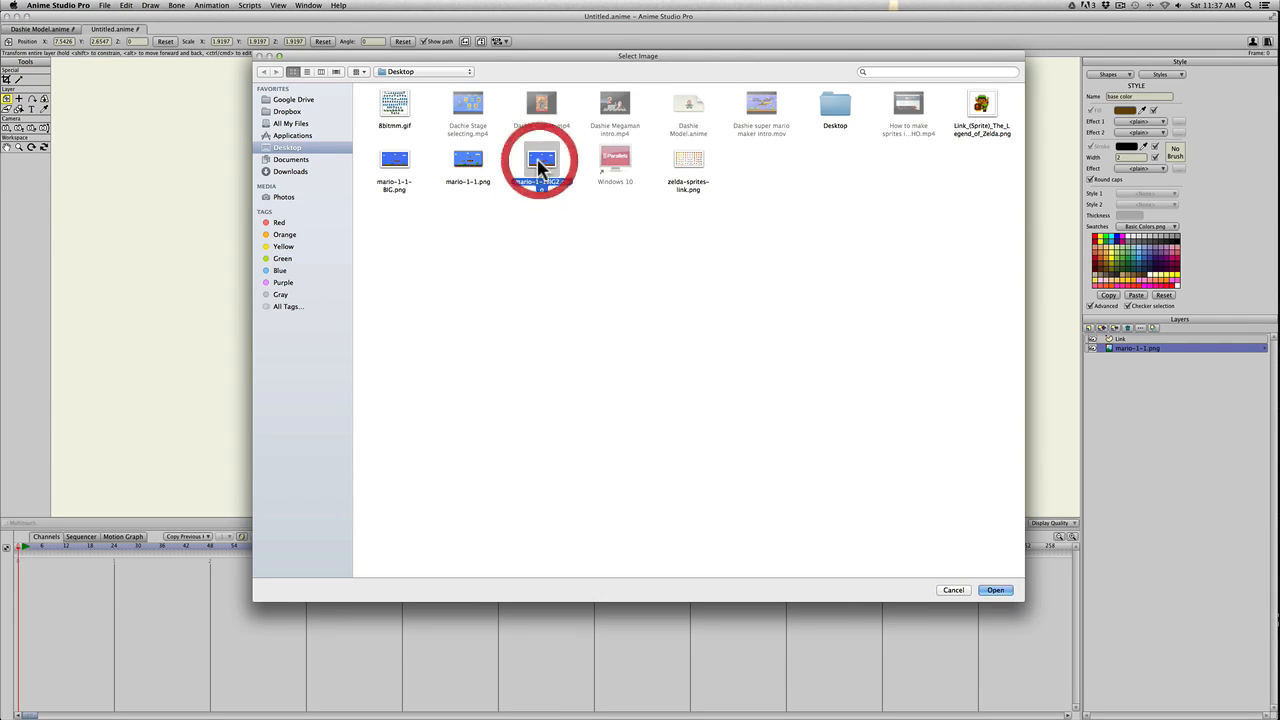
pyautogui.click(988, 590)
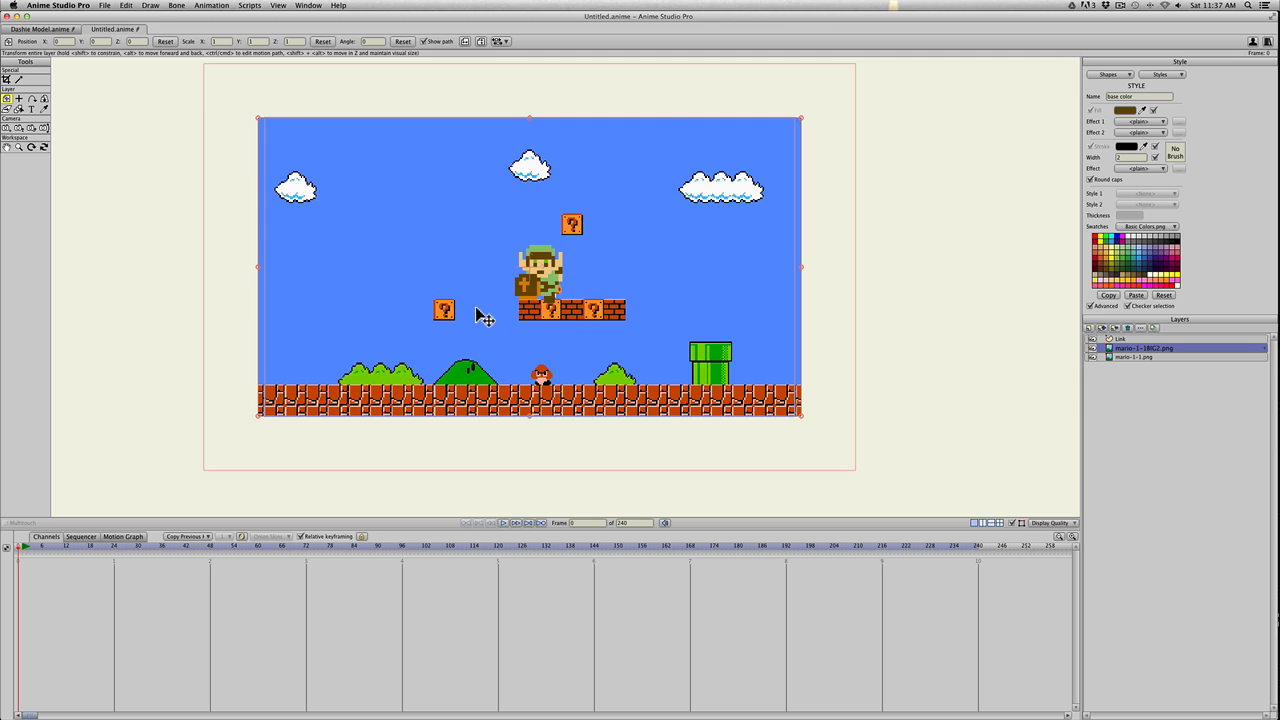
pyautogui.press('super+r')
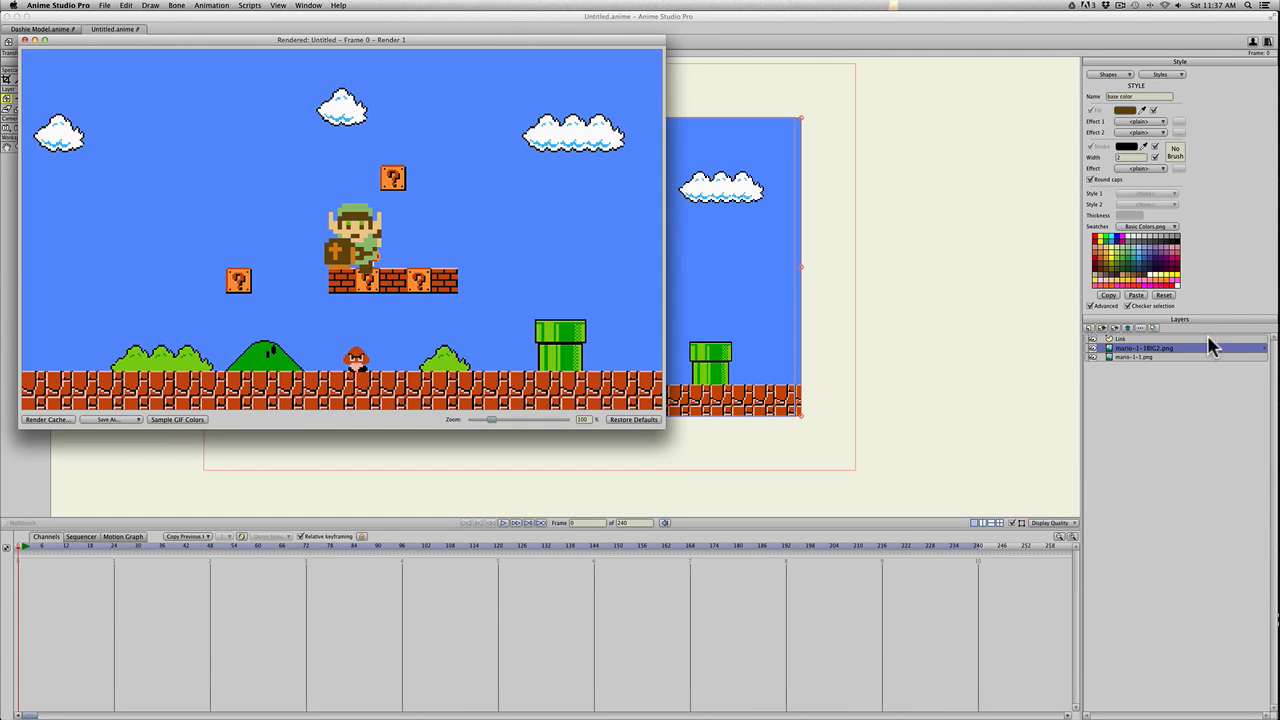
# Shrink the Link layer to a scale of about 0.25, place it on the ground by the dark green hill, and render a preview
pyautogui.click(1151, 339)
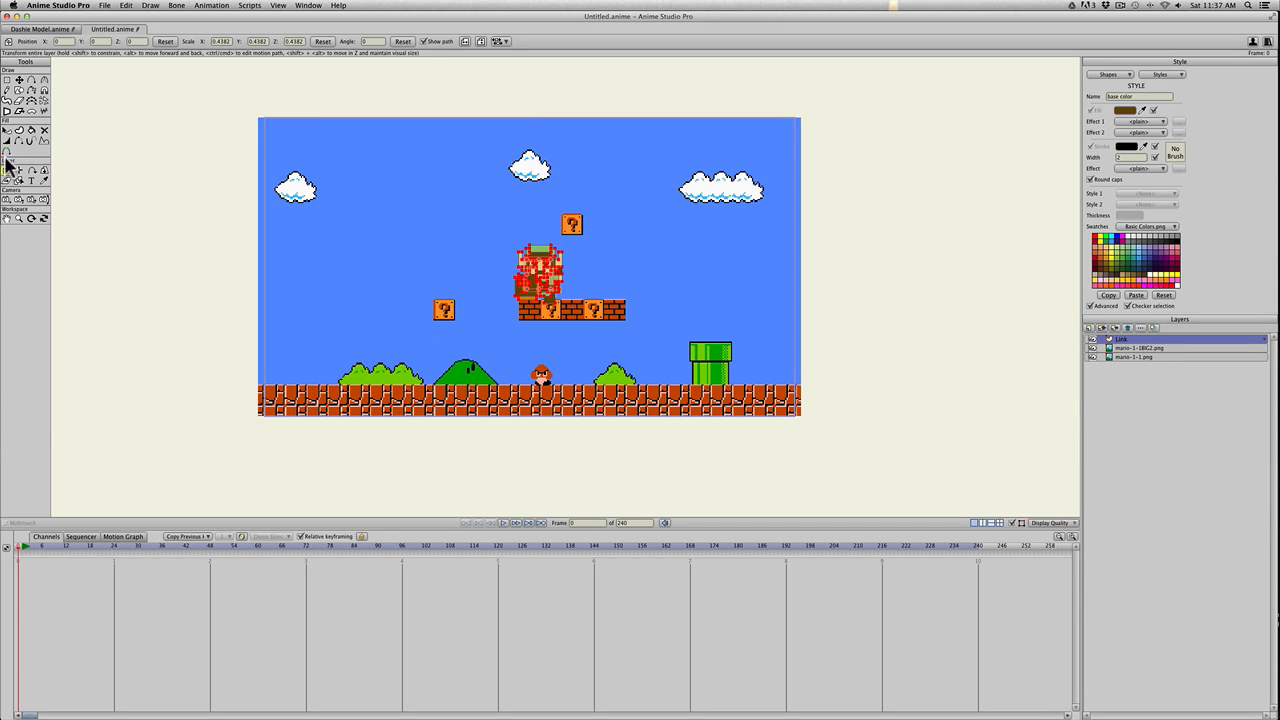
pyautogui.moveTo(517, 254); pyautogui.dragTo(460, 352)
pyautogui.scroll(1, 449, 360)
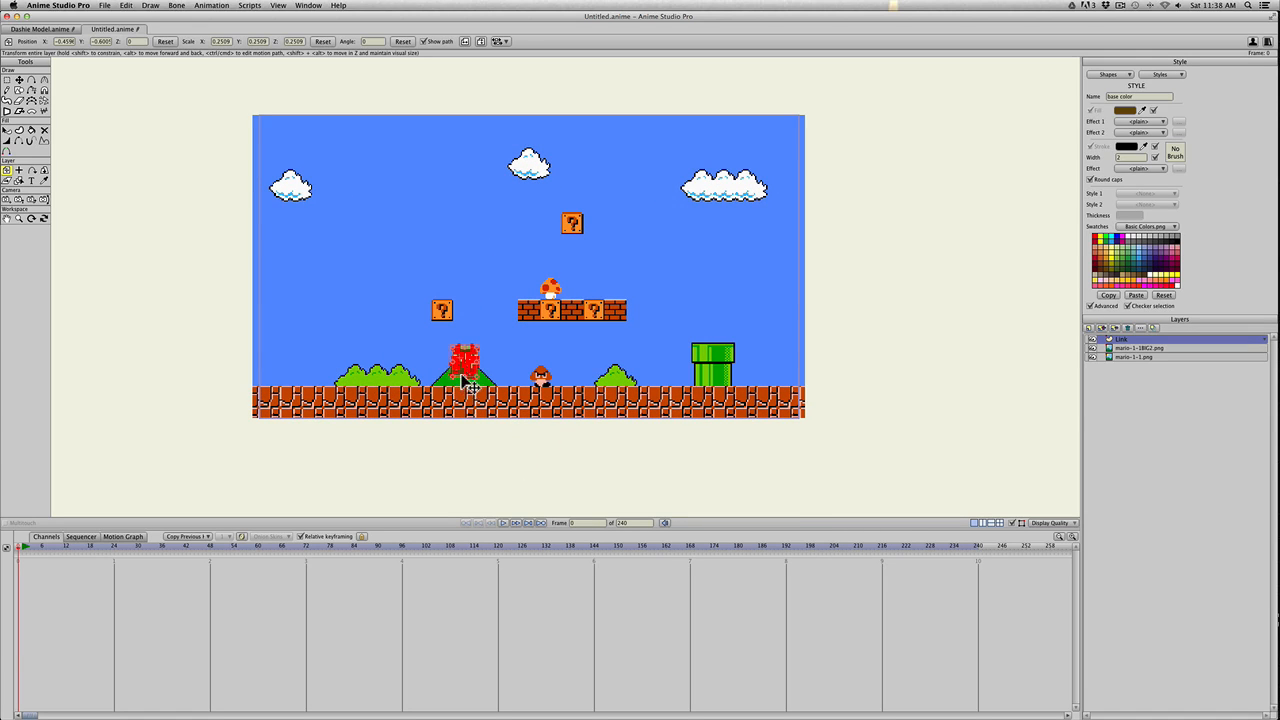
pyautogui.press('super+r')
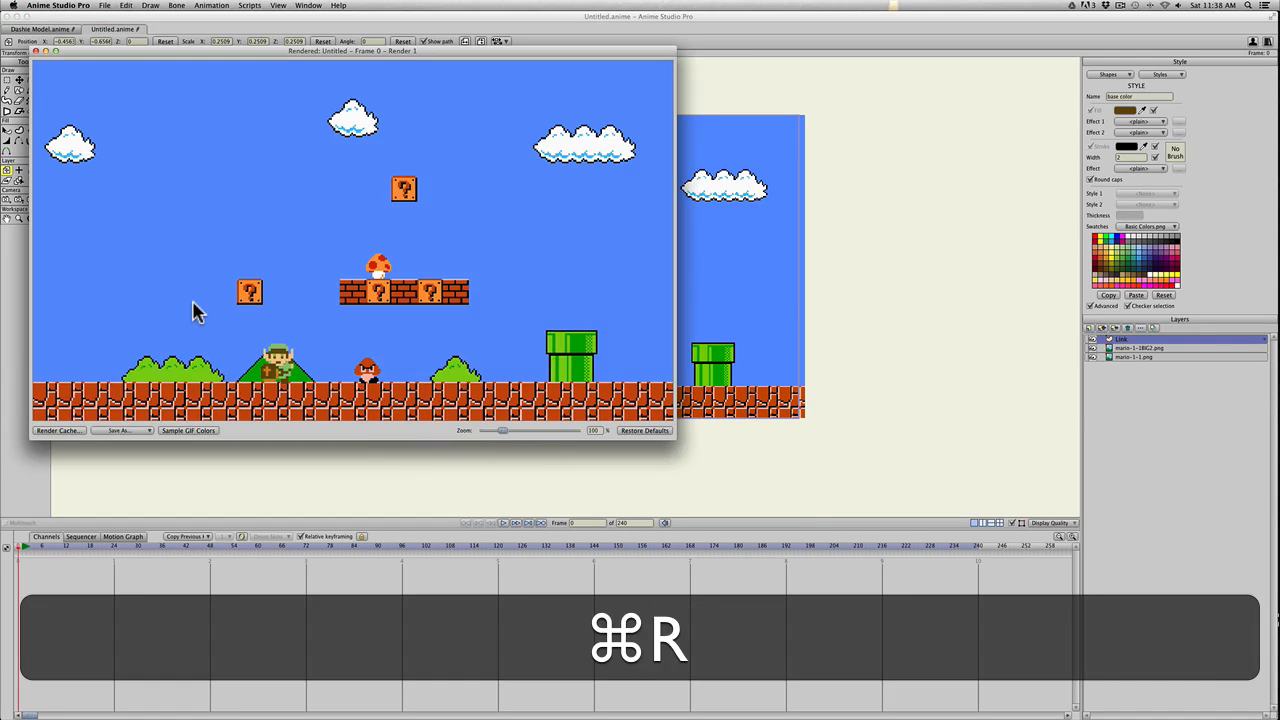